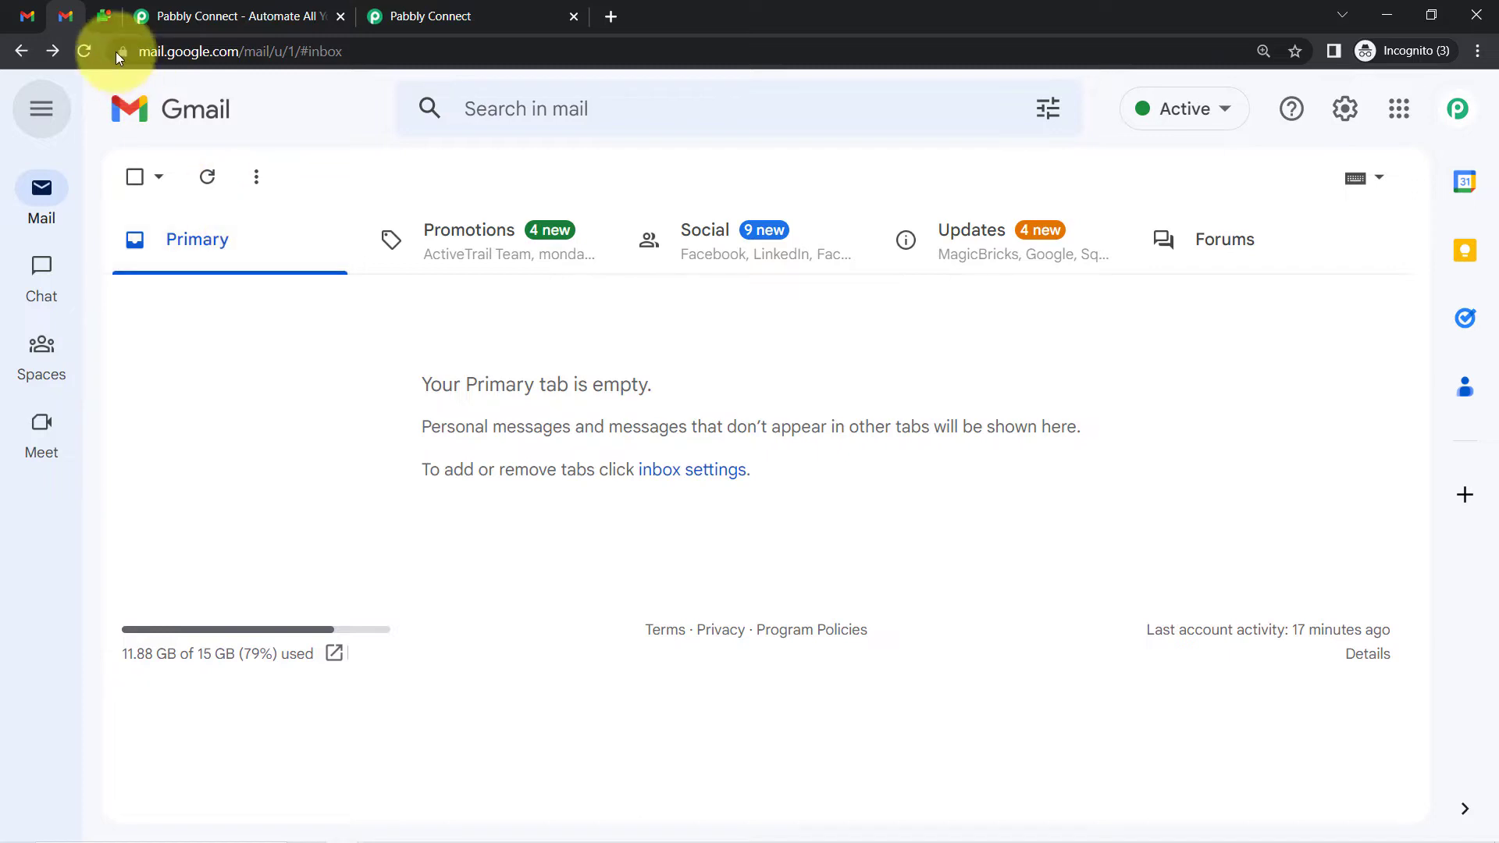
Switch from Gmail to the Pabbly Connect home page, then to the dashboard tab
click(170, 17)
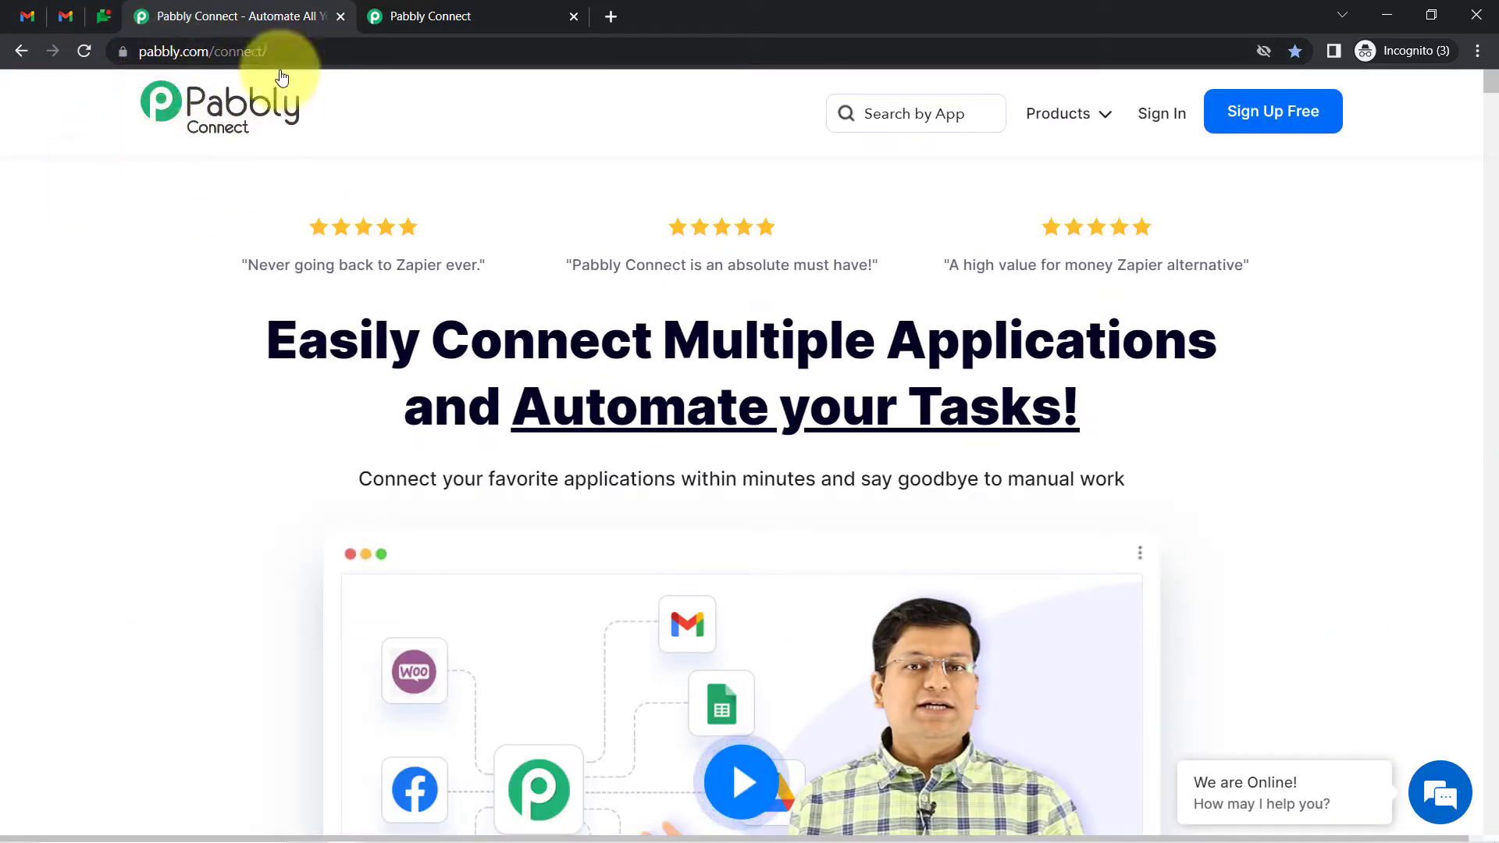
drag(300, 341, 897, 400)
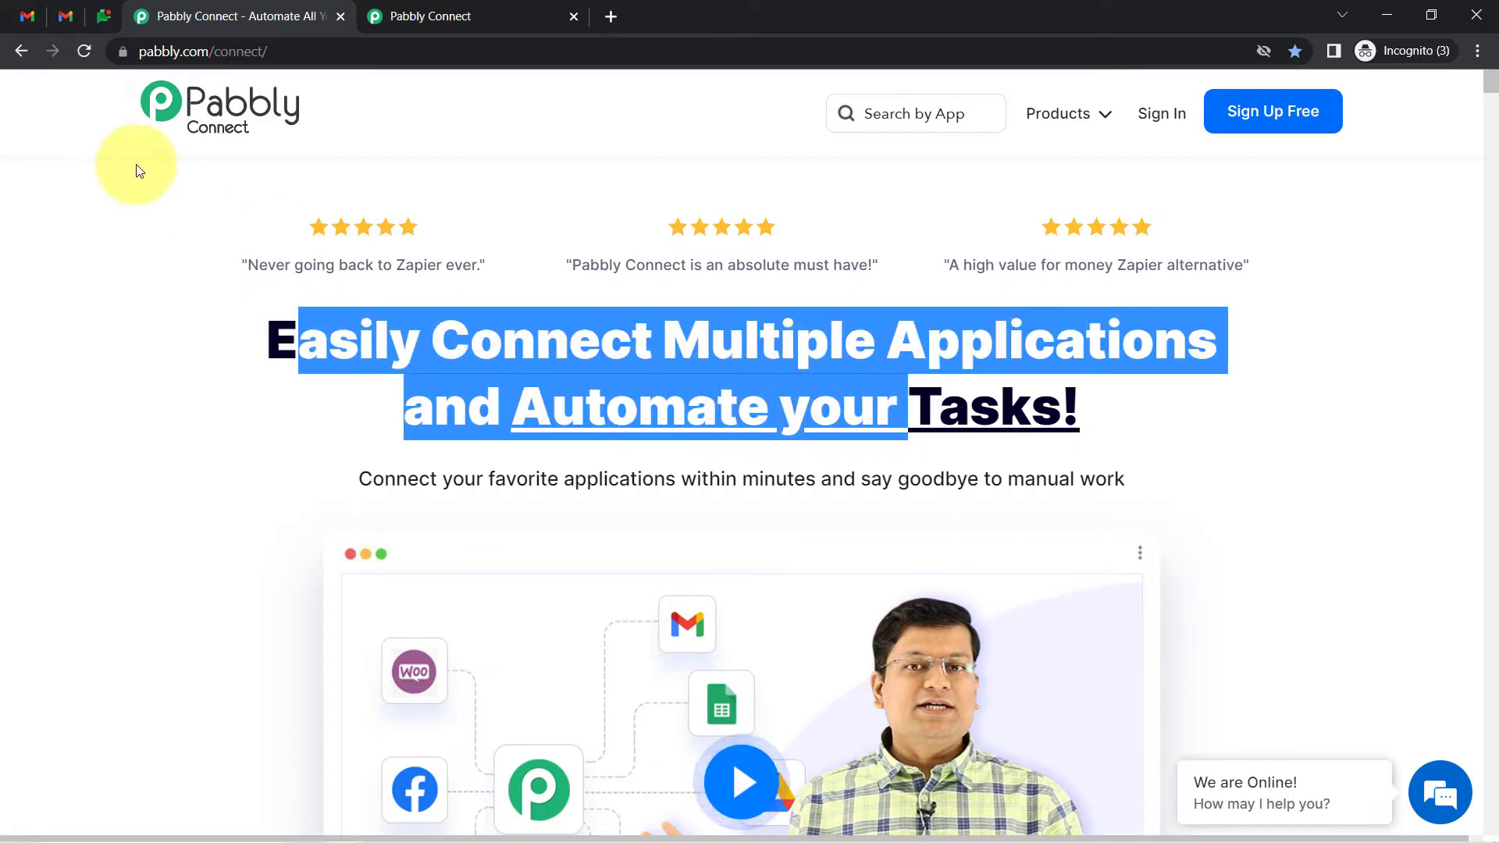
click(506, 12)
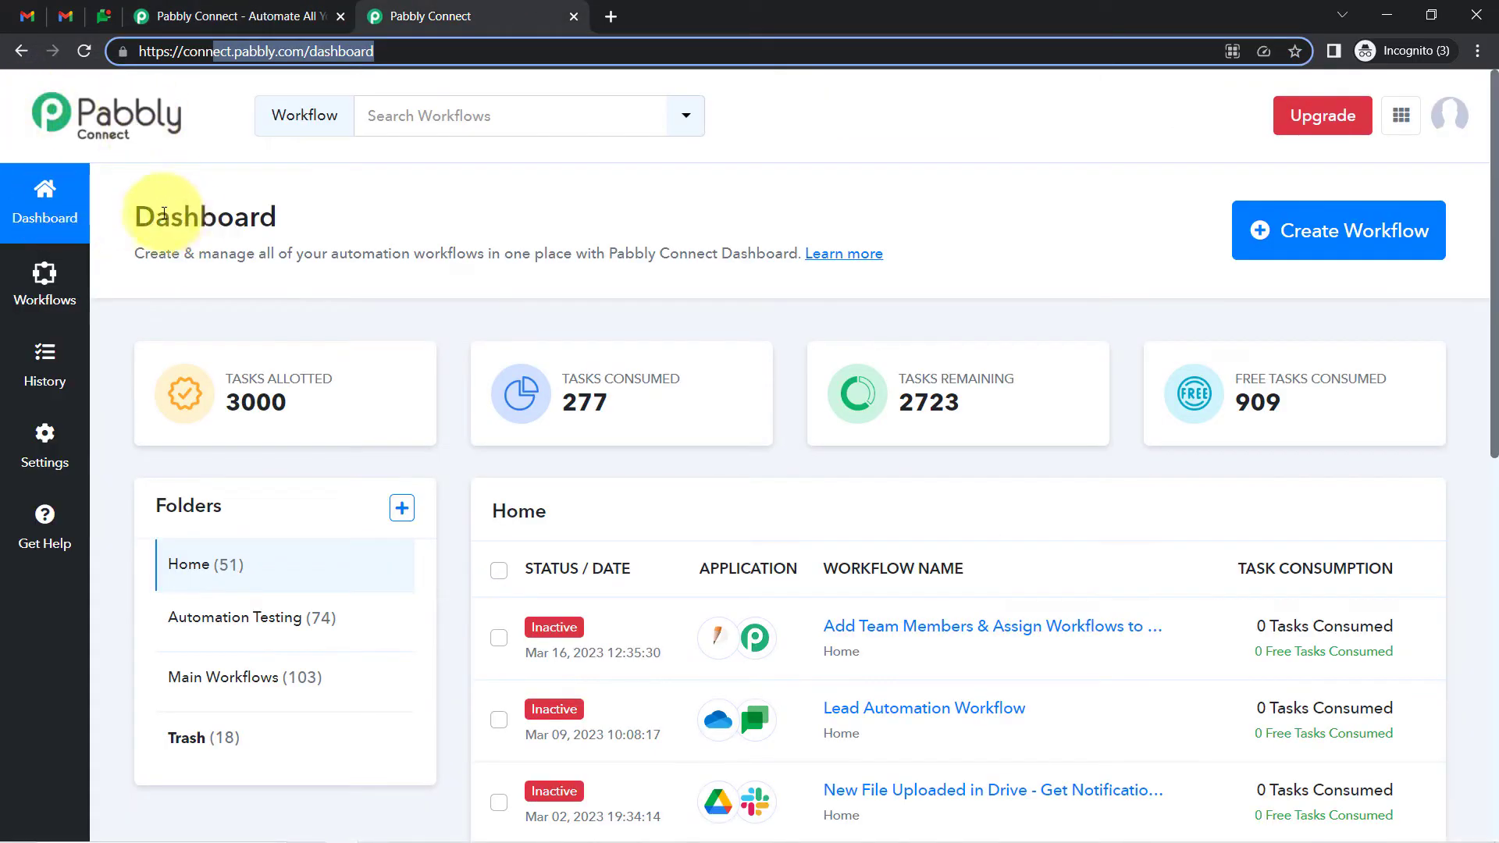
Look over the Pabbly Connect home page and come back to the dashboard
drag(156, 216, 559, 224)
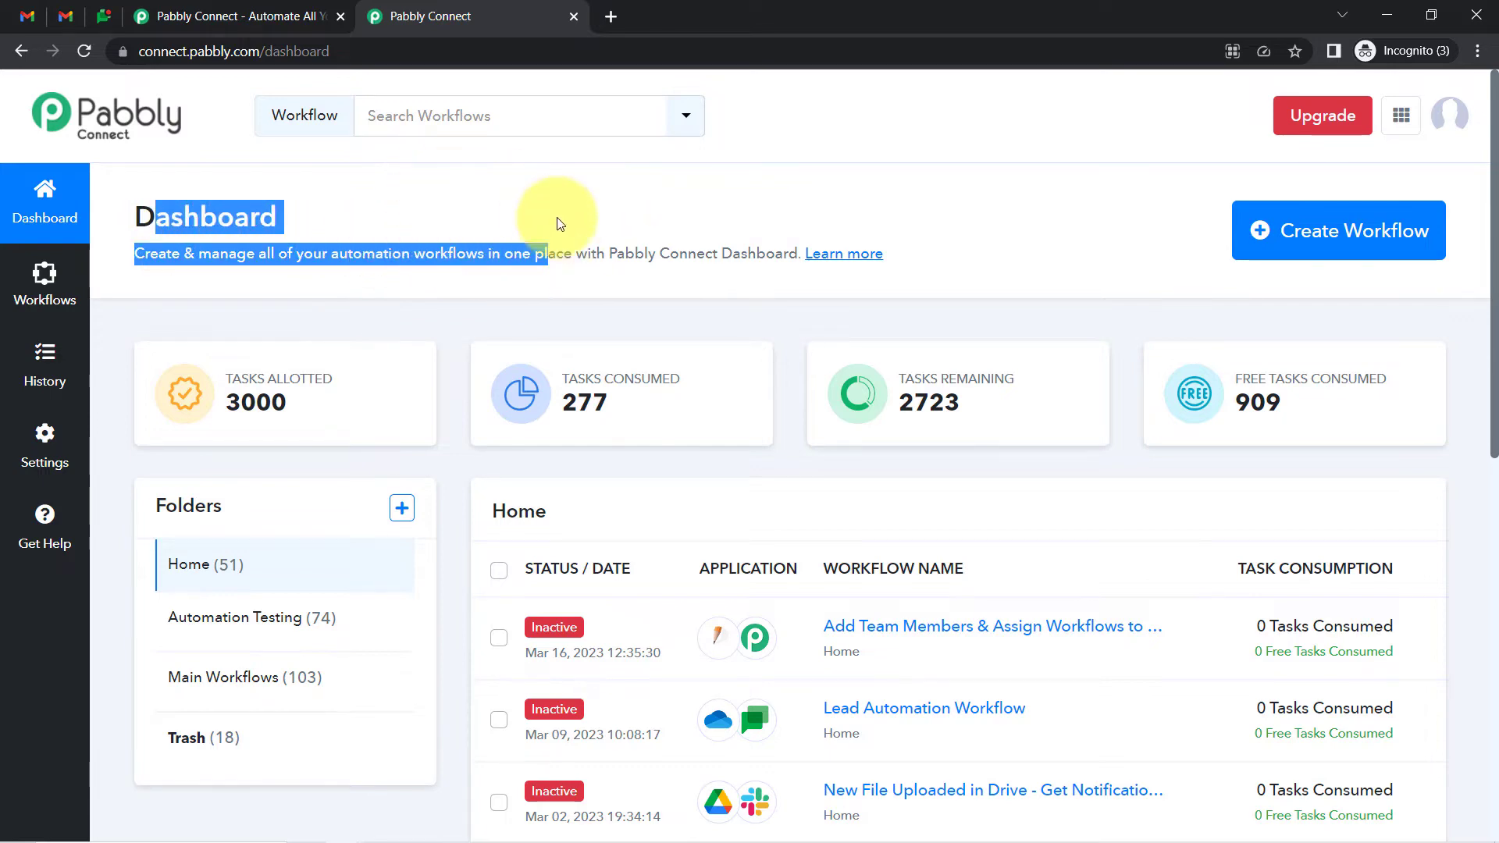
click(187, 16)
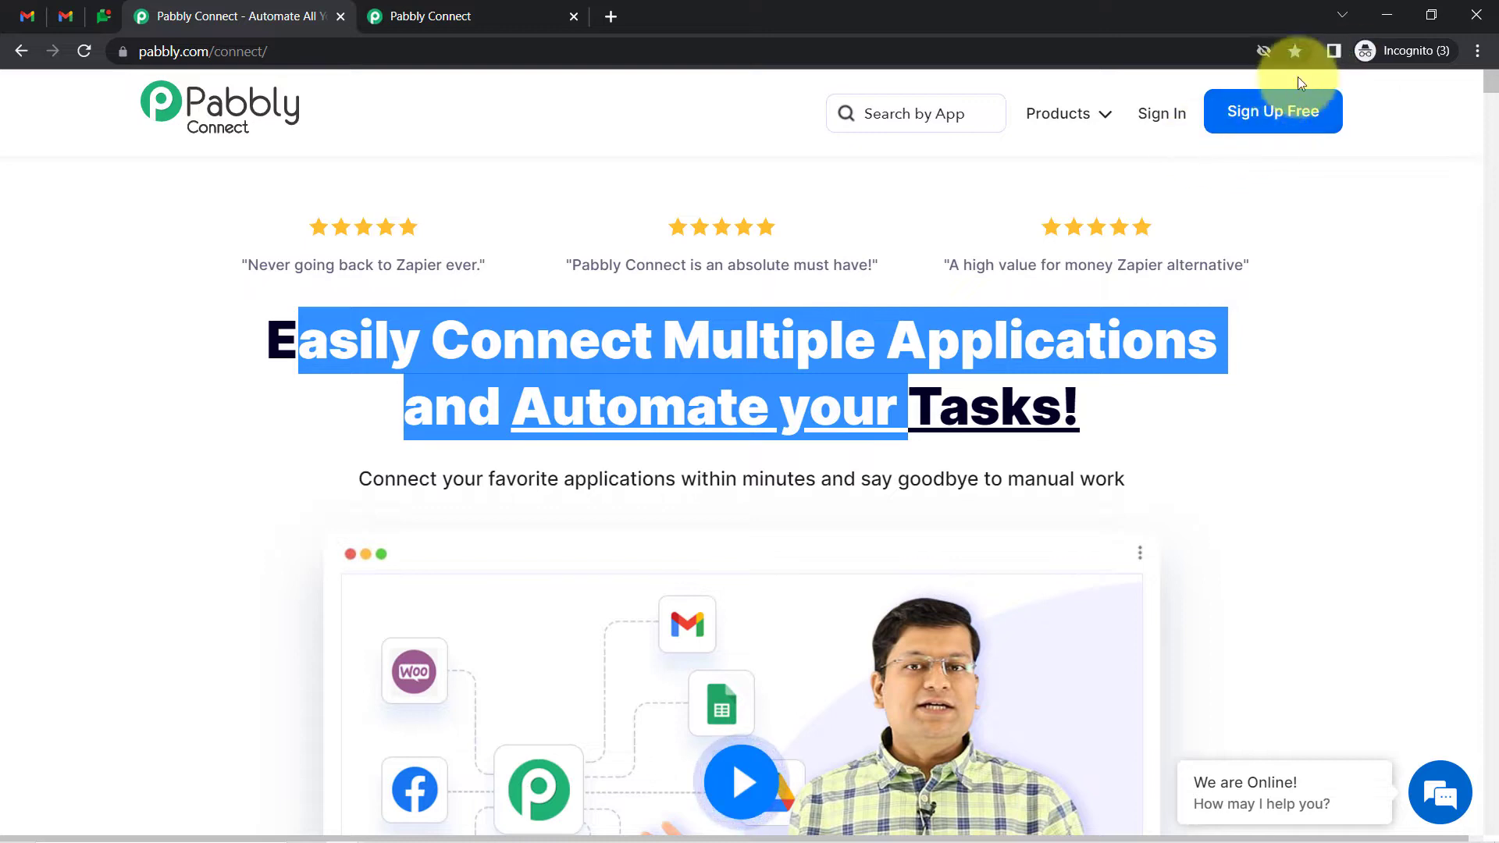
click(425, 16)
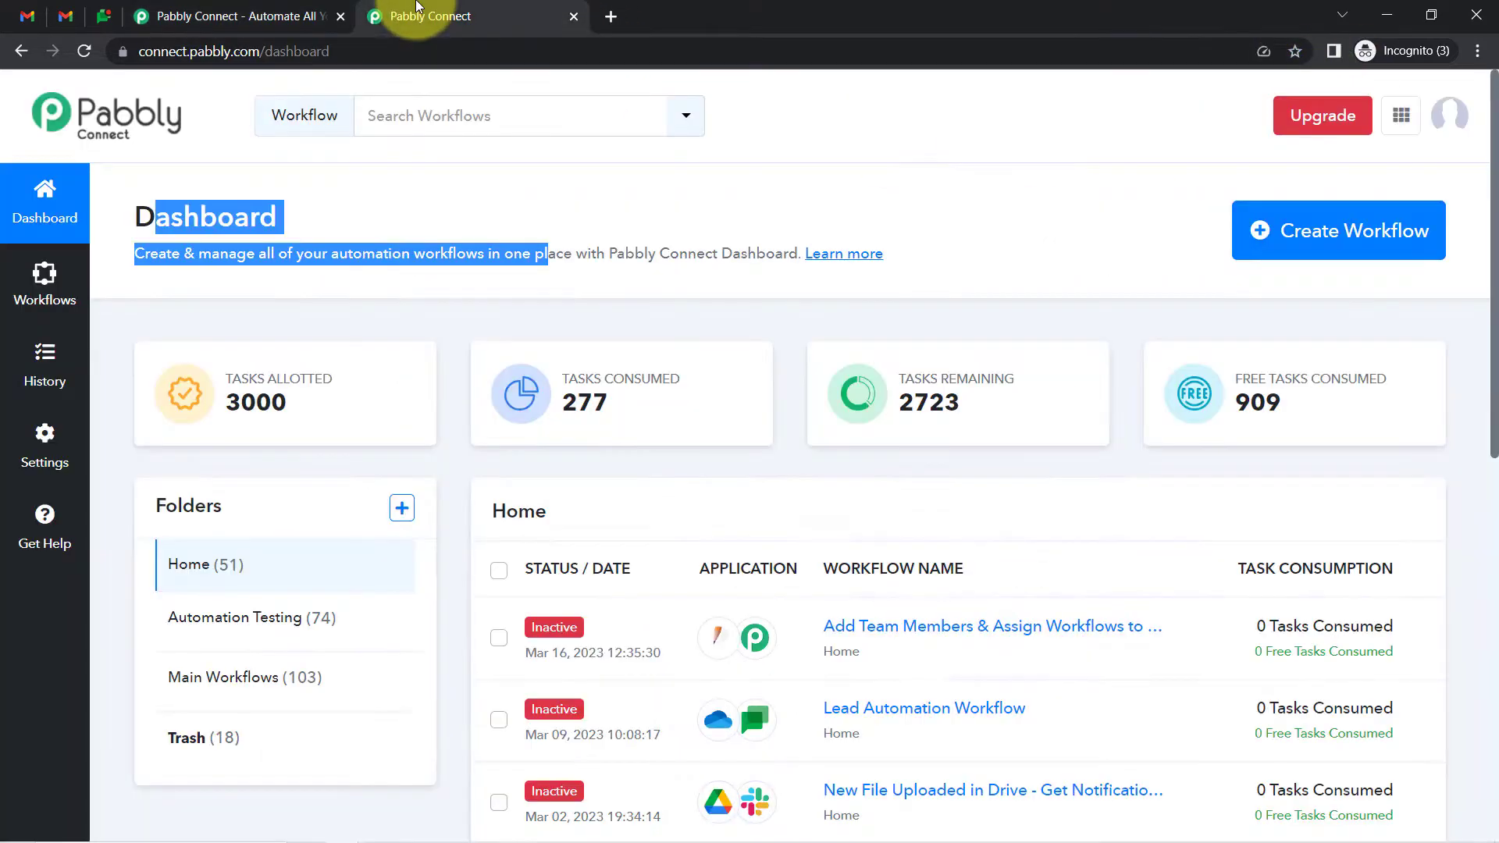
click(638, 246)
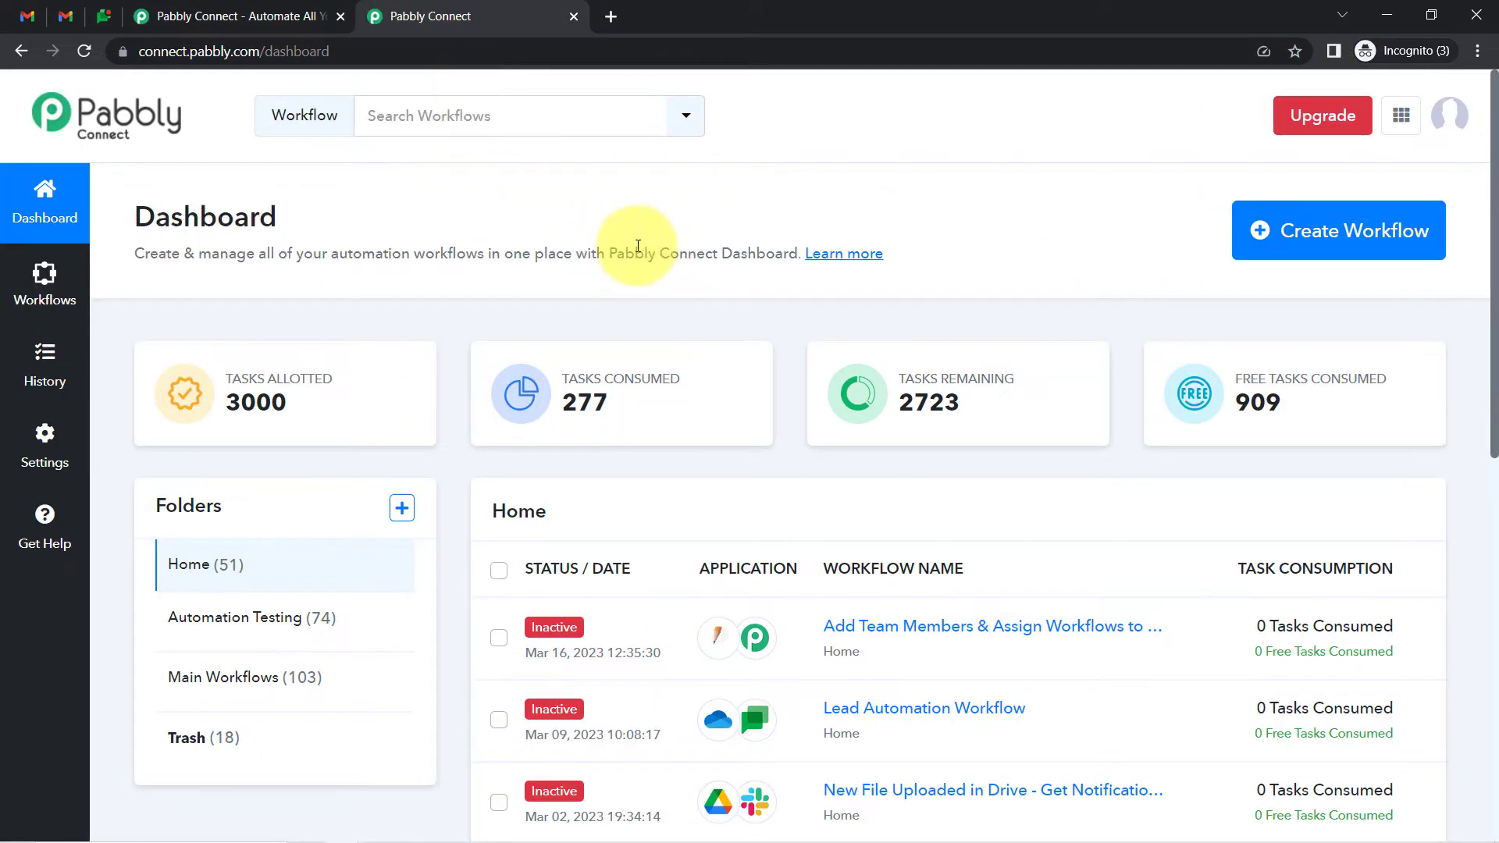
Create a workflow named 'When New Email is Received in Gmail - Notify Team on Google Chat'
click(1327, 222)
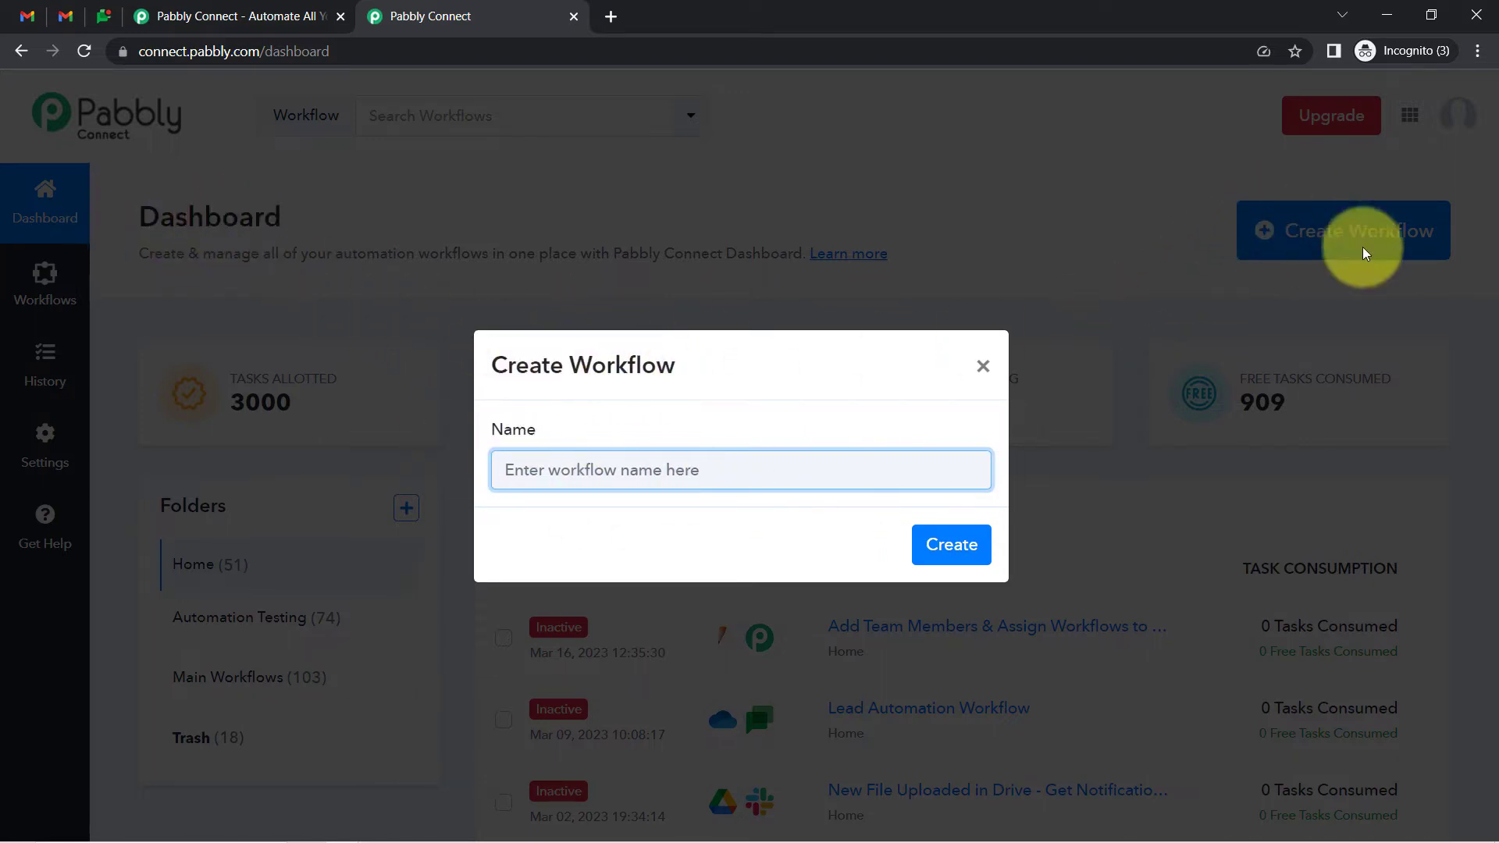
click(514, 365)
drag(515, 366, 661, 371)
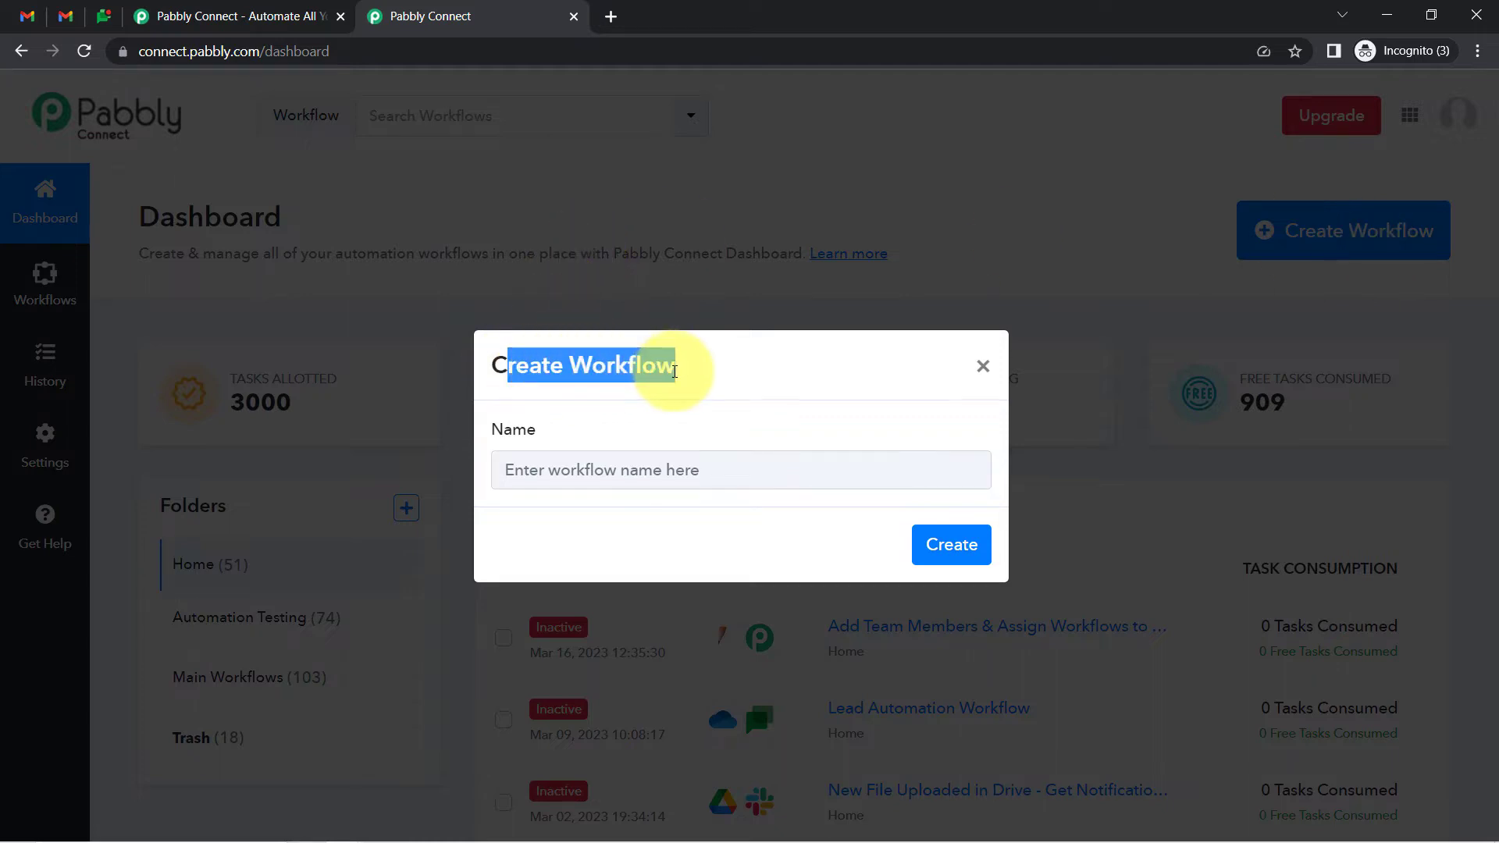
click(586, 465)
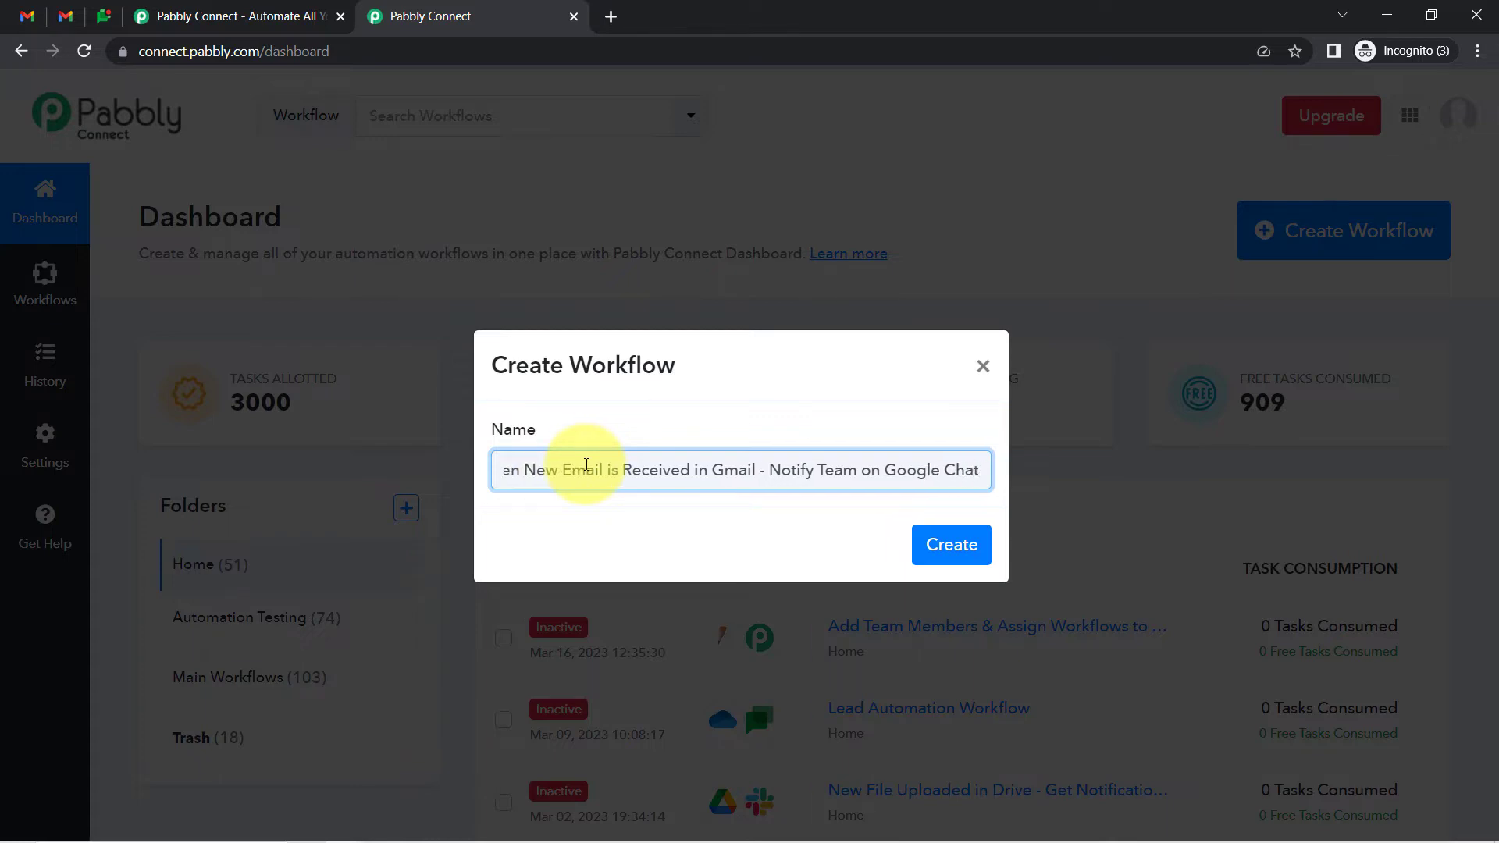
key(Return)
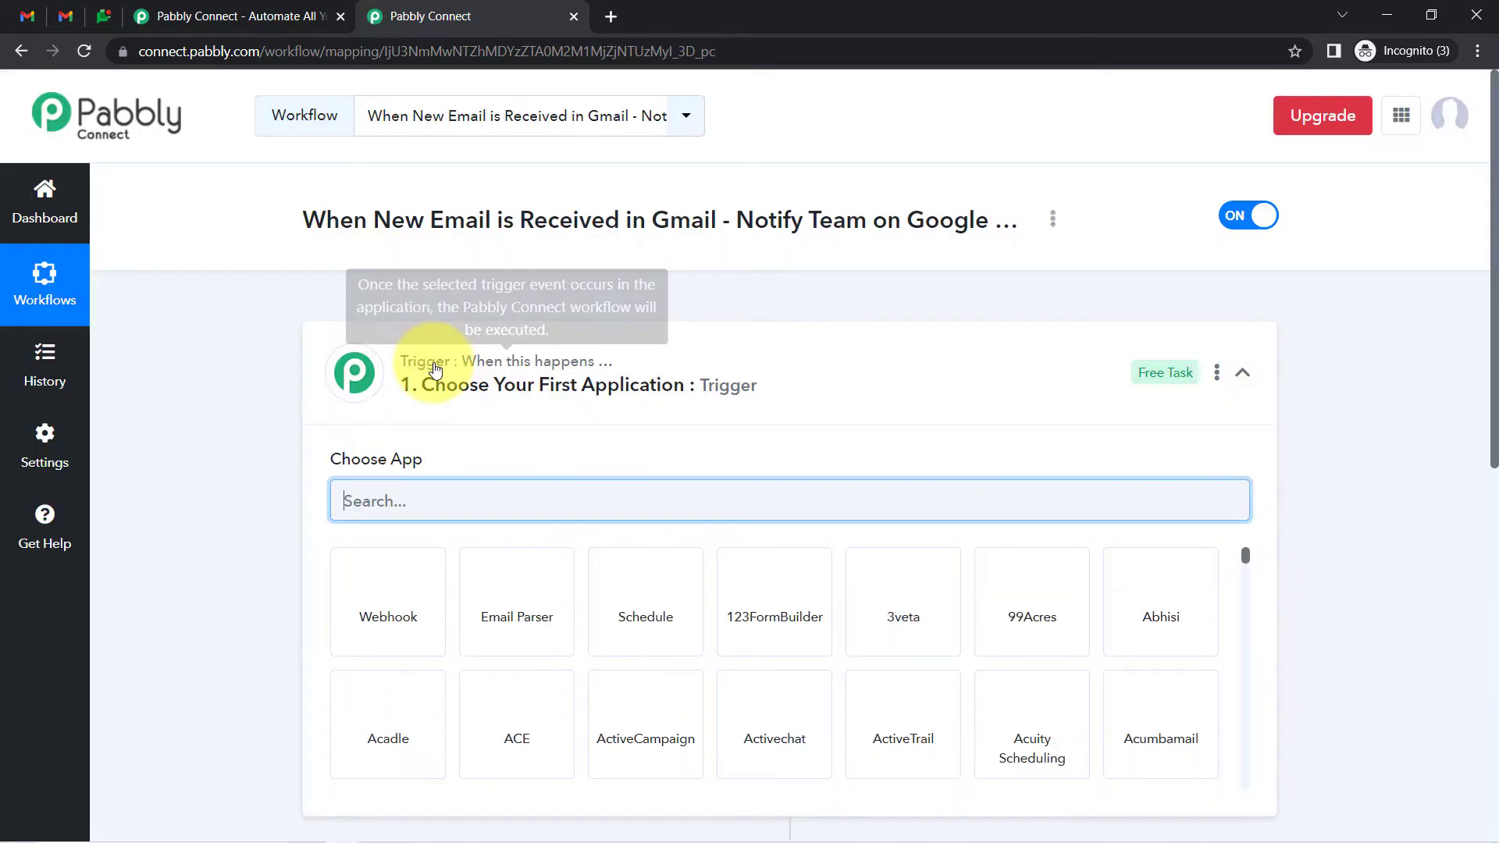
Expand the trigger step and search its apps for 'gm'
click(434, 370)
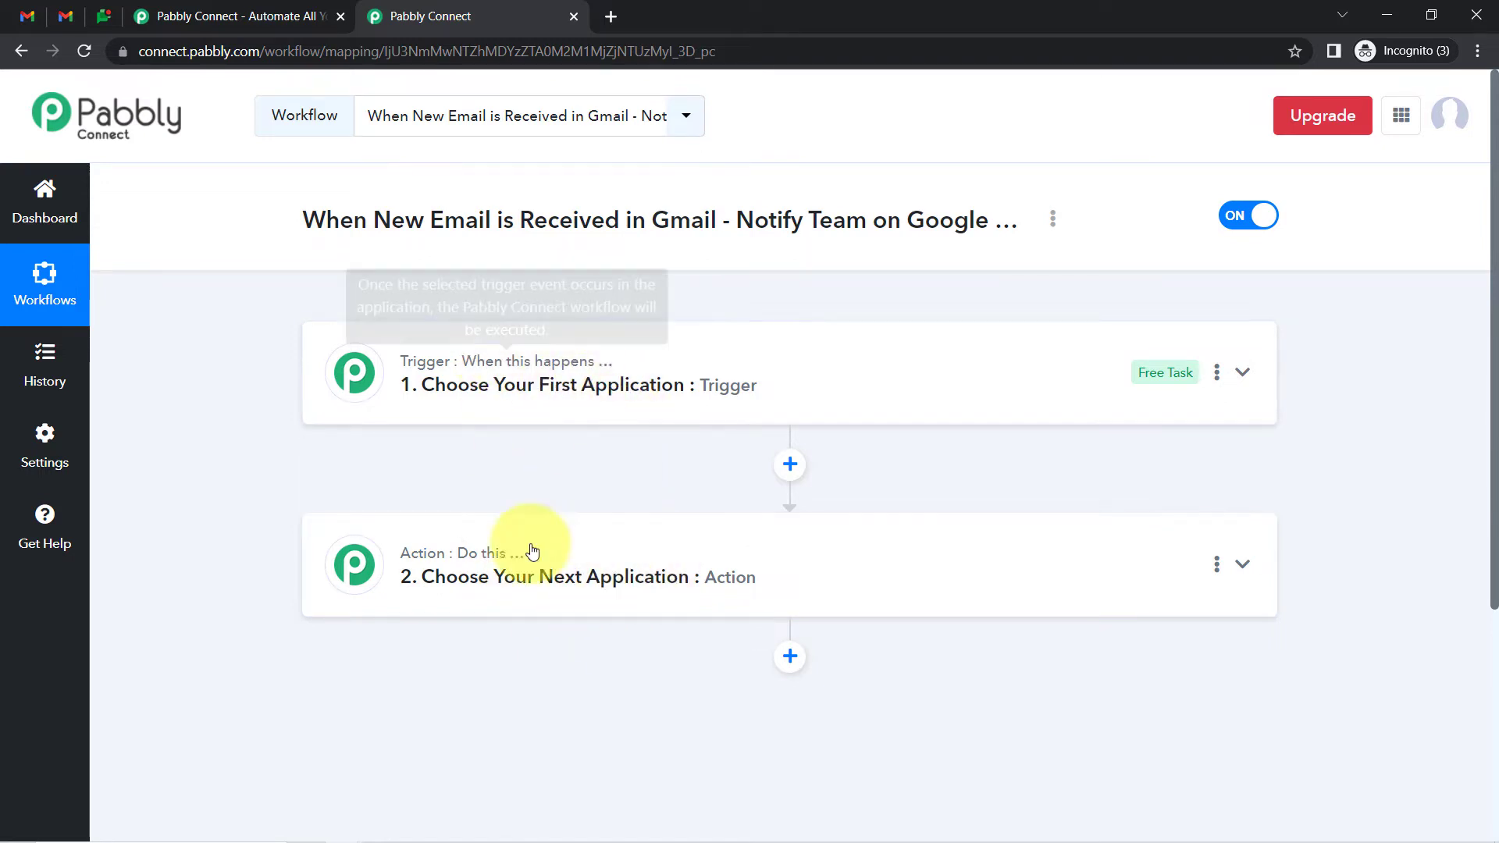
drag(341, 202, 871, 221)
click(566, 410)
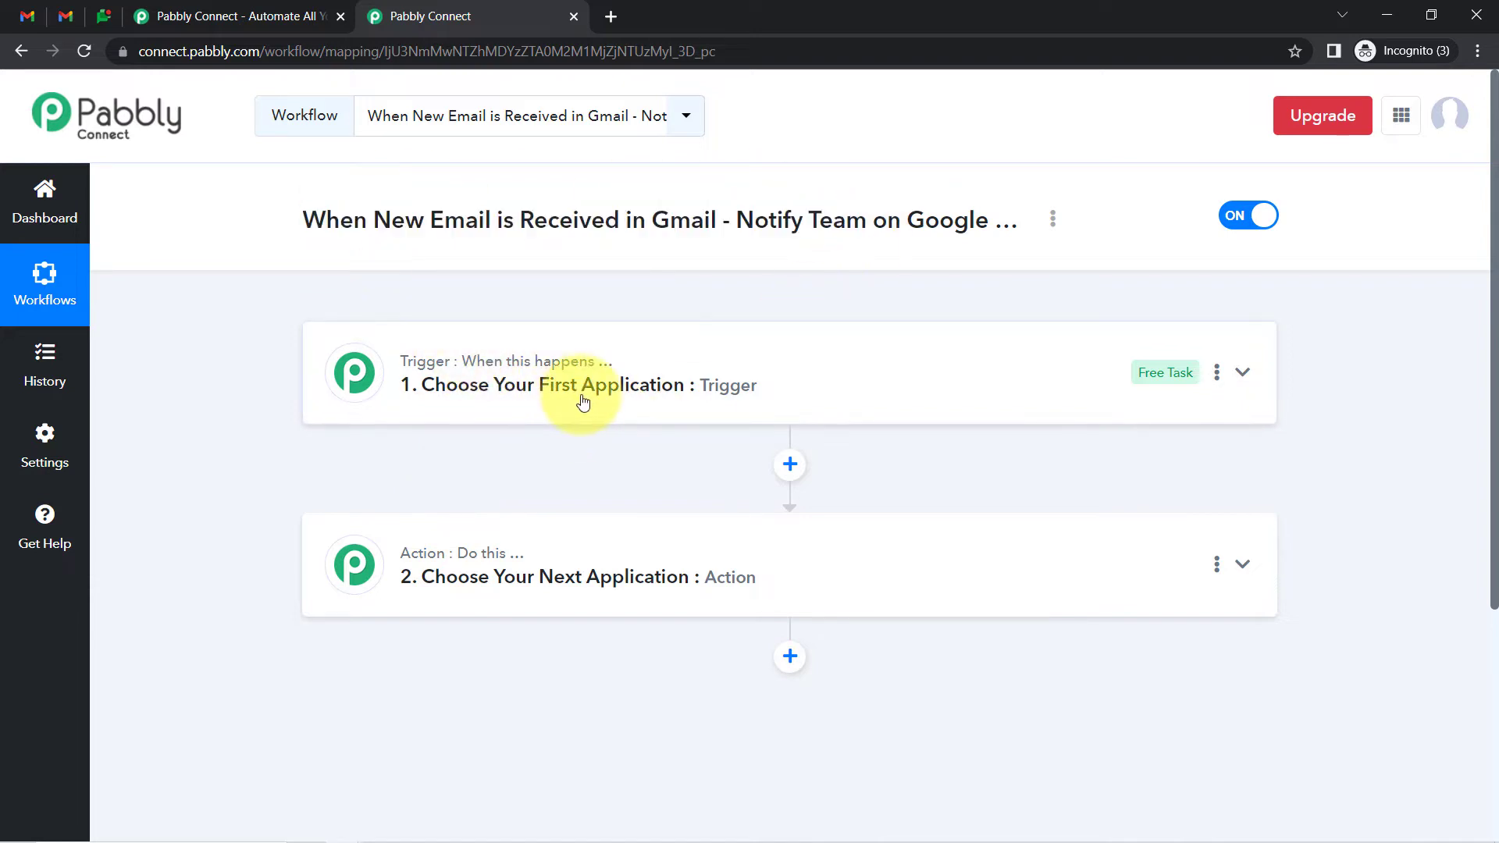
click(400, 515)
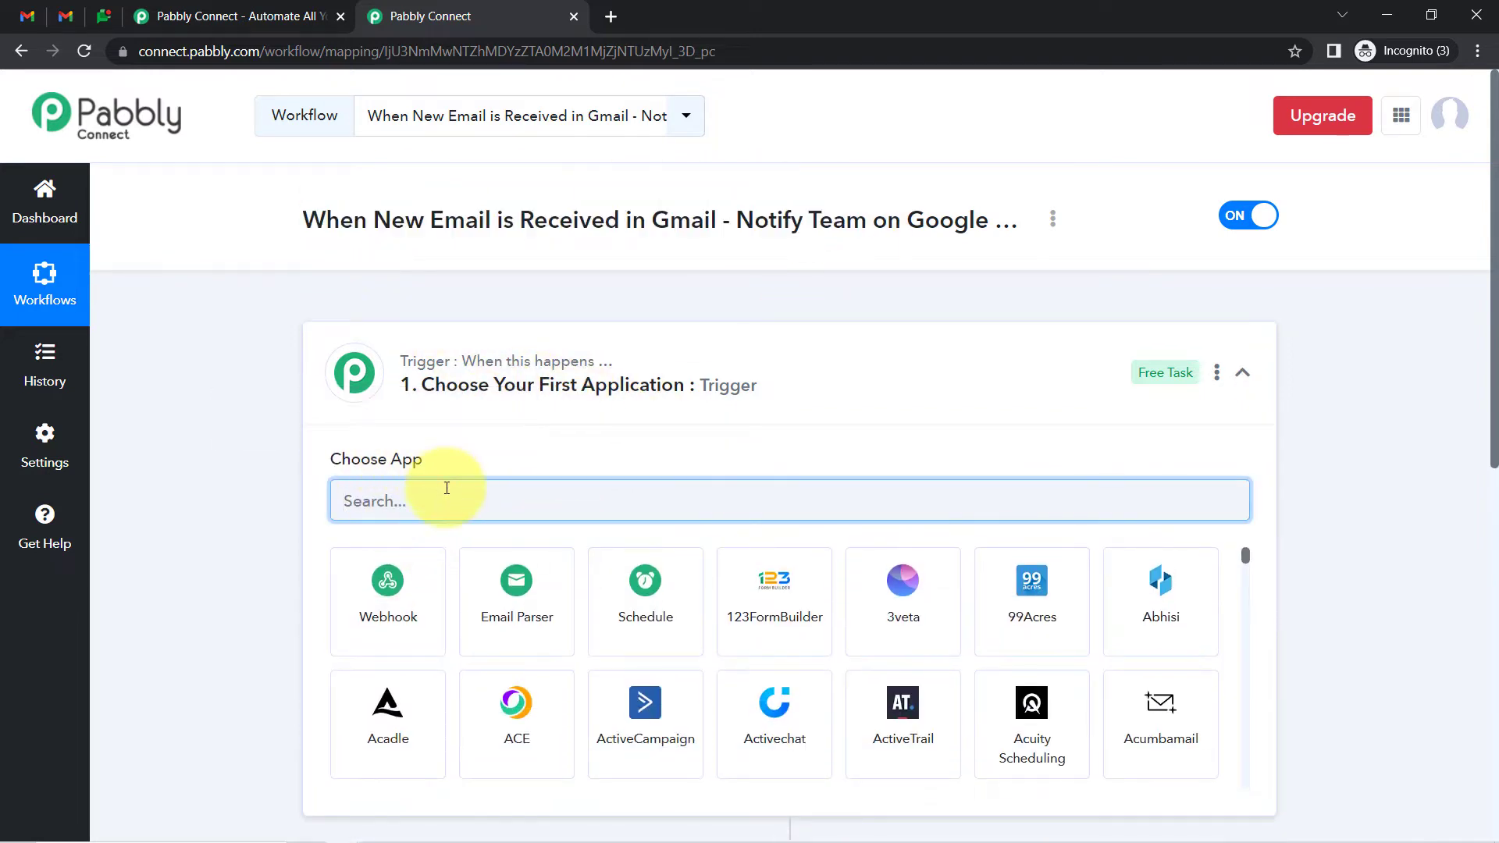
text(gm)
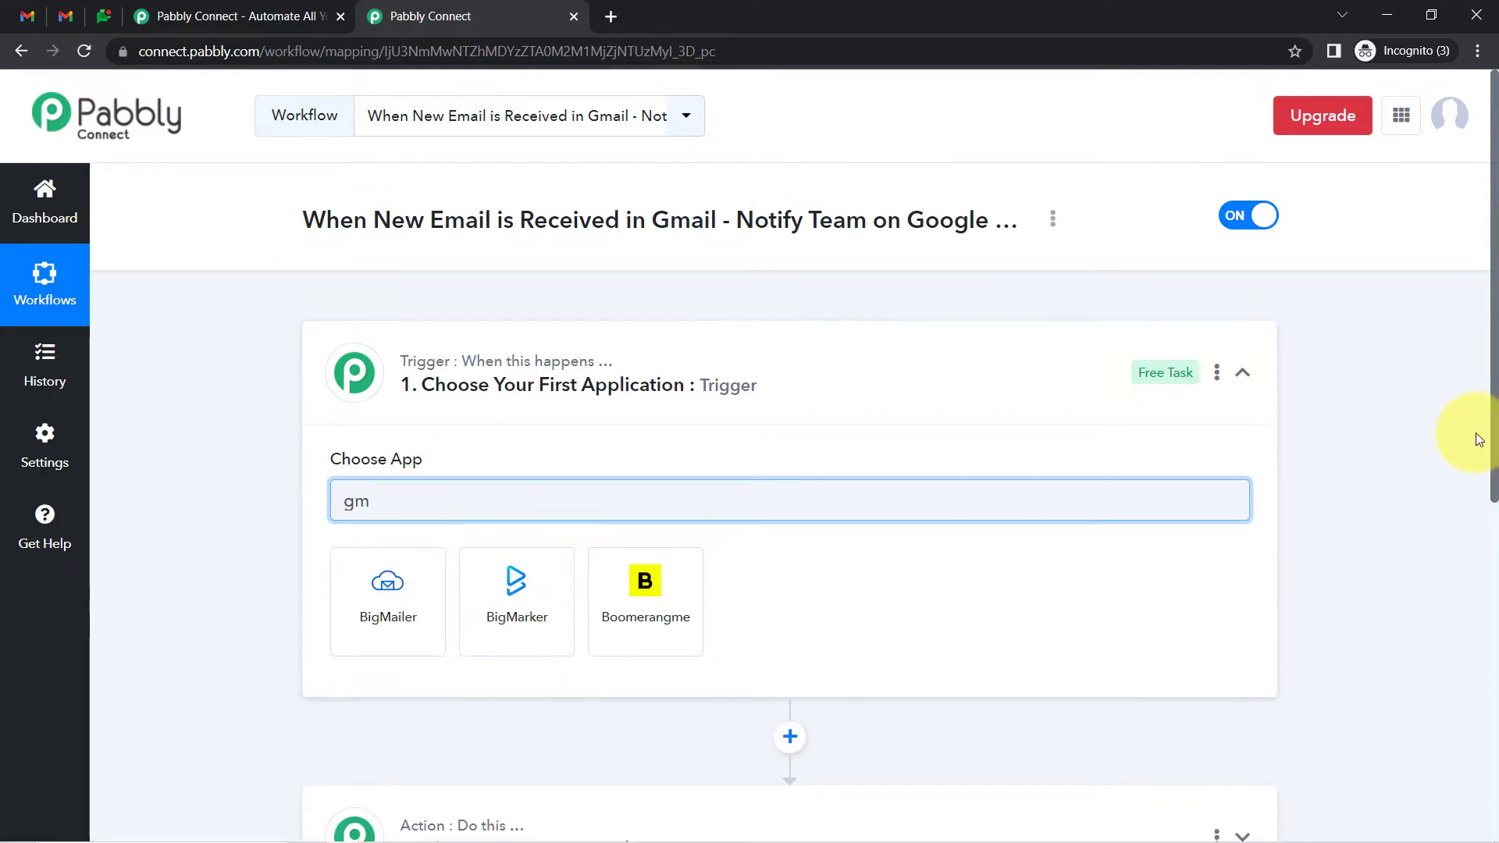
drag(1495, 433, 1493, 610)
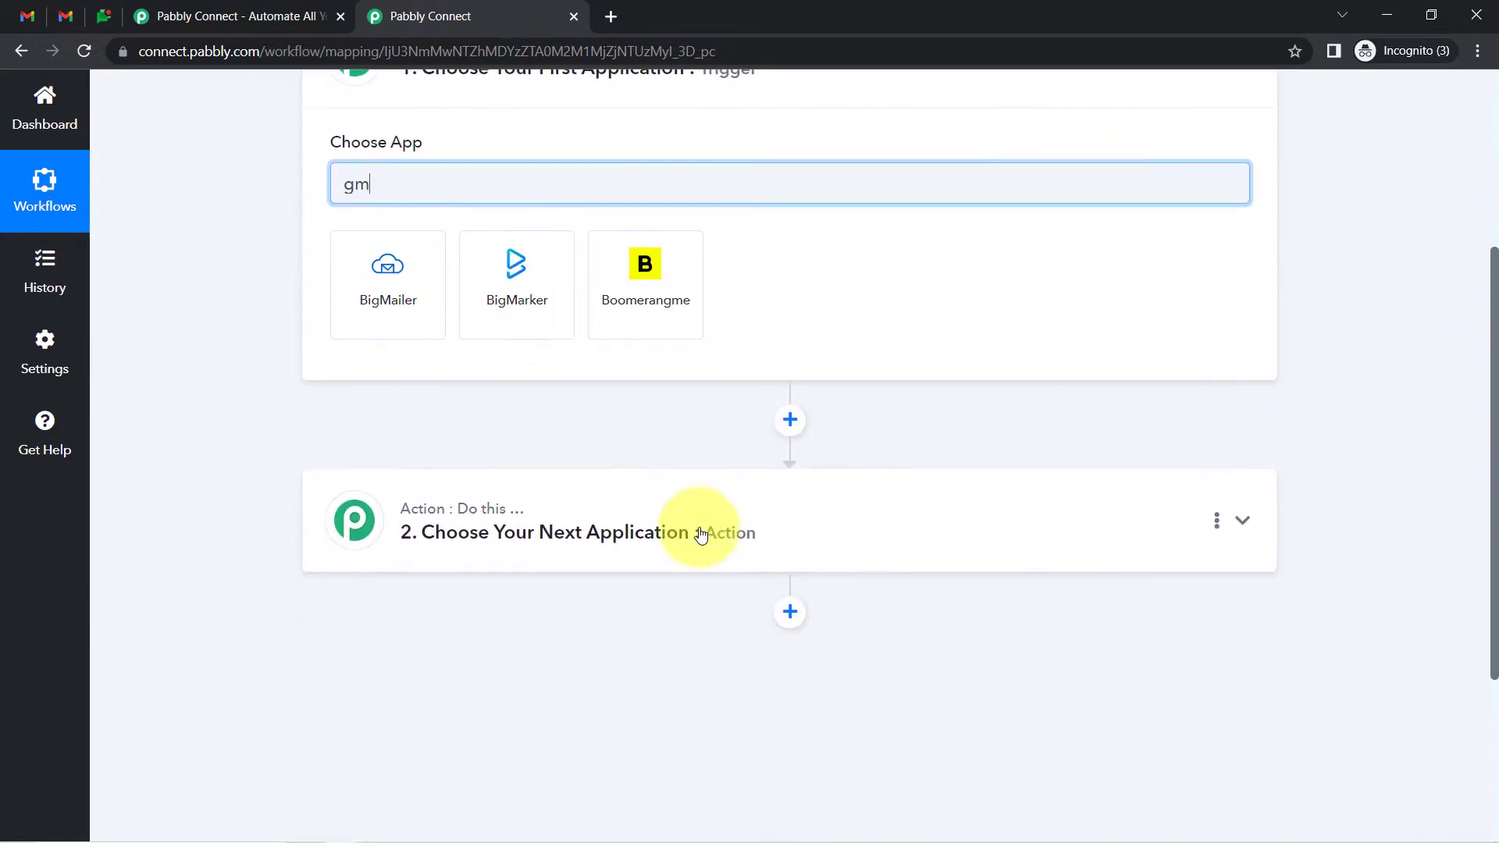
Search 'google ch' and pick Google Chat Hangout as the action app
click(697, 529)
click(362, 657)
text(google ch)
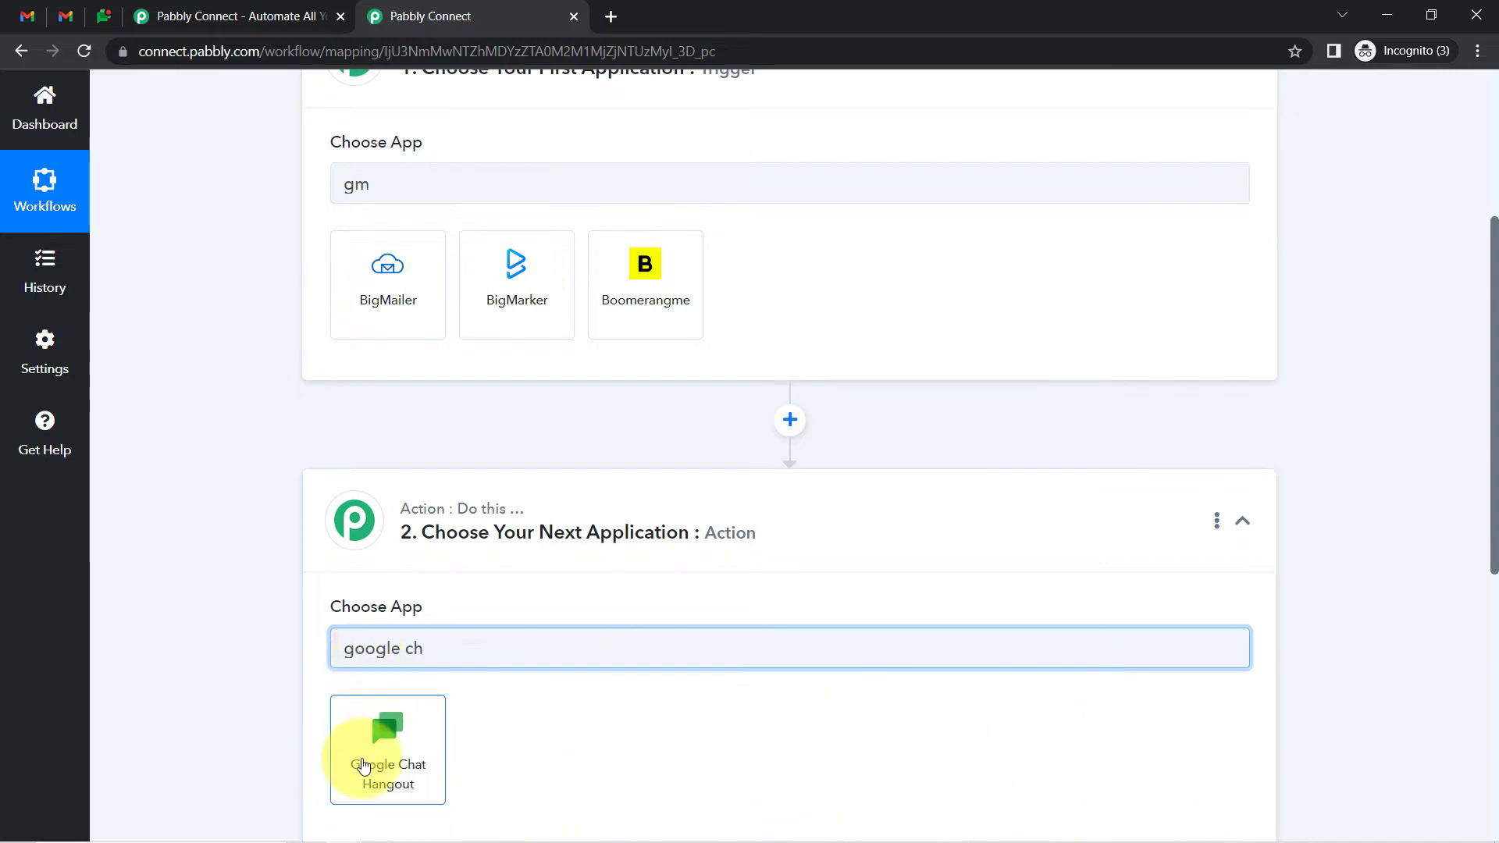
click(380, 759)
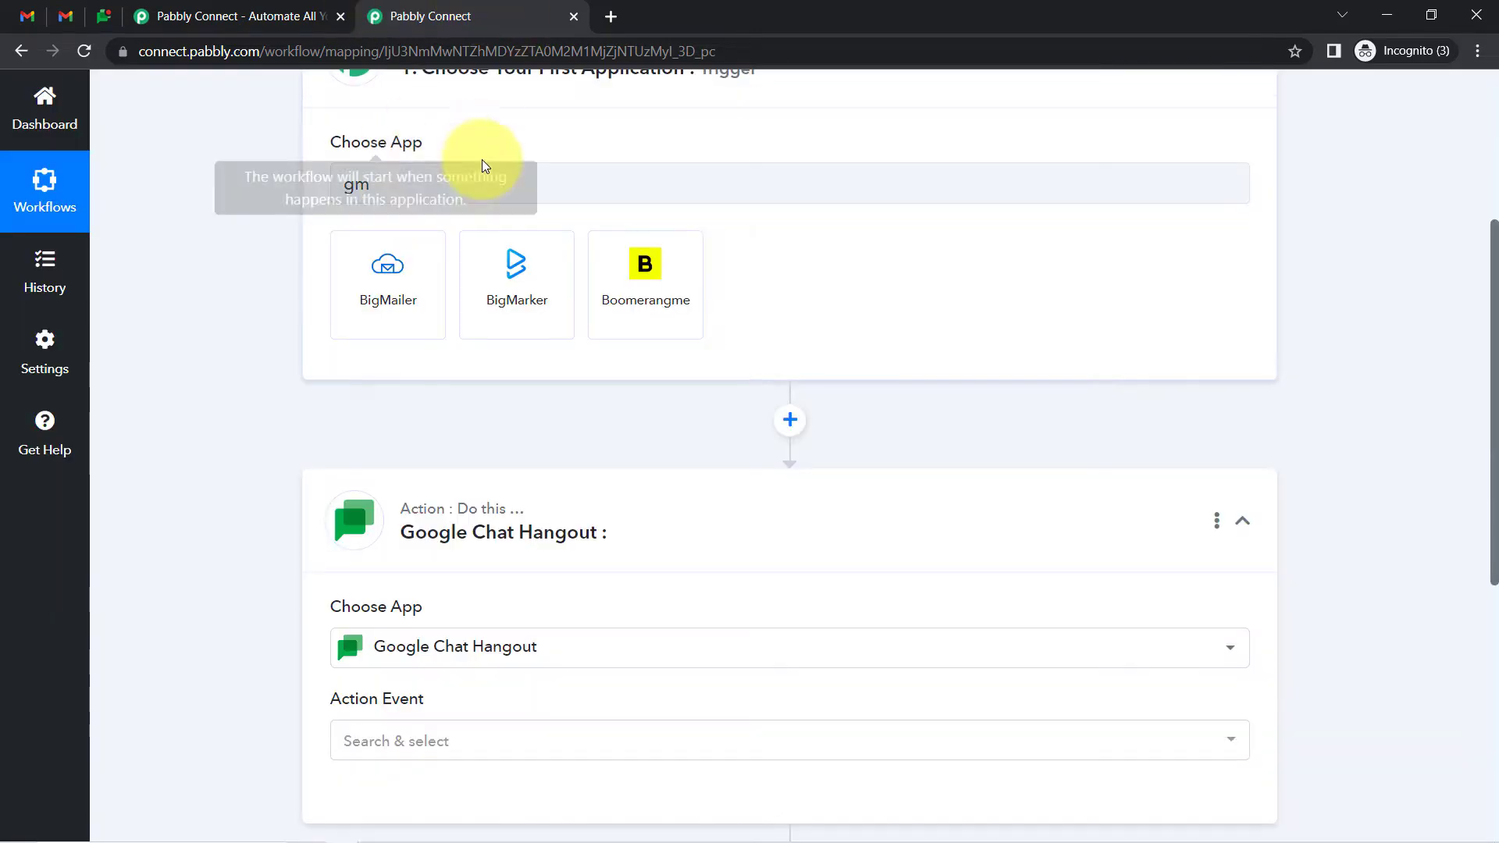
Replace the trigger search with 'email p' and choose Email Parser by Pabbly as trigger
scroll(1455, 284, up, 5)
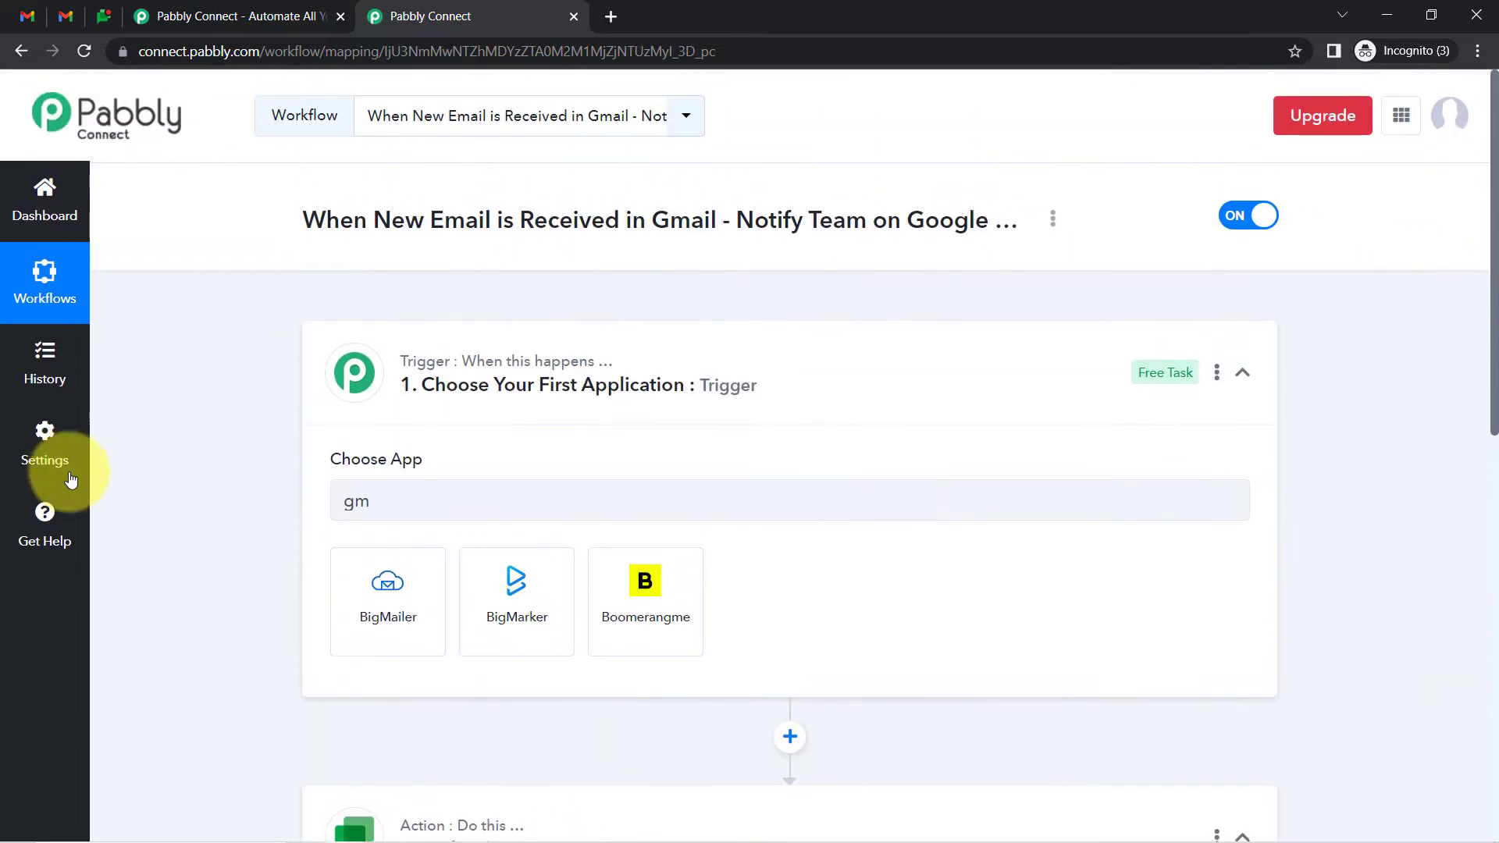
double_click(380, 500)
key(BackSpace)
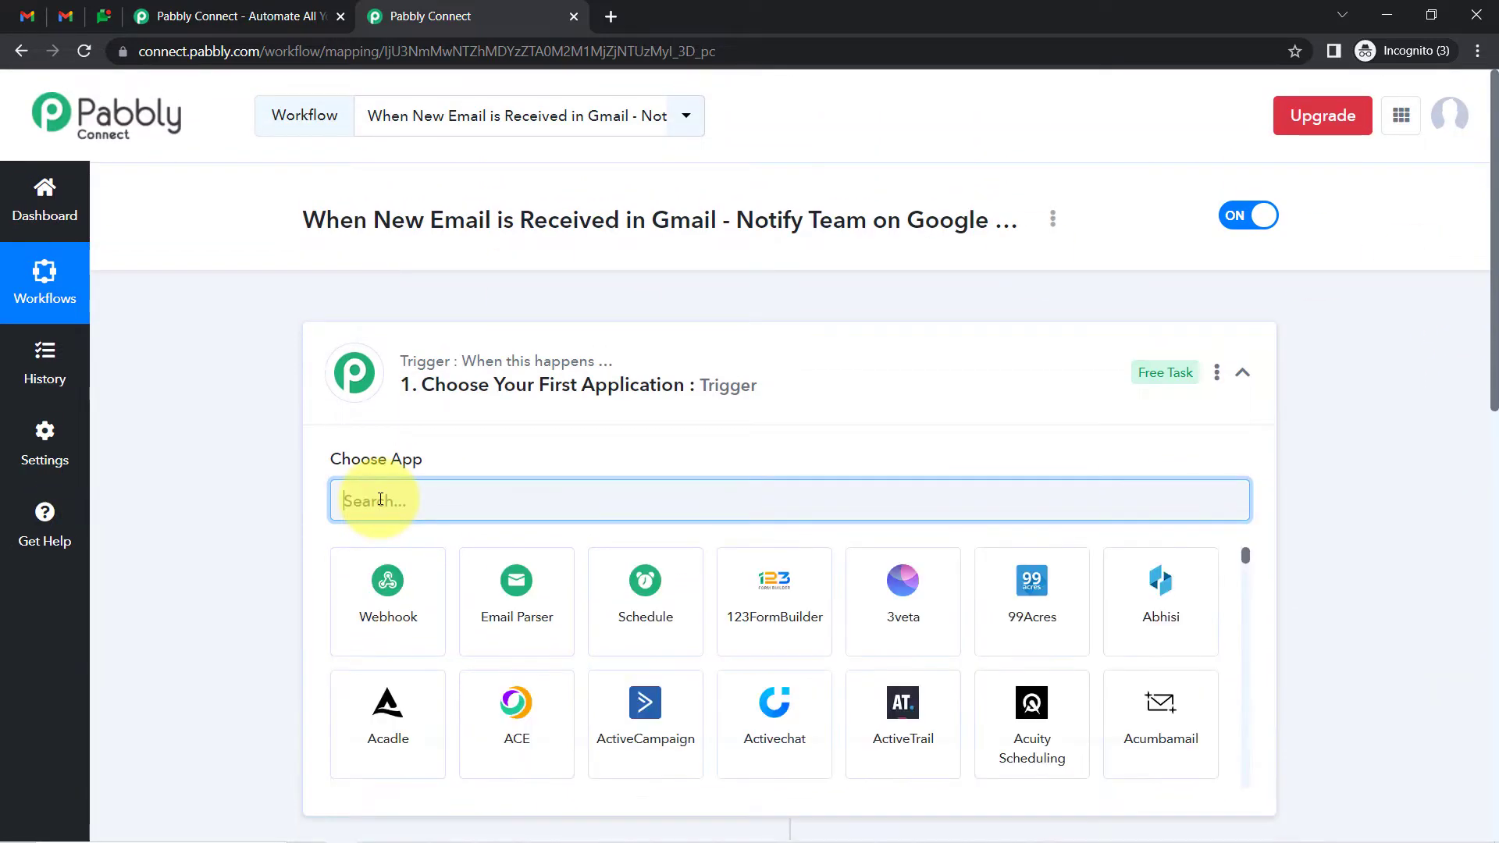
text(email pa)
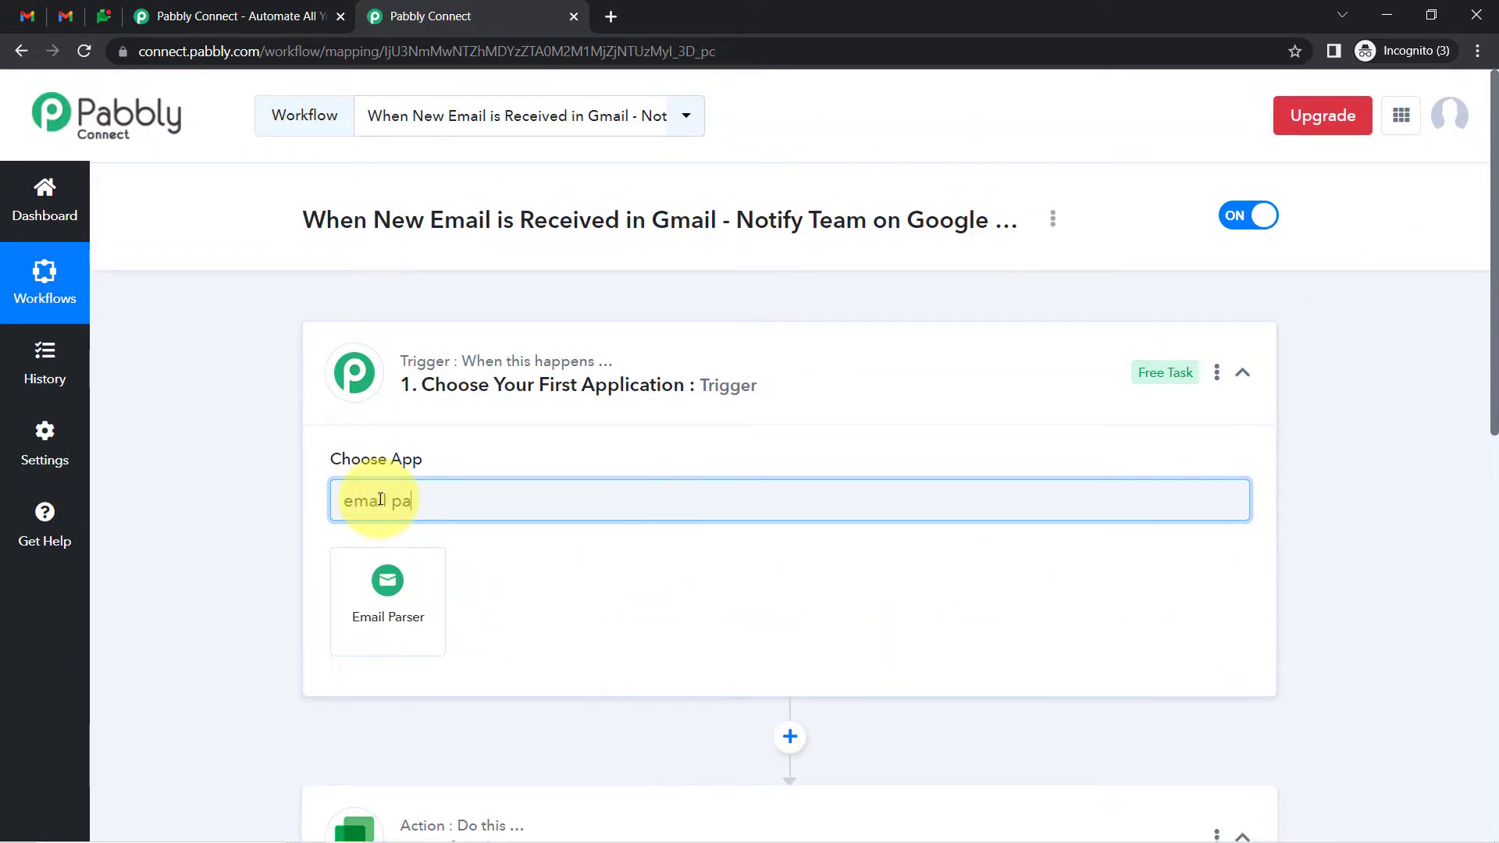
click(363, 592)
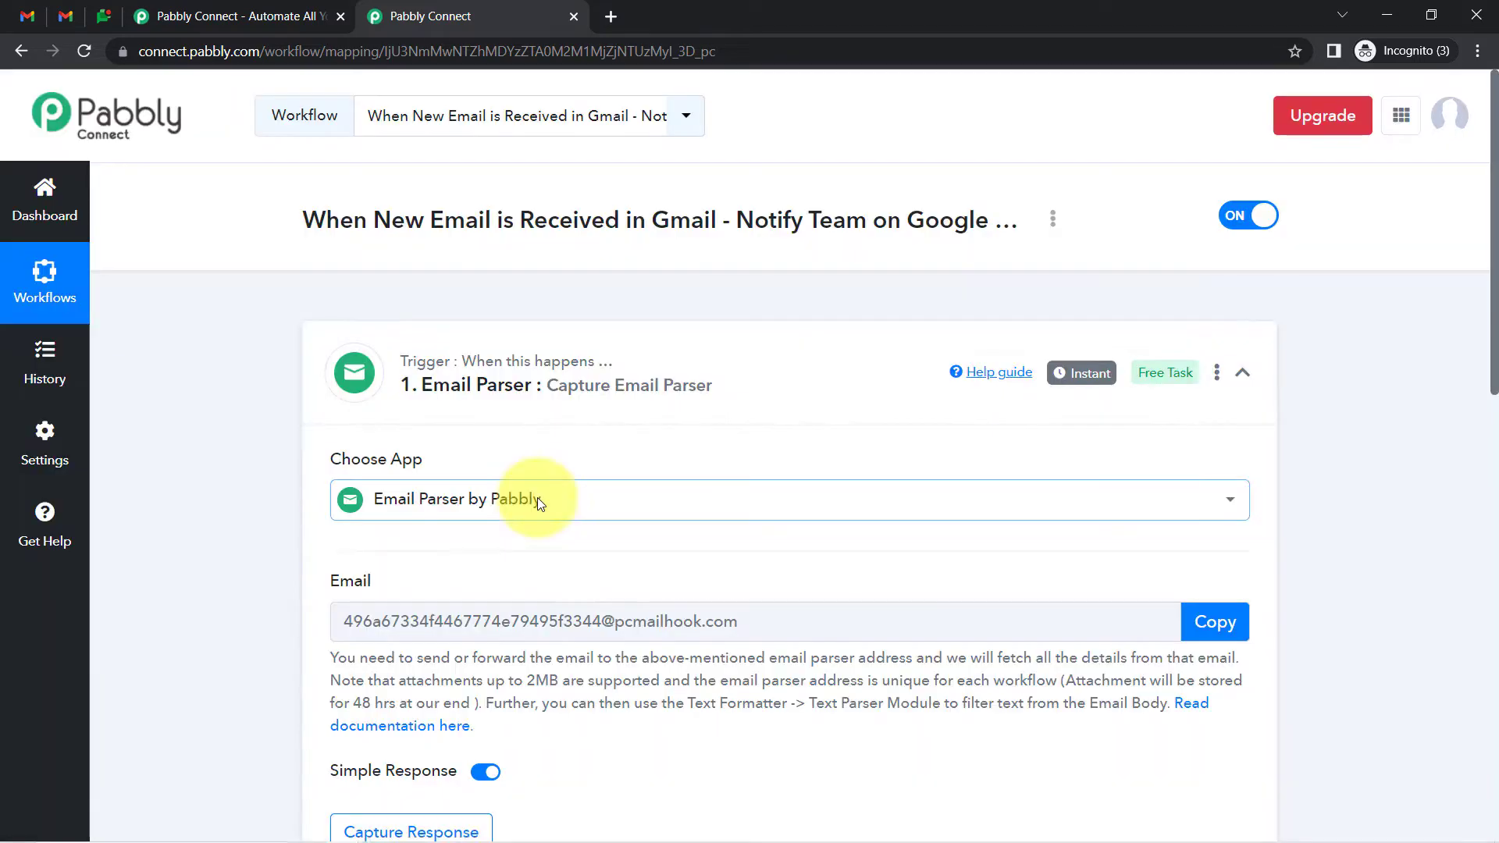
Close the extra Pabbly Connect home page tab
click(64, 18)
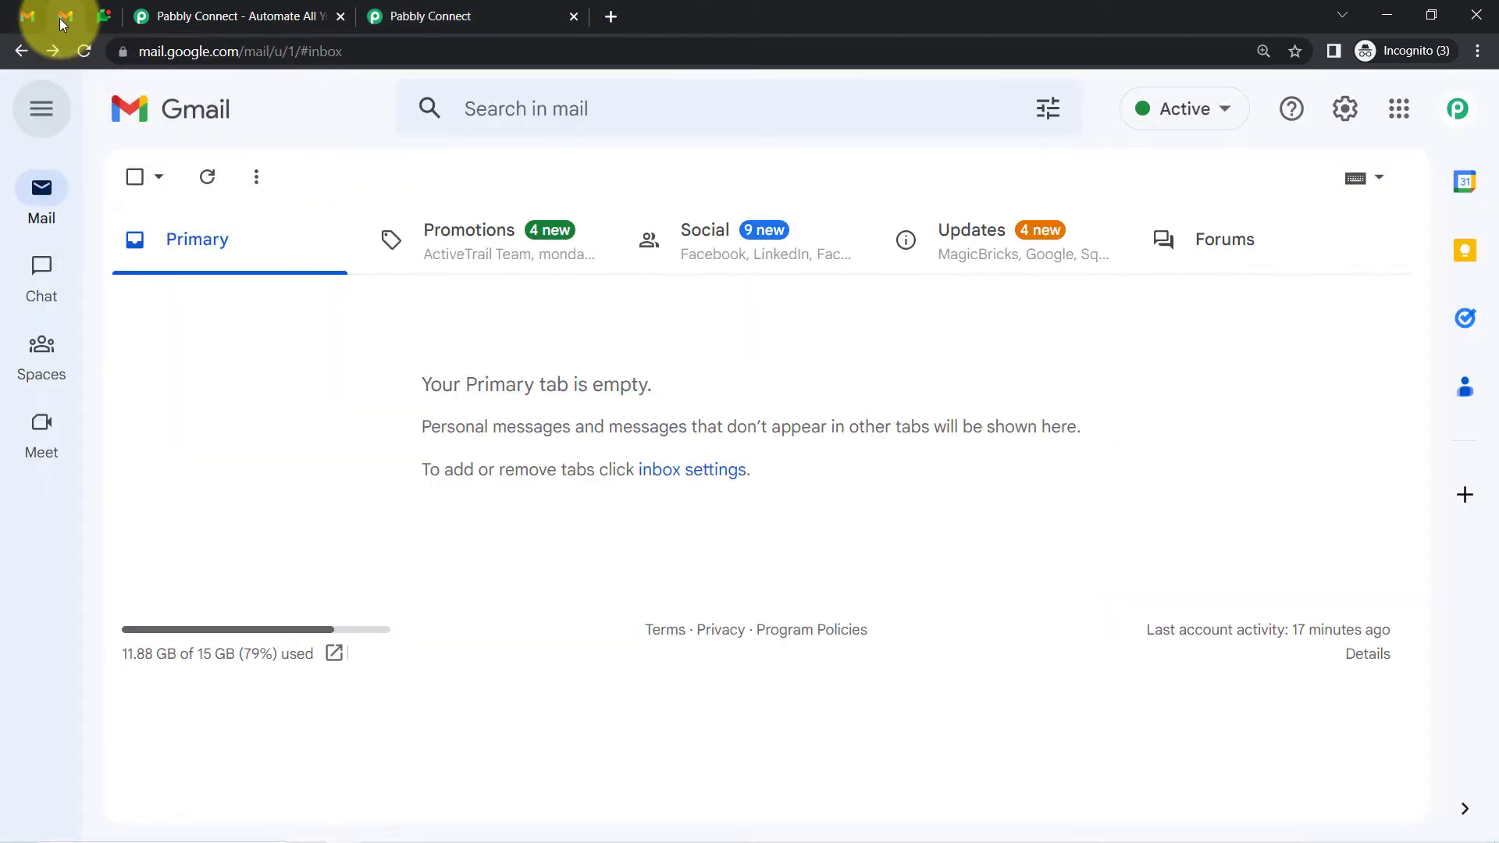
click(410, 6)
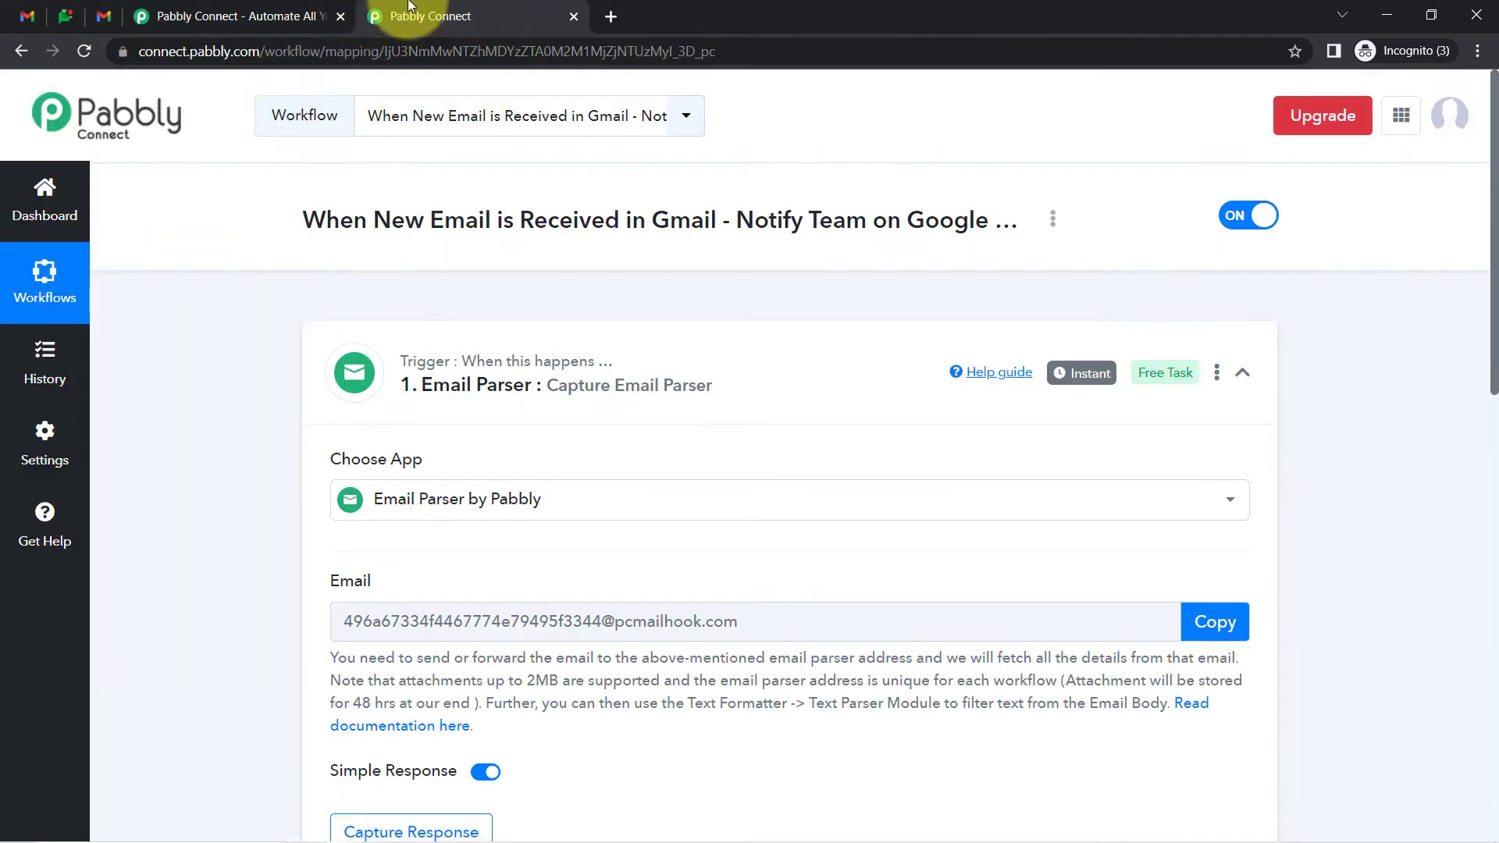
click(341, 16)
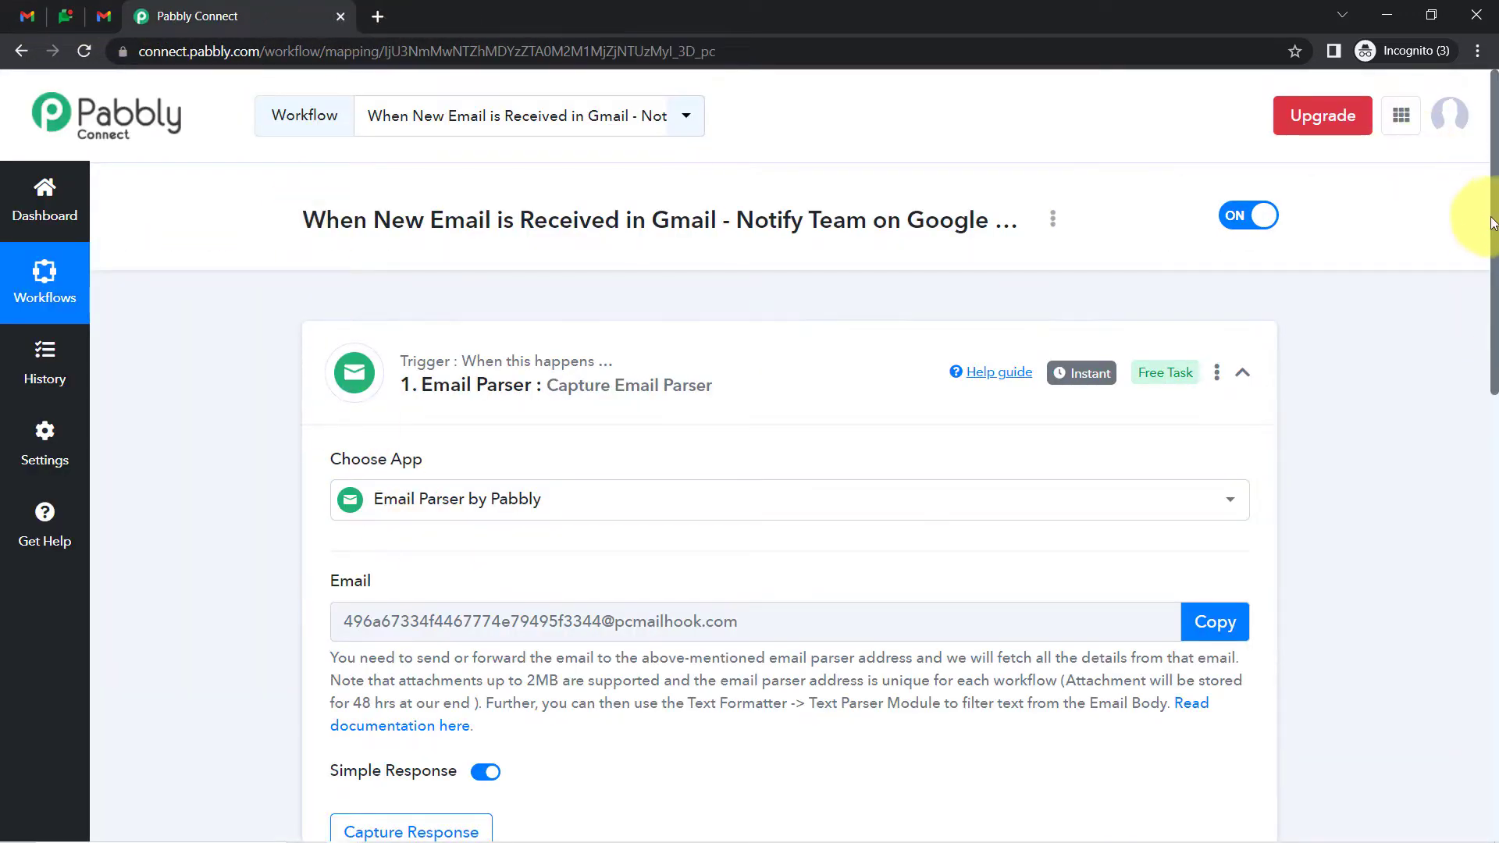
Start capturing the Email Parser response and copy the unique parser email address
drag(1494, 230, 1450, 304)
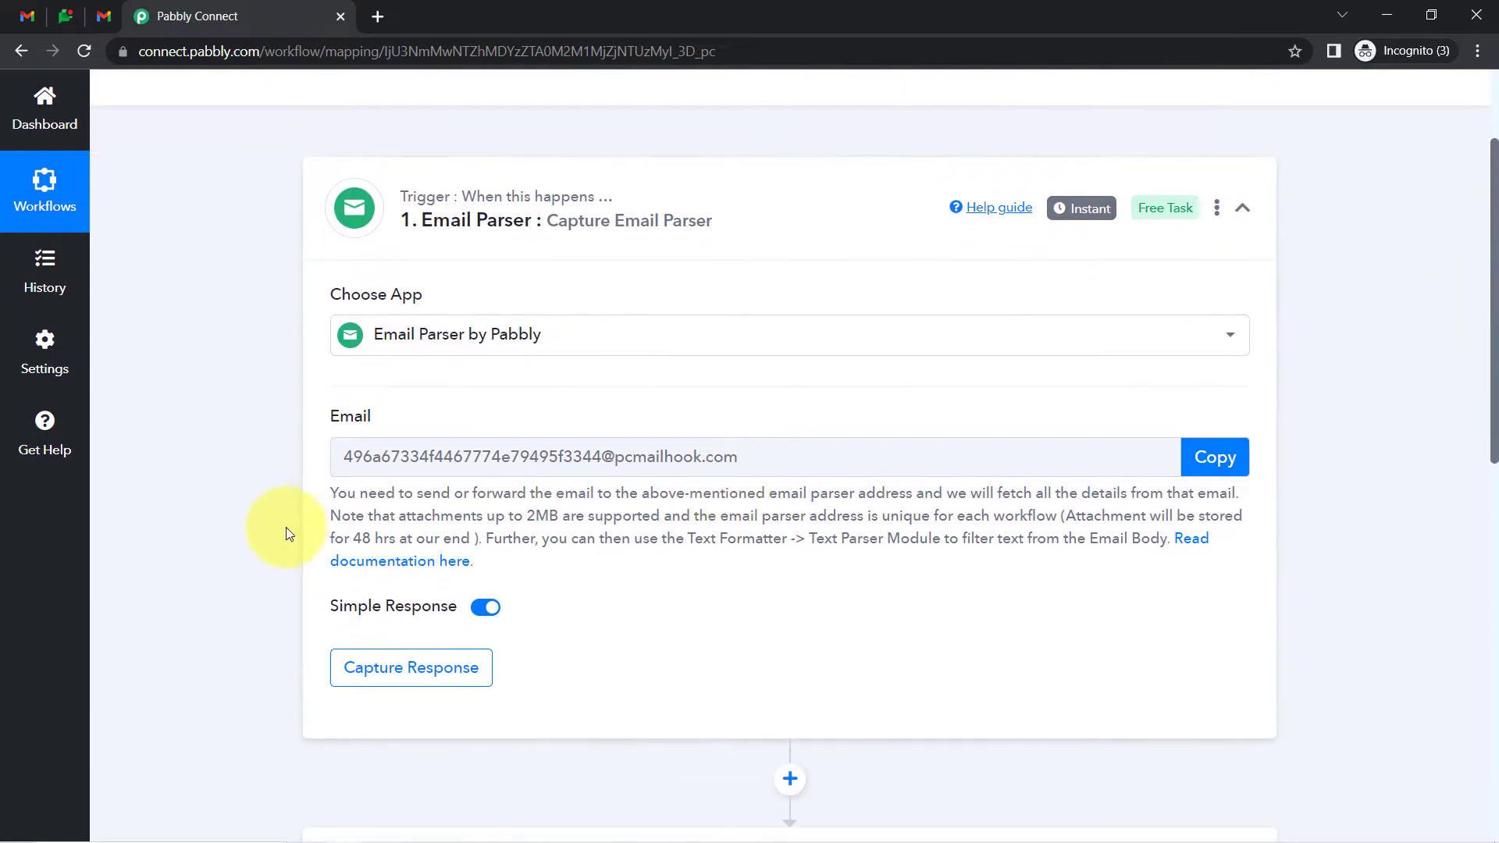
drag(348, 487, 536, 552)
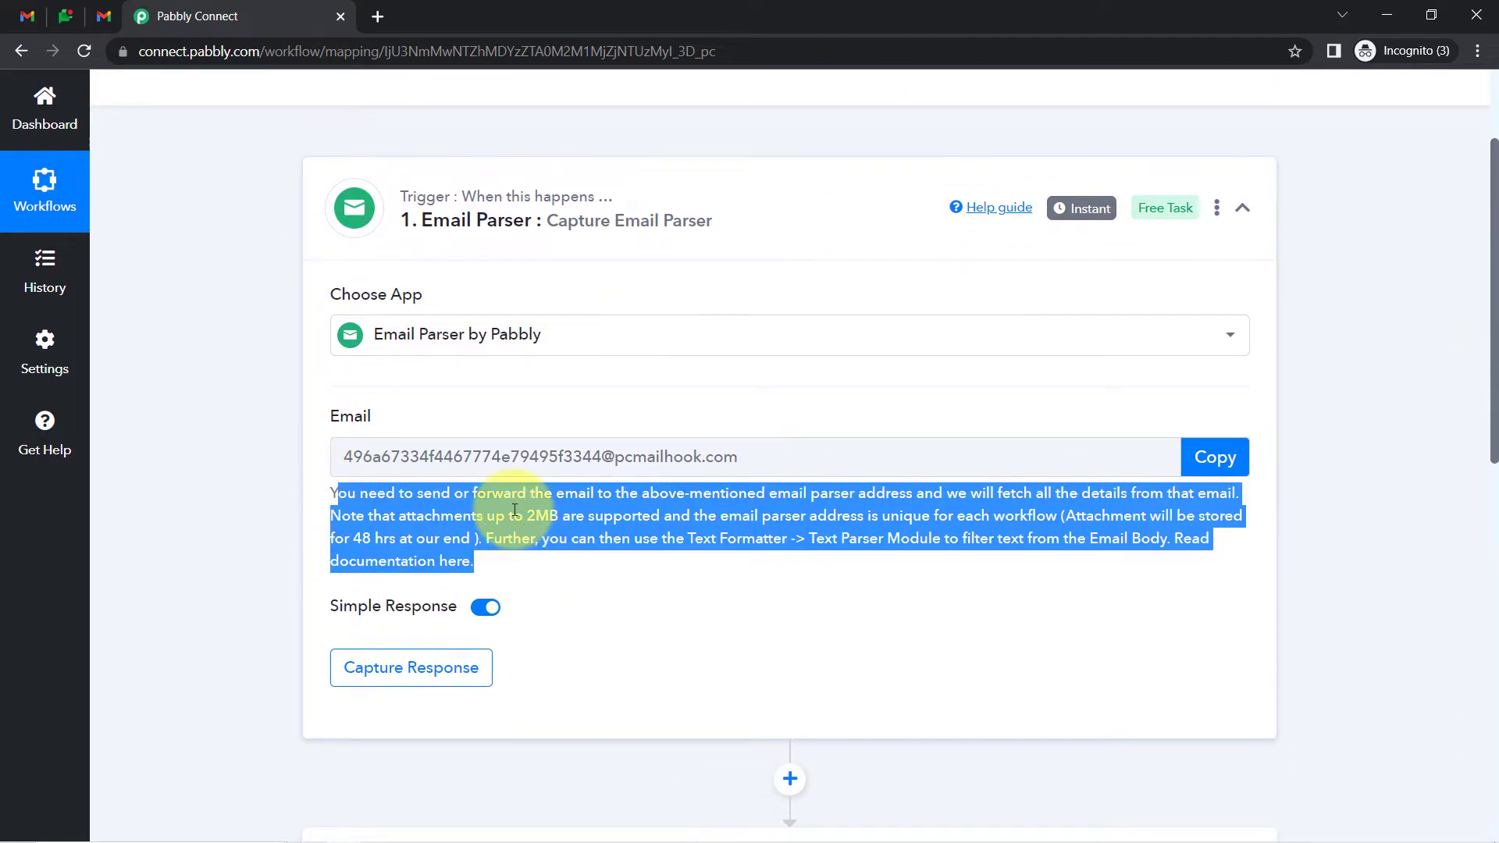
click(514, 416)
drag(451, 469, 690, 446)
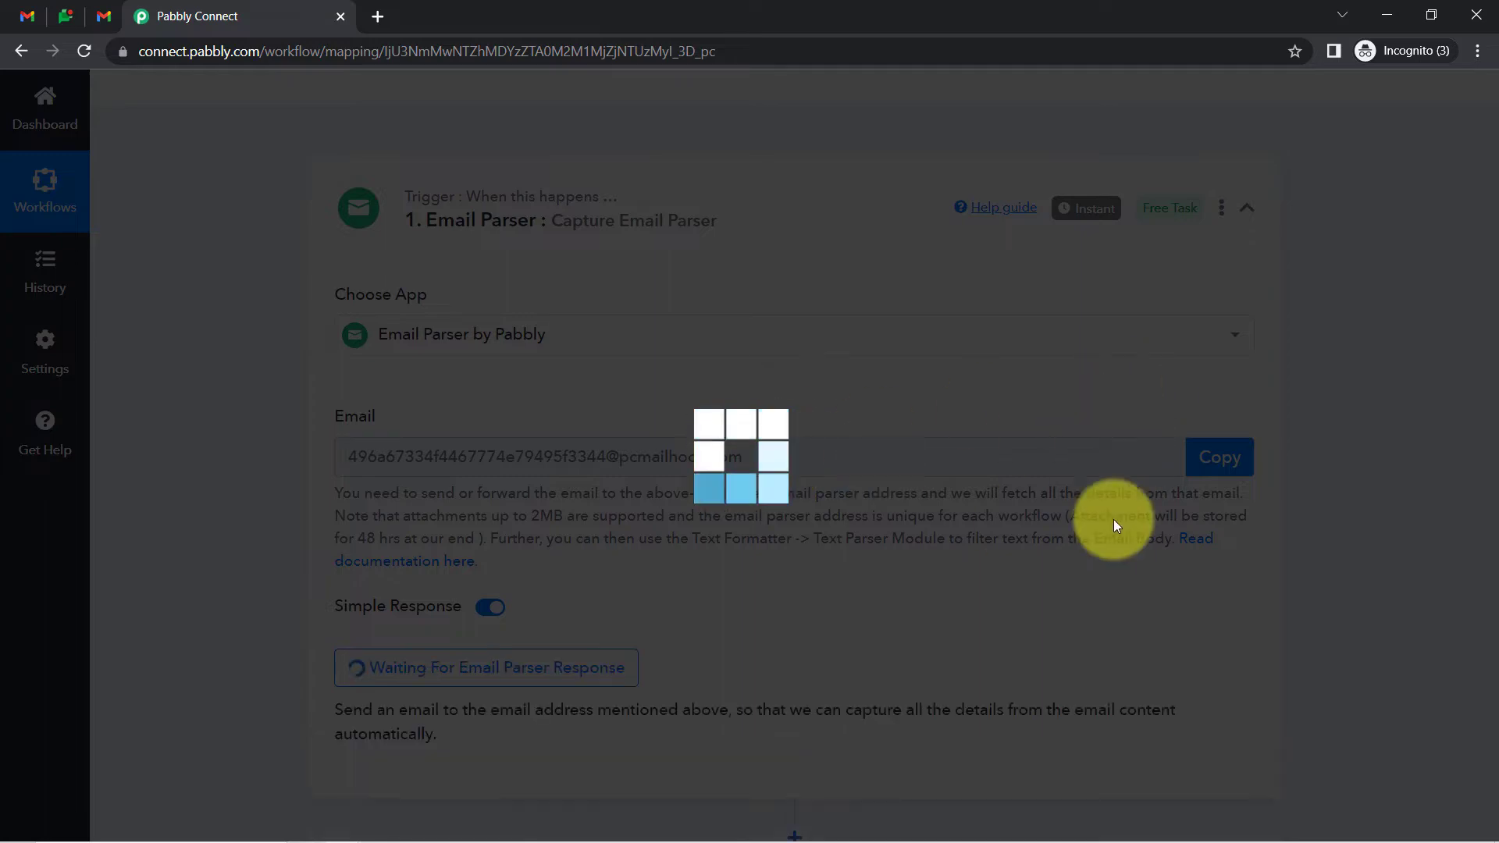
click(1216, 459)
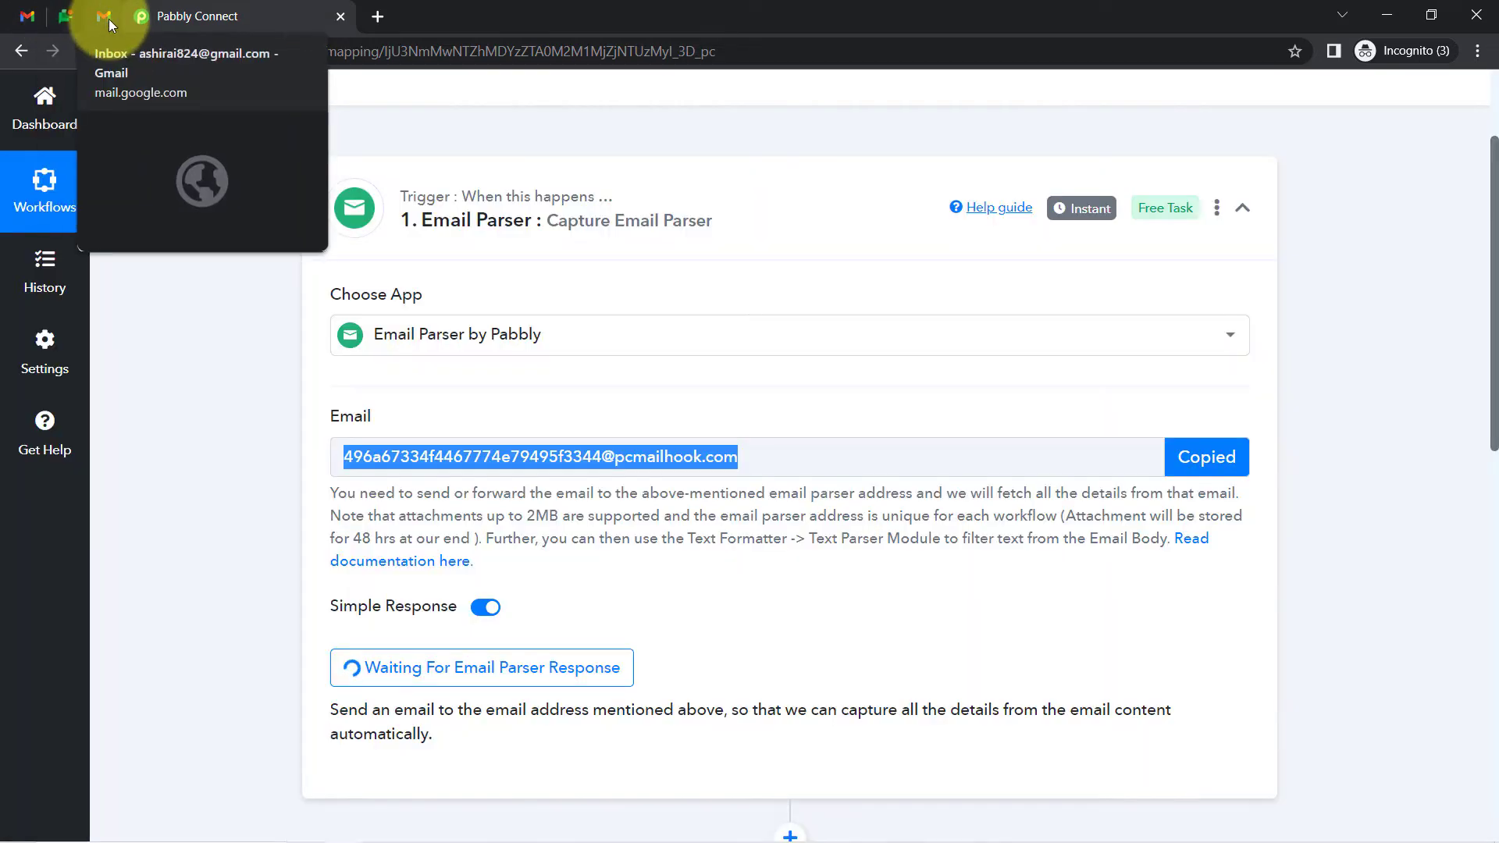
click(109, 19)
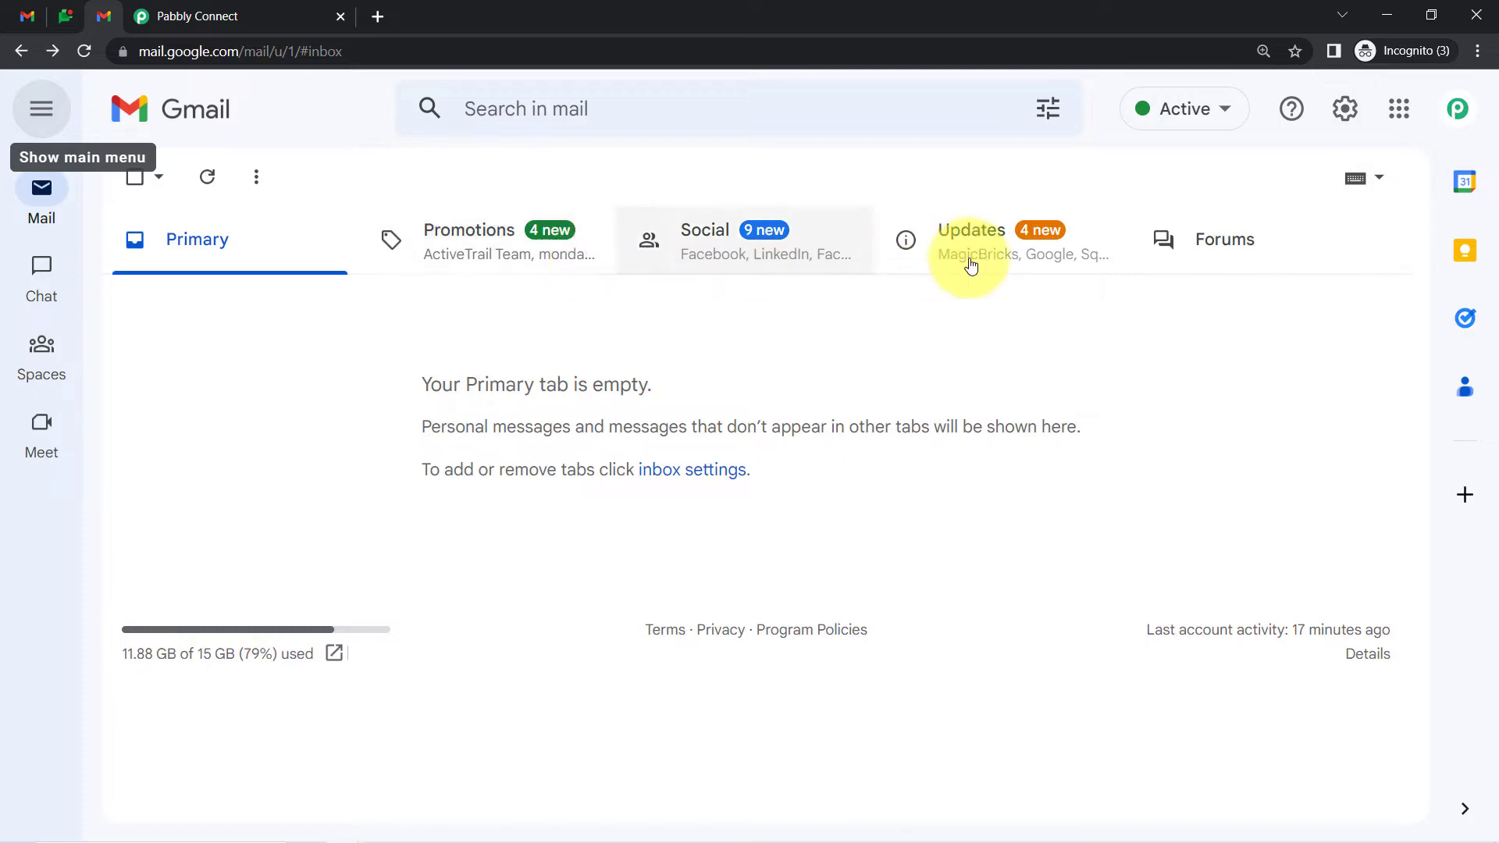
Remove the old forwarding address in Gmail's Forwarding and POP/IMAP settings
click(1347, 110)
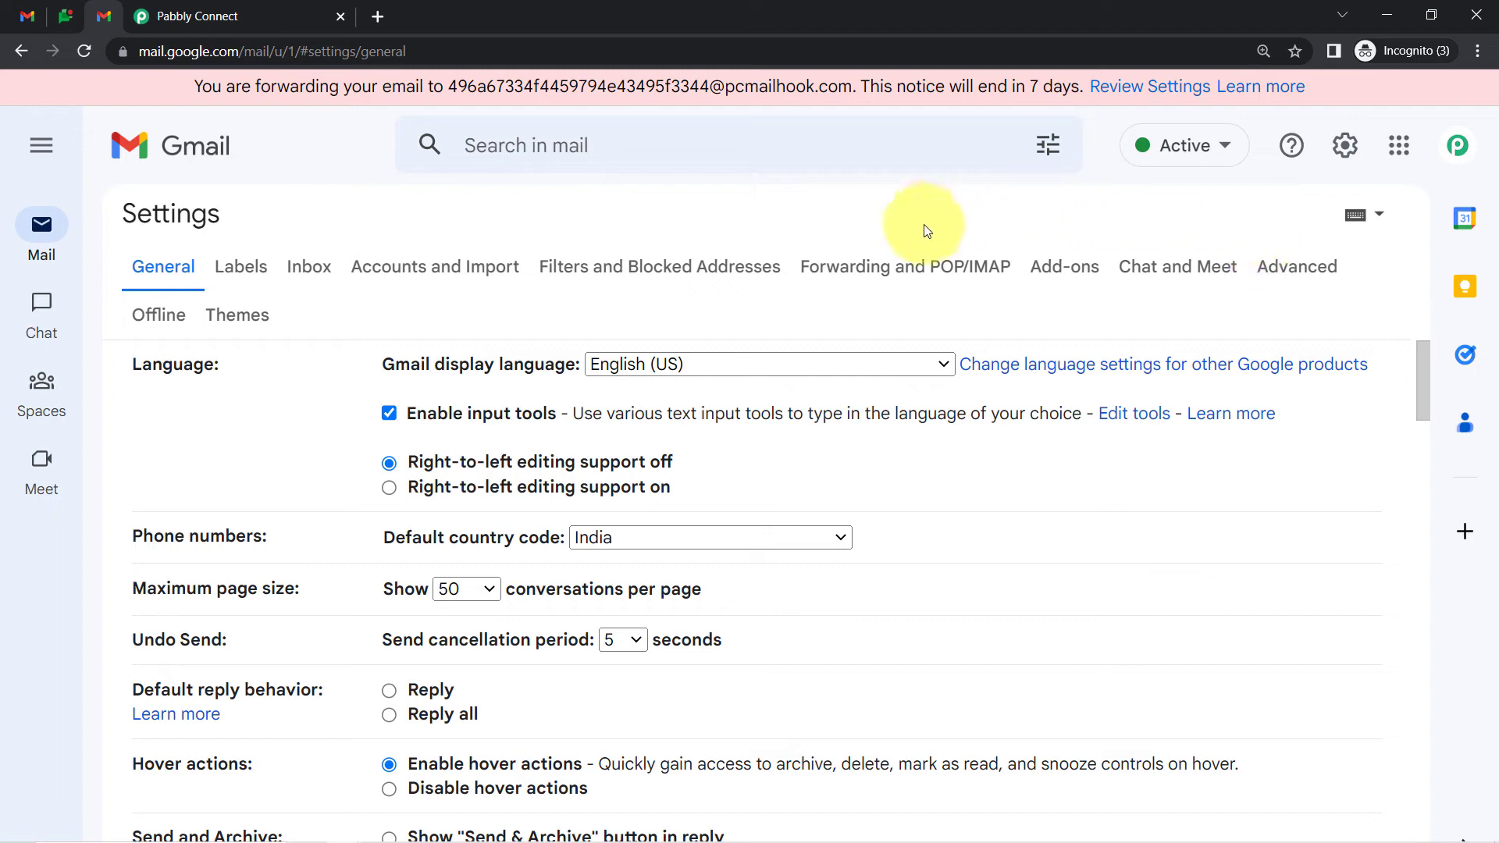
click(884, 282)
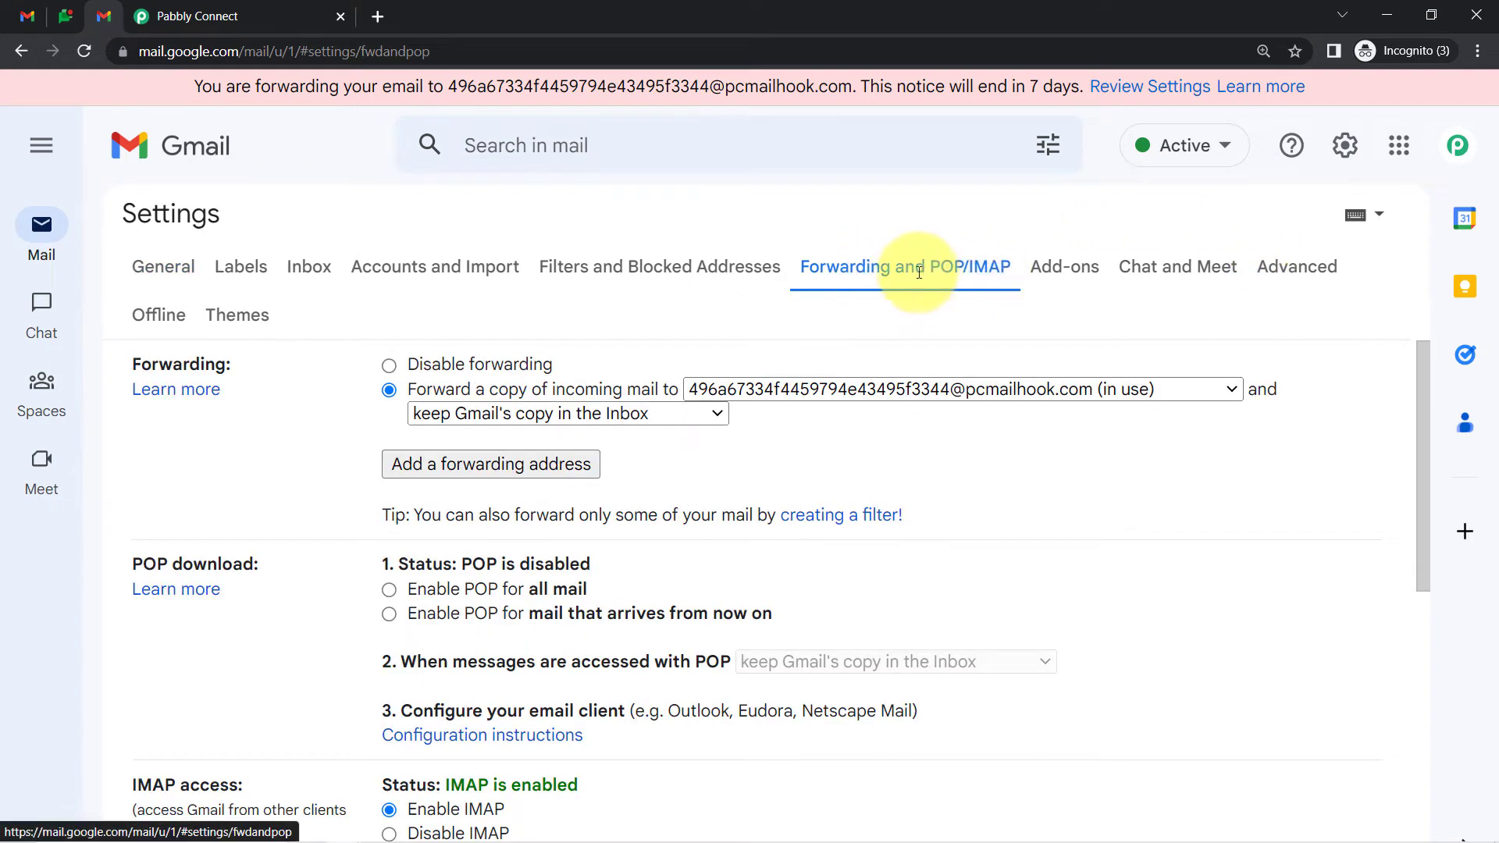
click(914, 388)
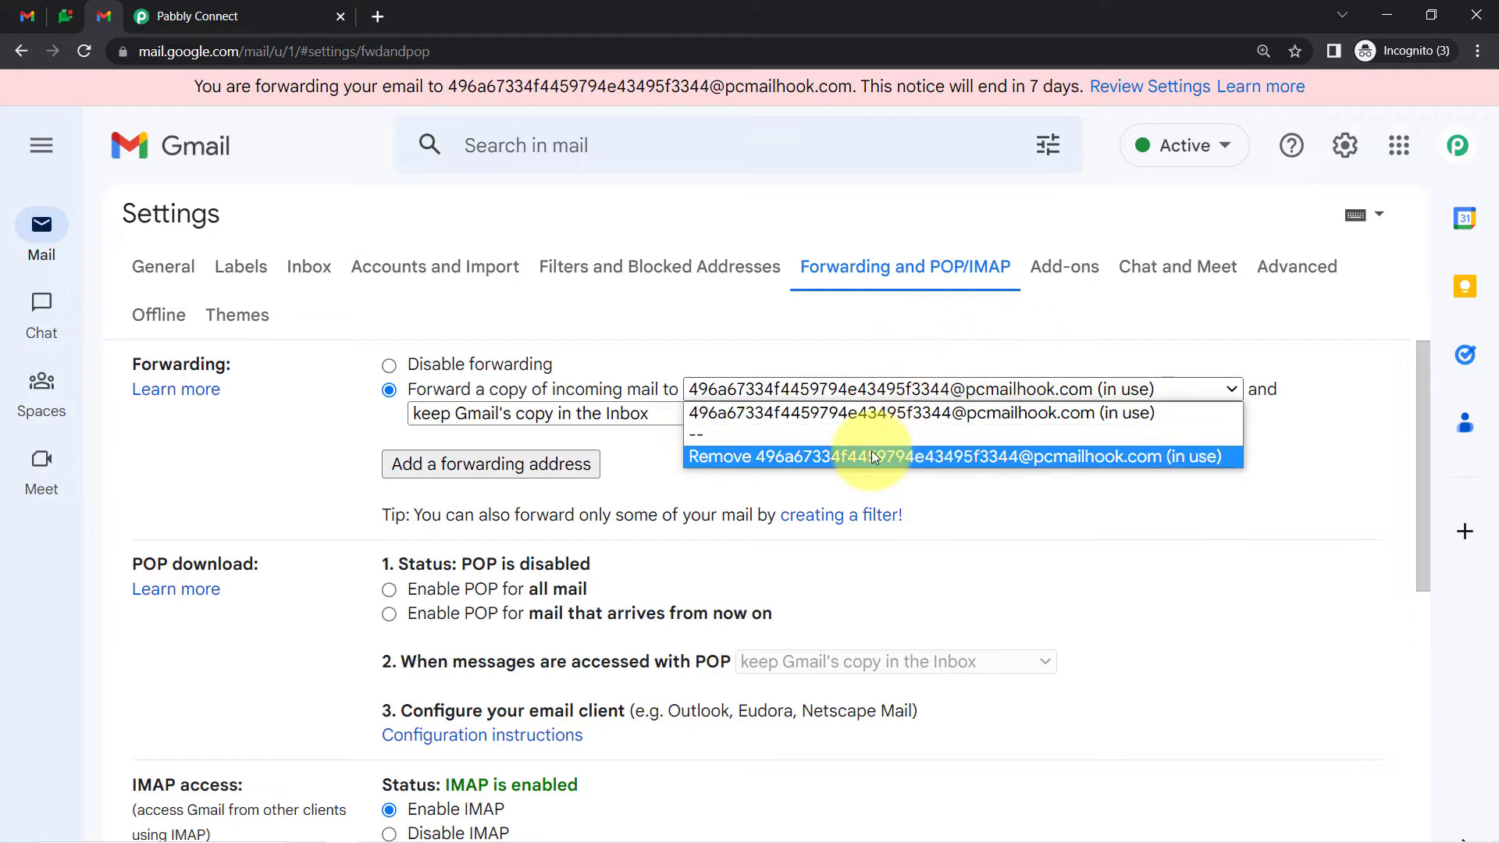
click(872, 453)
click(982, 543)
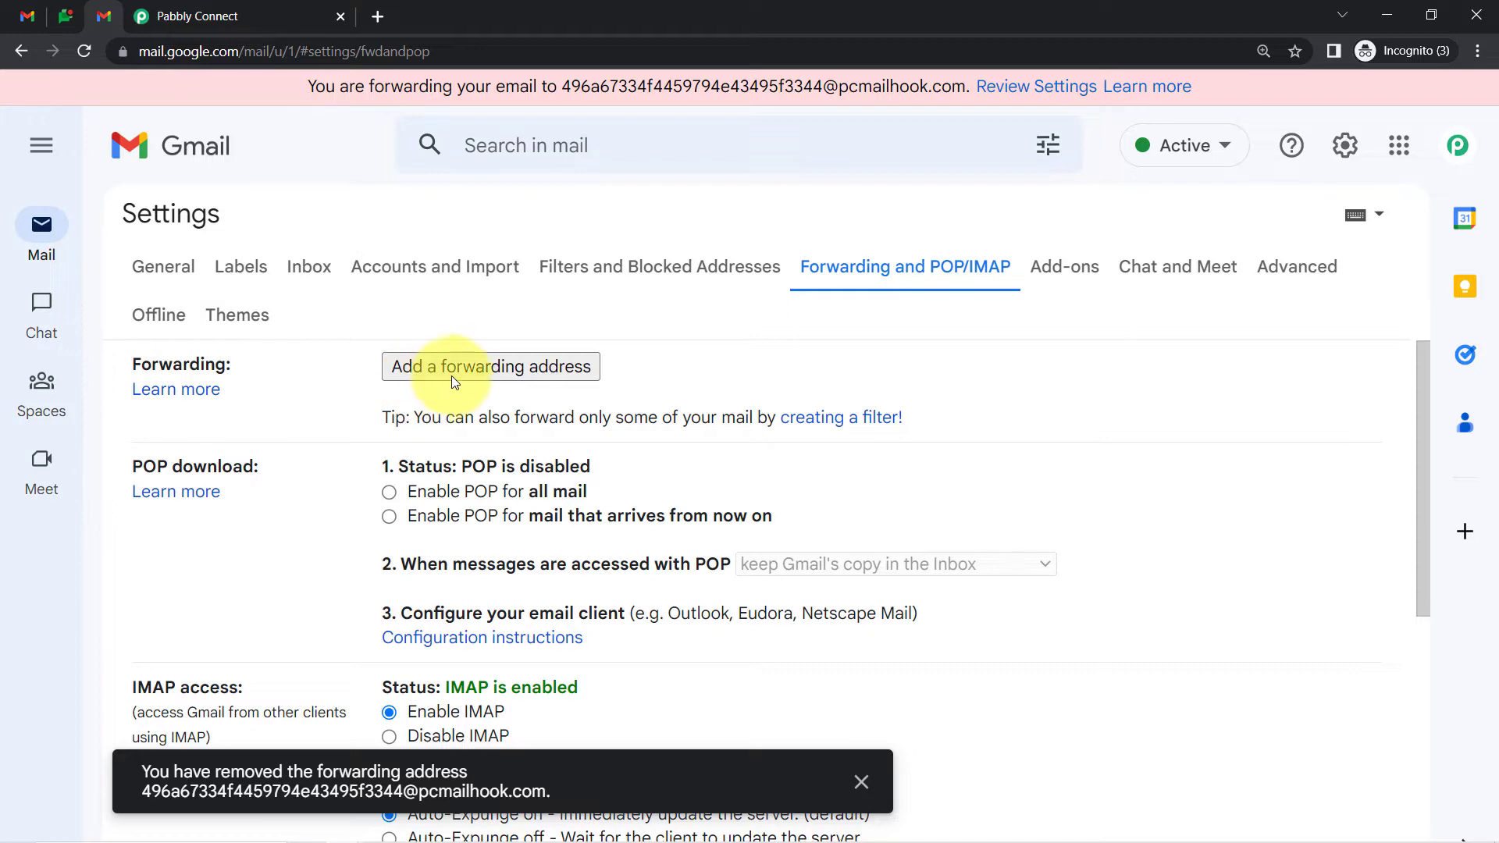
Add the pasted parser email as a forwarding address so Gmail sends a confirmation code
click(452, 376)
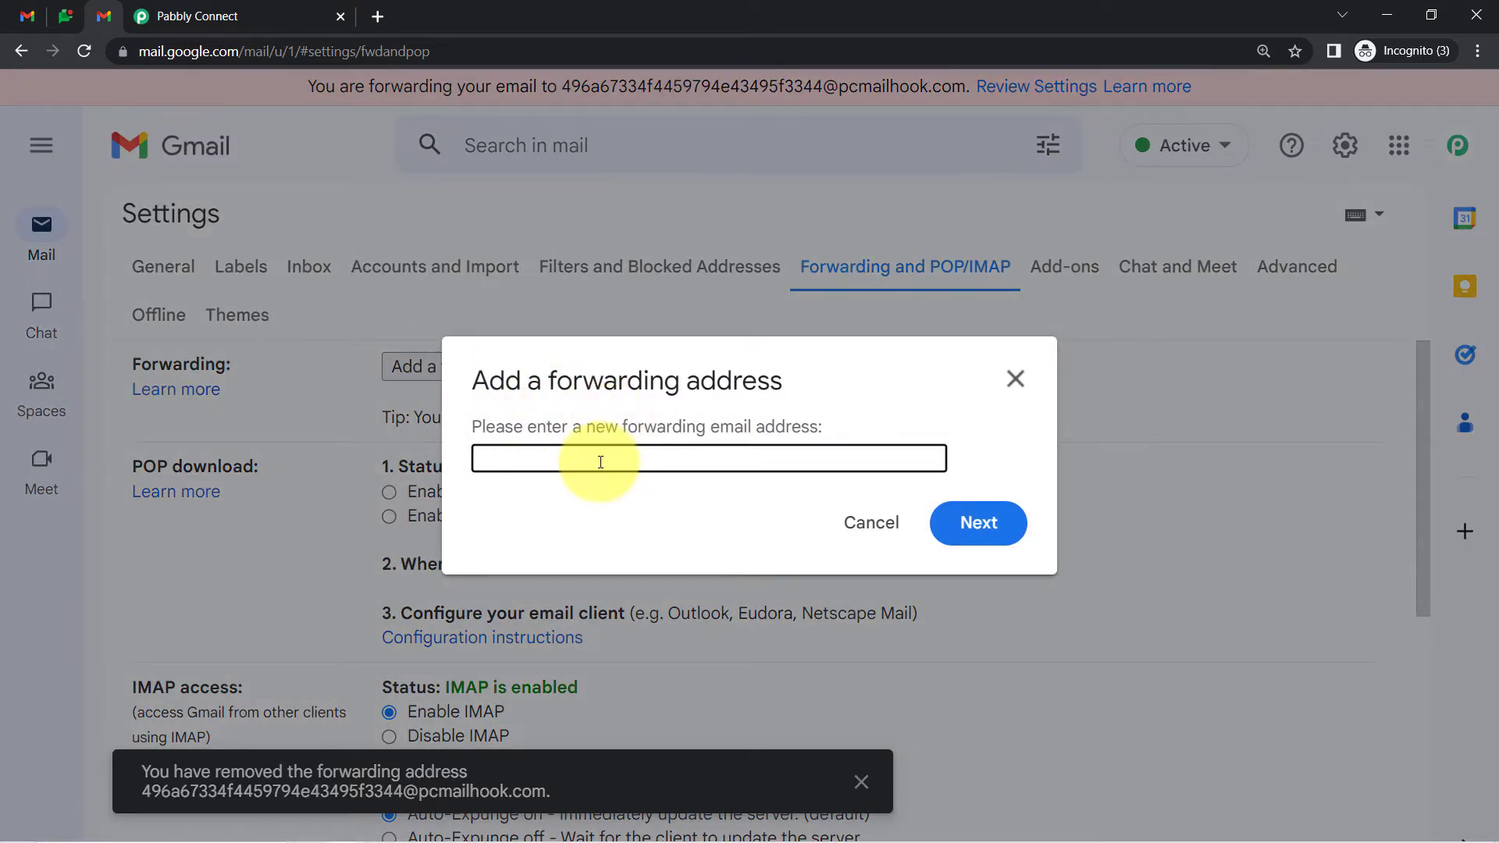
click(997, 531)
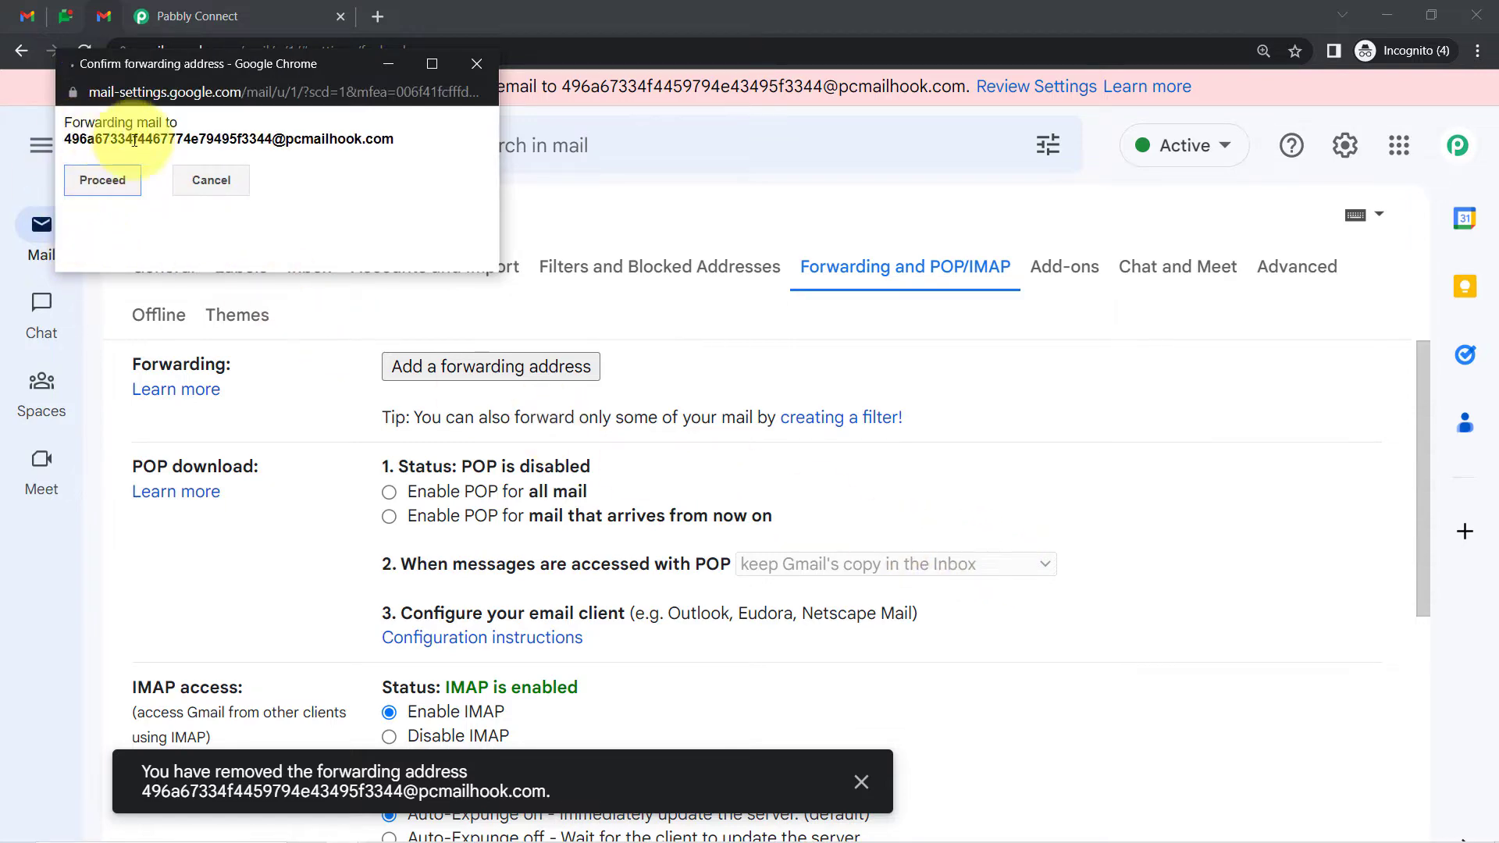
click(103, 181)
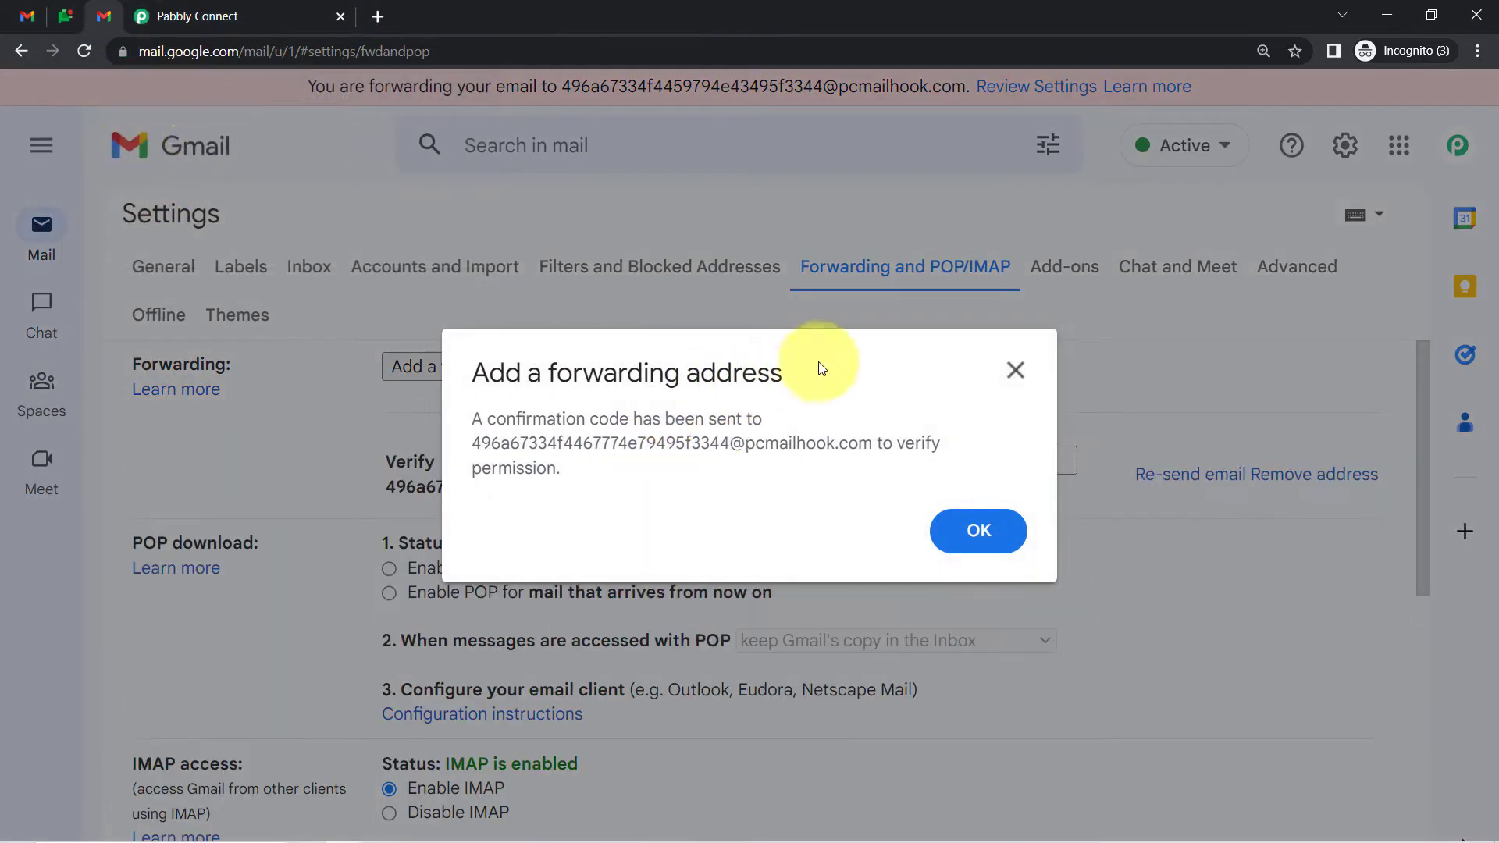
drag(508, 419, 665, 419)
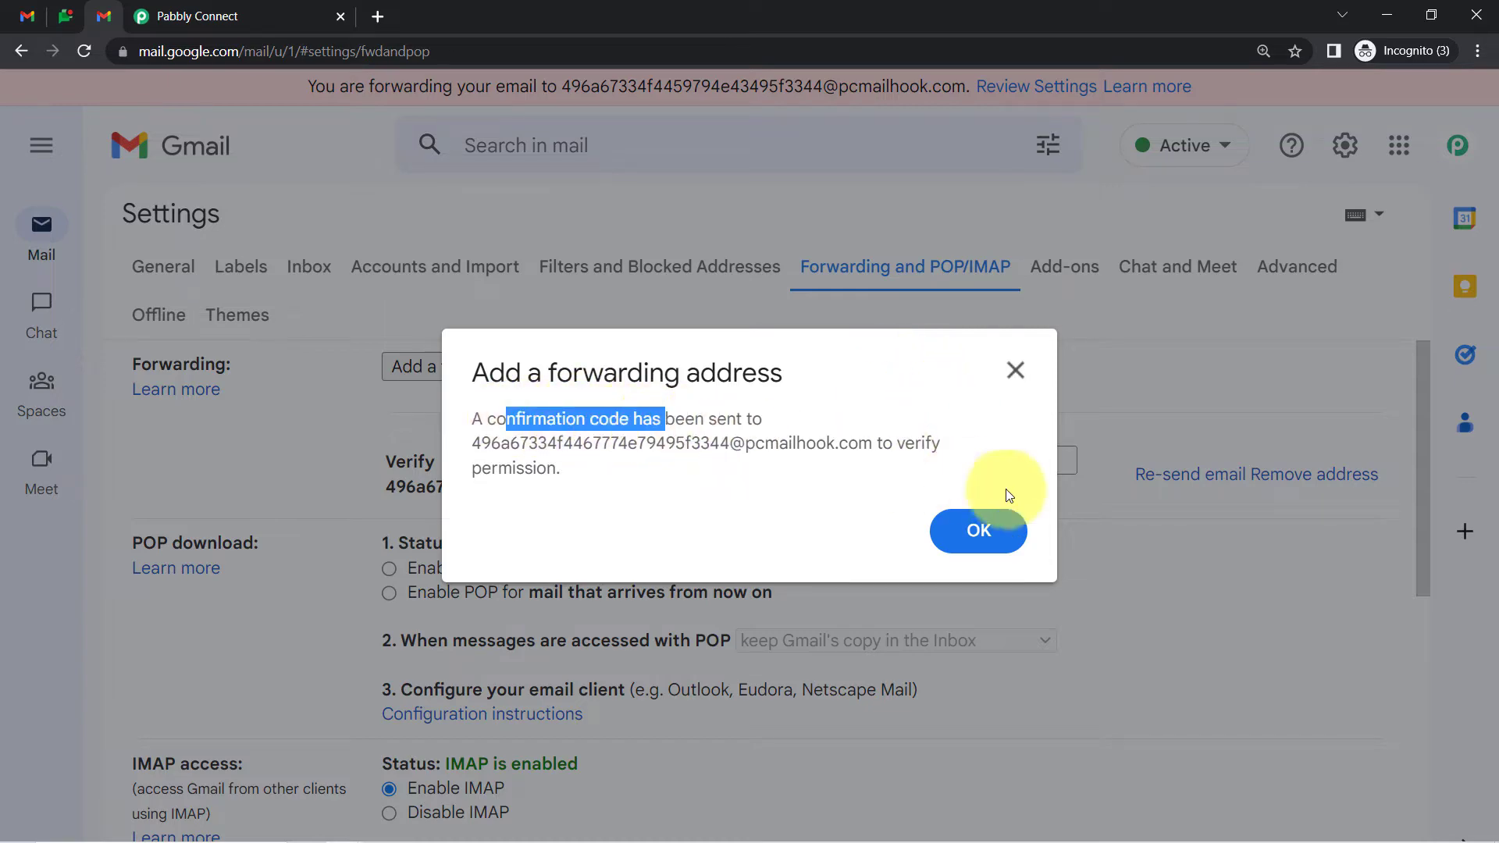
click(979, 532)
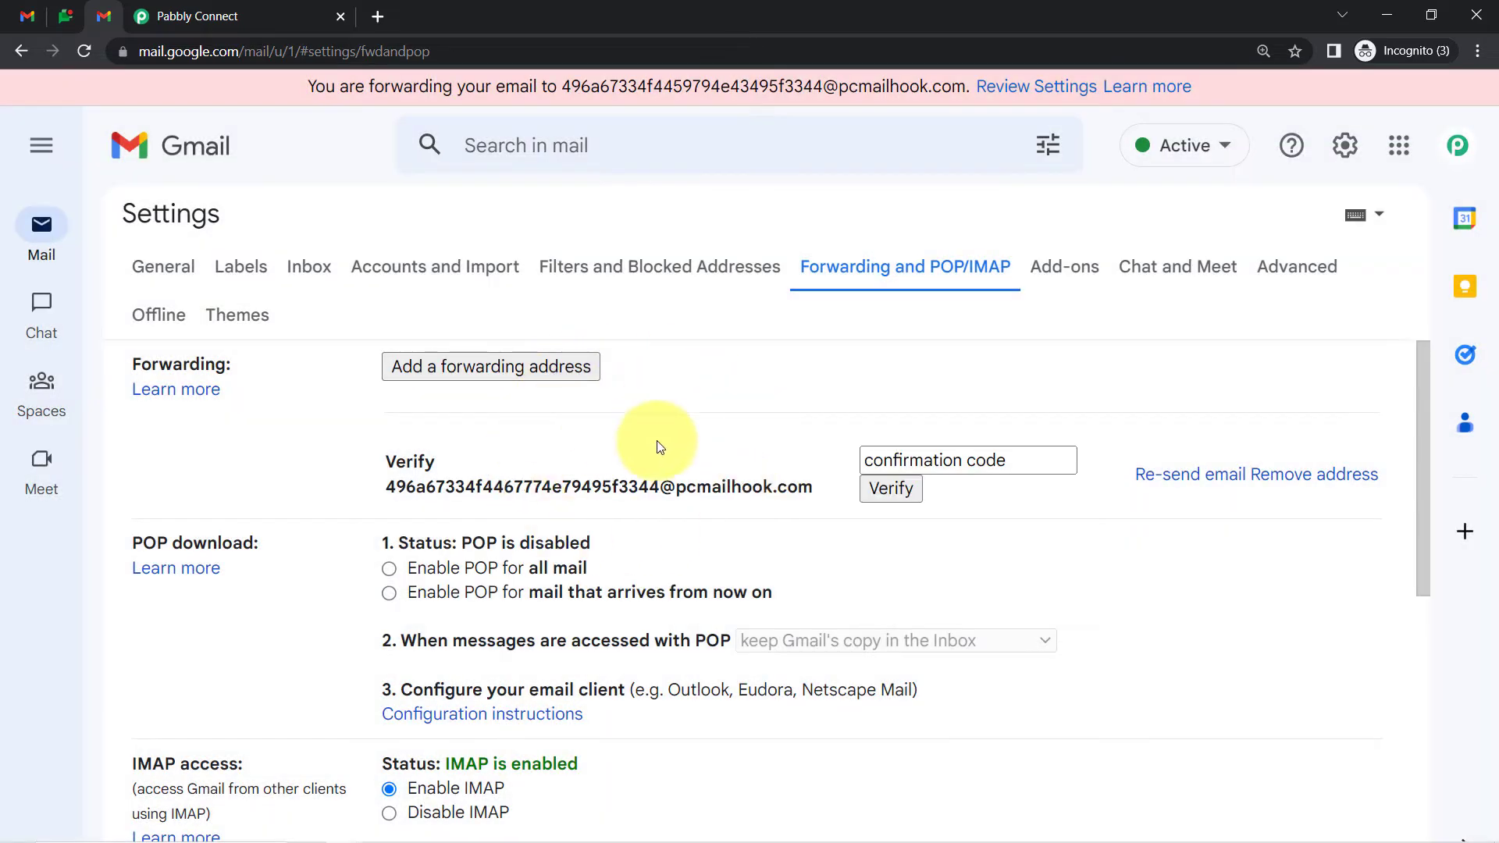
click(219, 10)
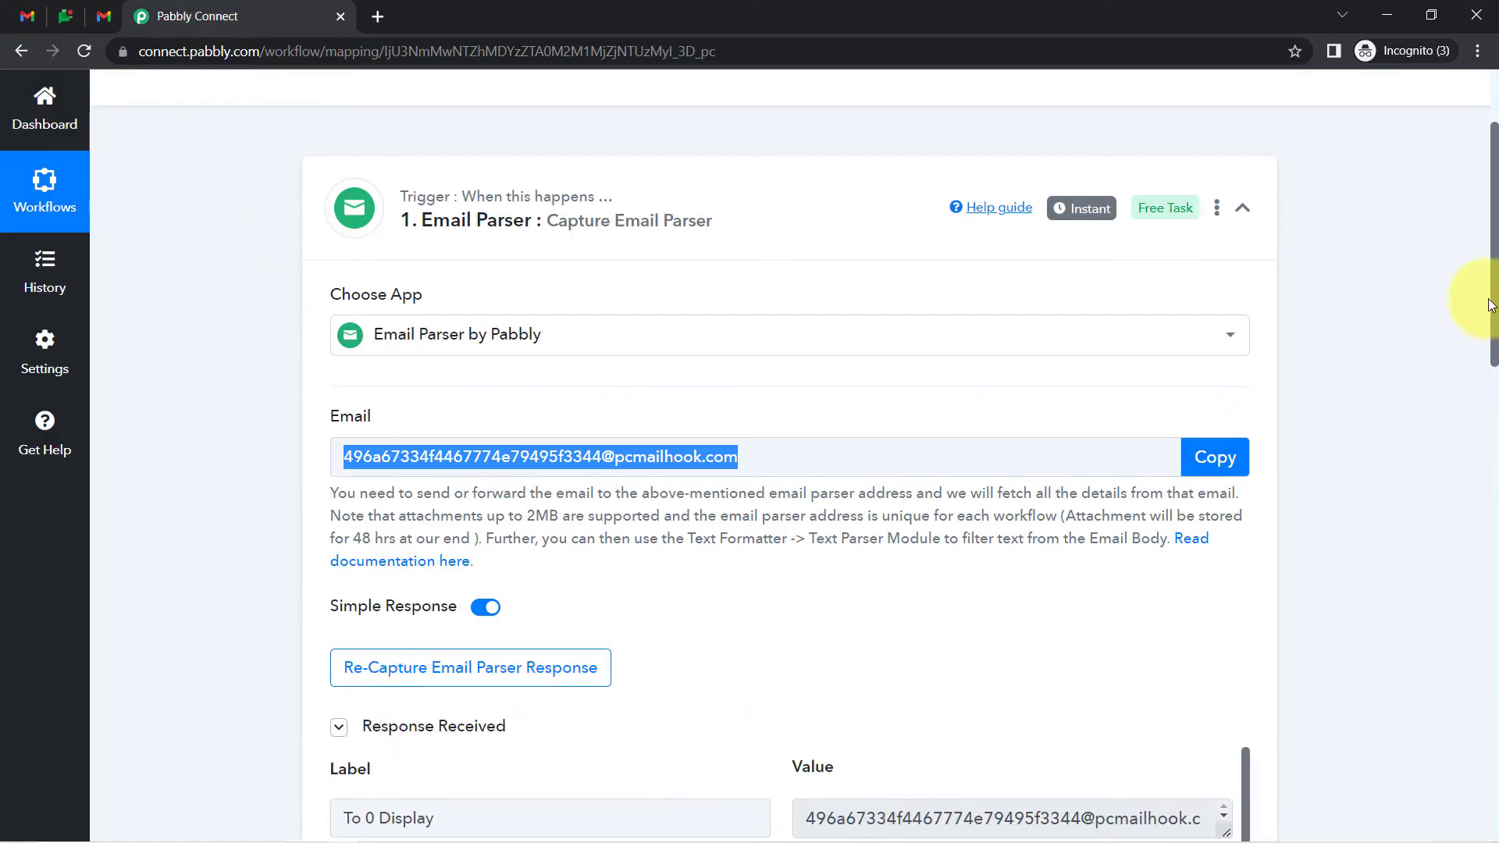
Enlarge the captured email's Body Text and copy Gmail's forwarding confirmation code
drag(1493, 293, 1492, 426)
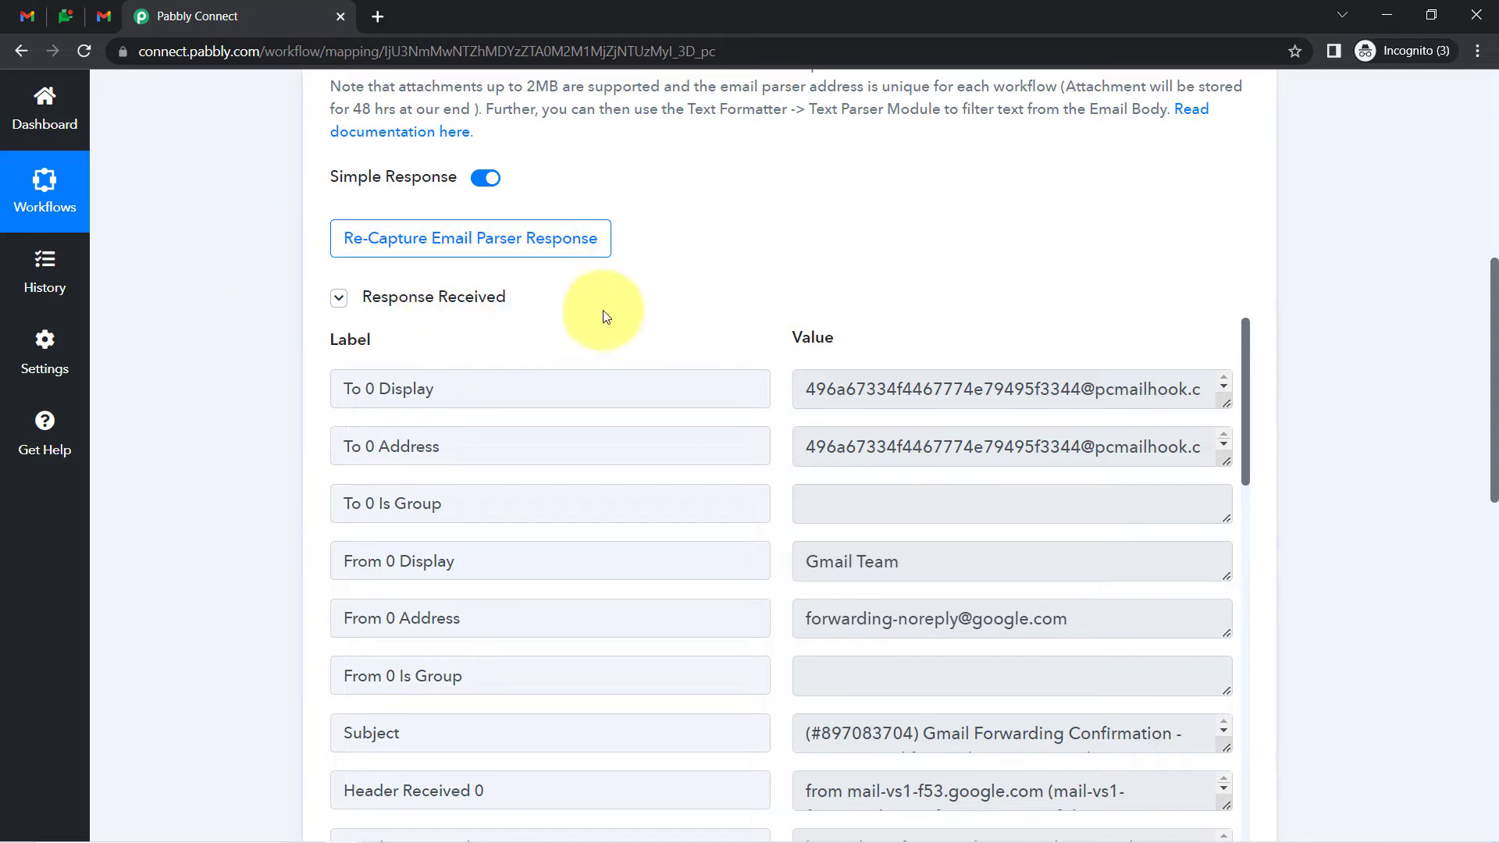
drag(1244, 339, 1278, 788)
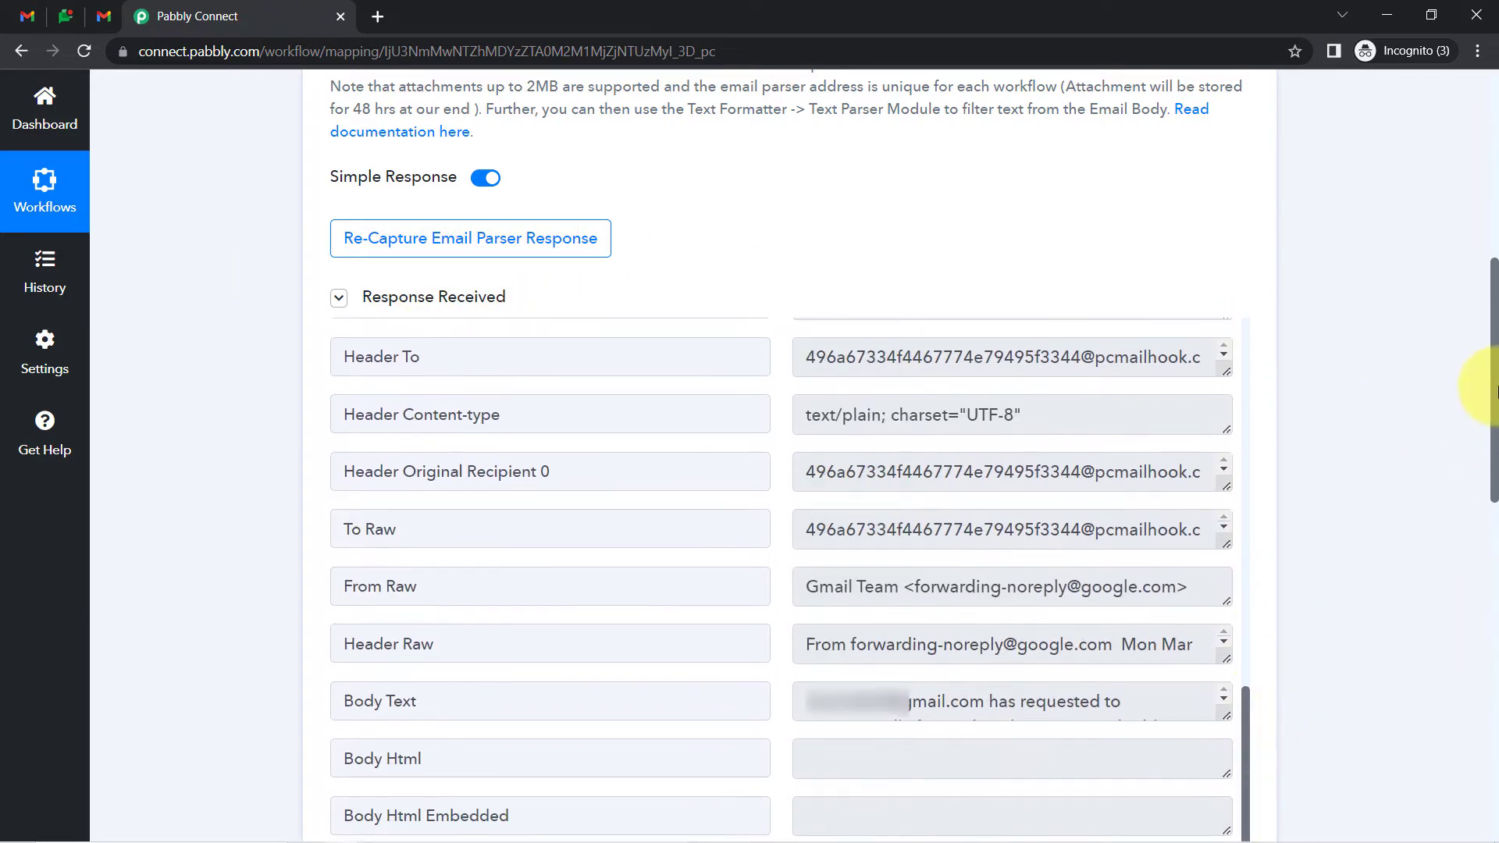
drag(1496, 363, 1468, 496)
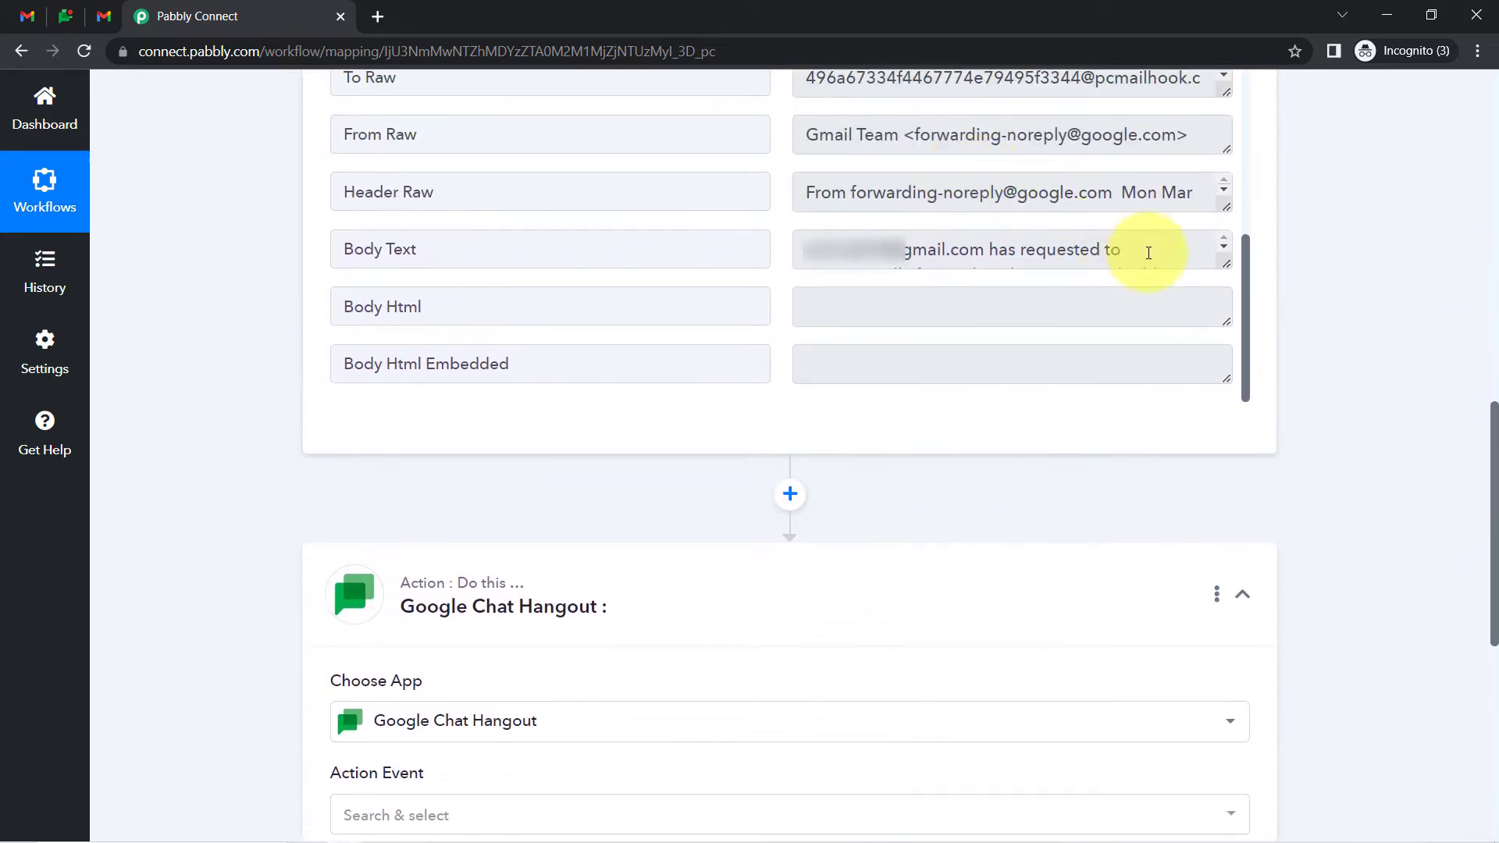
drag(1229, 266, 1230, 387)
drag(997, 328, 1101, 328)
key(ctrl+c)
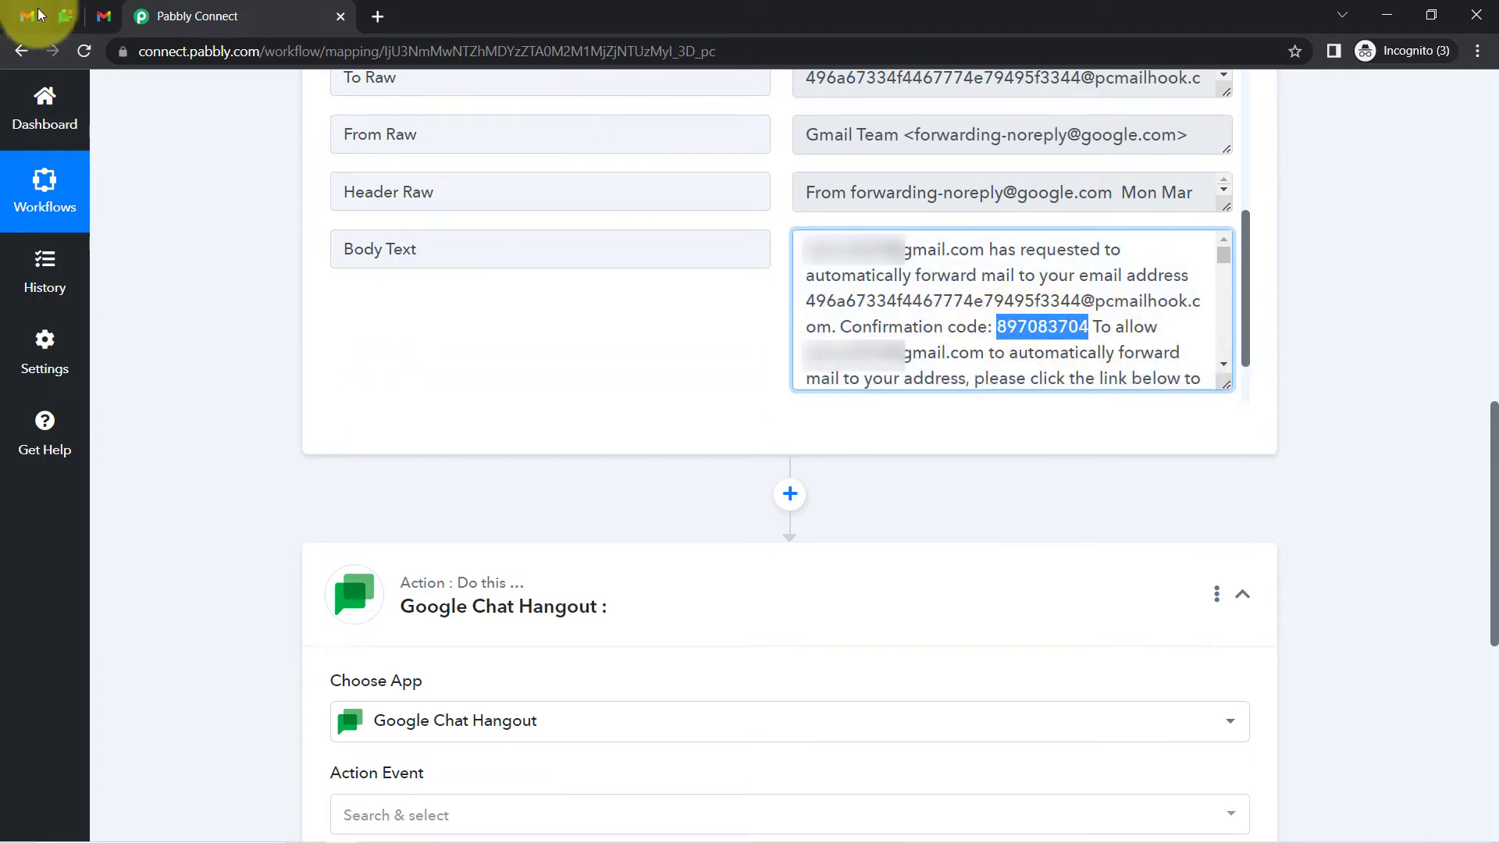
click(103, 16)
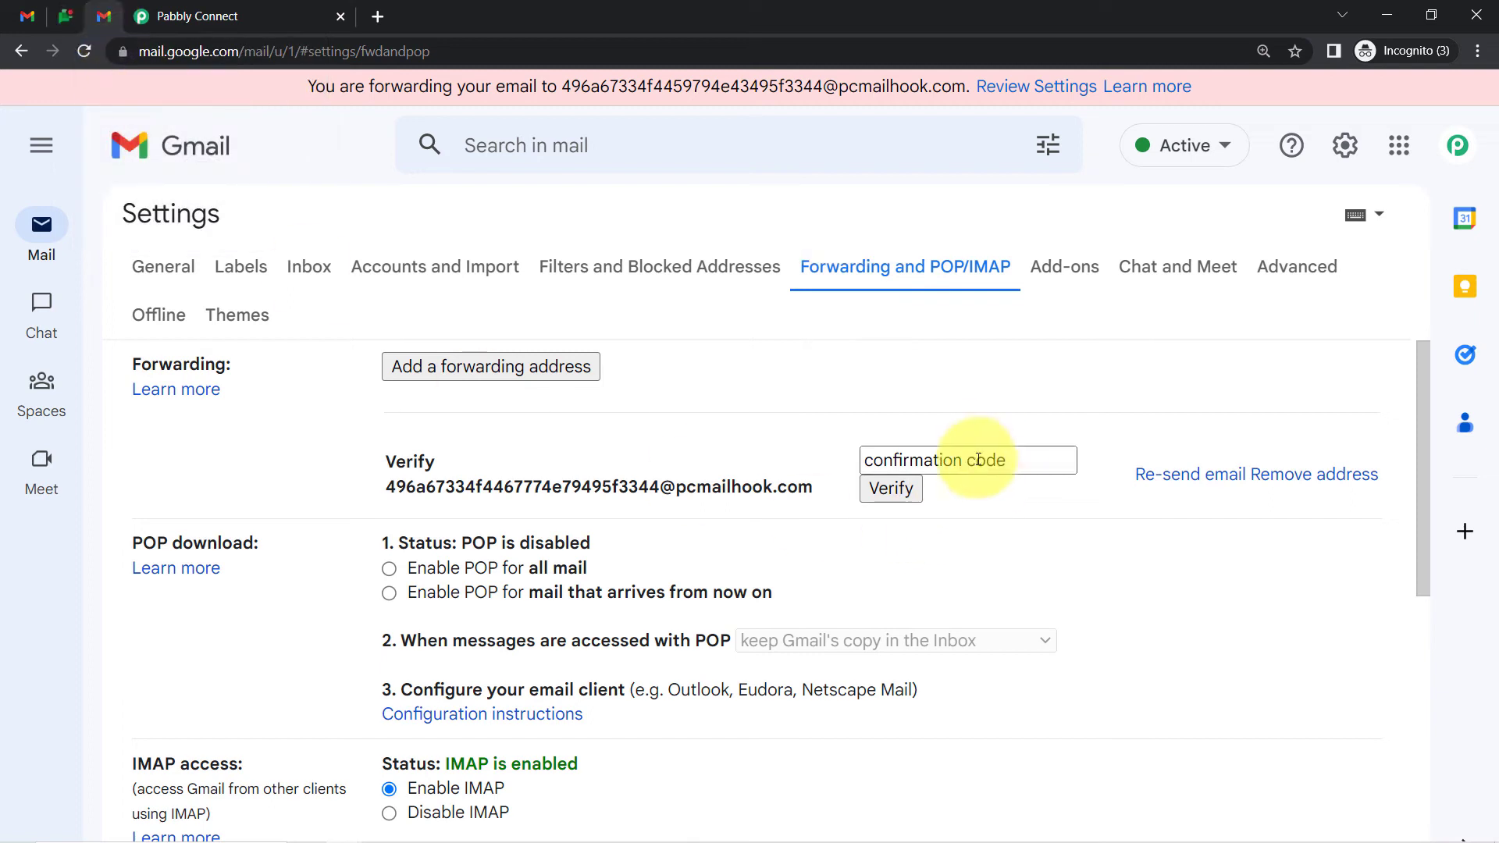
Verify the parser address with the pasted code, enable forwarding incoming mail to it, and save
key(ctrl+v)
click(894, 492)
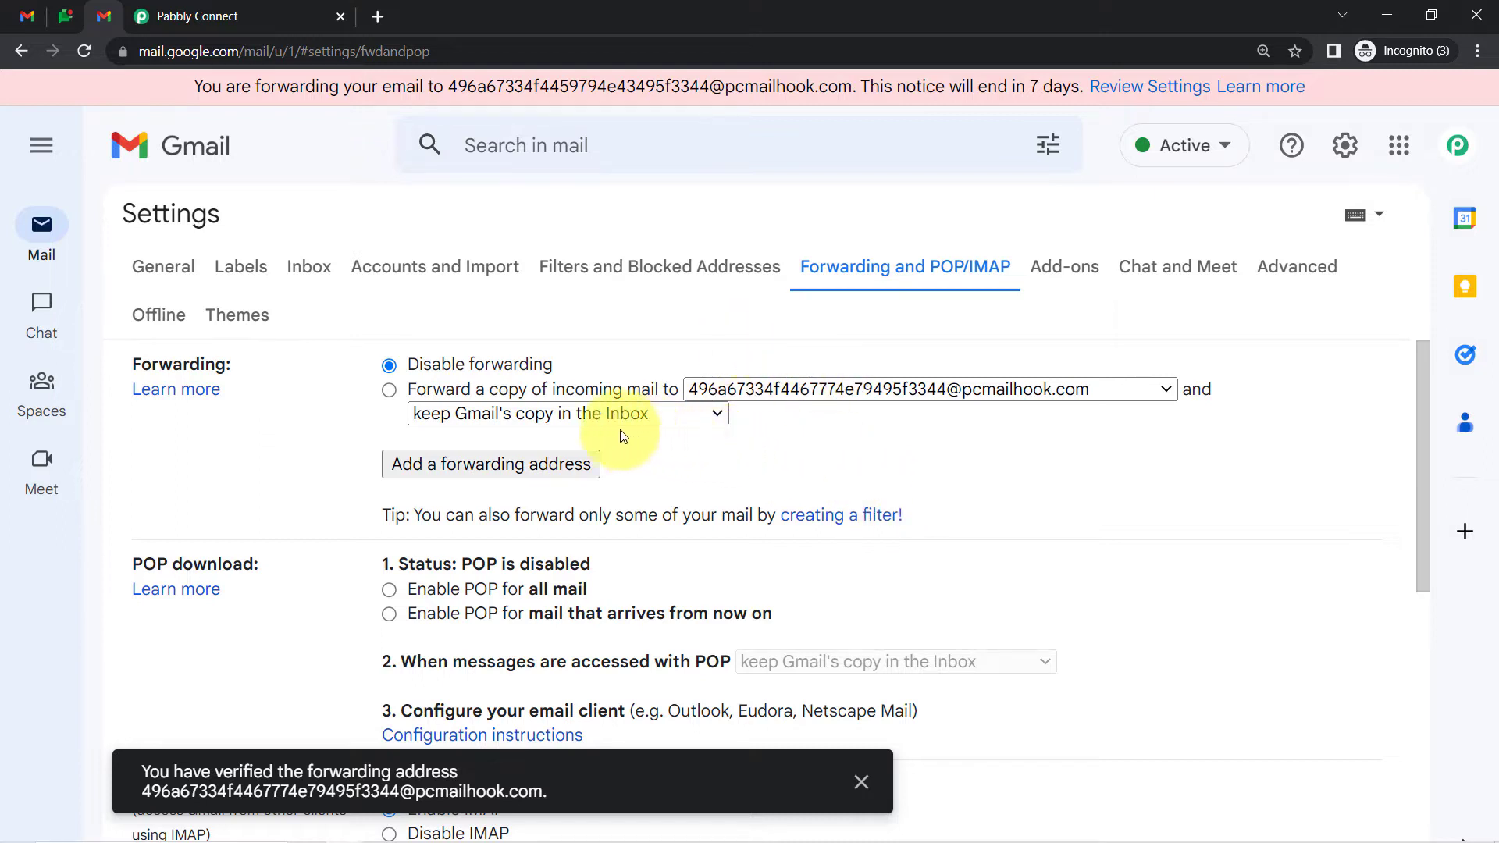
click(392, 389)
drag(472, 391, 536, 391)
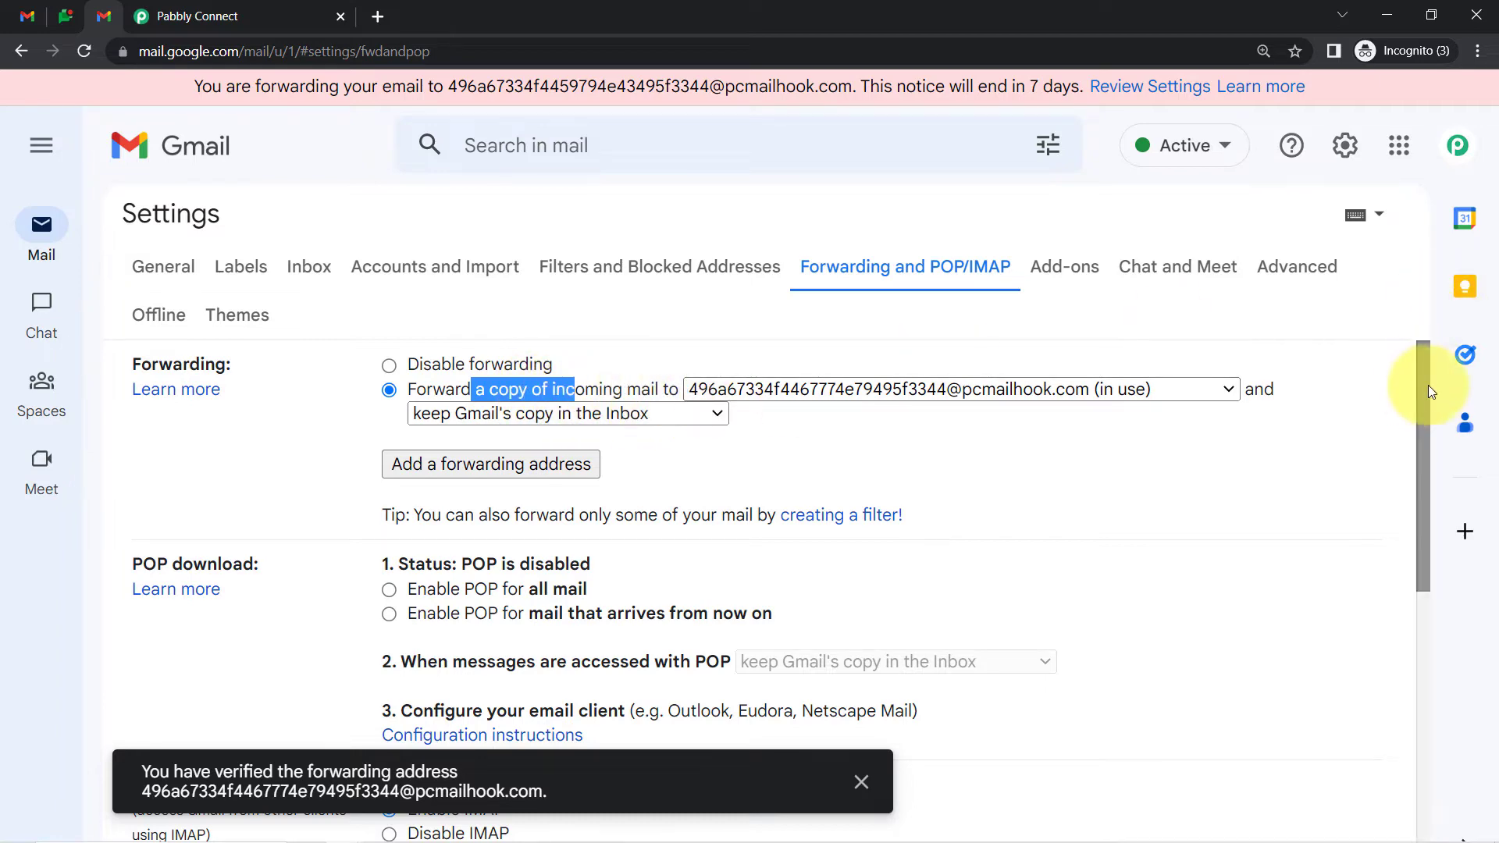
drag(1427, 386, 1413, 680)
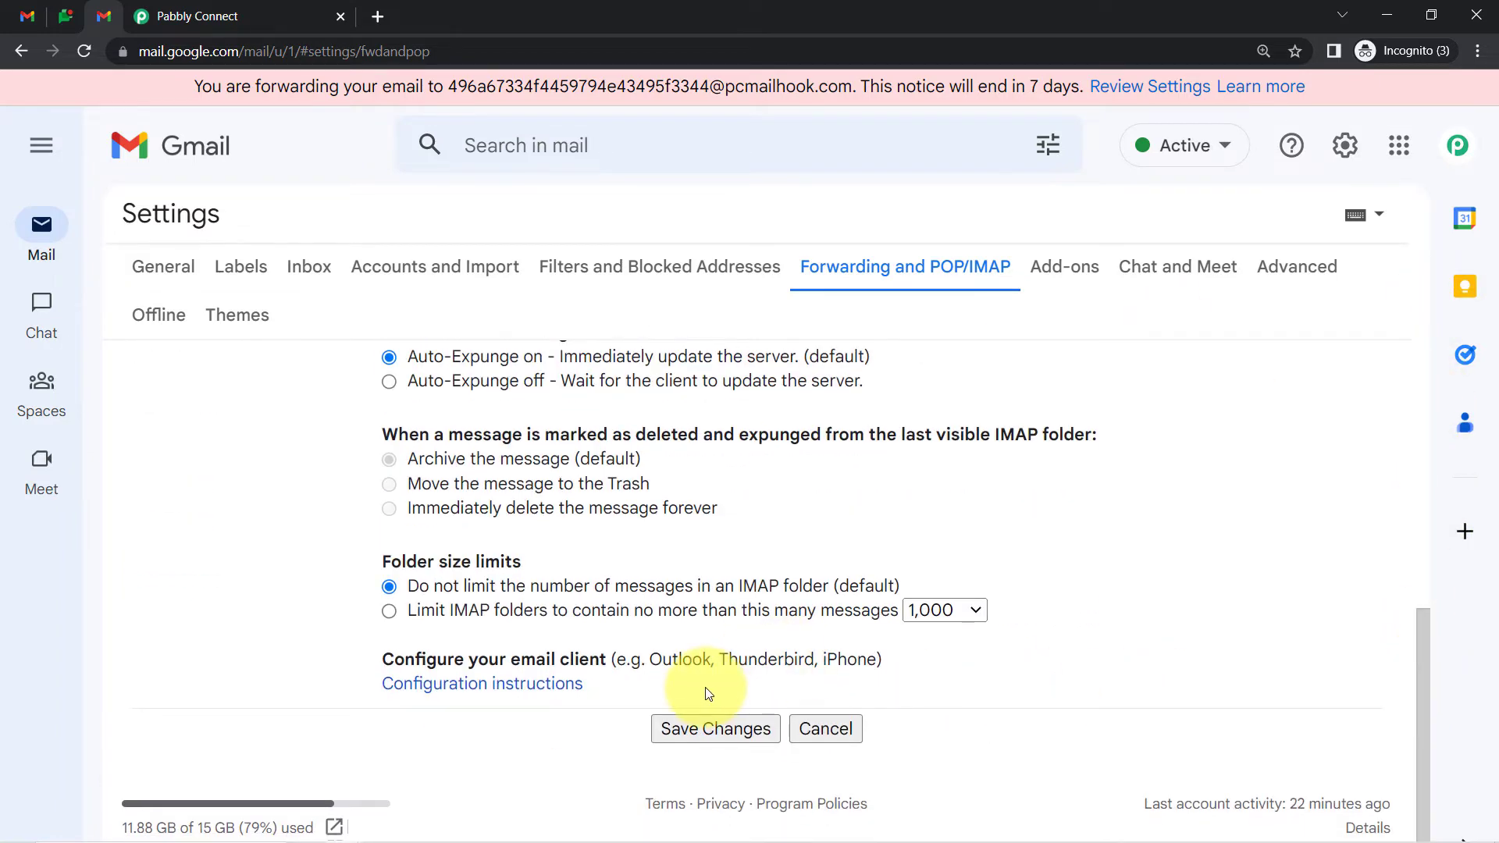
click(700, 729)
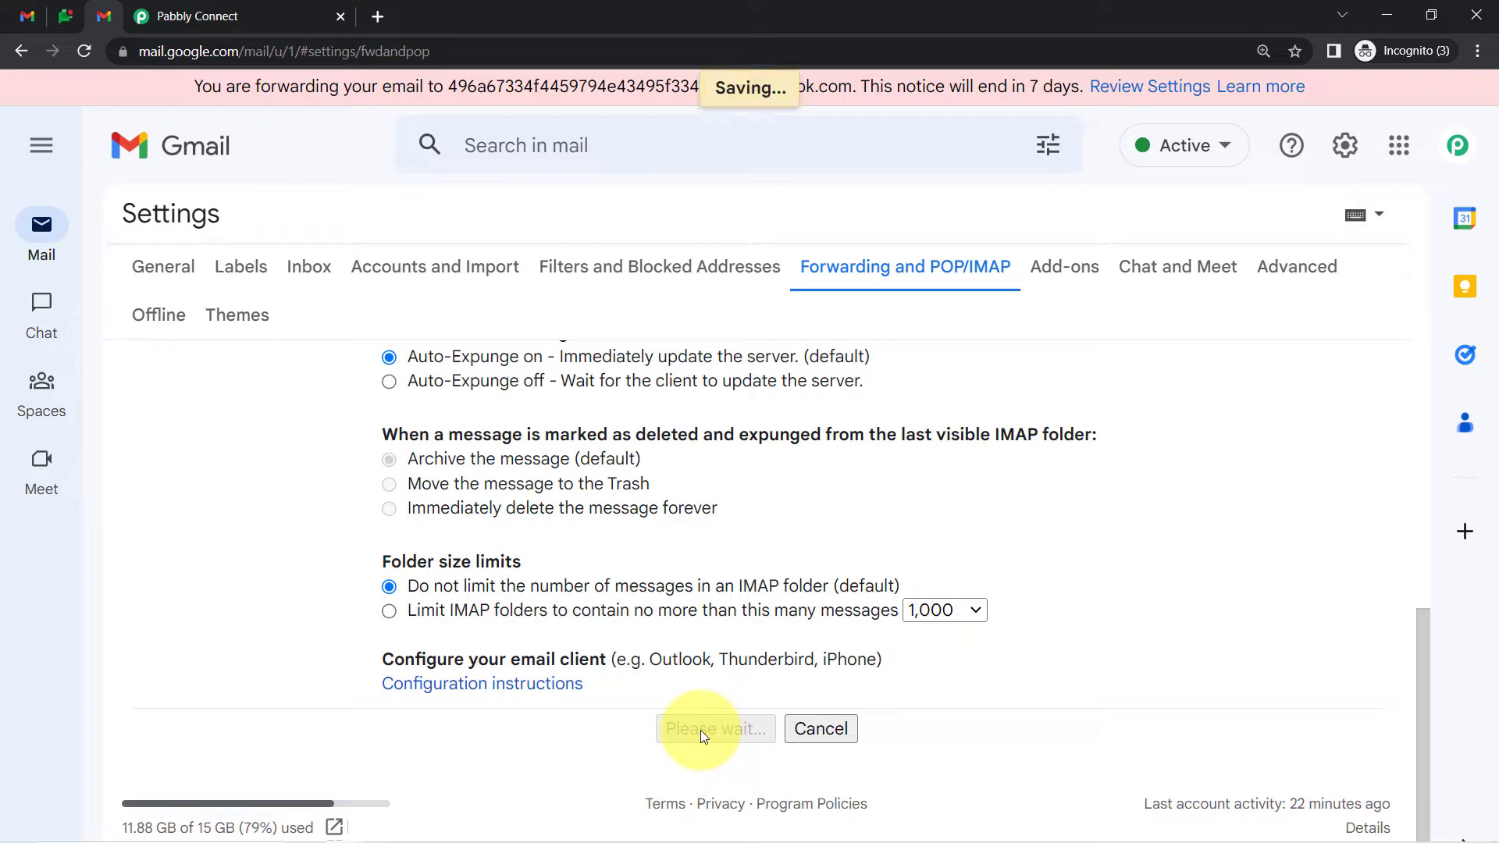
Re-capture the Email Parser response, confirming Yes, and check Gmail's forwarding notice
click(190, 9)
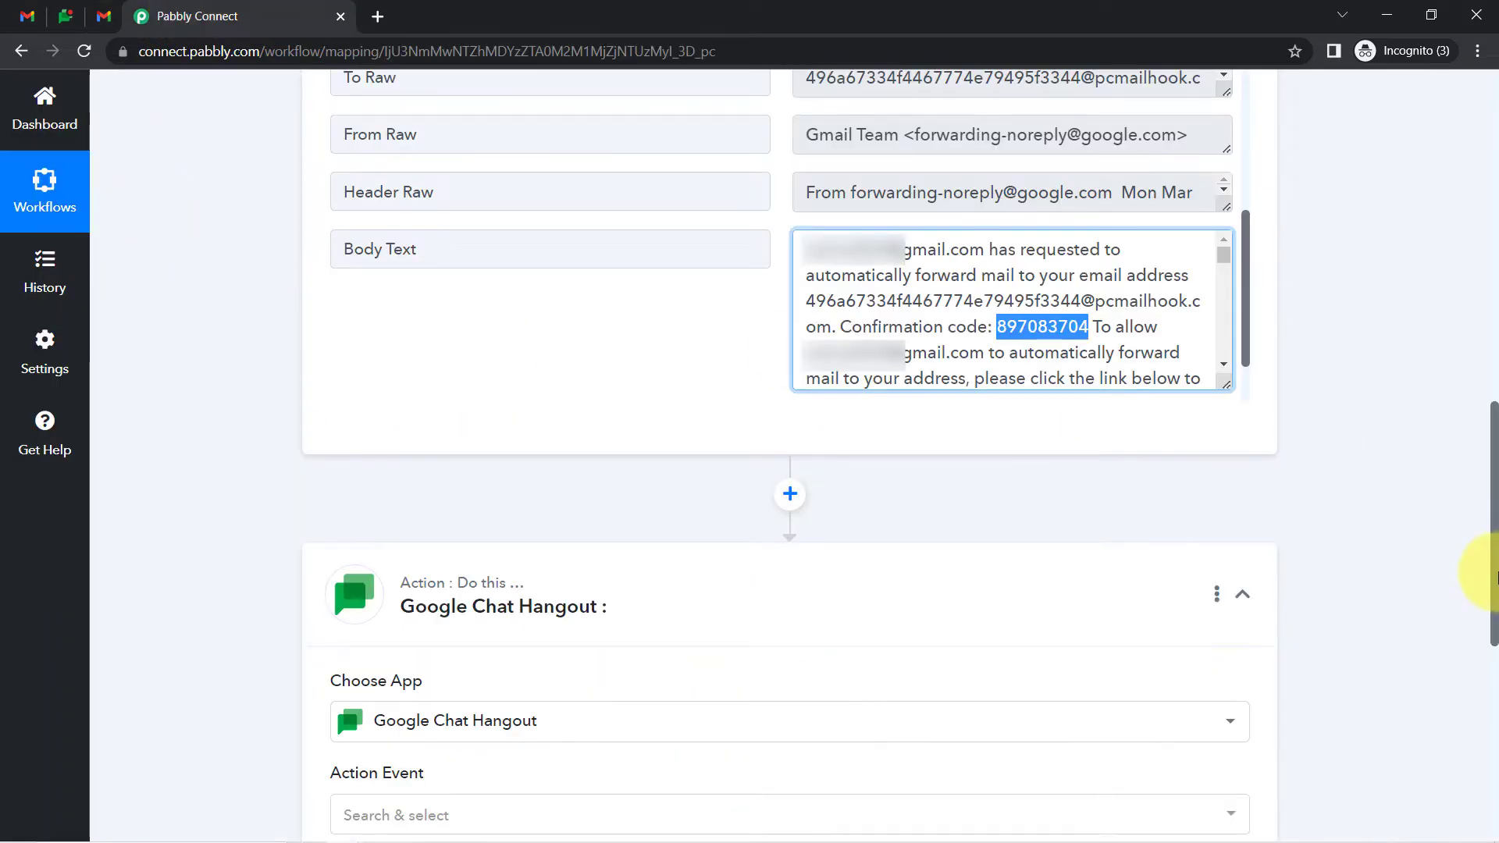
drag(1493, 578, 1468, 94)
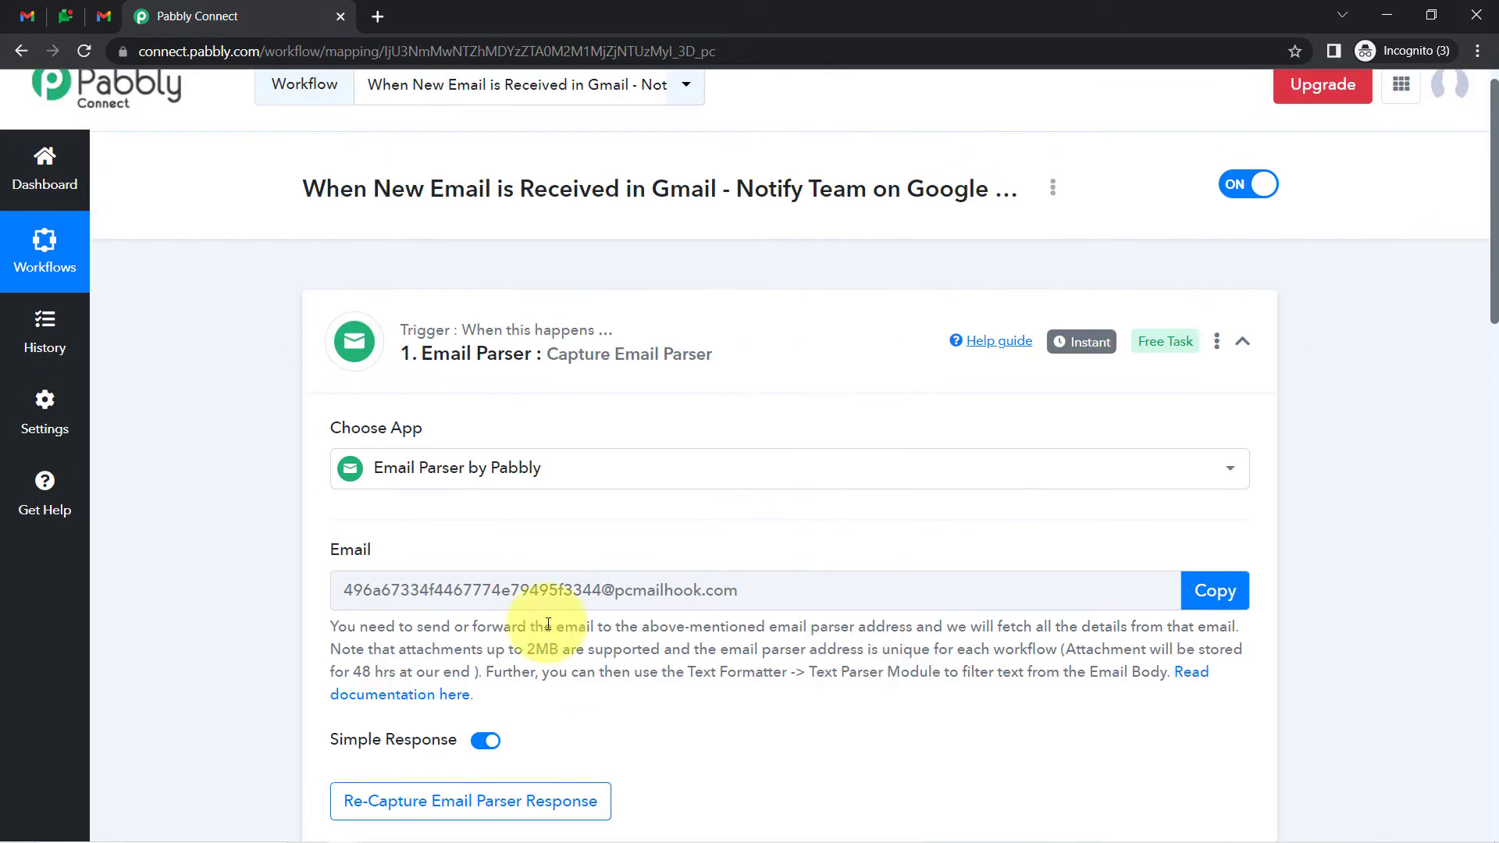
click(388, 816)
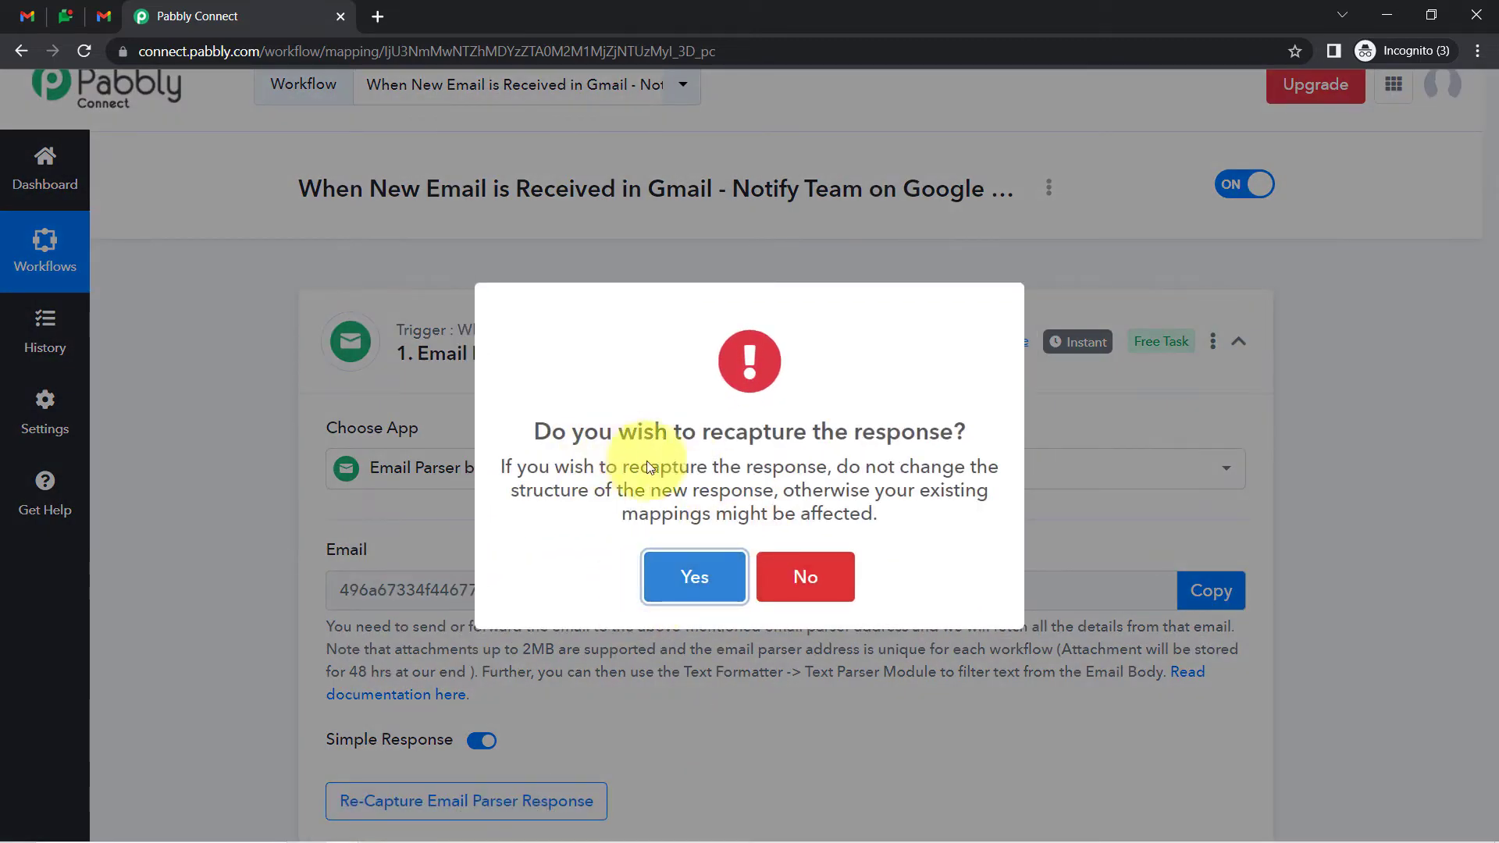
click(698, 579)
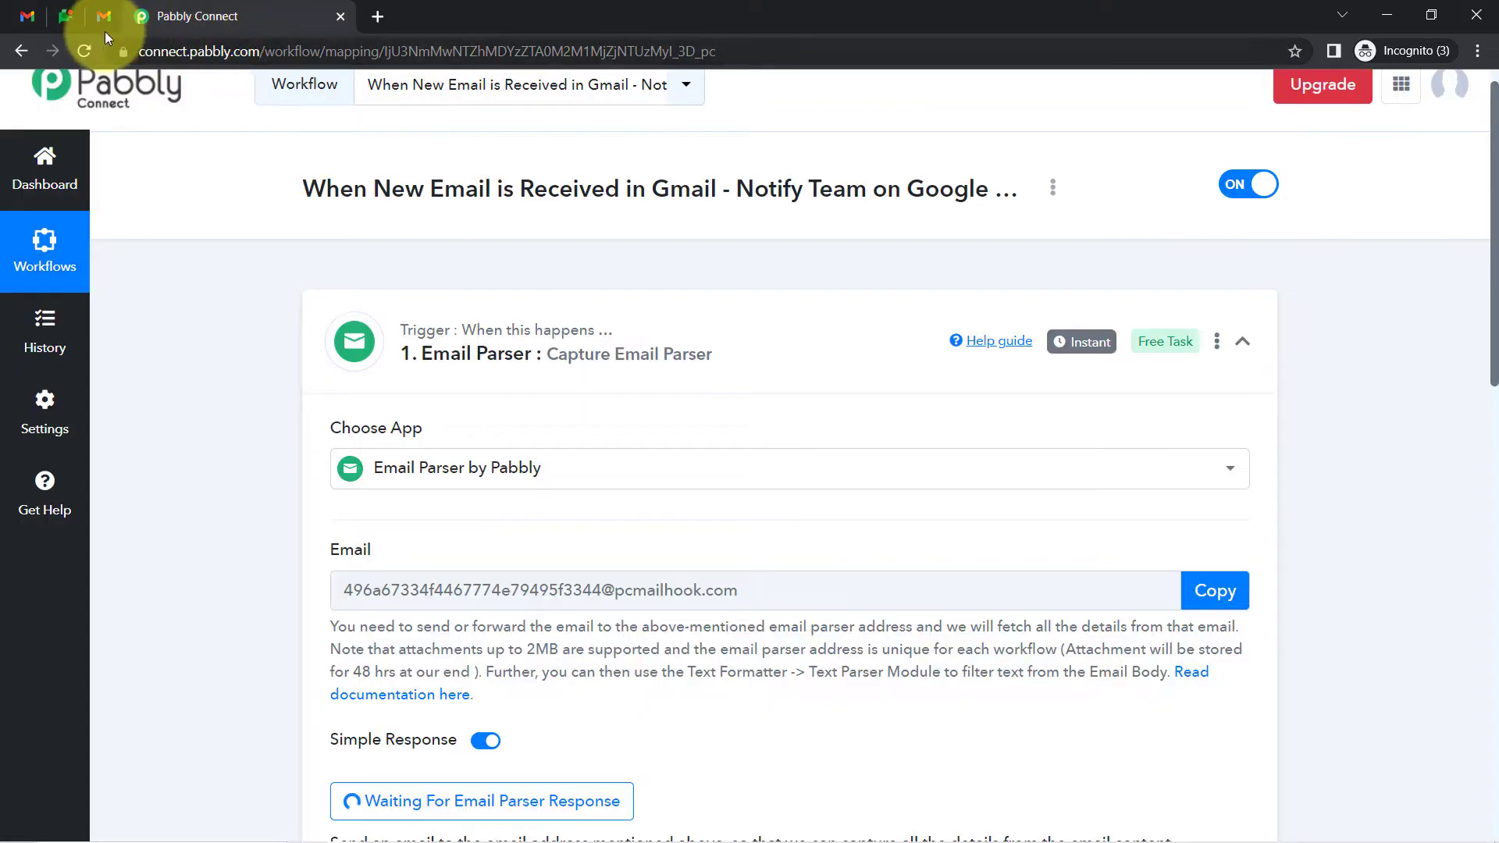
click(104, 16)
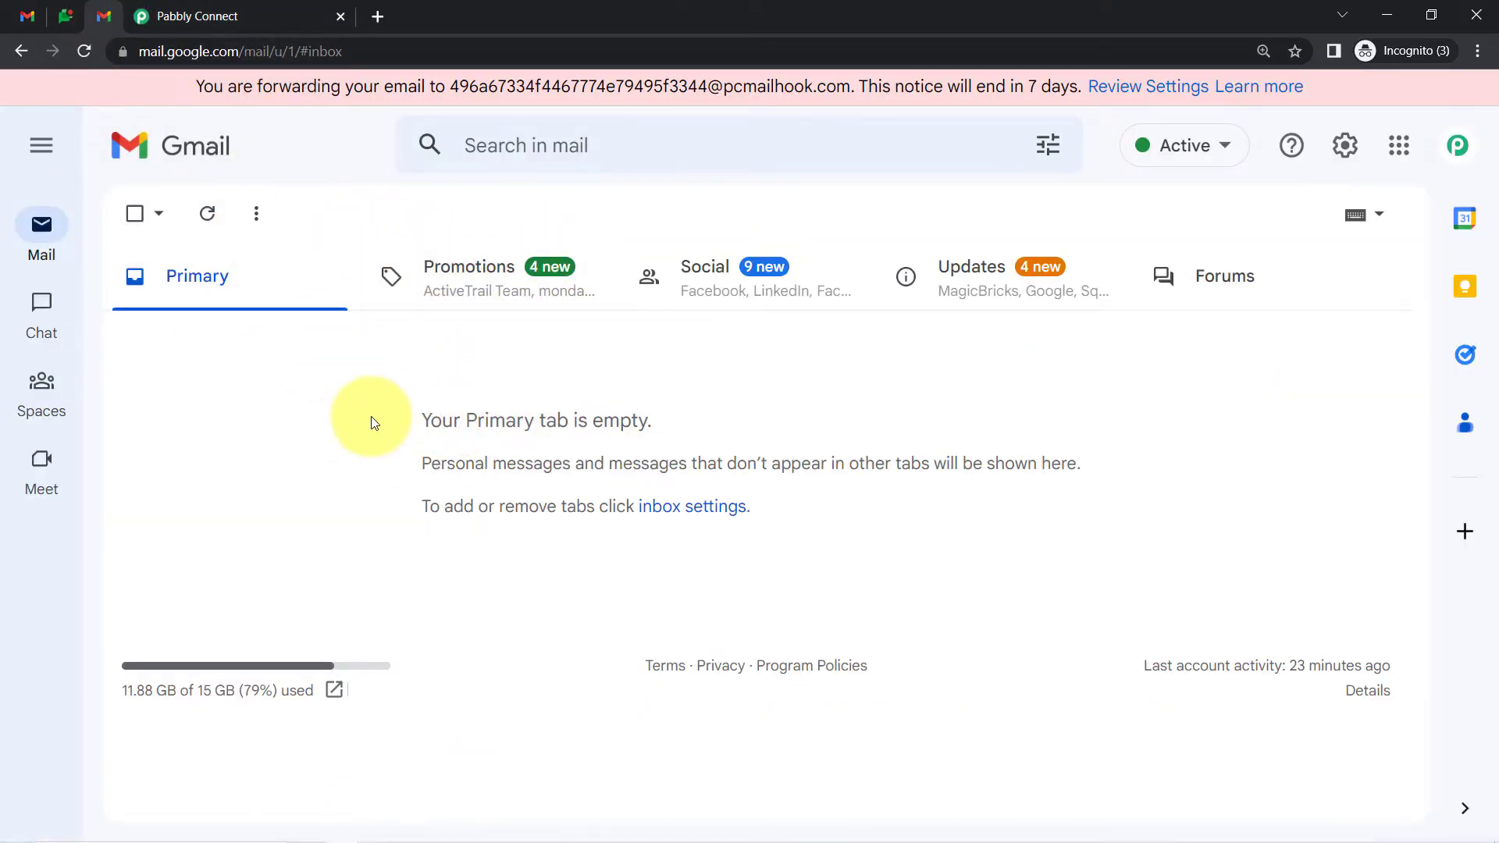
click(187, 15)
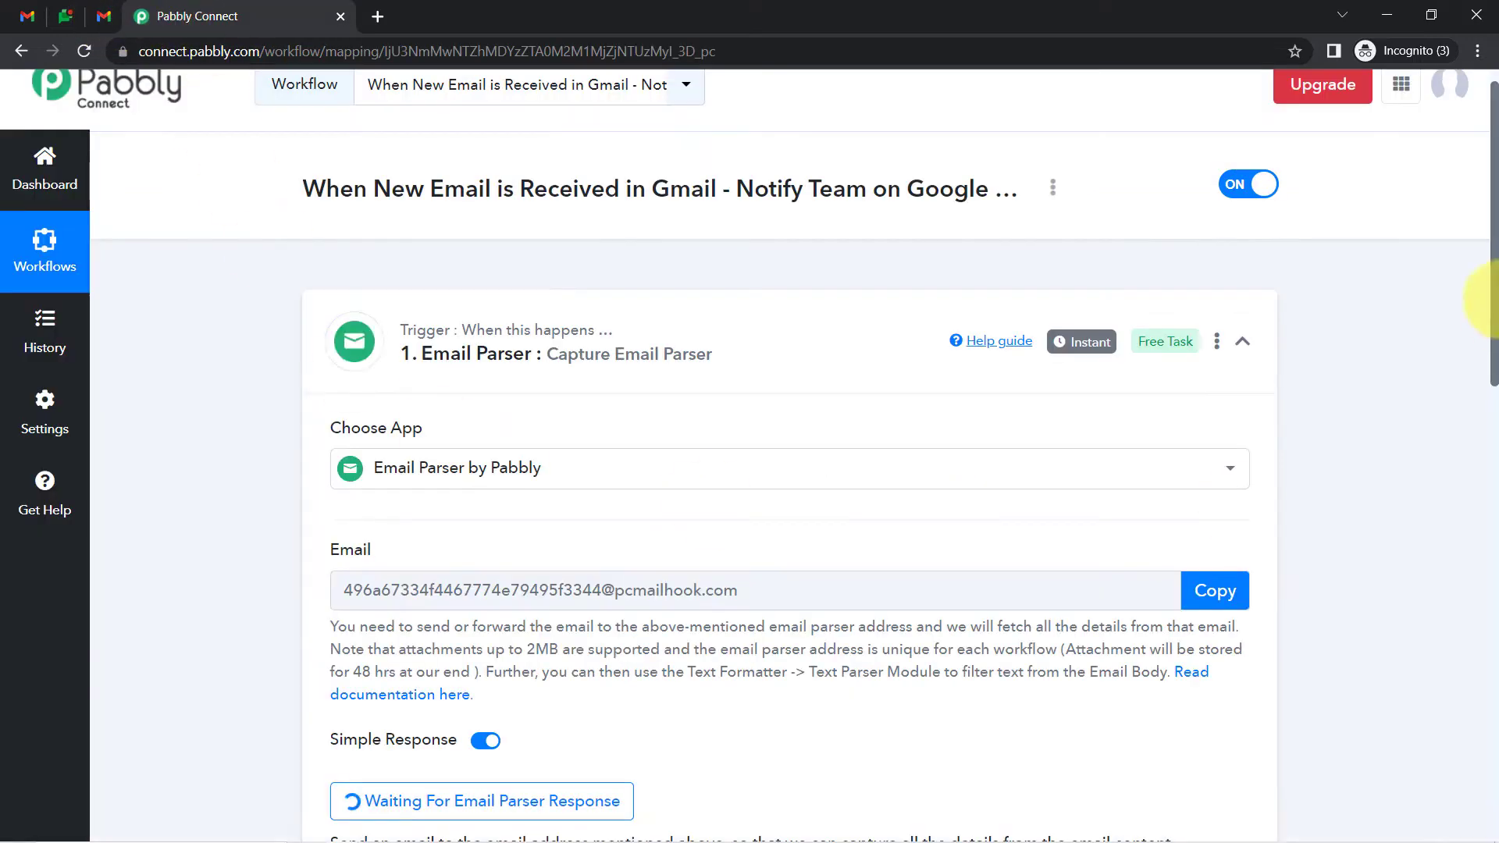
scroll(1484, 406, down, 3)
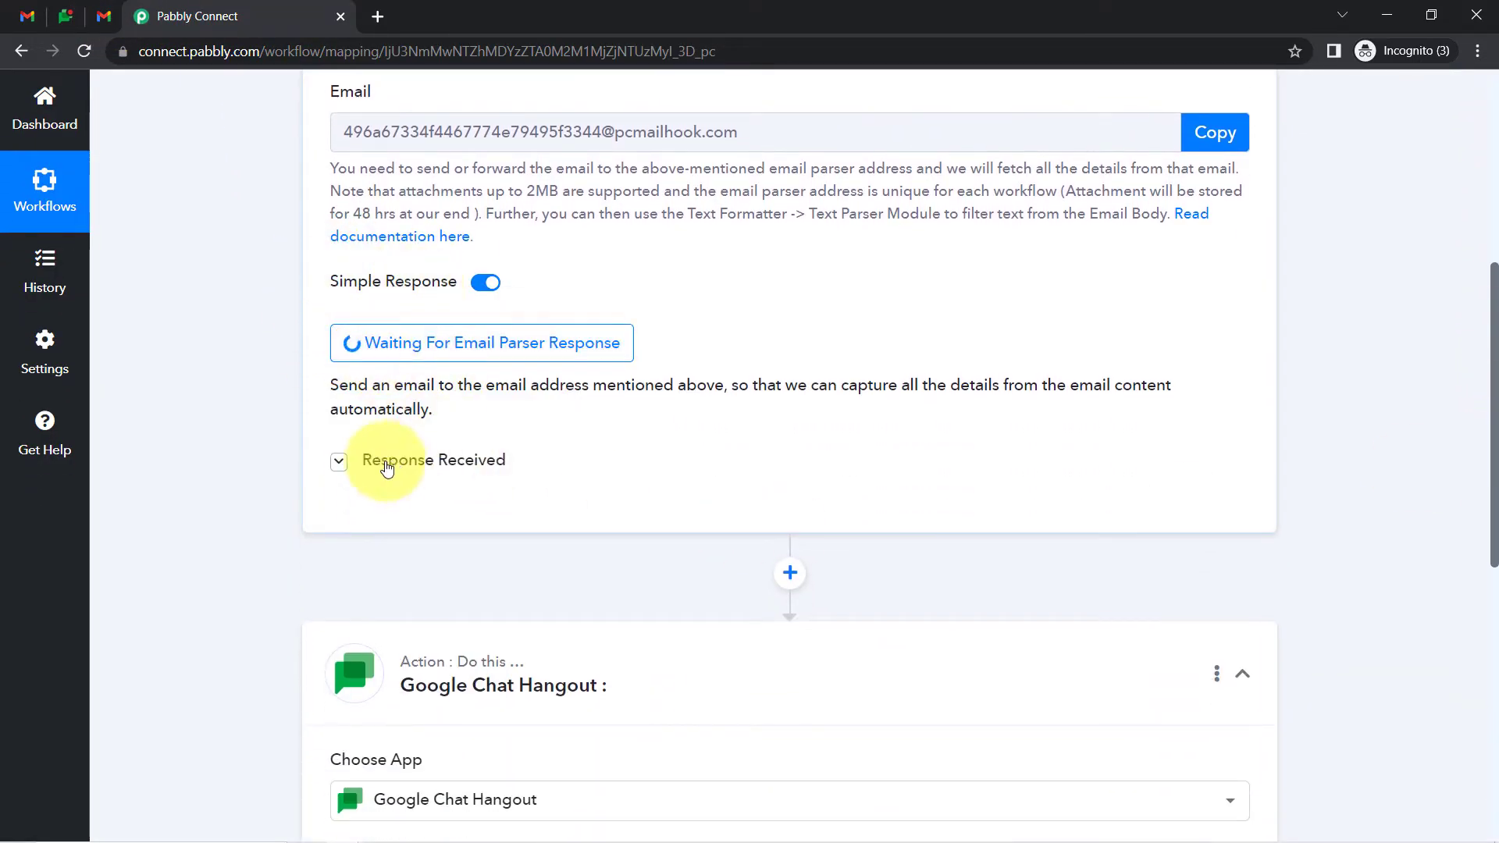
click(103, 16)
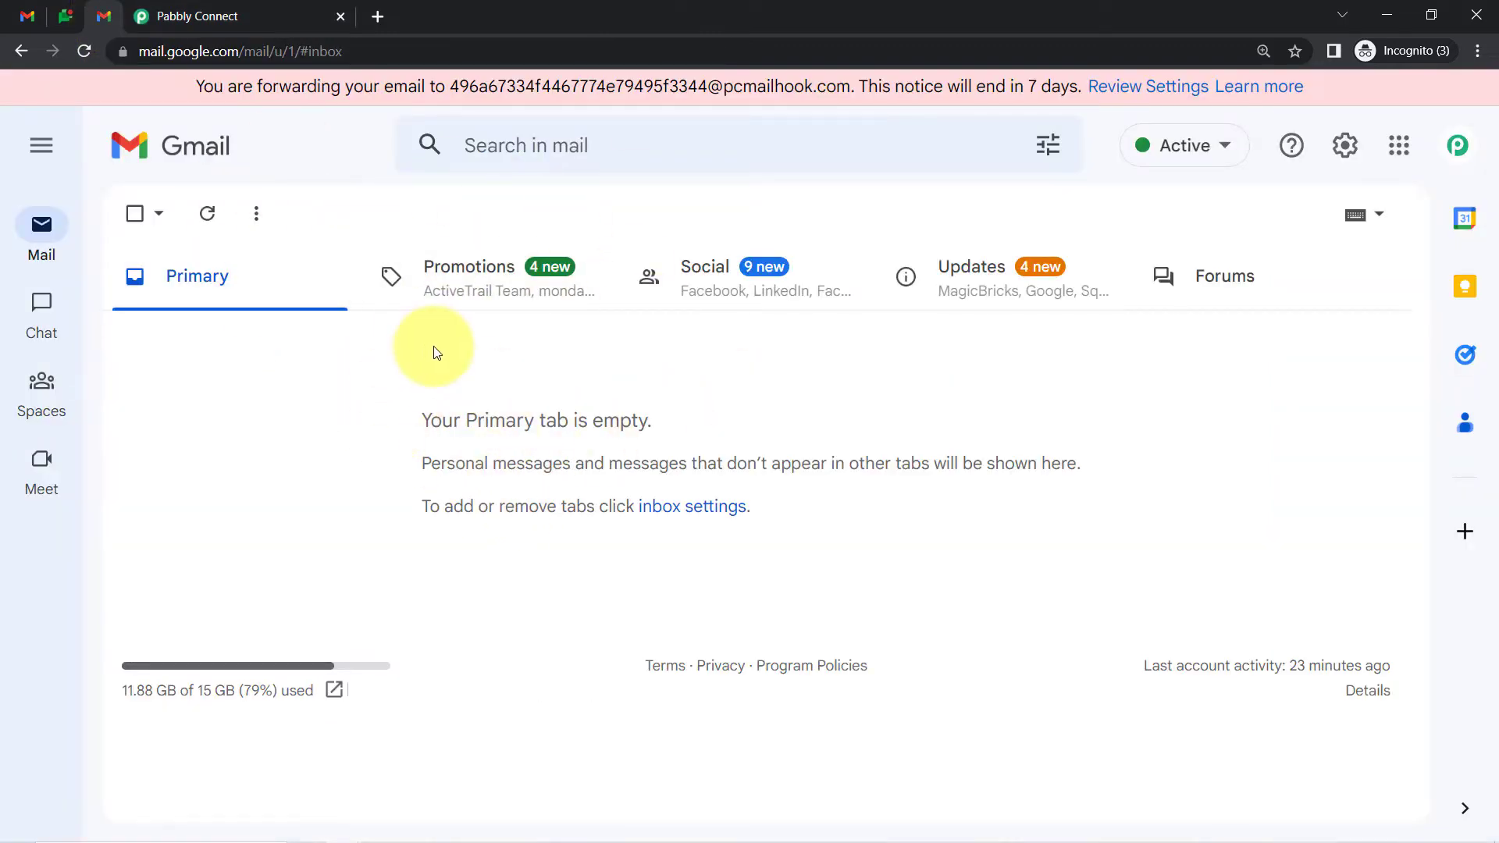
Review the Blog Submission draft, highlighting its subject and the '1000 word article' phrase
click(64, 15)
click(195, 16)
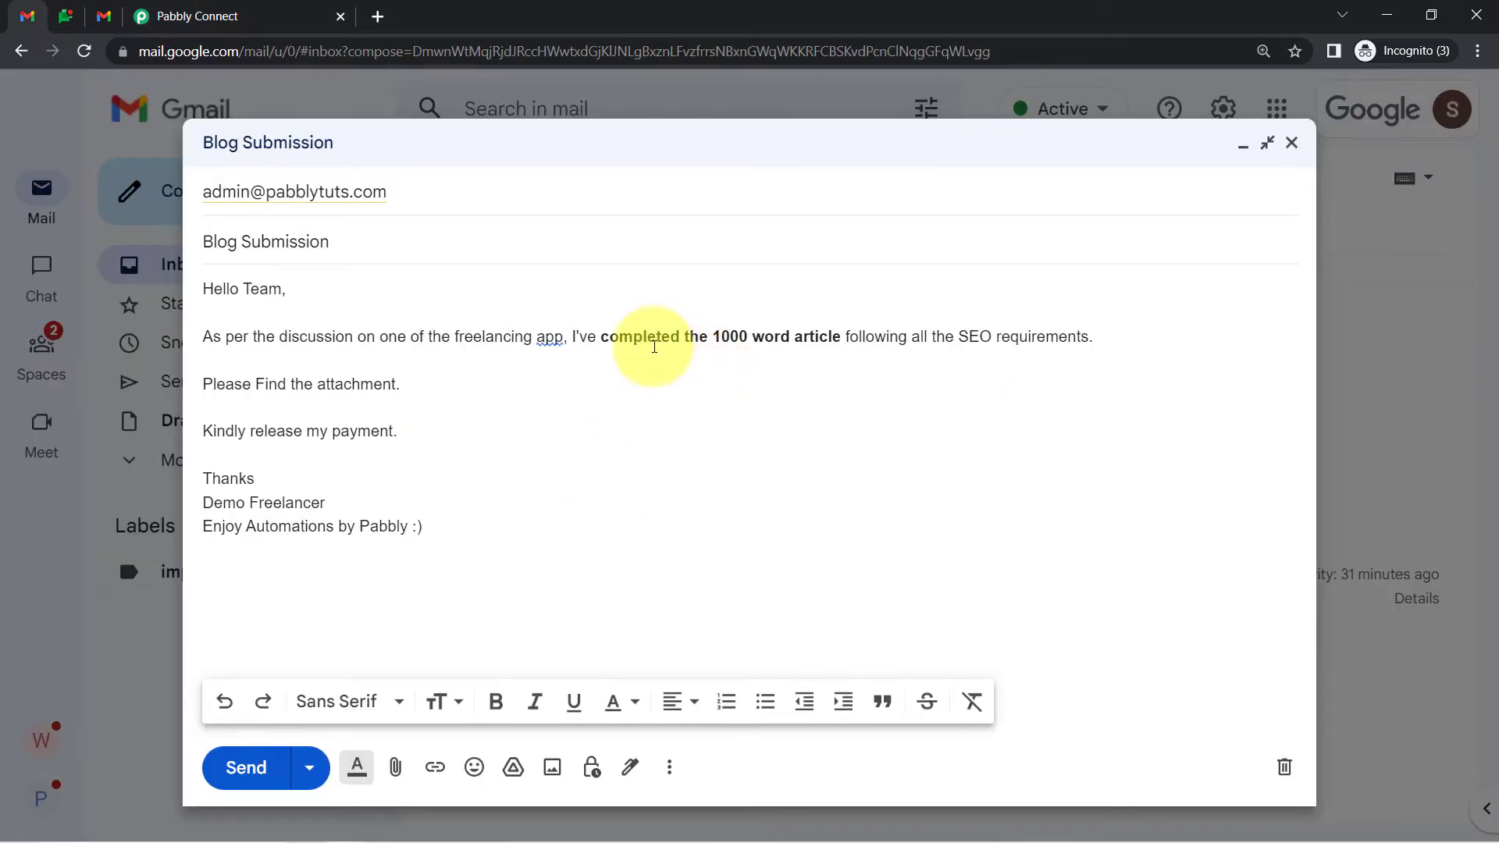
drag(211, 291, 325, 503)
click(239, 232)
drag(239, 231, 304, 231)
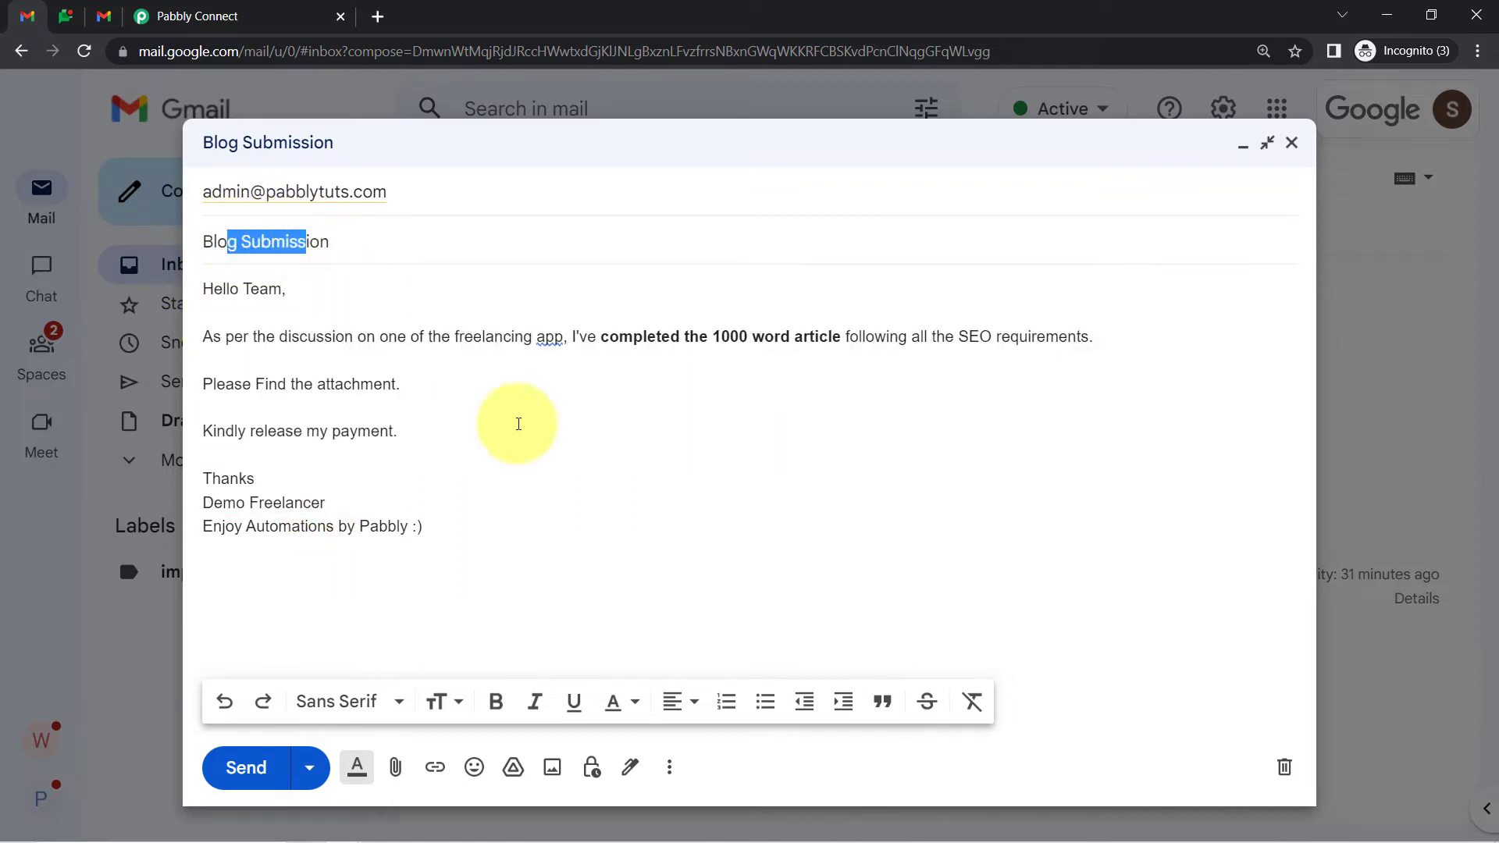
click(543, 442)
click(664, 334)
drag(649, 332, 772, 332)
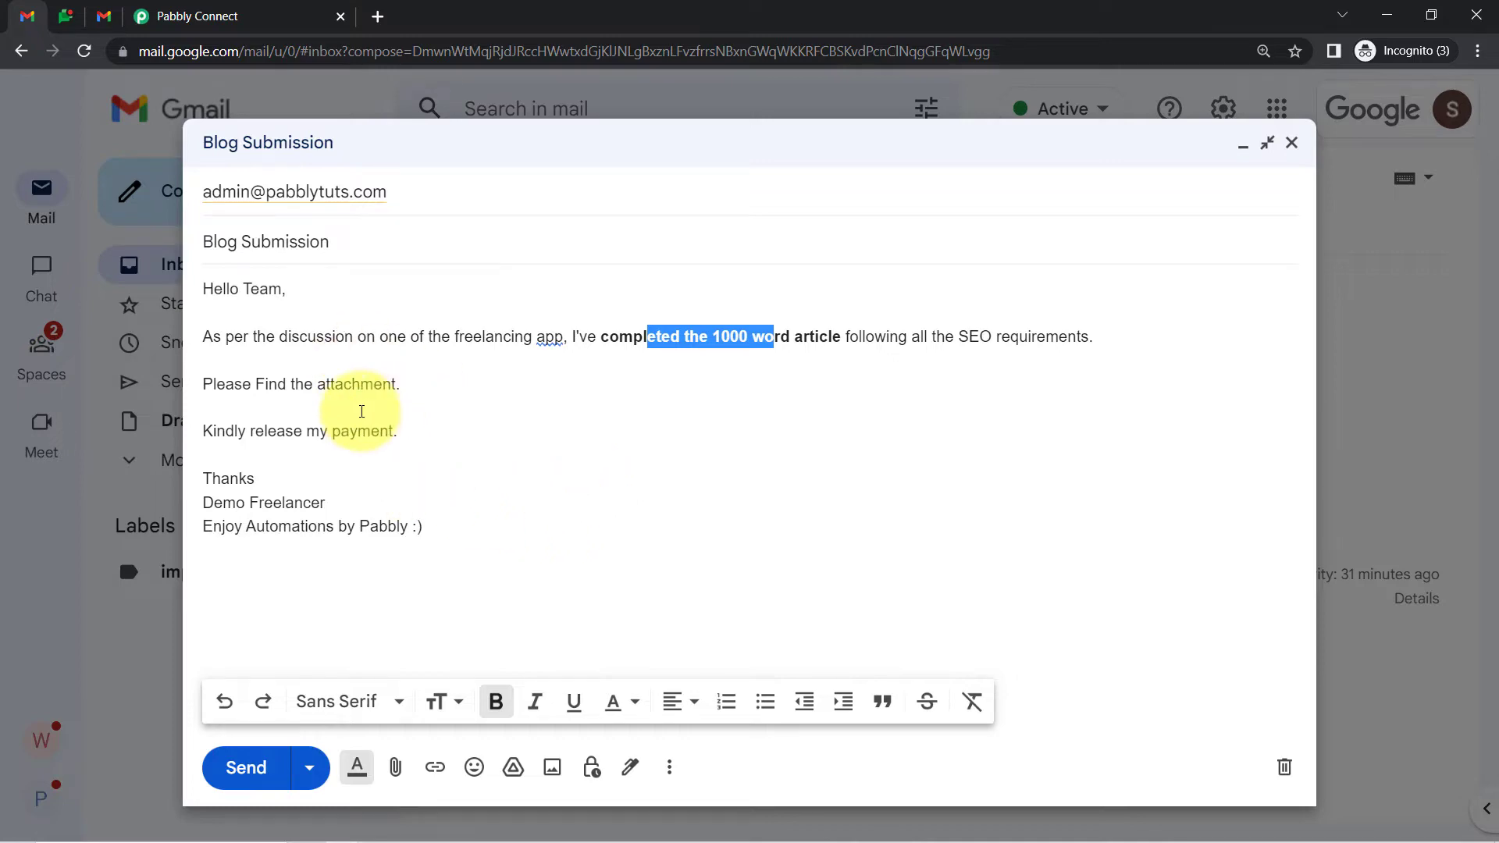
Check the empty inbox and Blog Review Team chat space, then reread the draft body
click(103, 17)
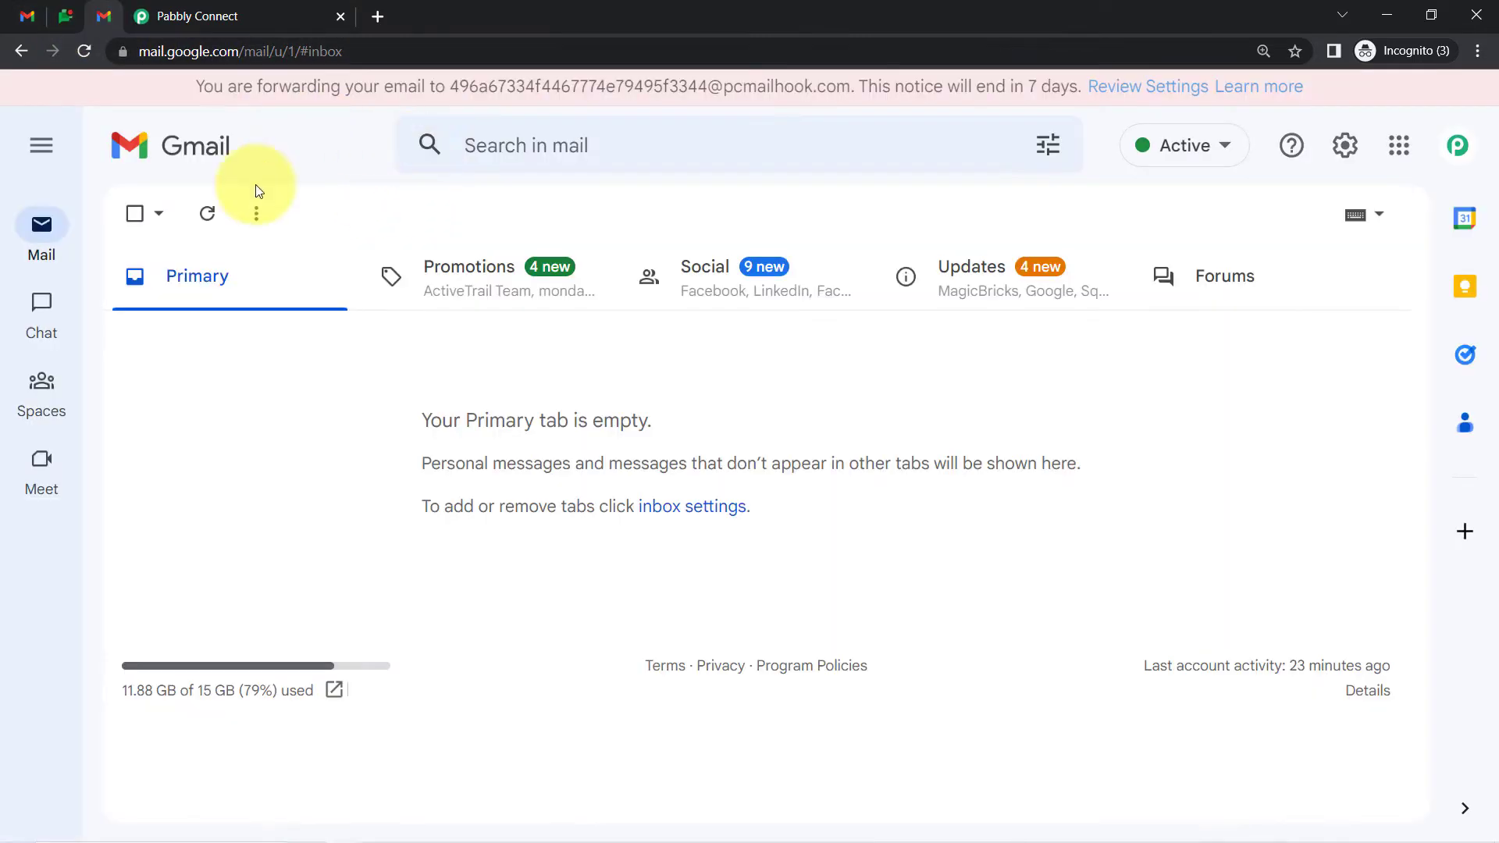
click(63, 16)
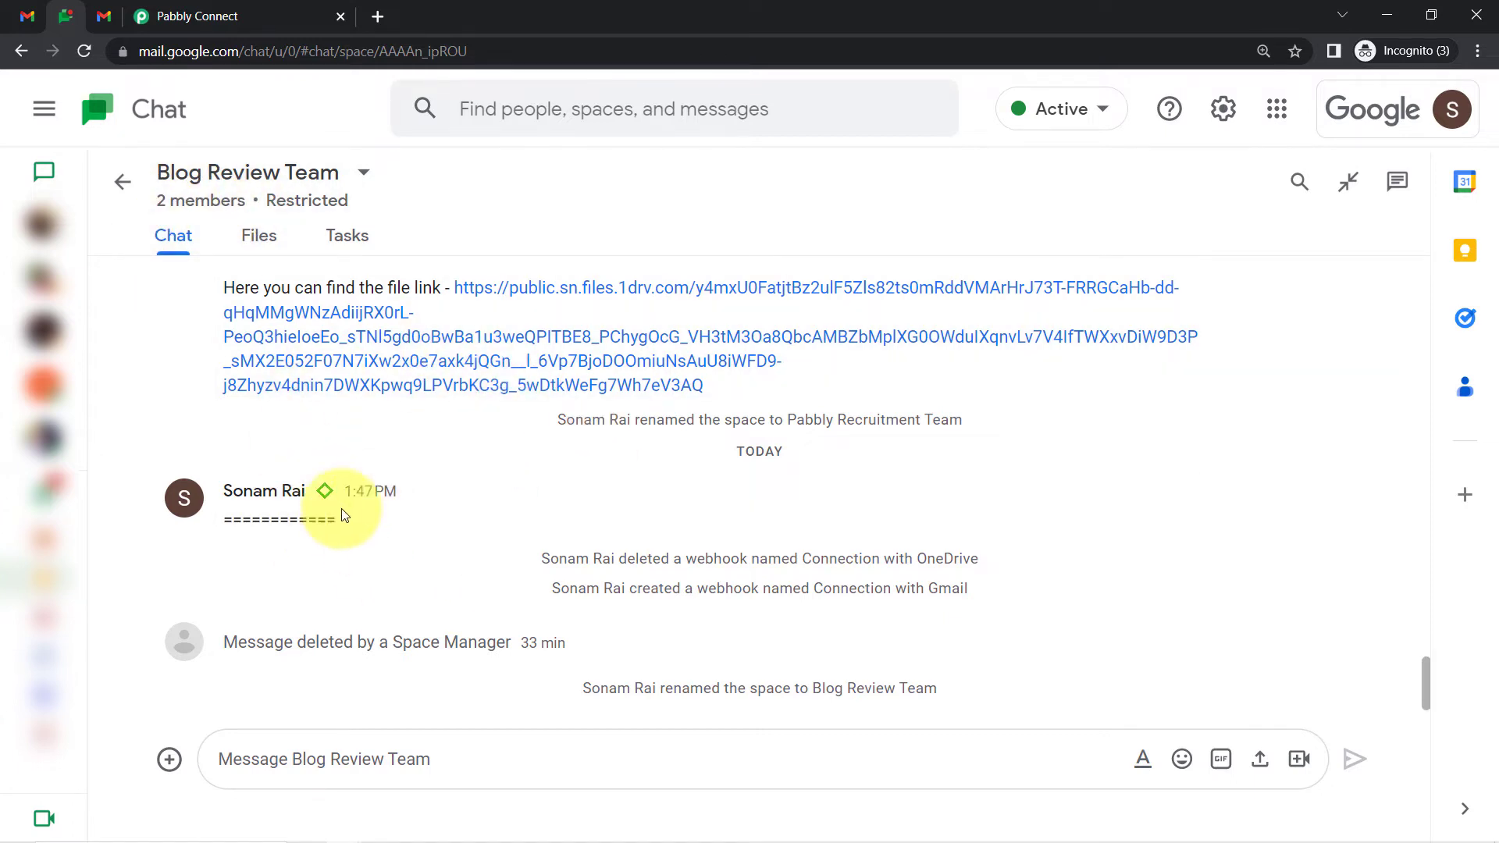
click(30, 17)
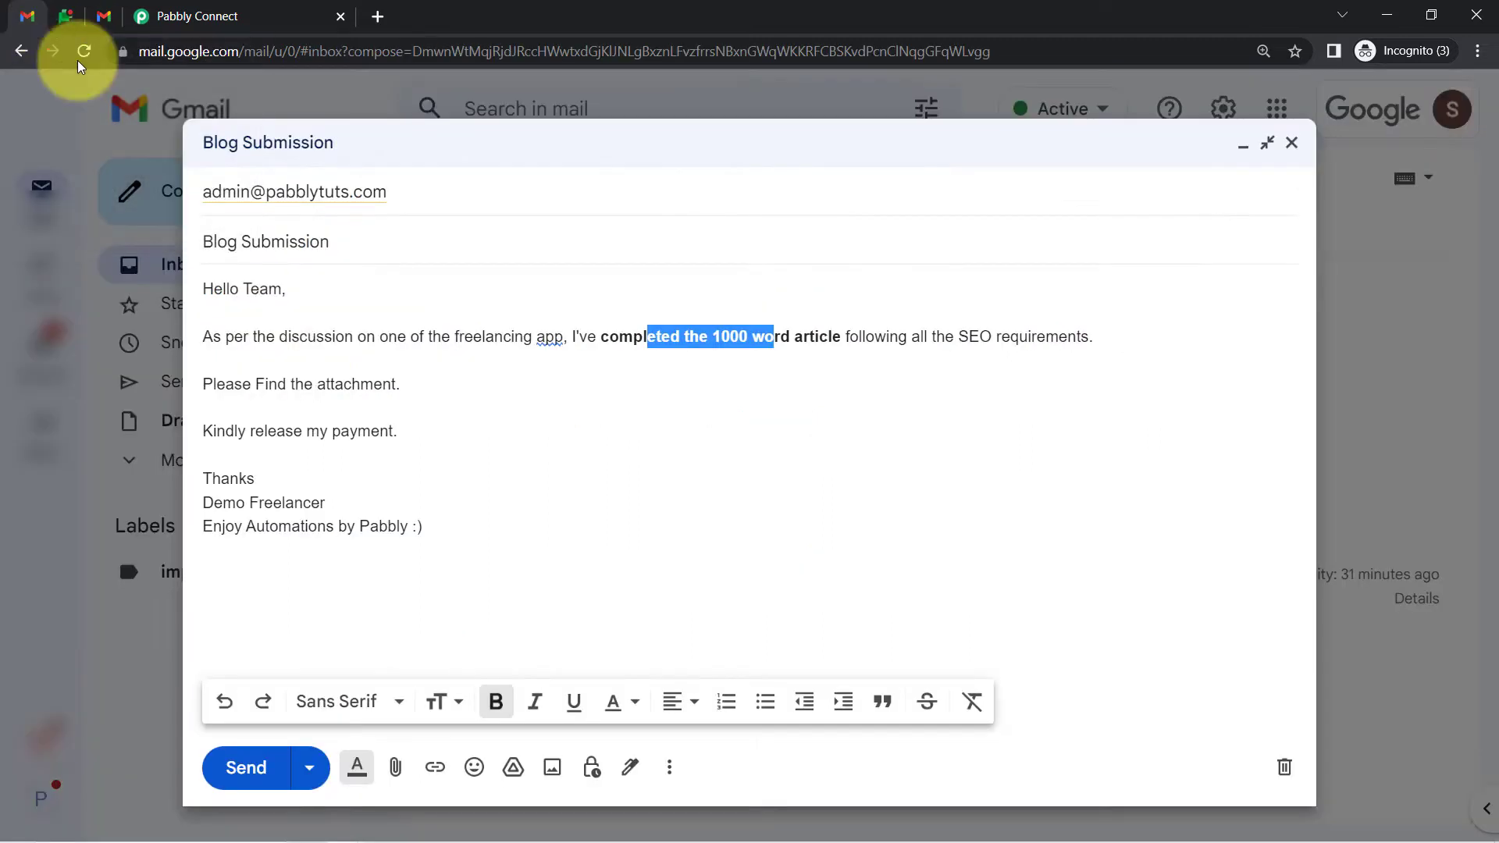
click(340, 384)
drag(227, 289, 351, 525)
click(376, 414)
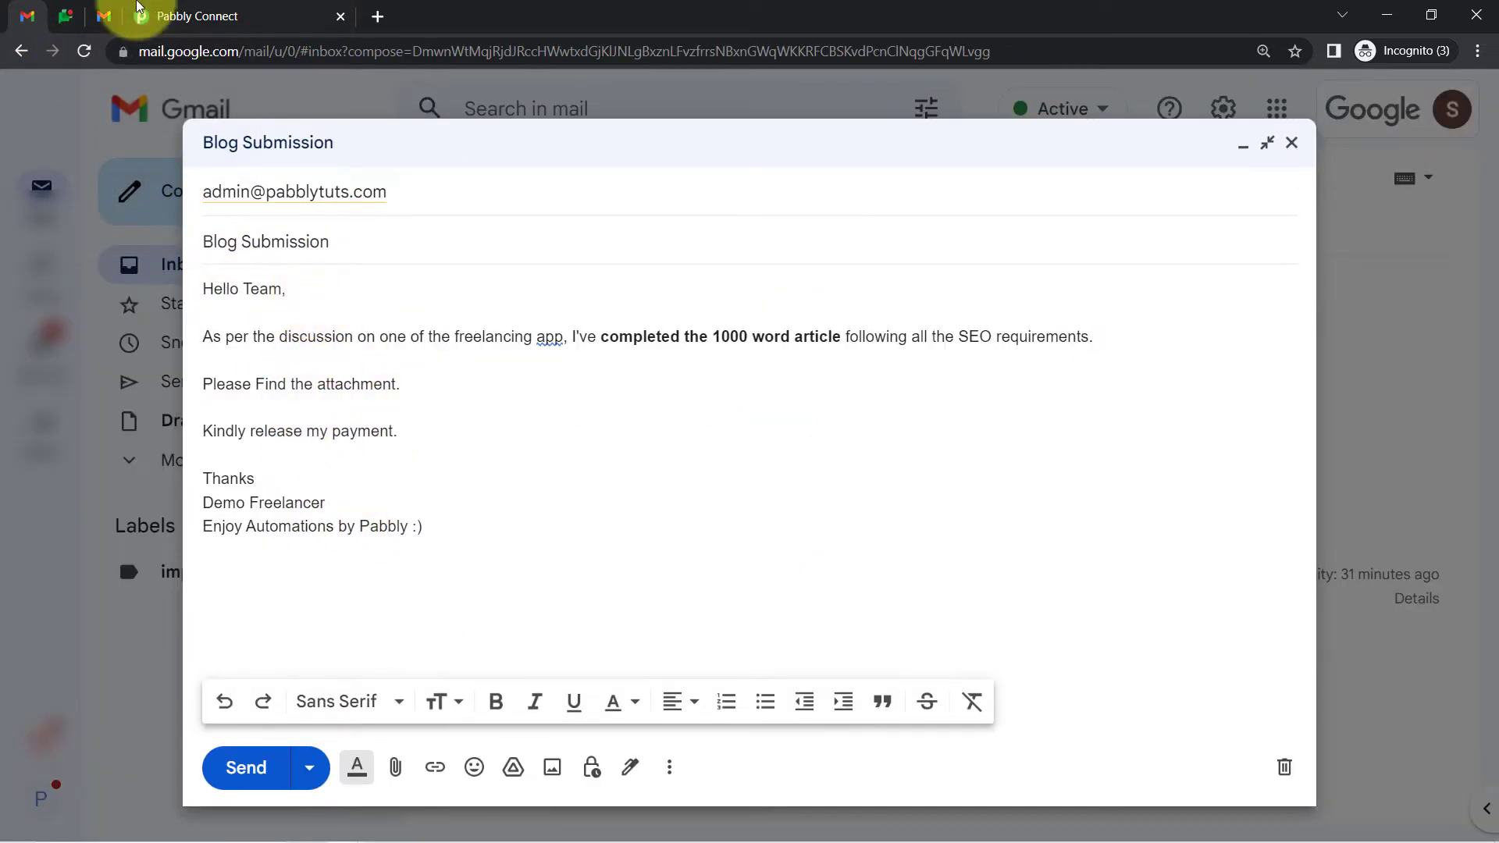
click(101, 17)
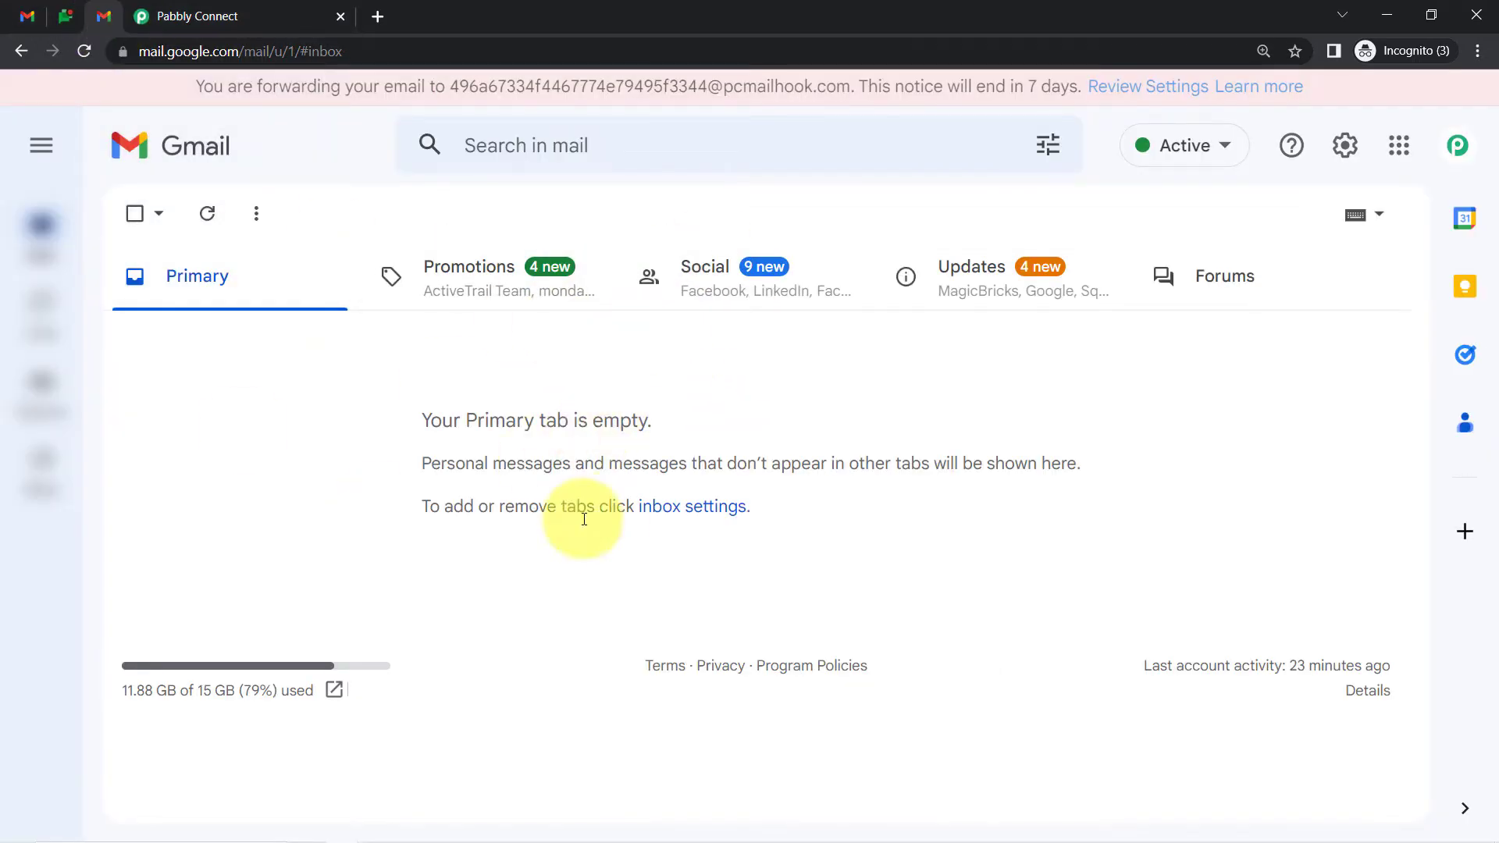
click(29, 16)
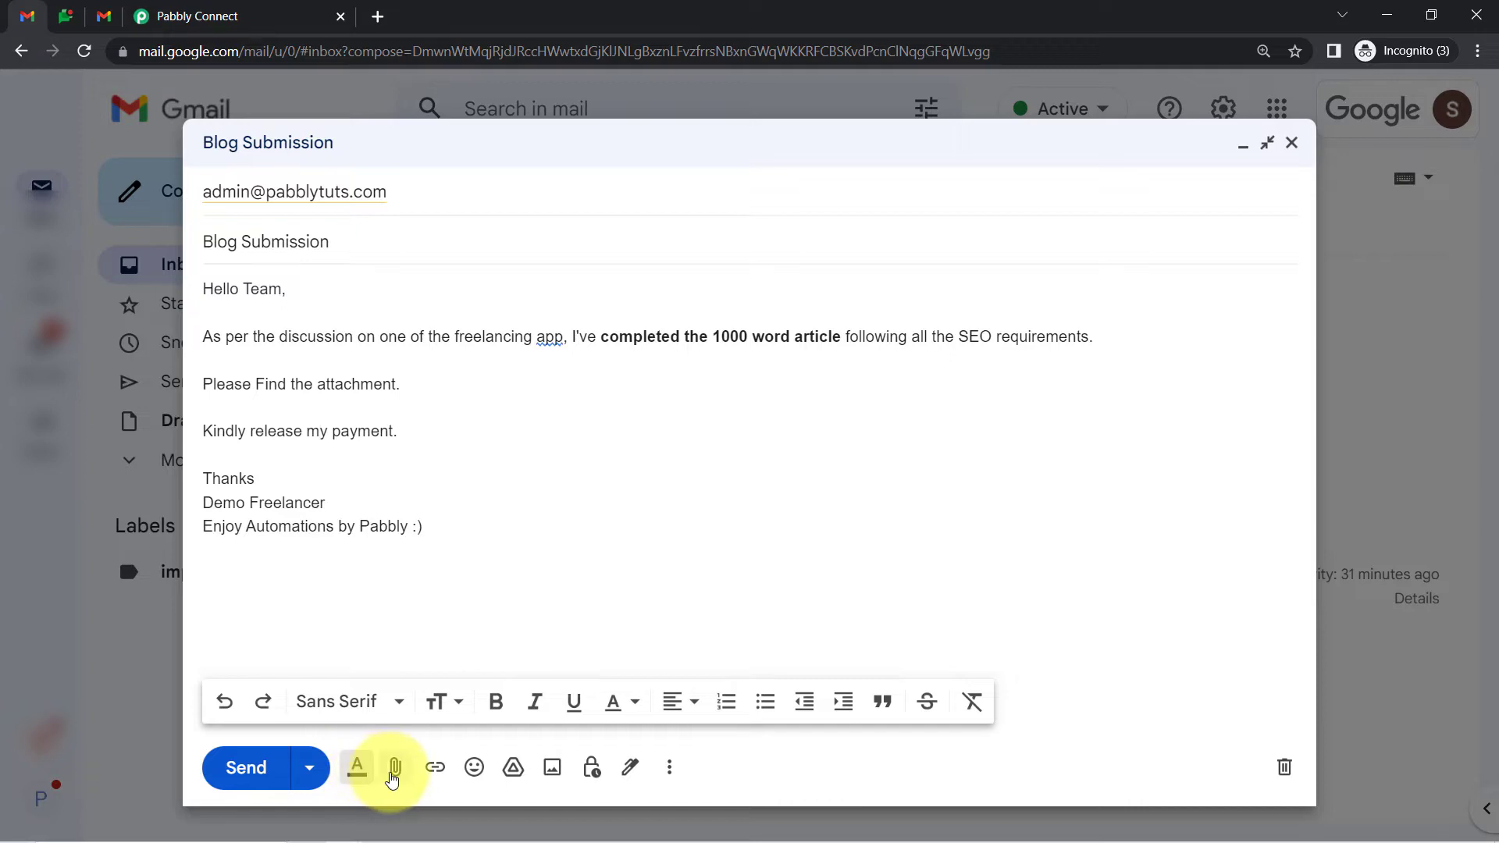
Attach the 'Blog on Digital Marketing' PDF from the Desktop and send the email
click(396, 769)
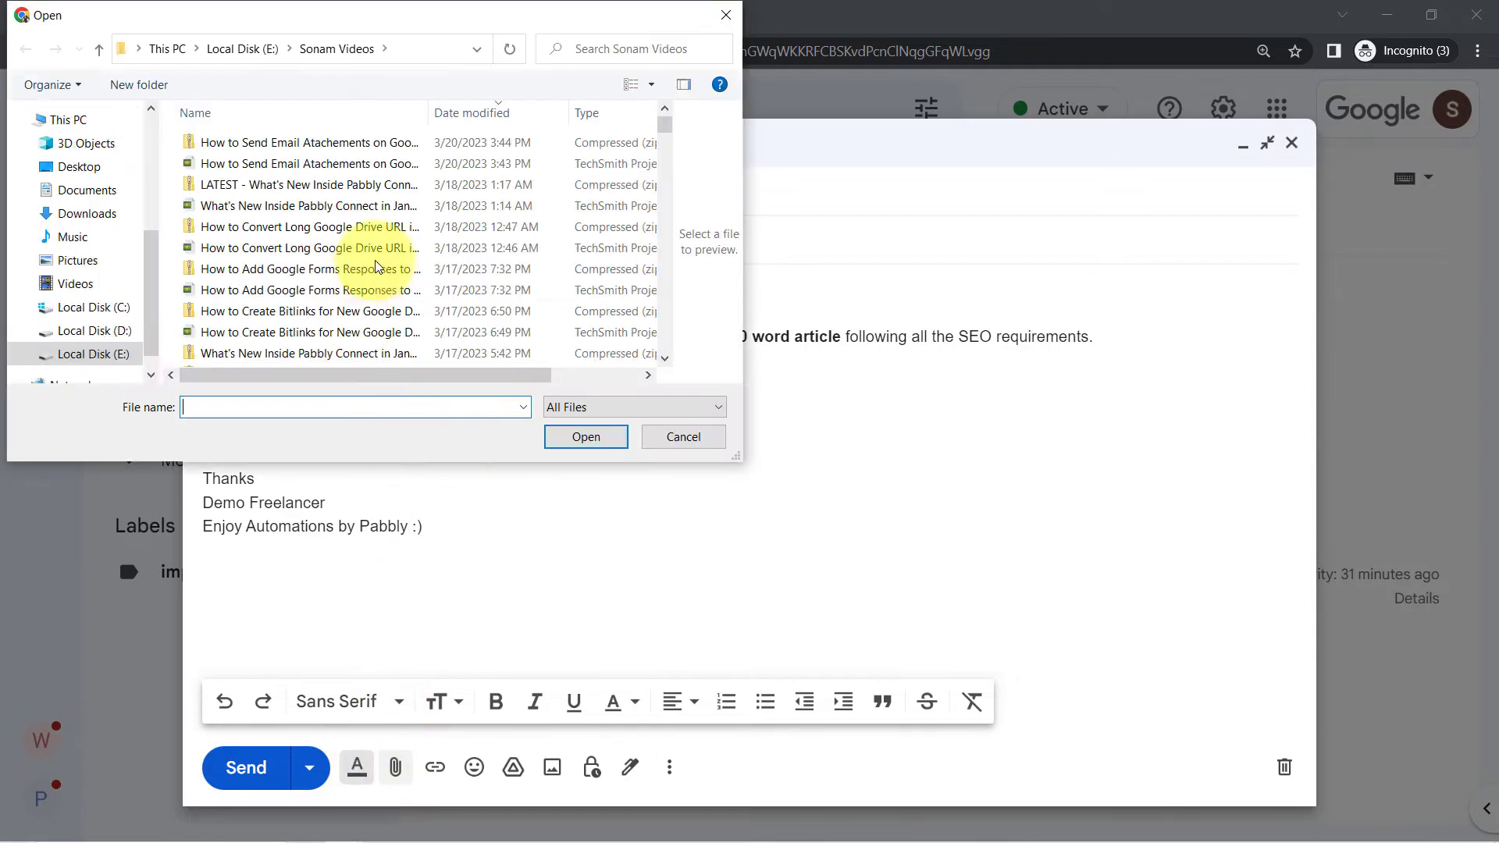
click(79, 166)
click(586, 179)
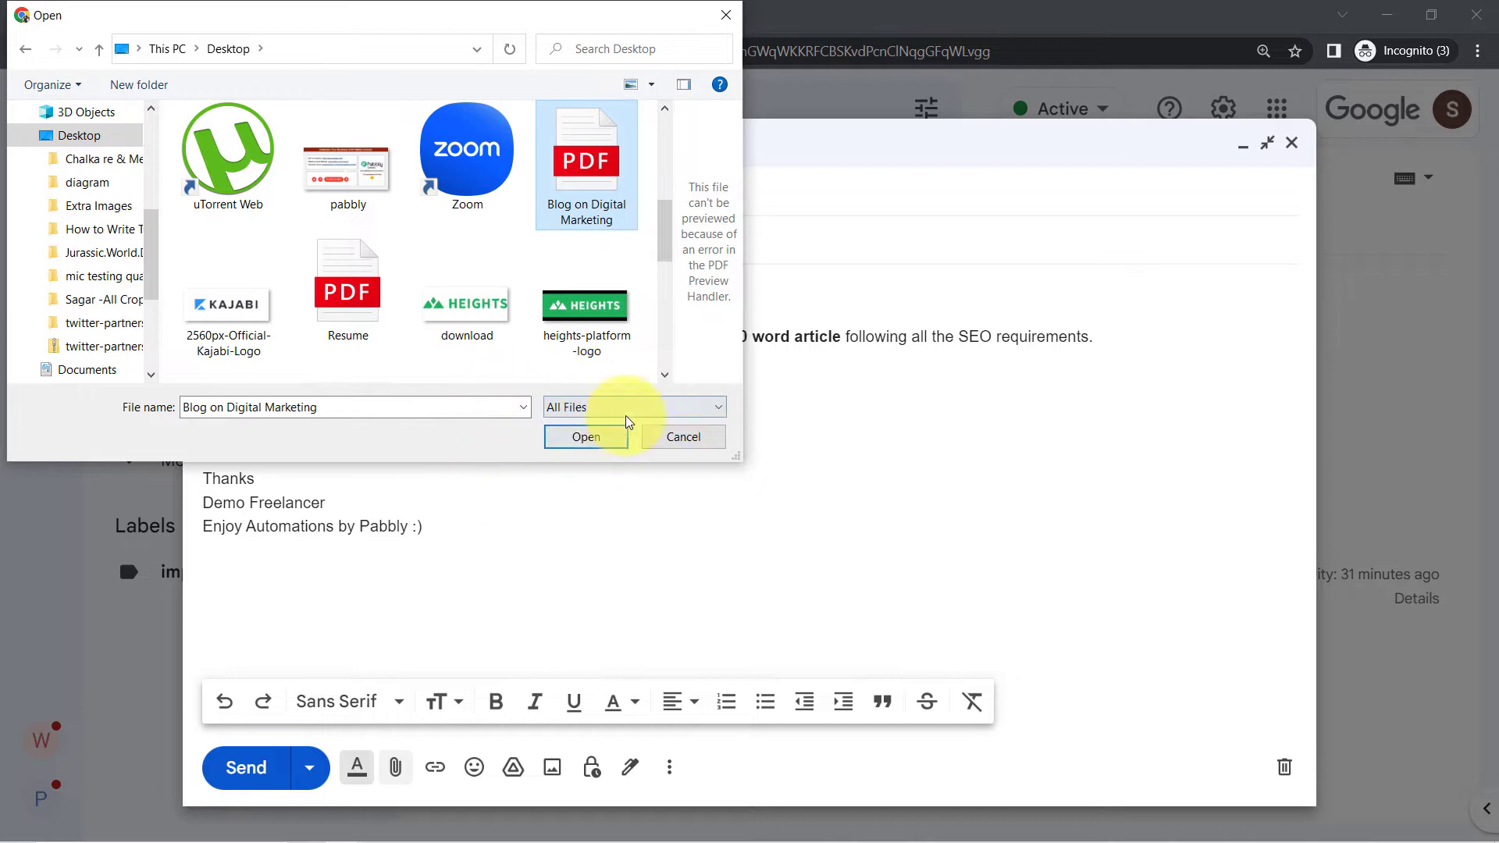
click(578, 450)
click(249, 773)
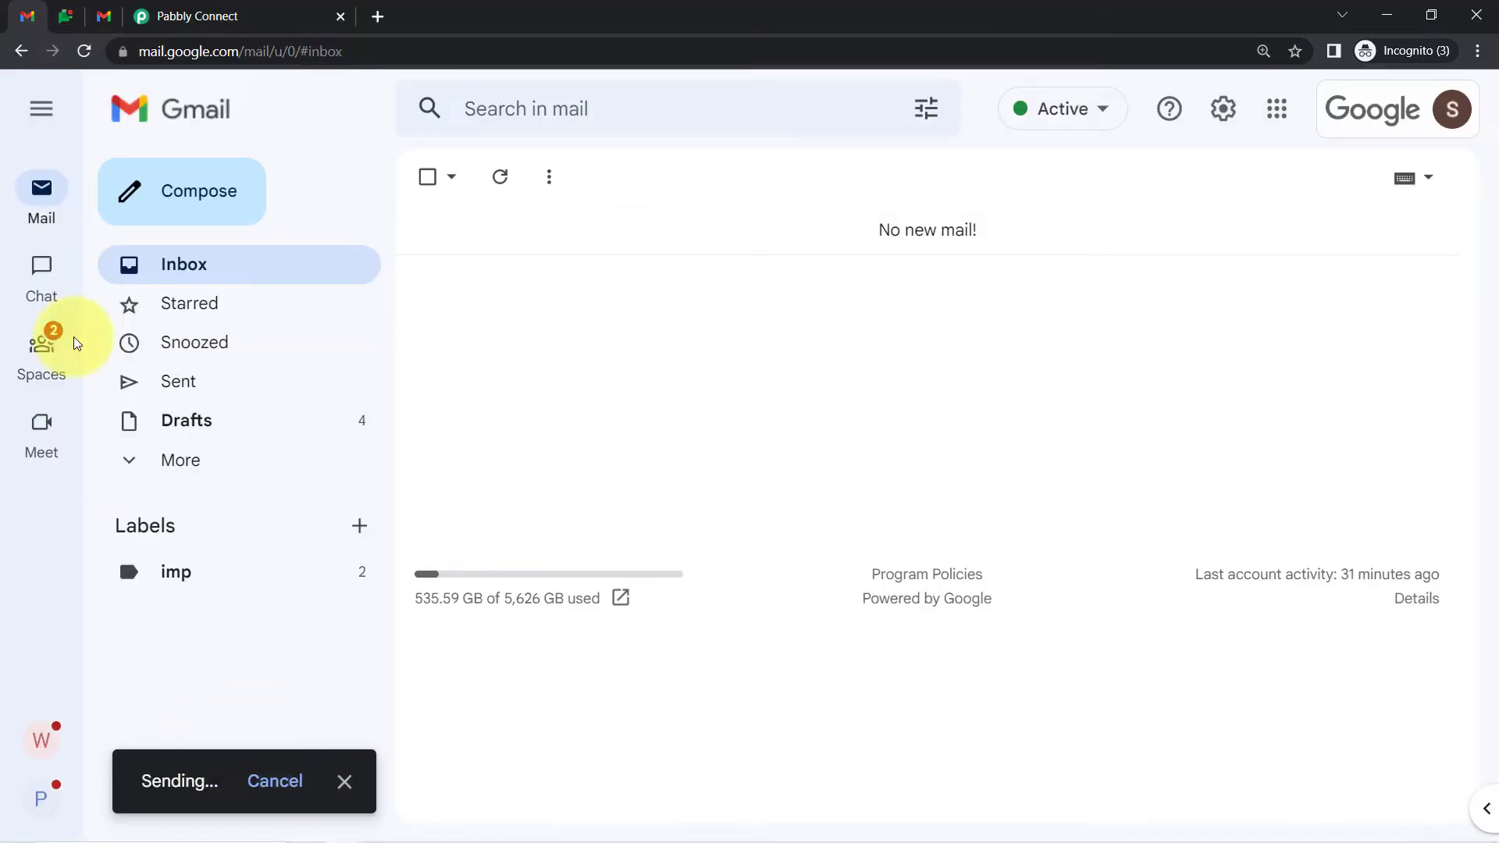
click(92, 29)
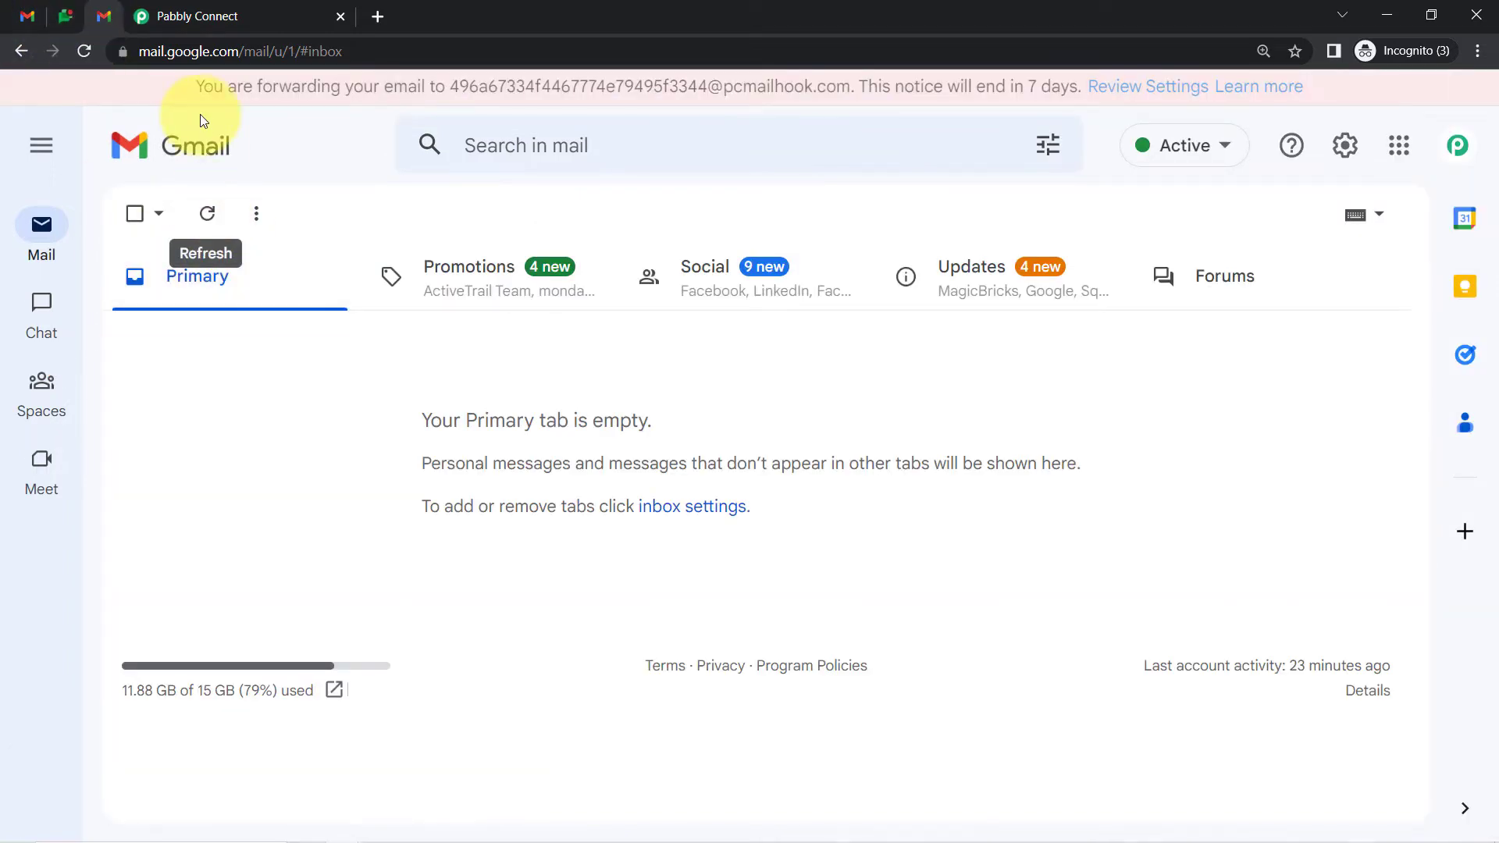
Refresh the receiving inbox, open the arrived Blog Submission email, and review its subject and body
click(207, 209)
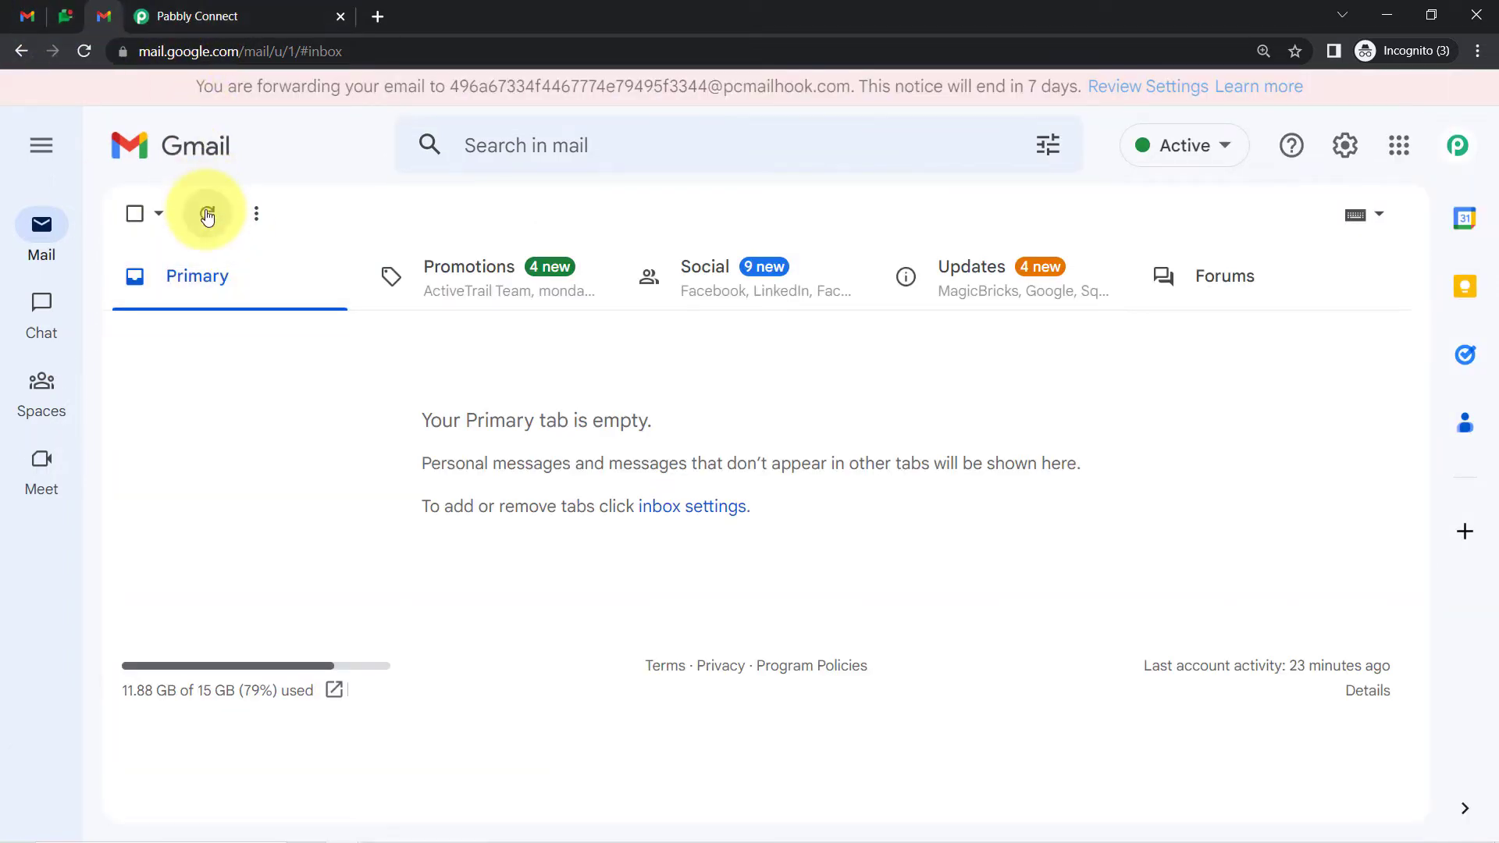
click(137, 16)
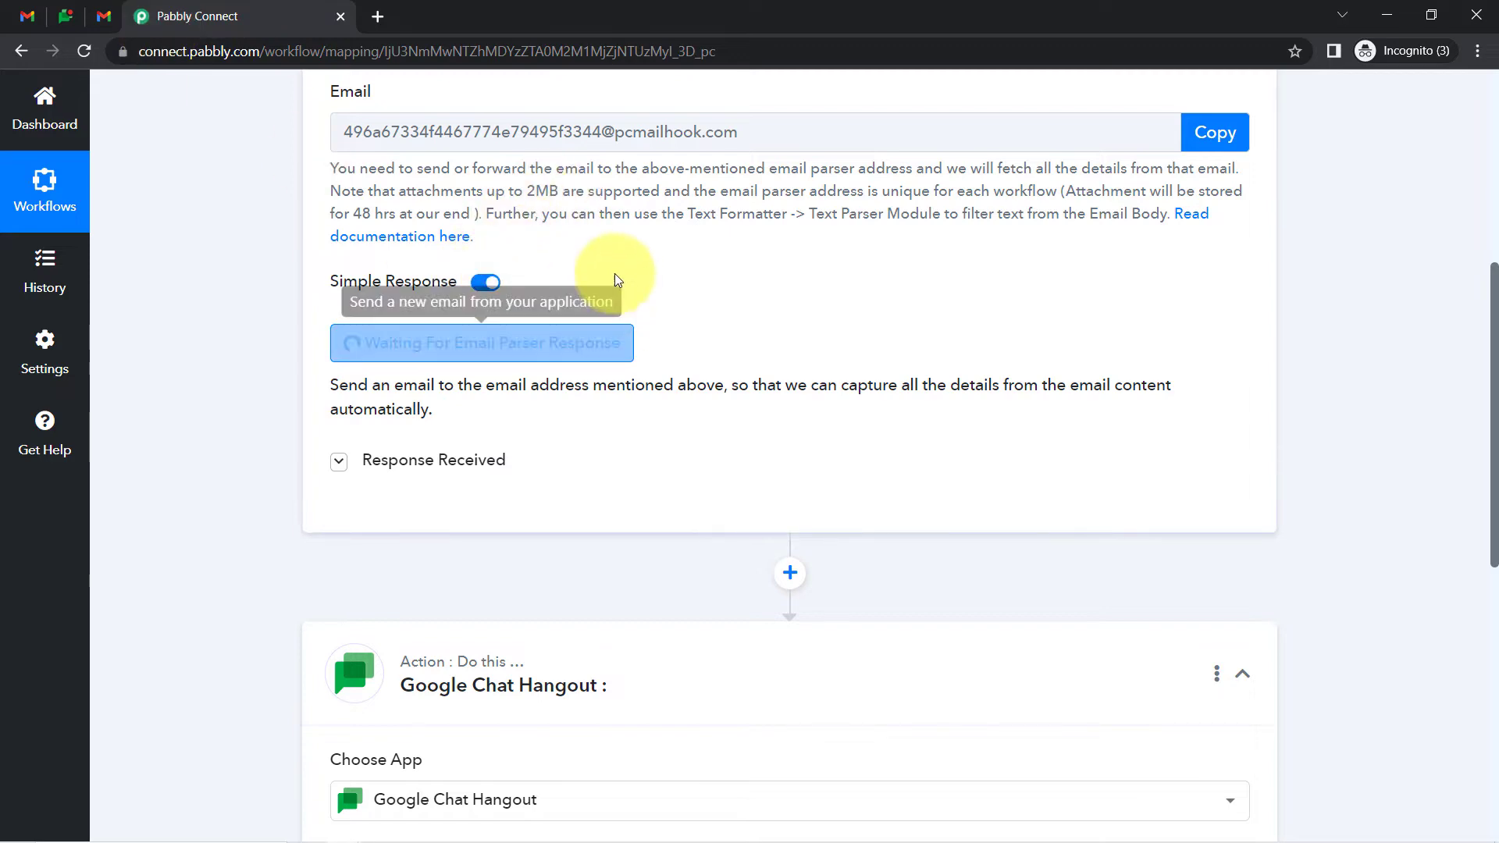
click(104, 16)
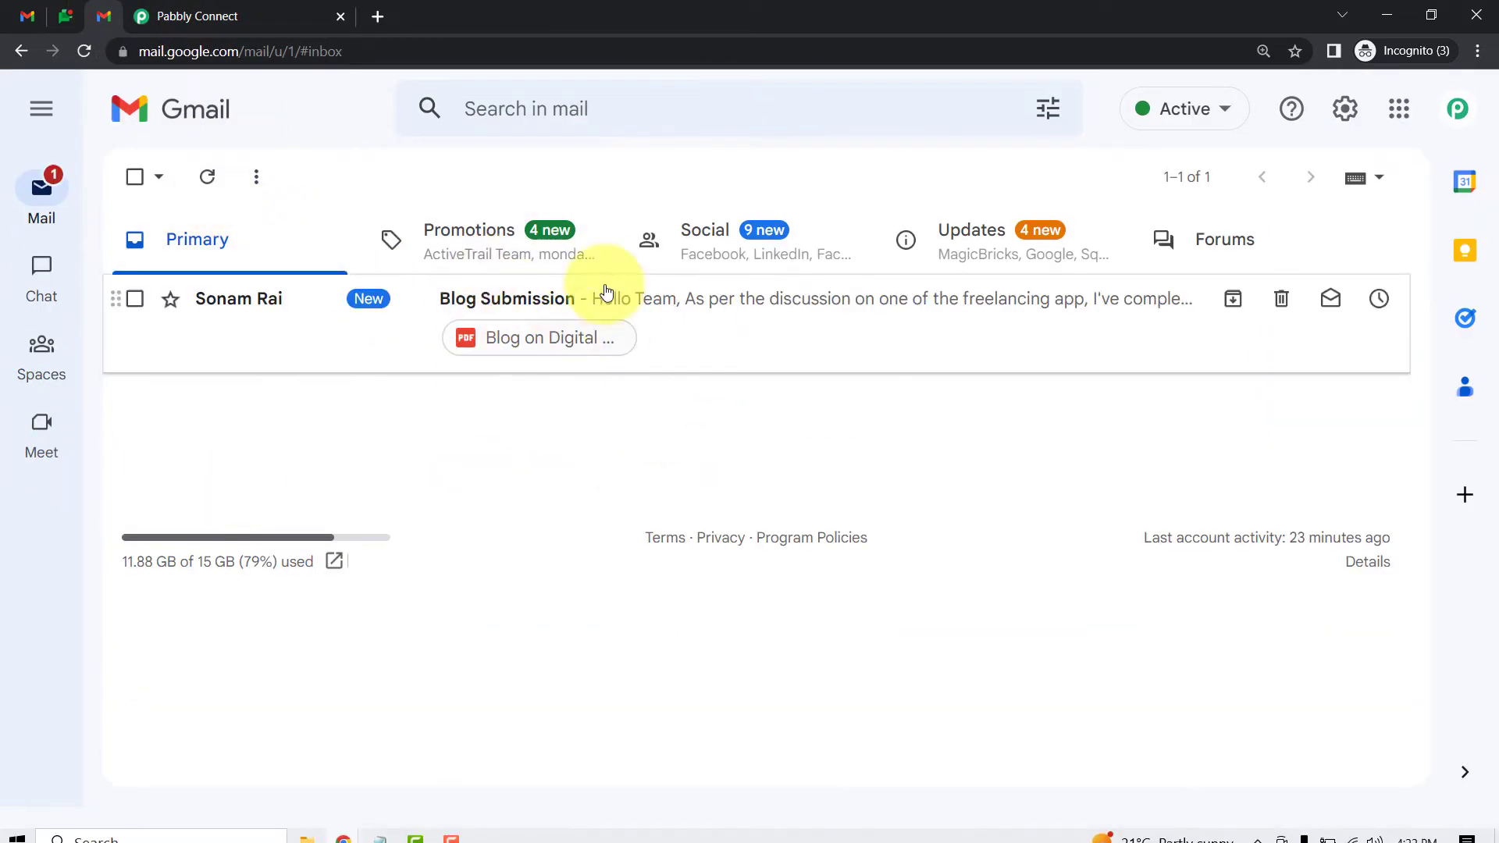
click(707, 310)
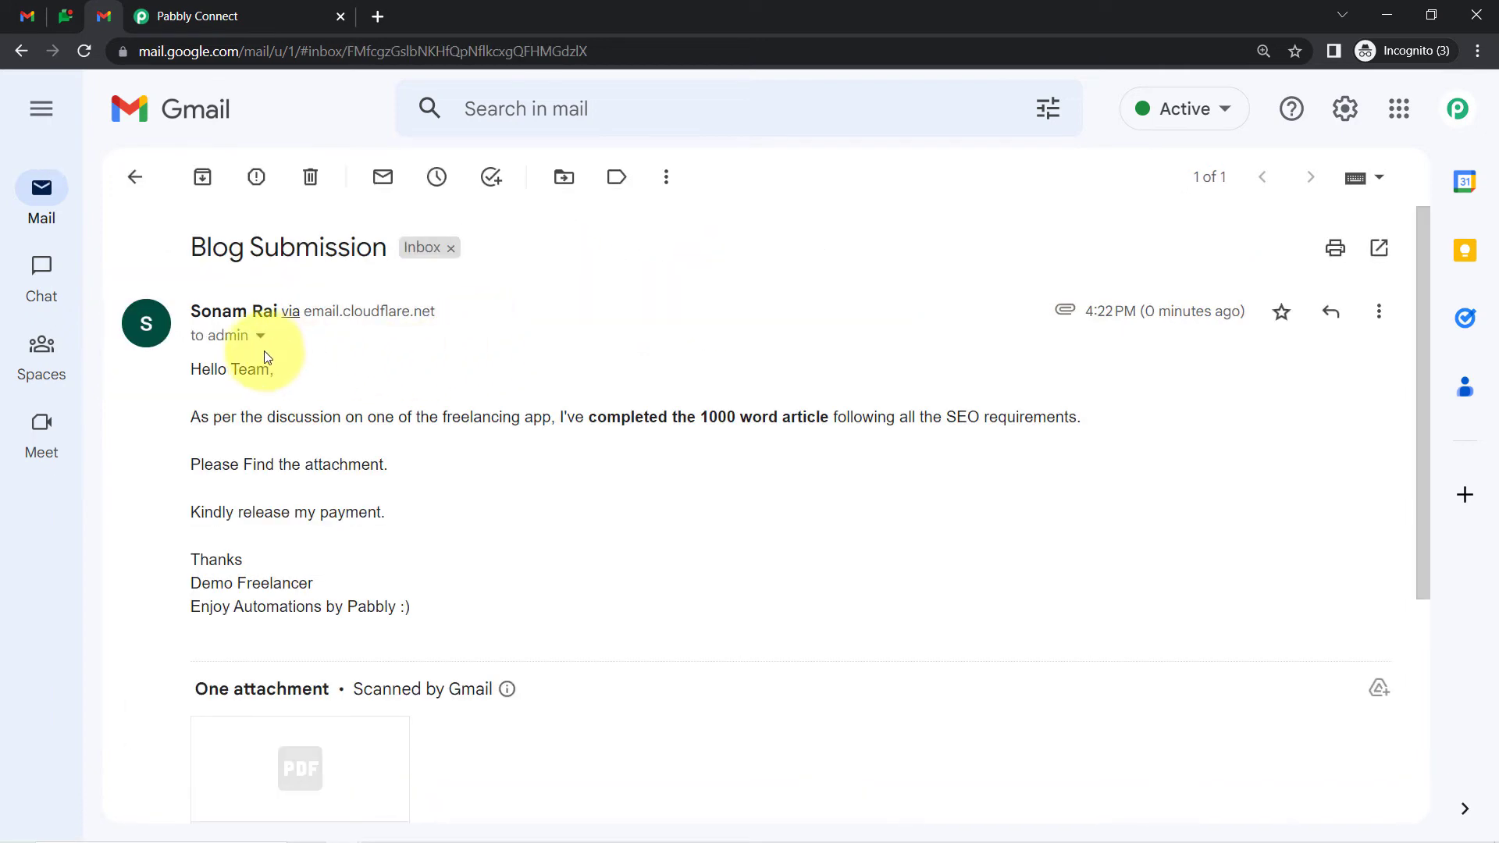
drag(216, 252, 290, 257)
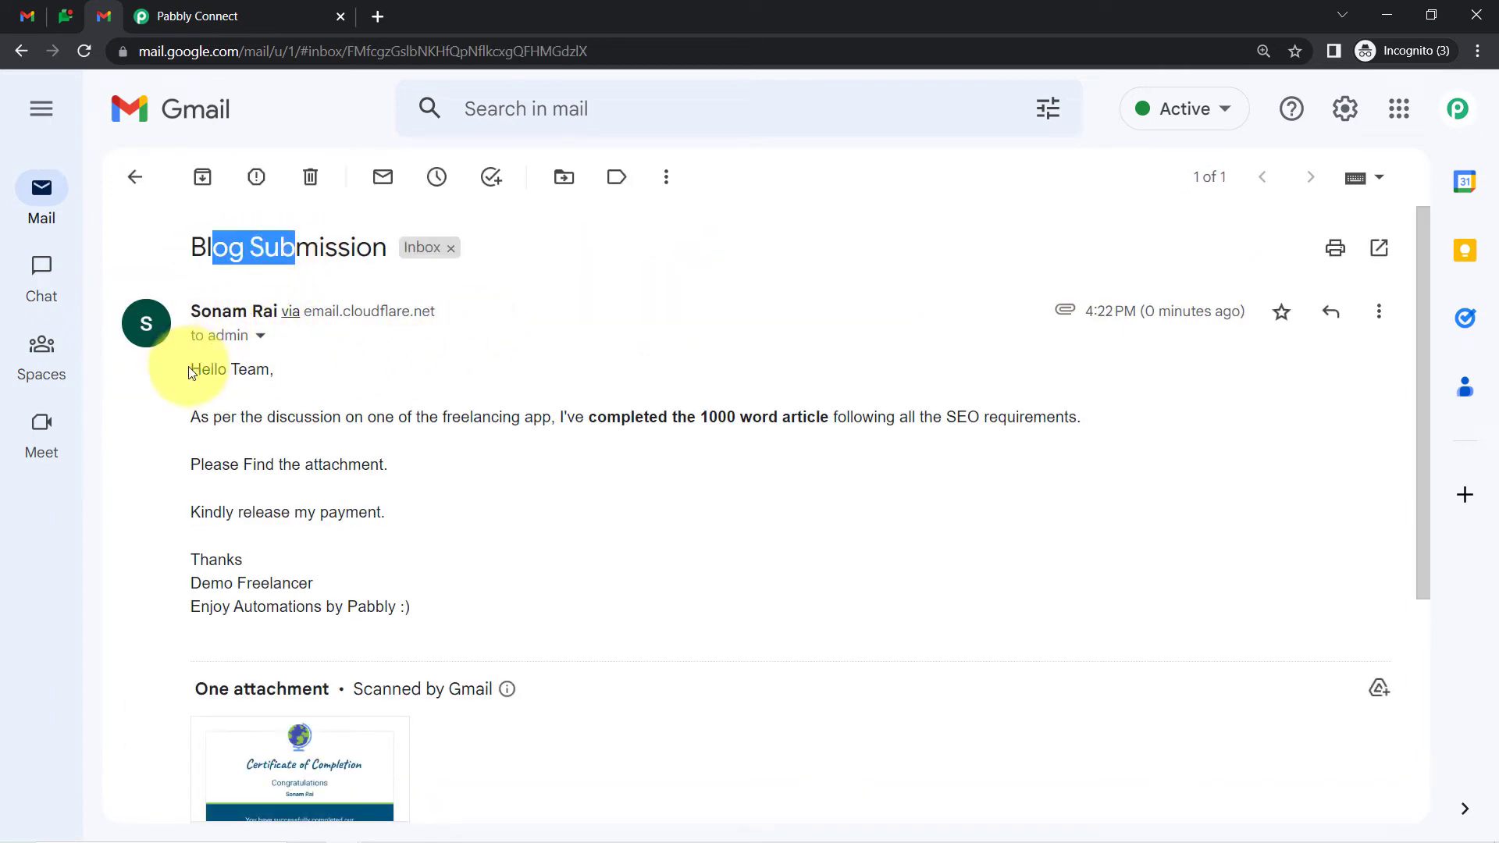
drag(201, 369, 281, 613)
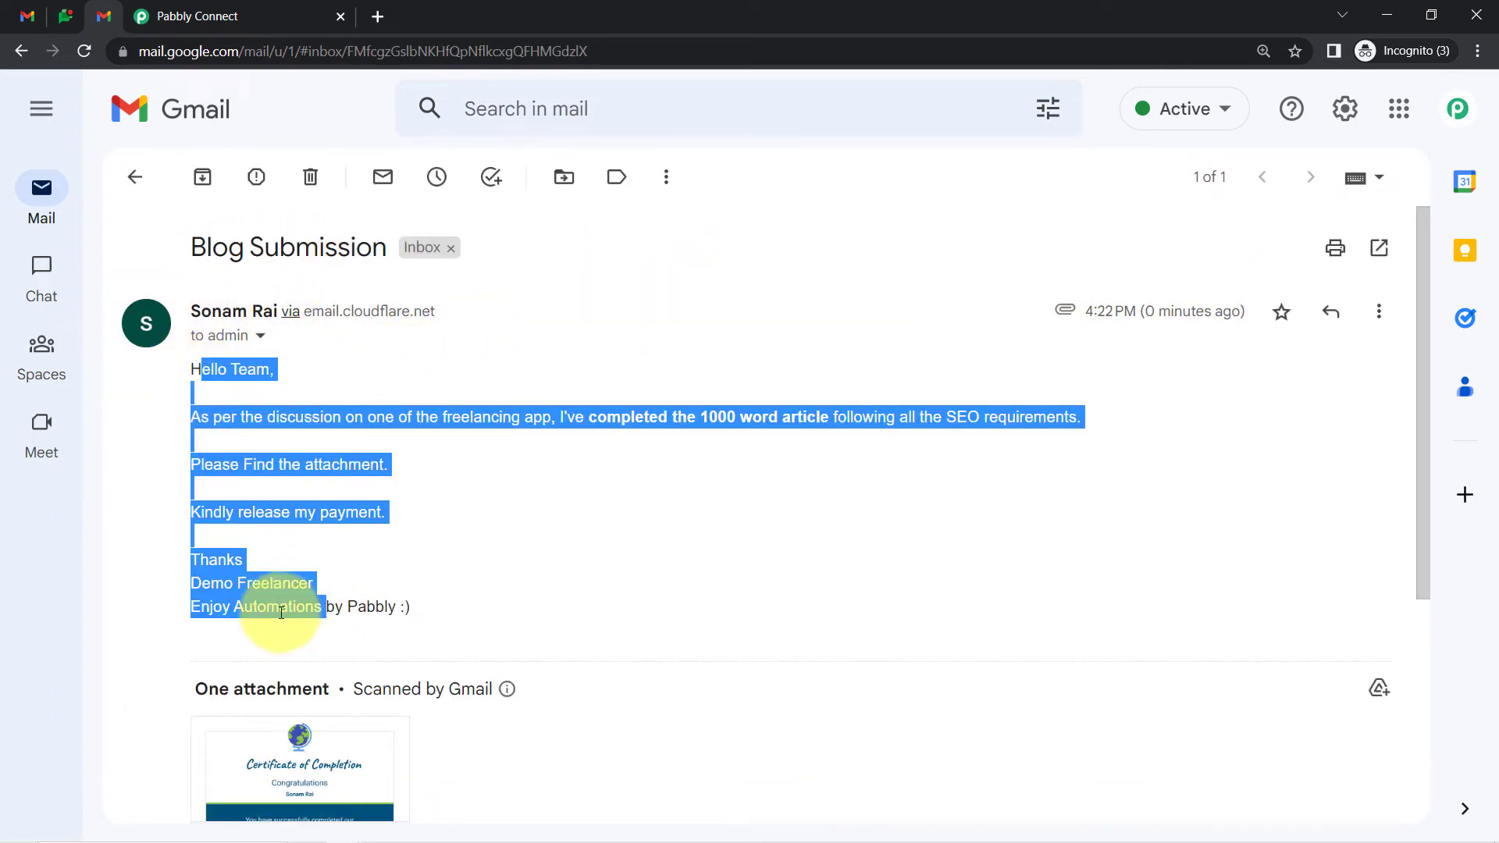
click(195, 11)
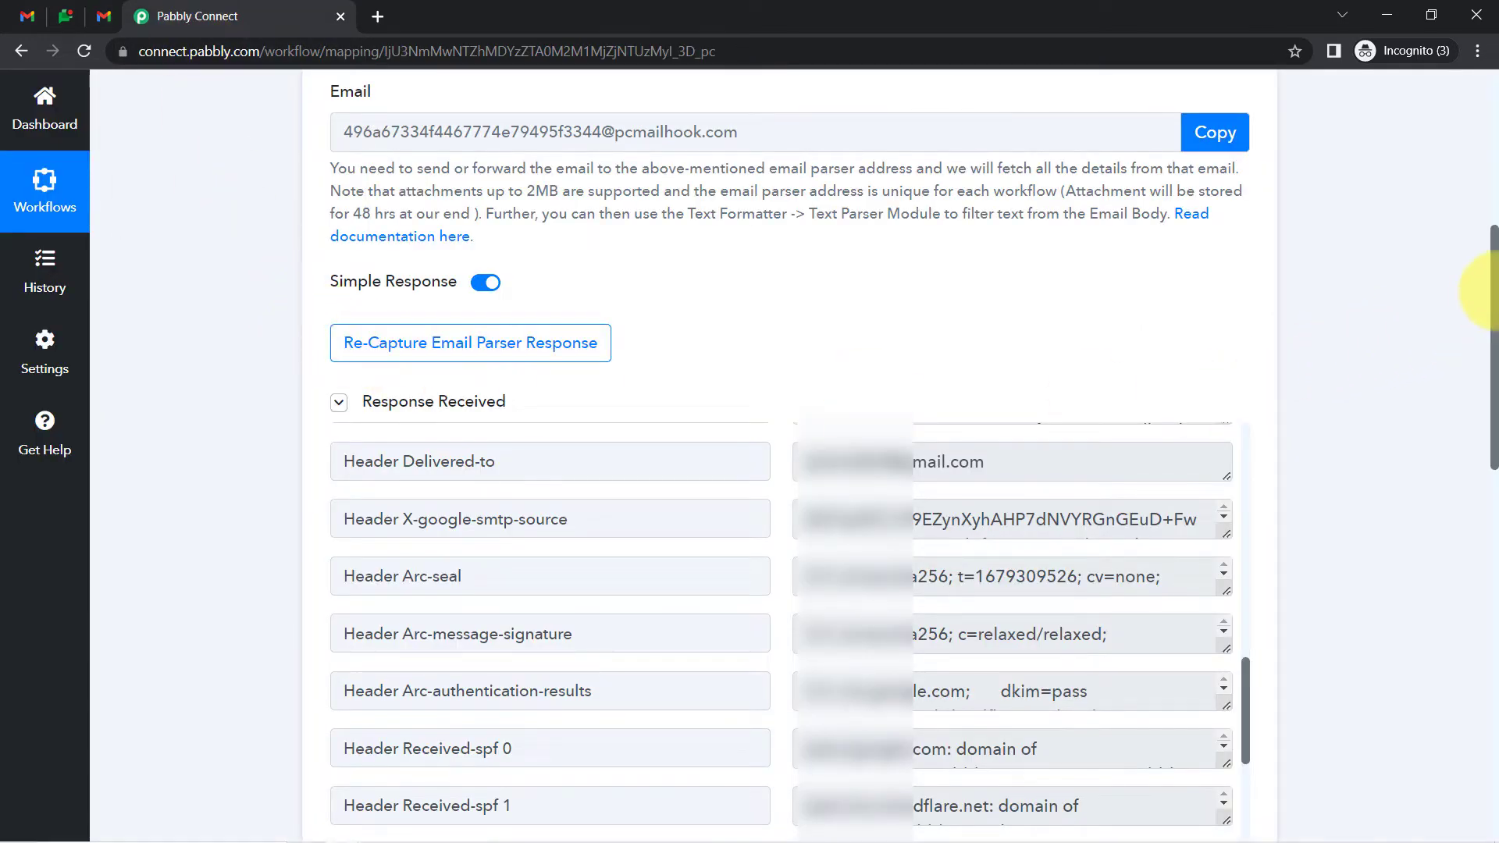
Review the captured email's To display name, From address and Subject values
drag(1493, 297, 1495, 357)
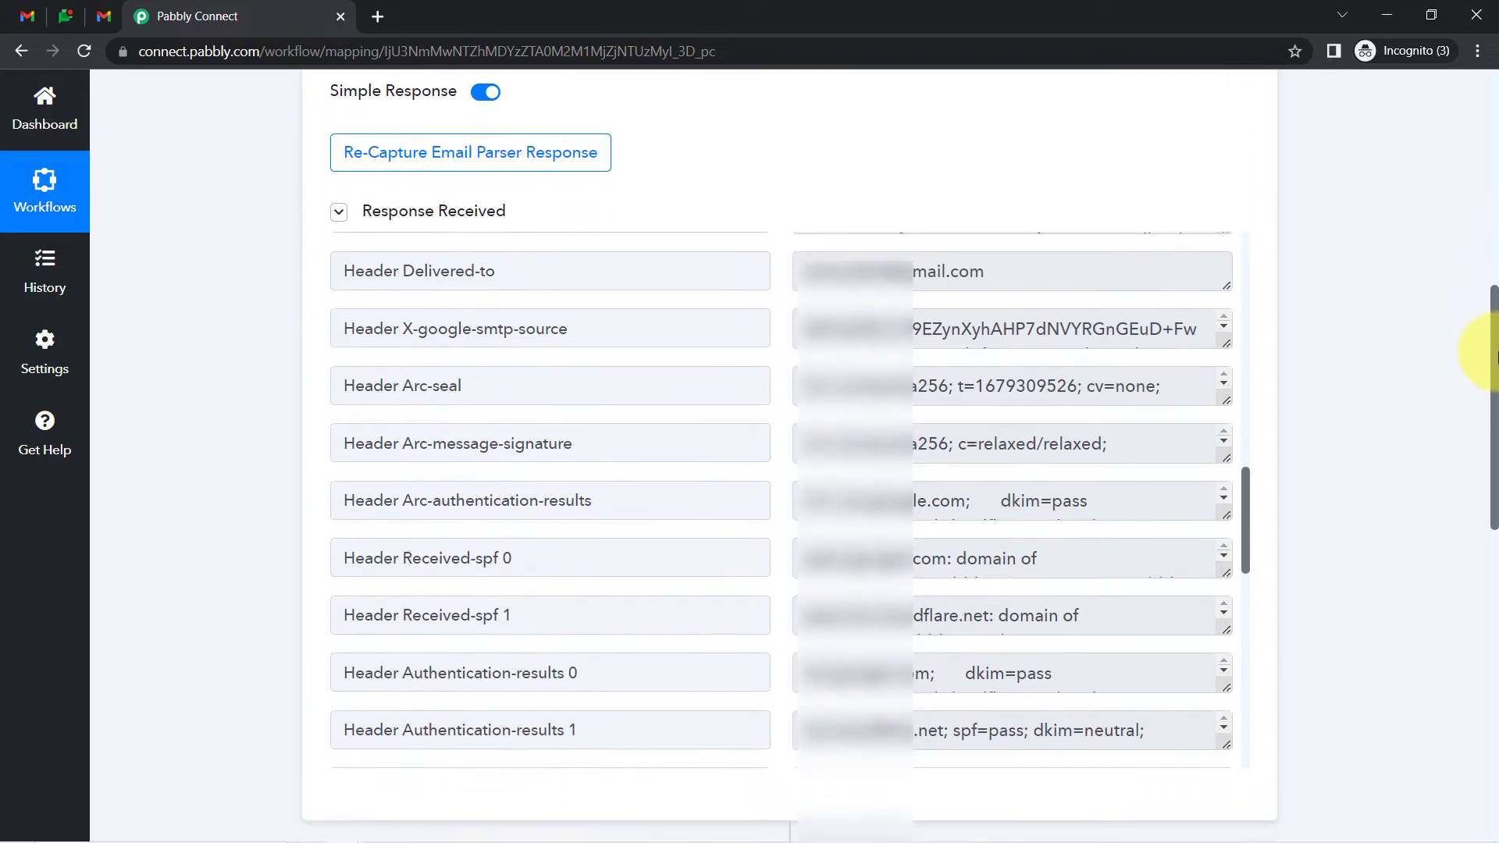
drag(1245, 500, 1245, 213)
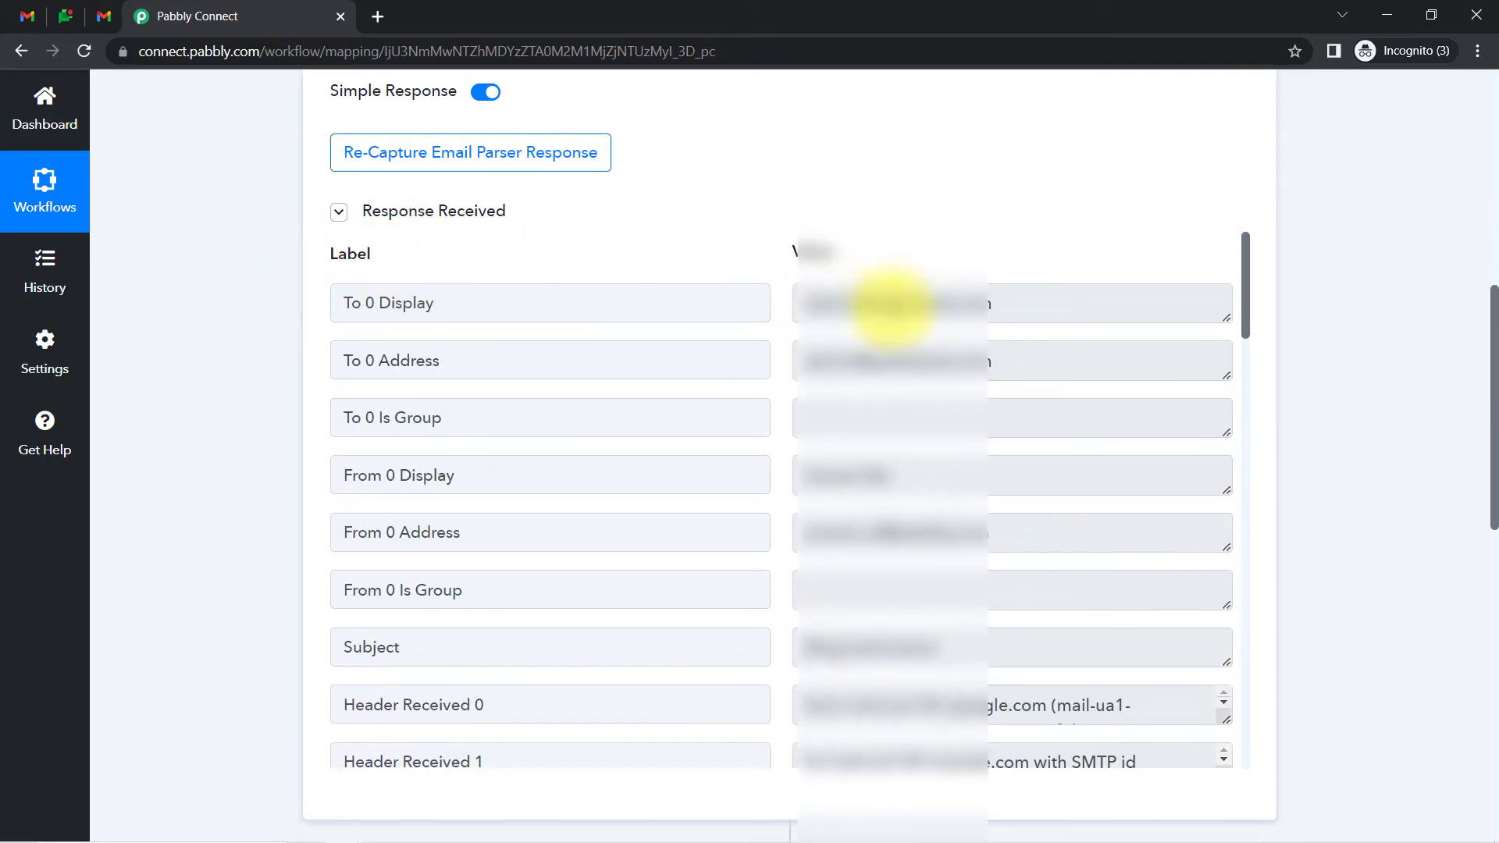
drag(947, 311, 847, 316)
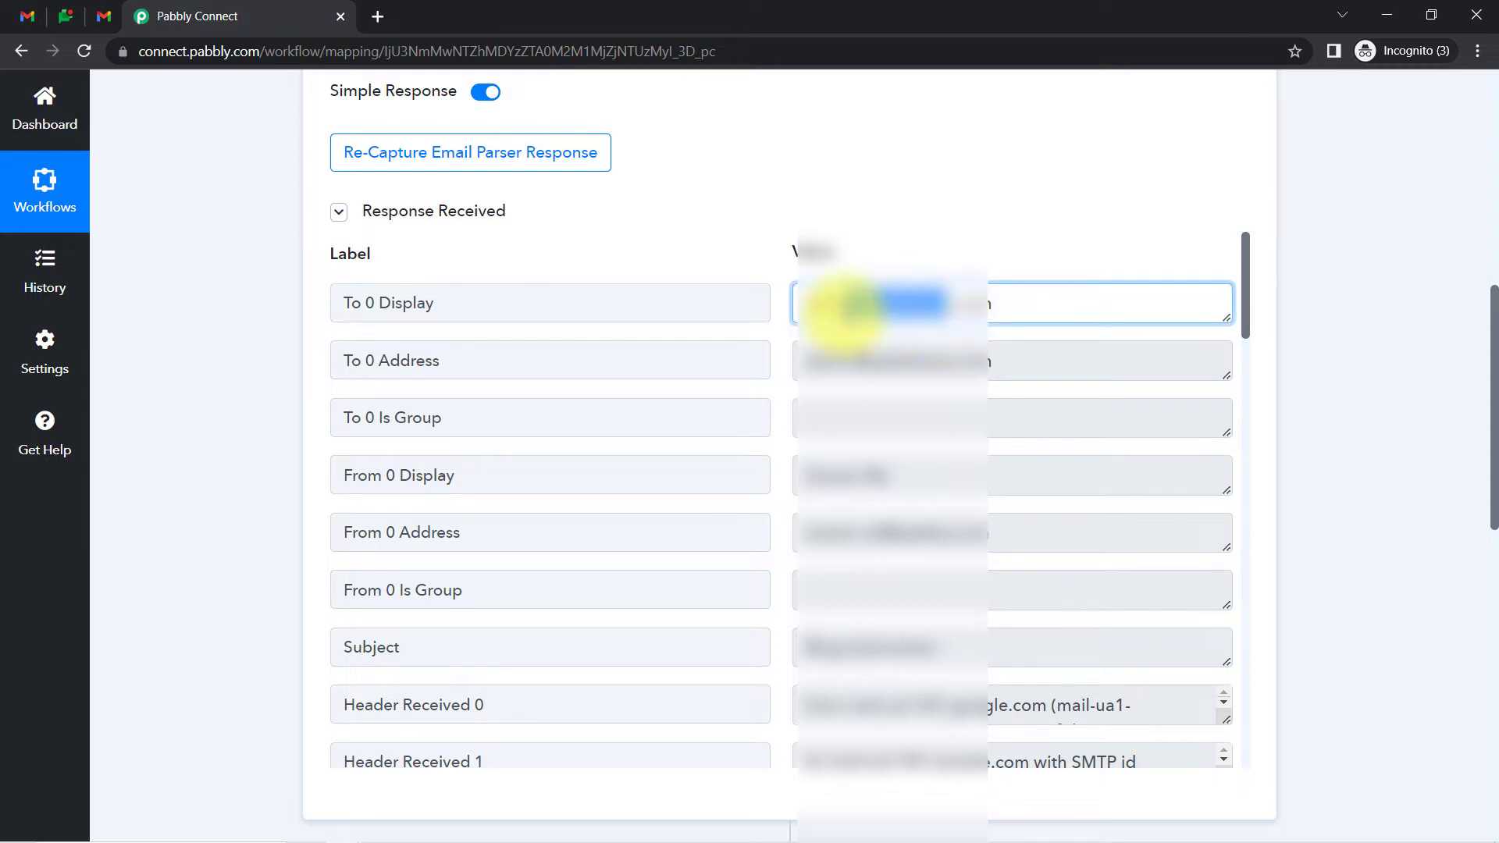
drag(972, 521, 847, 533)
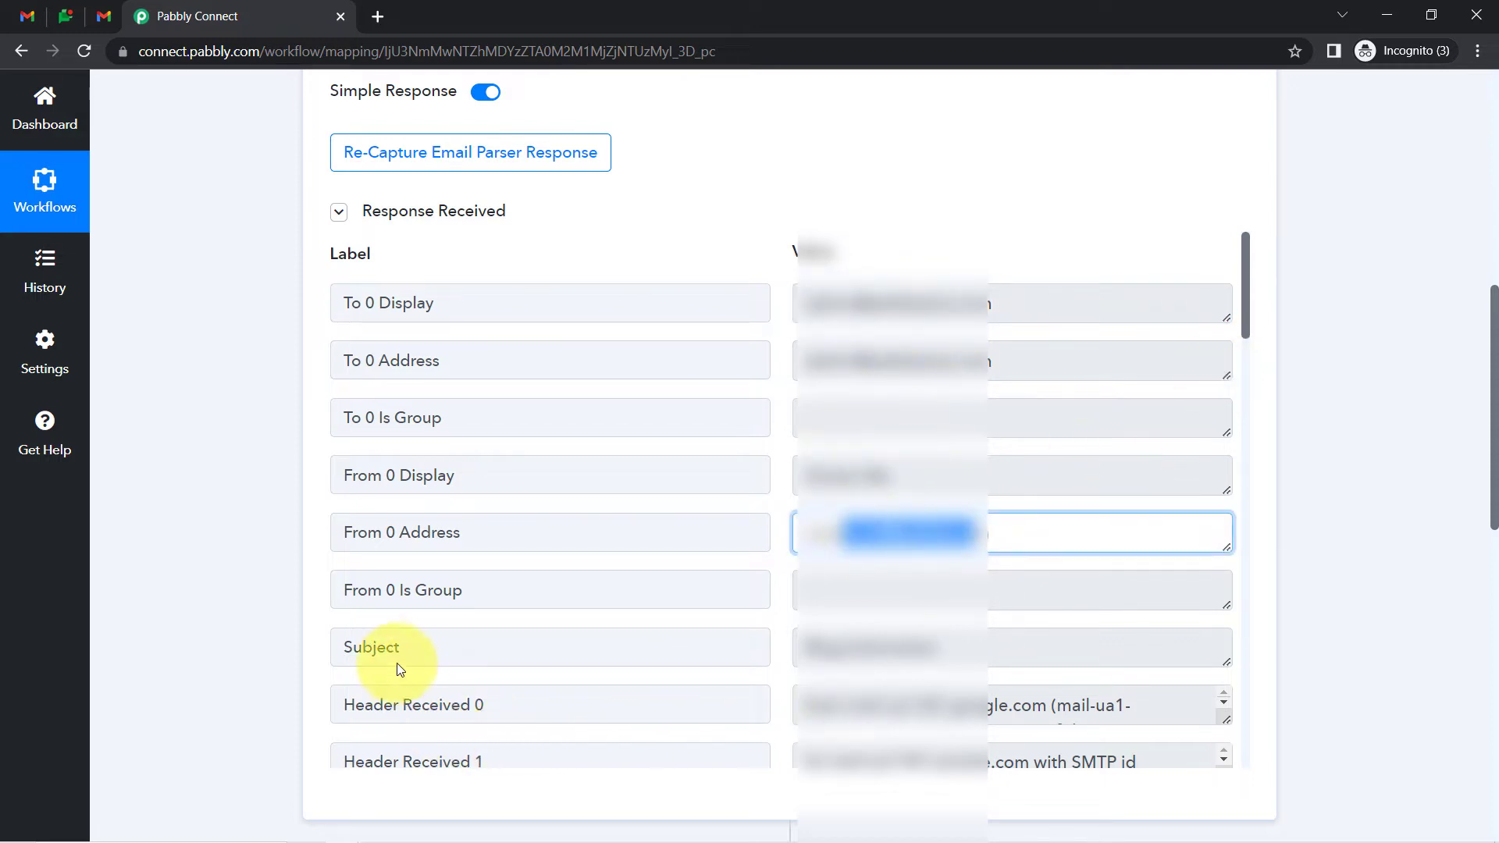
drag(376, 650, 464, 661)
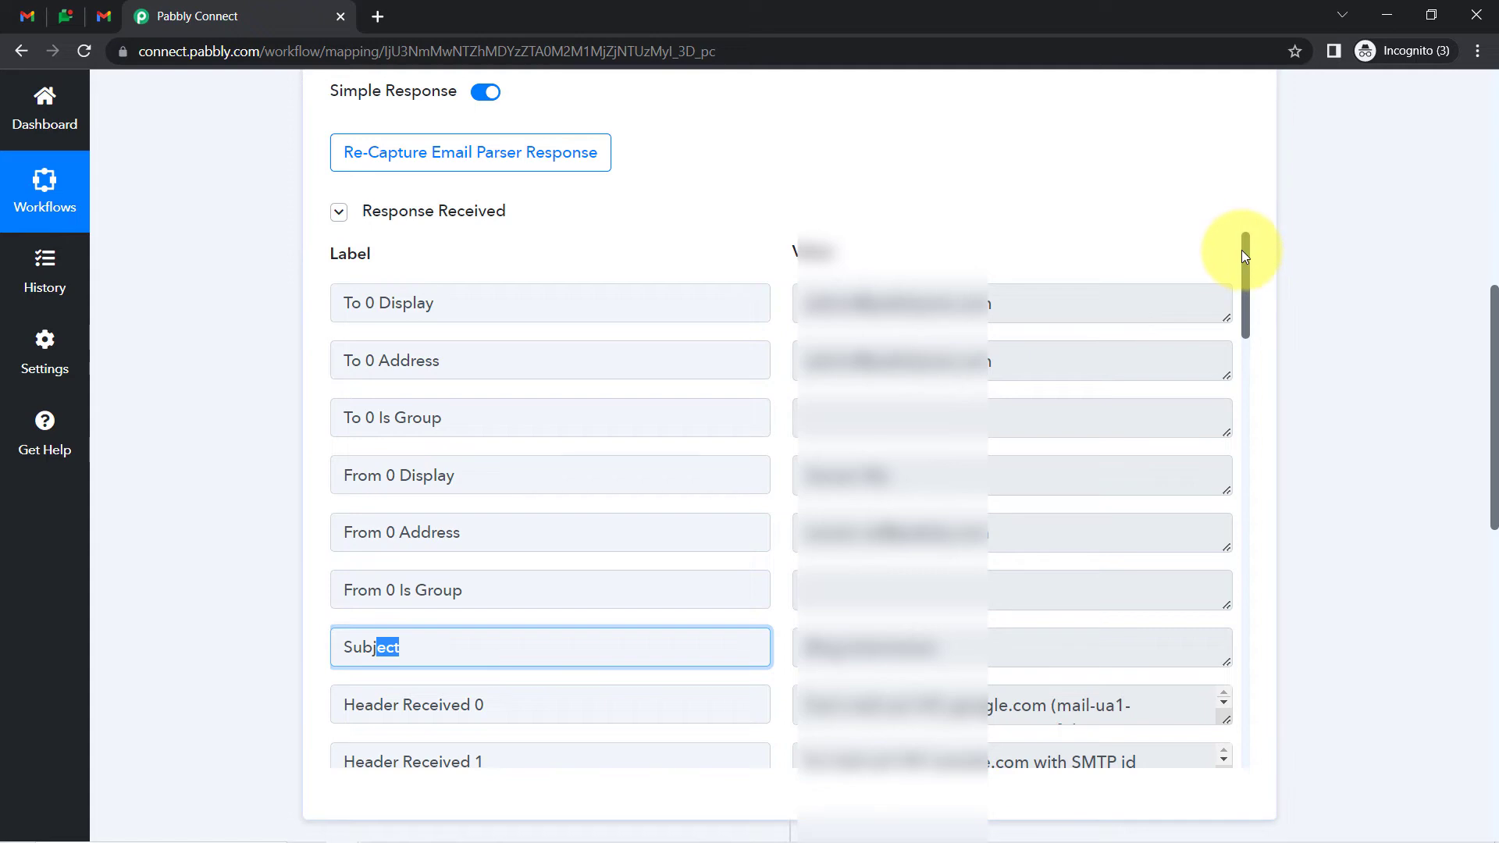
drag(1243, 250, 1212, 751)
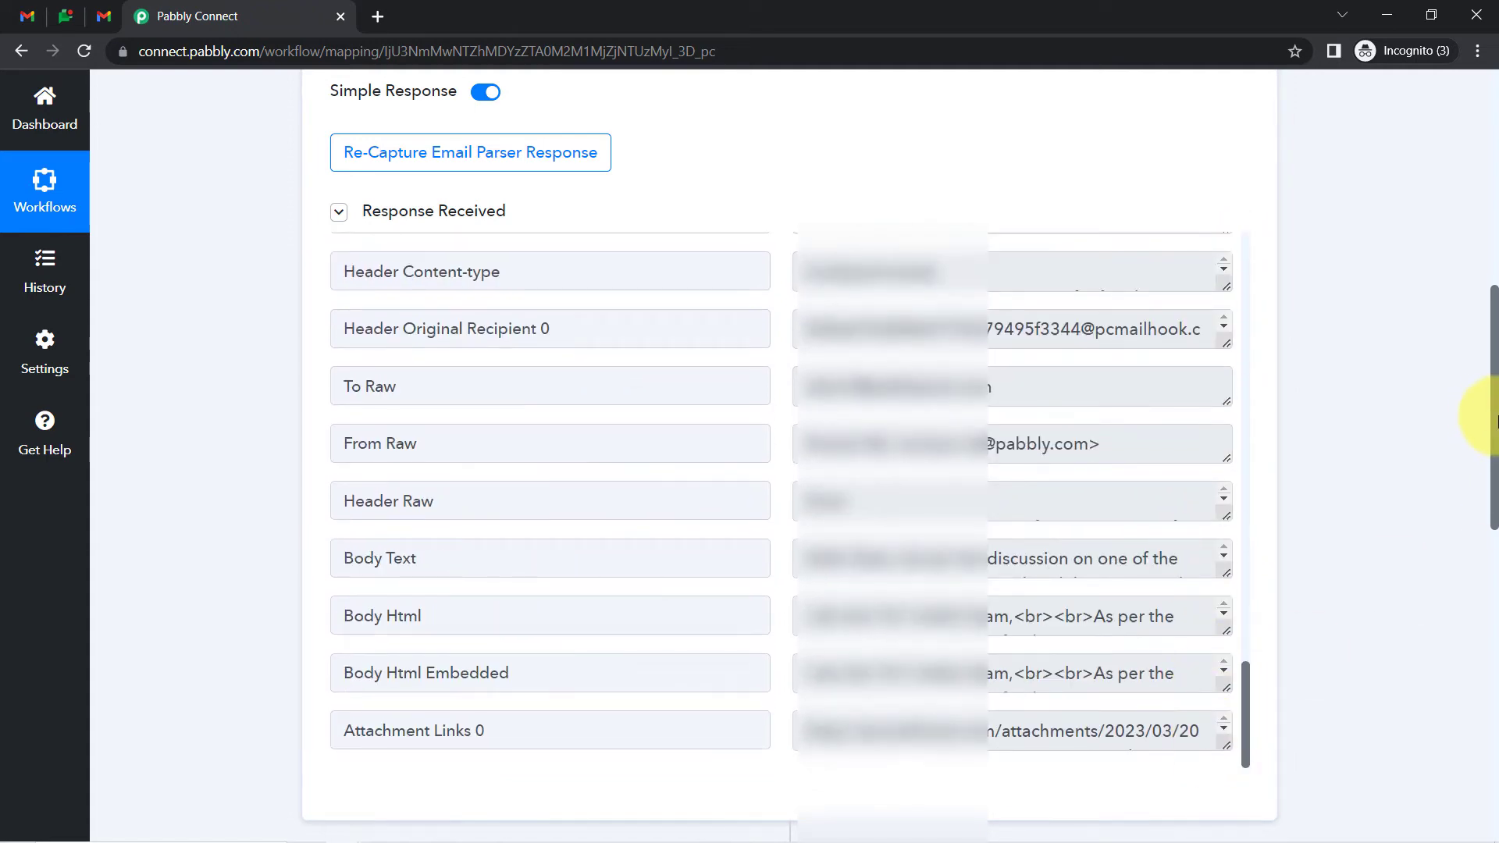
drag(1493, 422, 1493, 535)
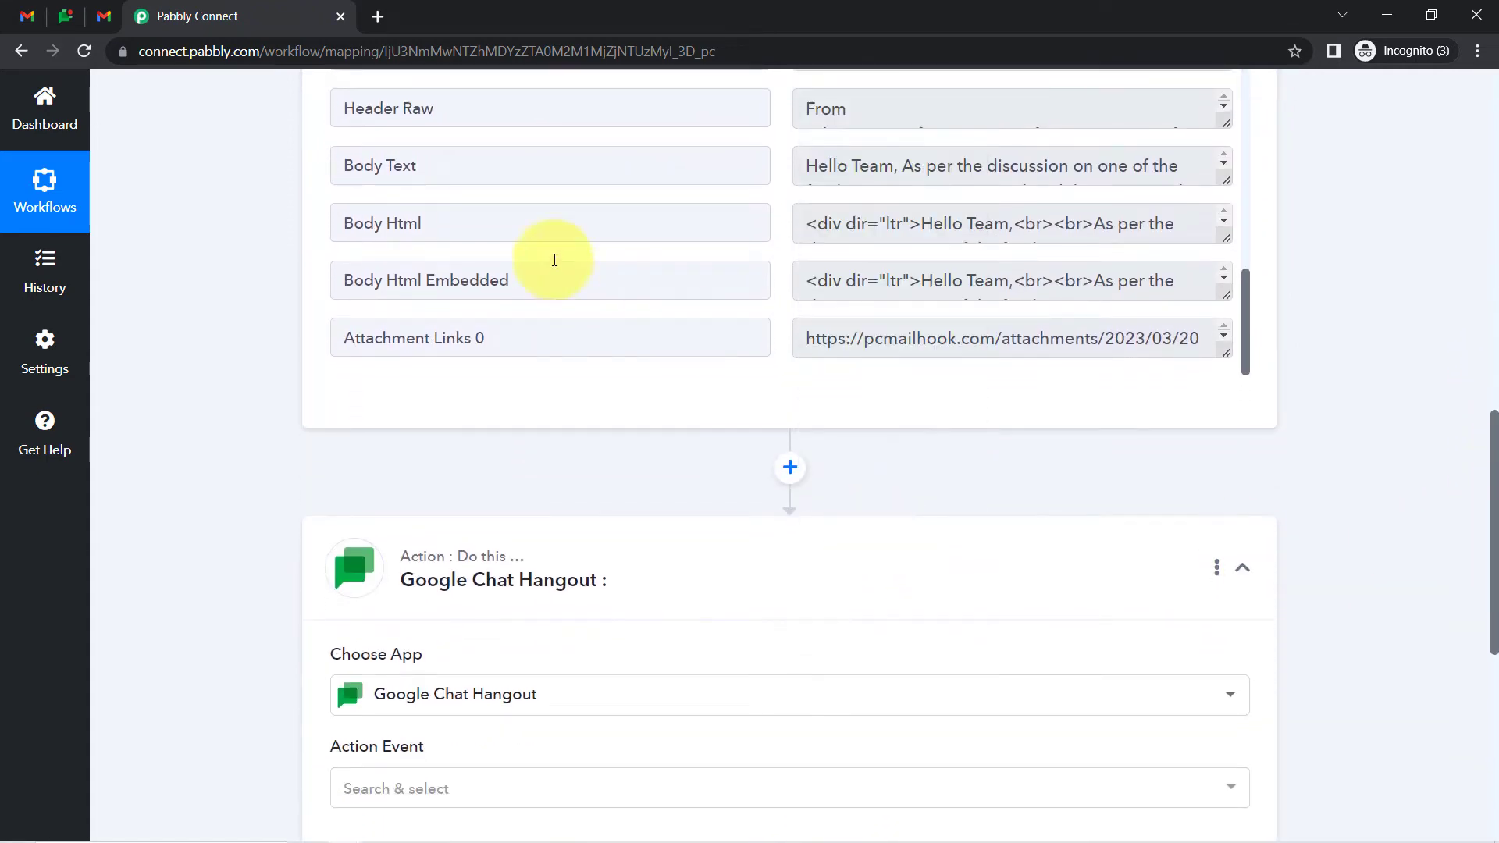
Enlarge the Body Text box and read through the captured message down to its signature
drag(414, 166, 345, 165)
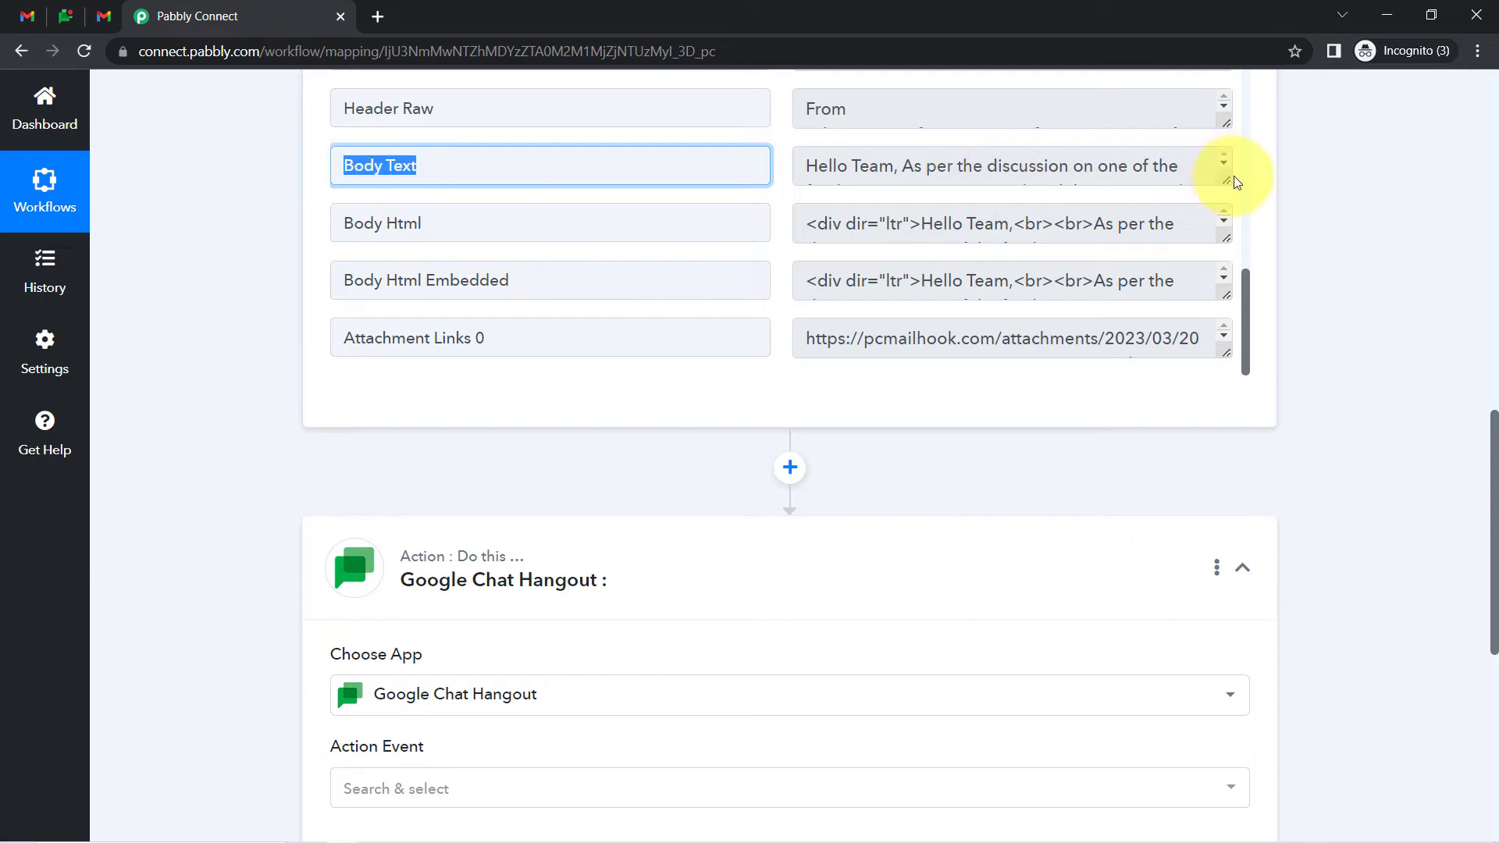
drag(1227, 178, 1212, 357)
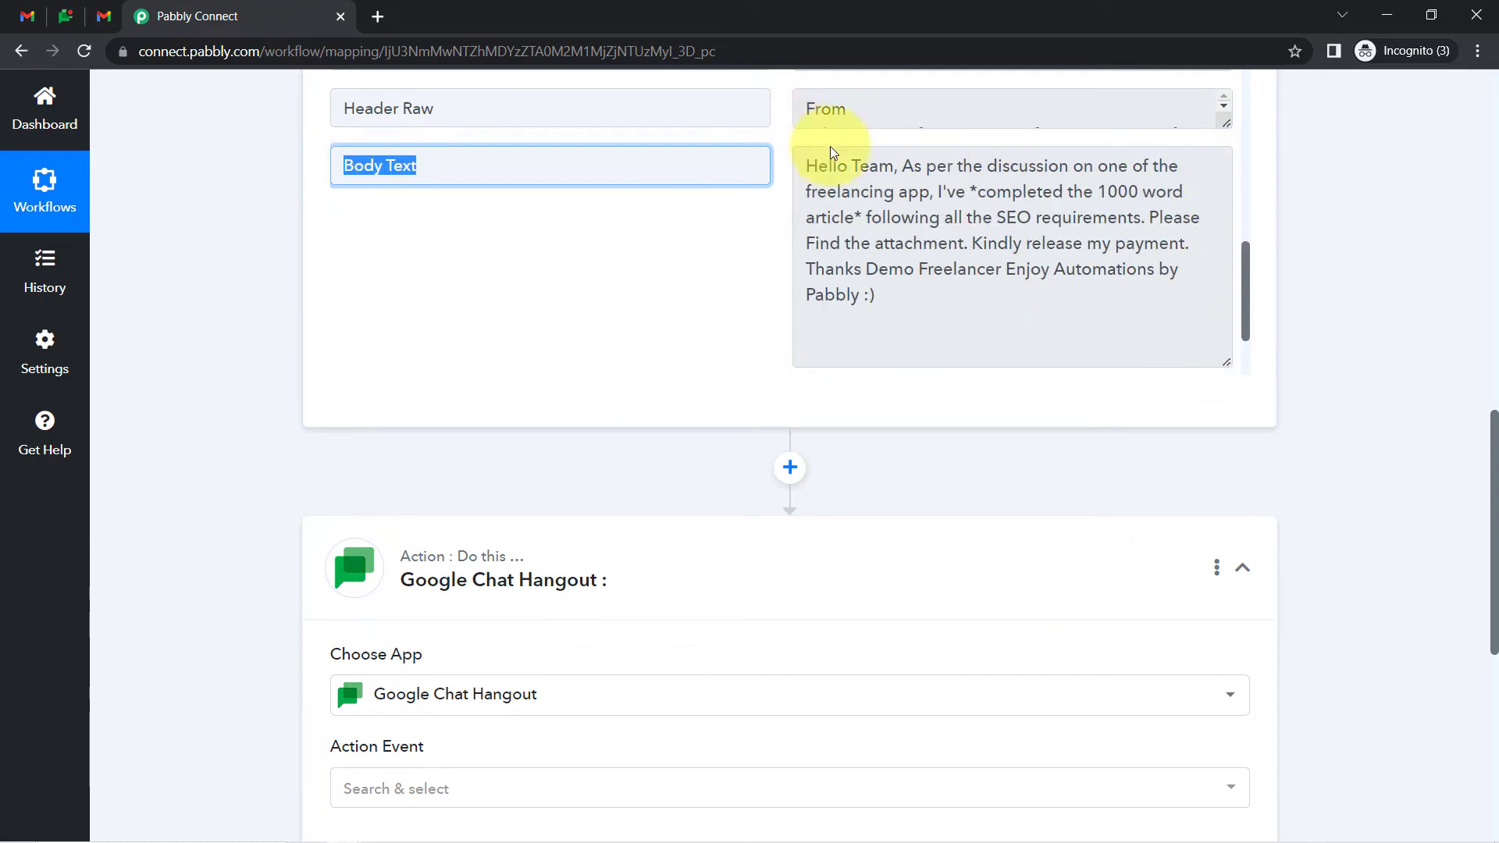
drag(946, 165, 1060, 219)
drag(1184, 218, 1127, 250)
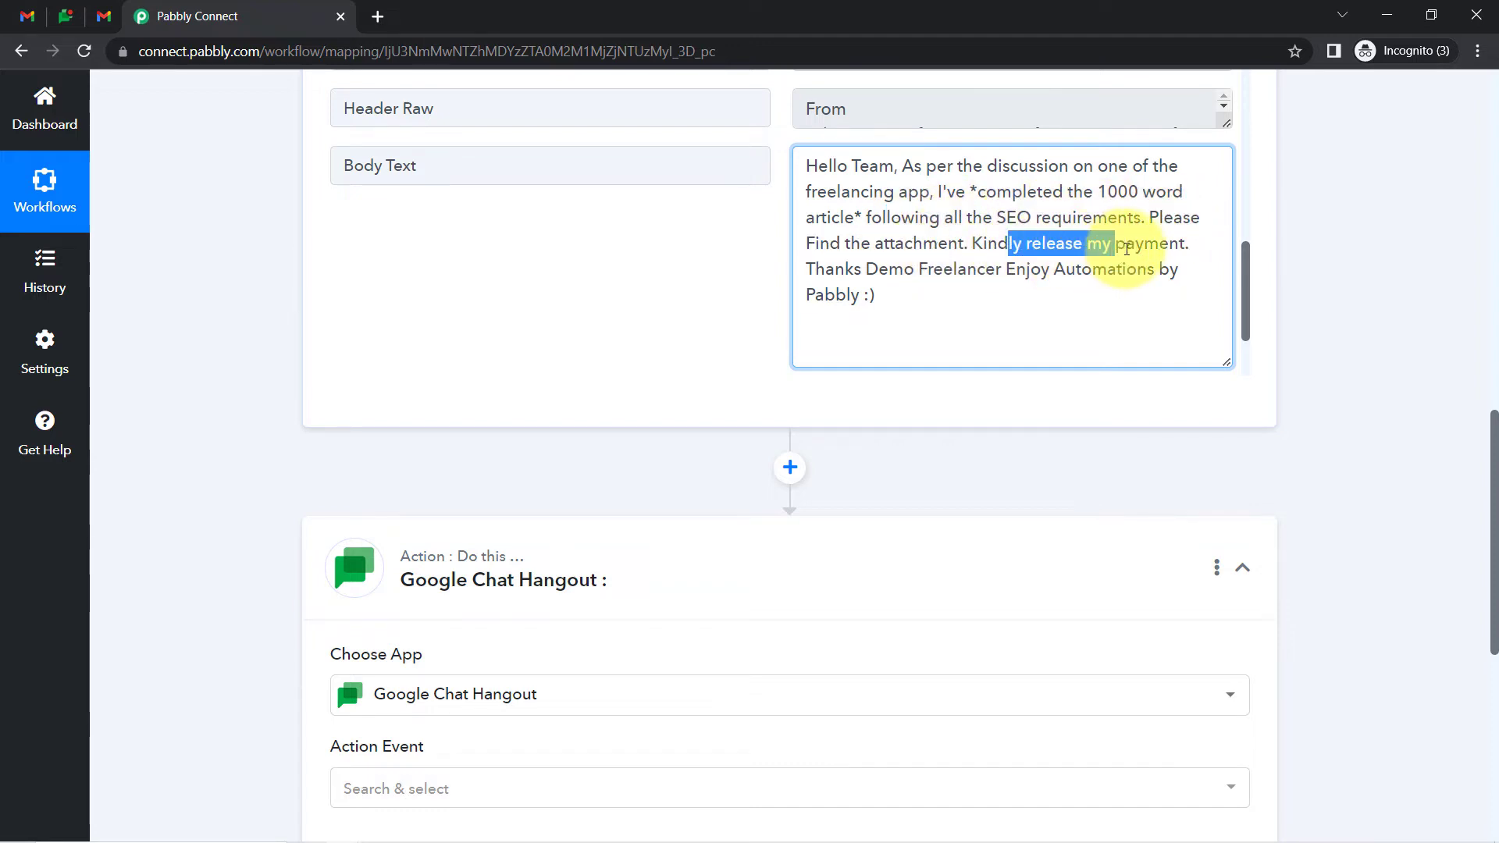
drag(888, 269, 1157, 274)
click(893, 289)
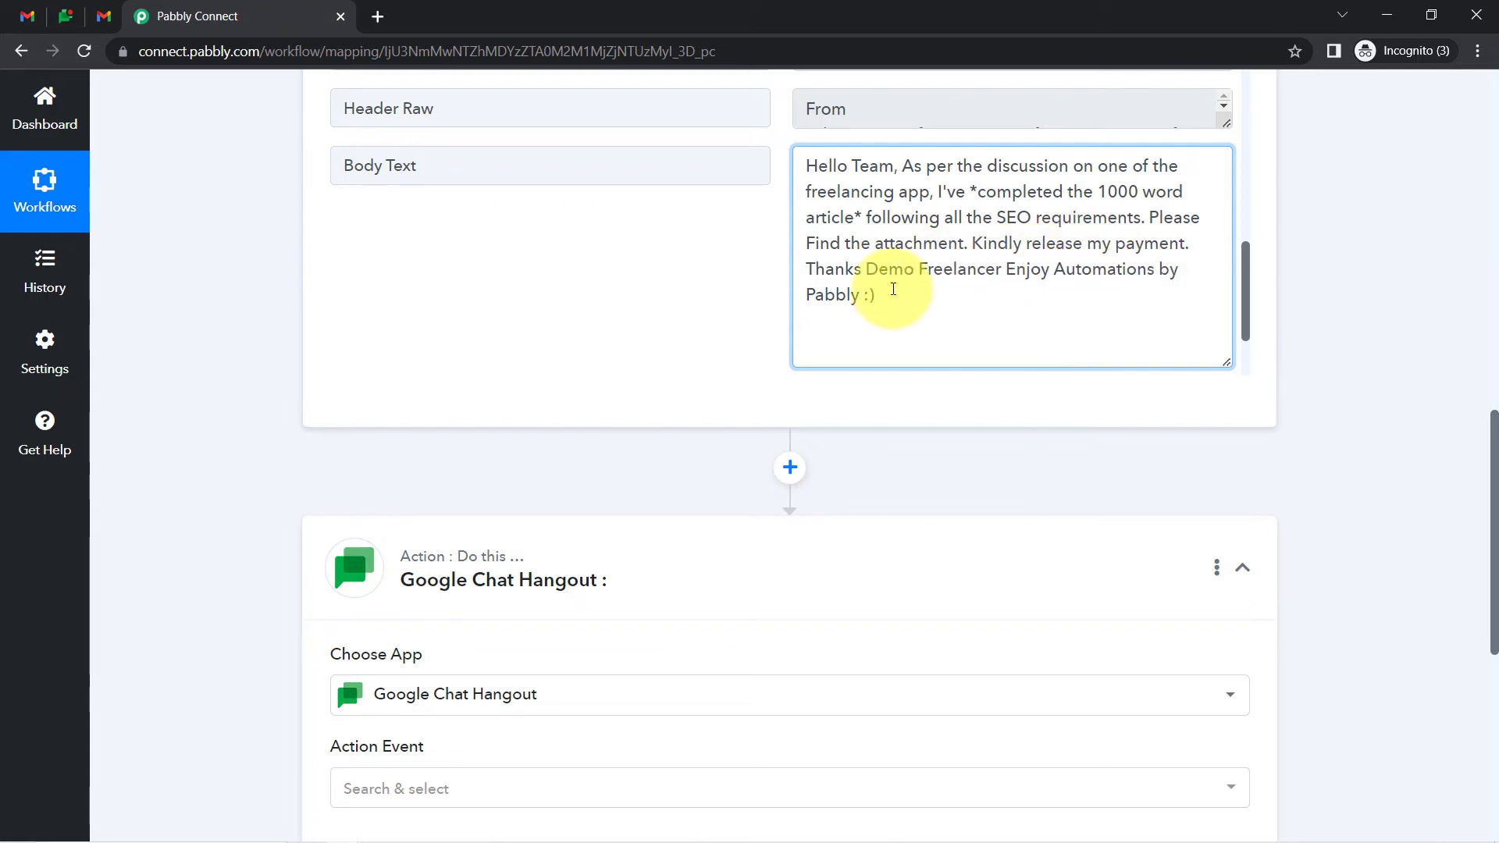
key(ctrl+a)
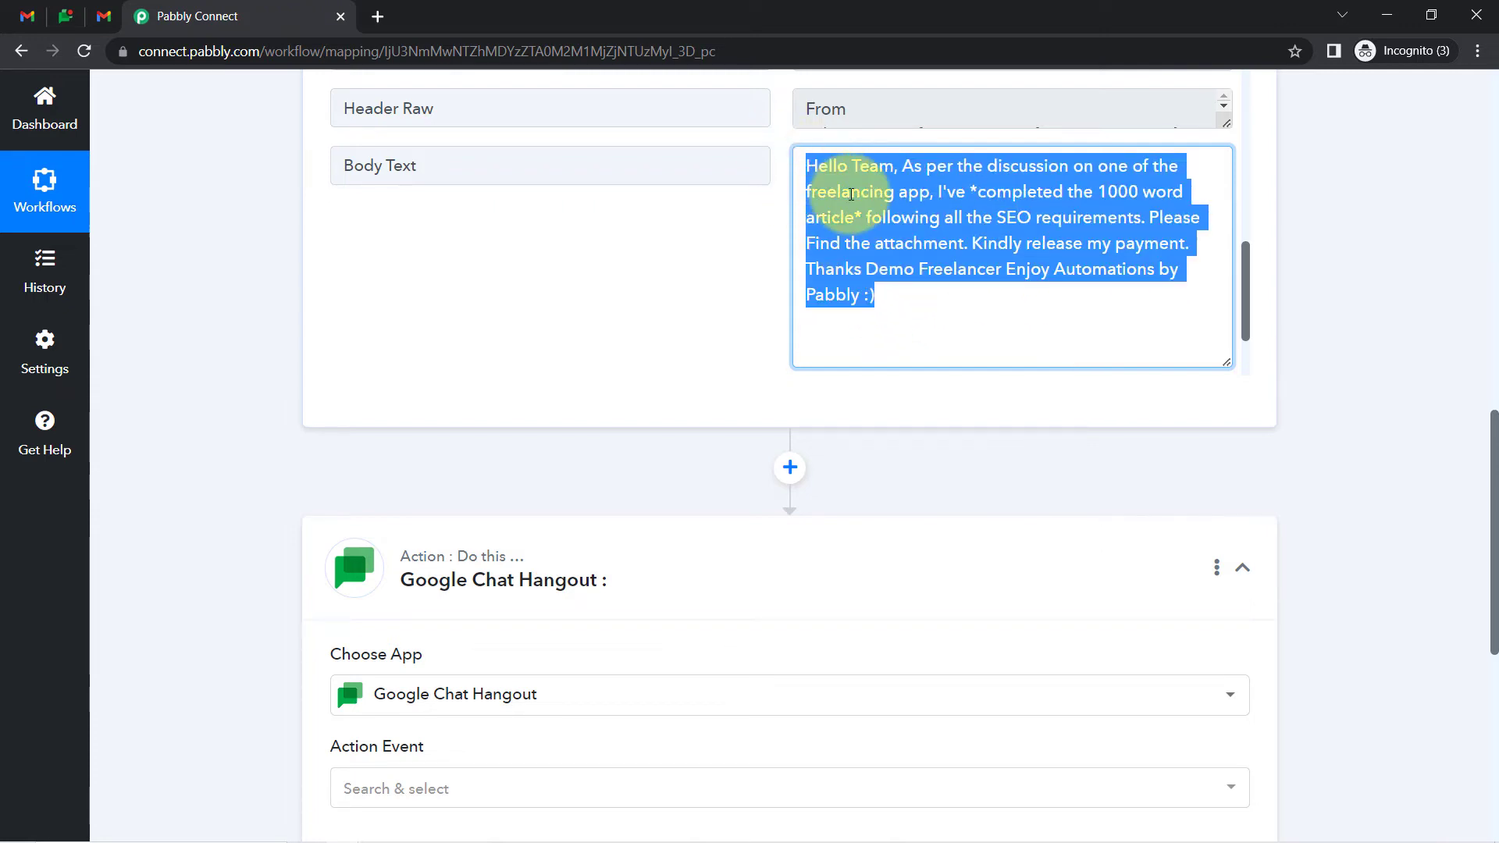
click(836, 197)
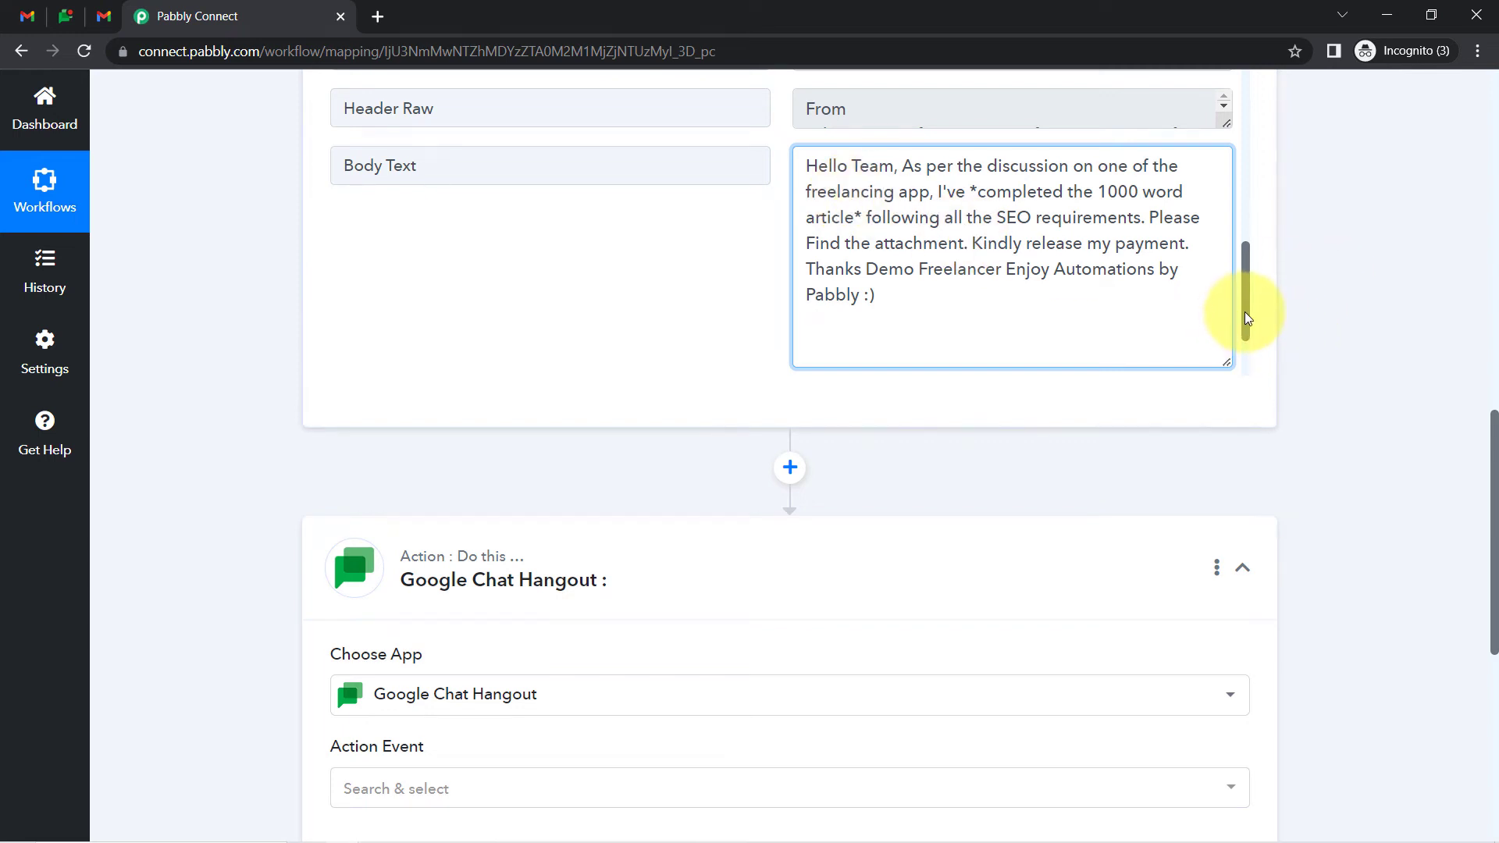
drag(1246, 318, 1248, 361)
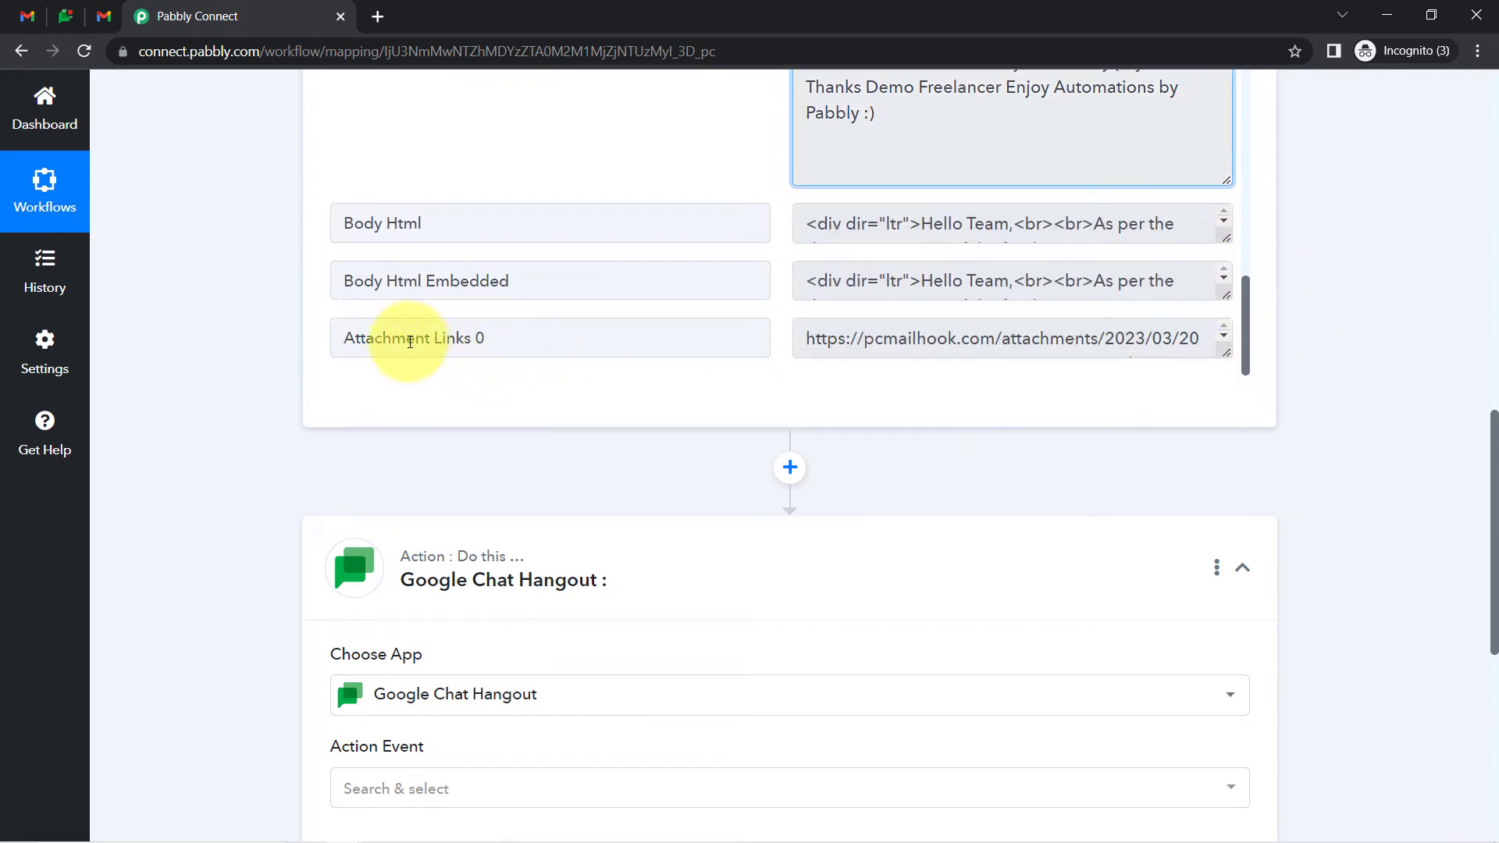
Open the Attachment Links 0 URL to confirm the attached PDF arrived, then close it
drag(409, 342, 1037, 351)
drag(1227, 353, 1227, 430)
click(1171, 368)
key(ctrl+a)
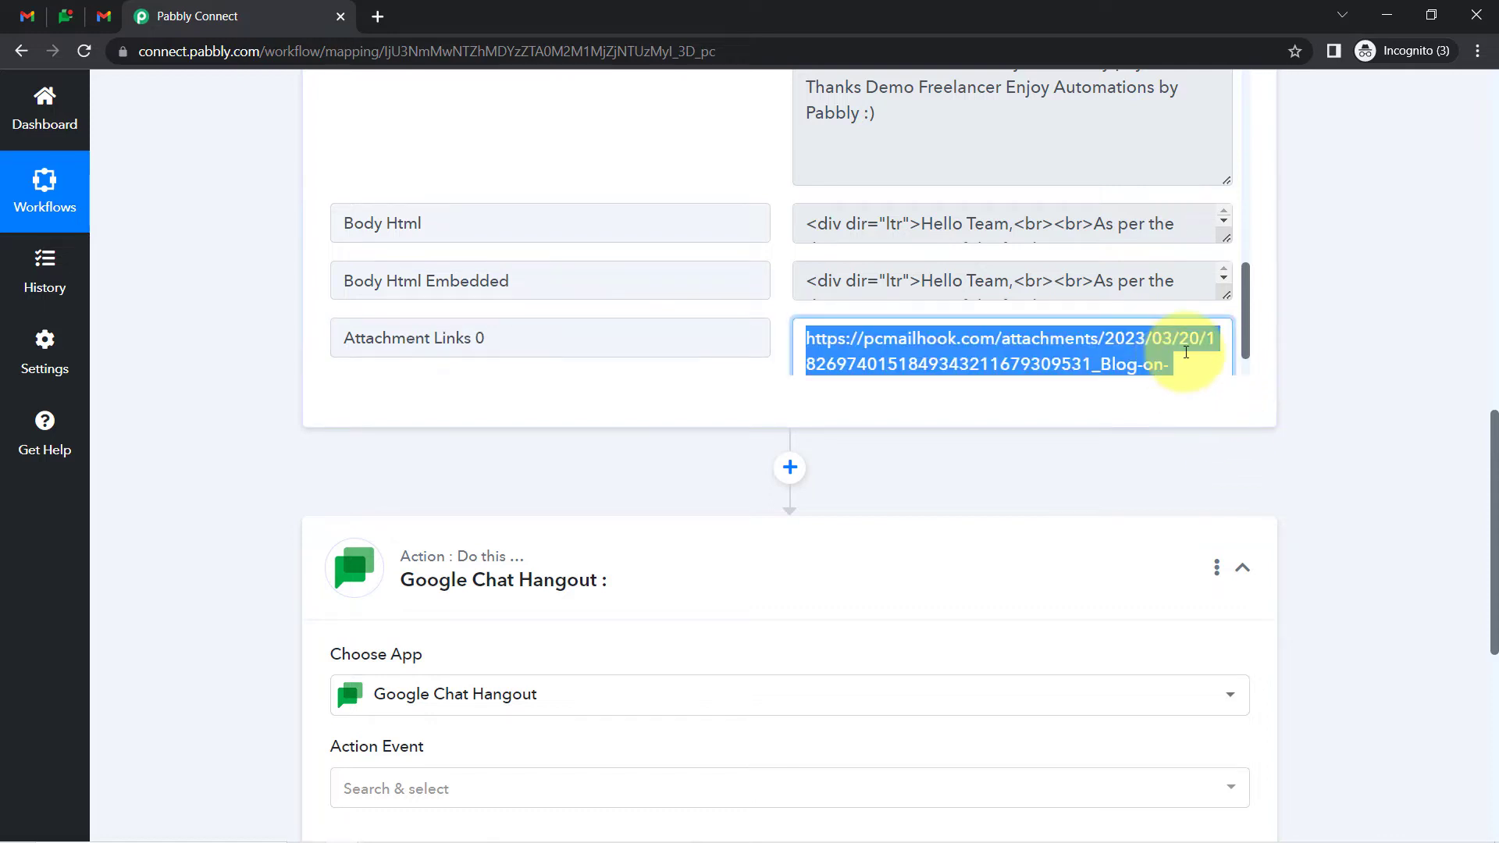
right_click(1108, 360)
click(1171, 448)
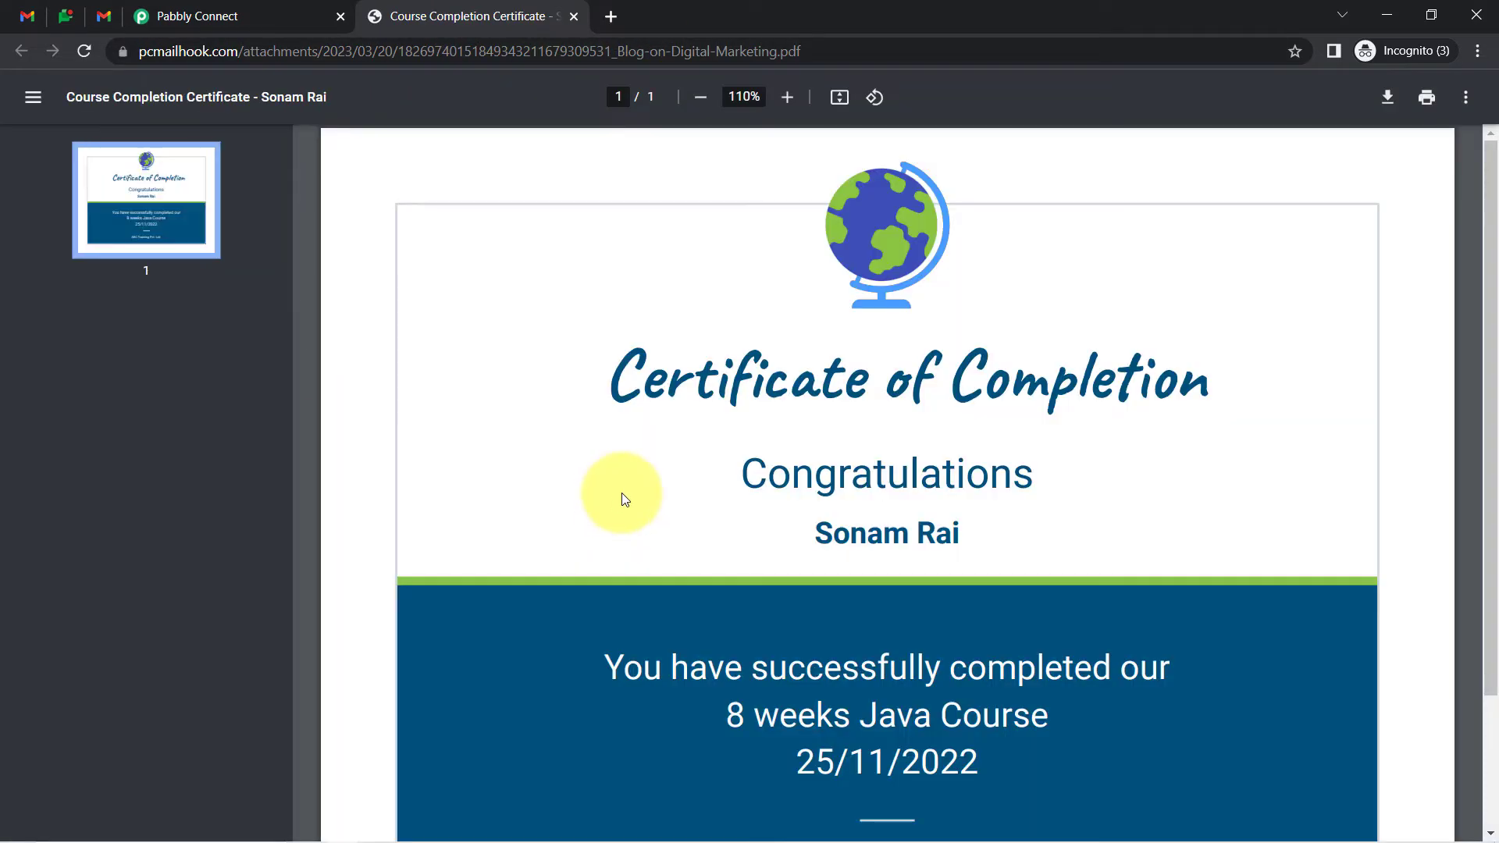
click(573, 17)
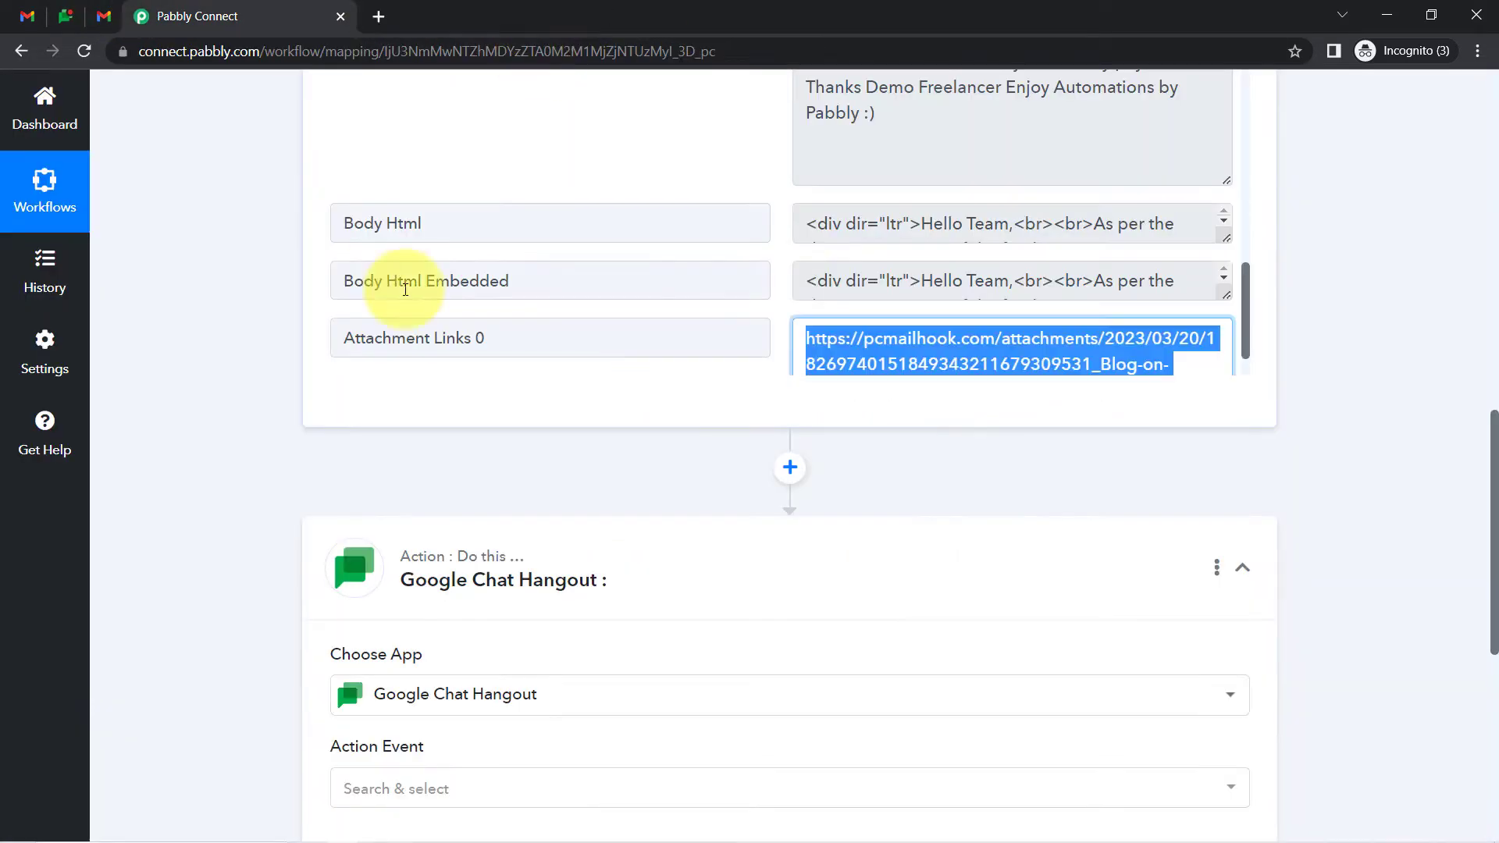
click(163, 402)
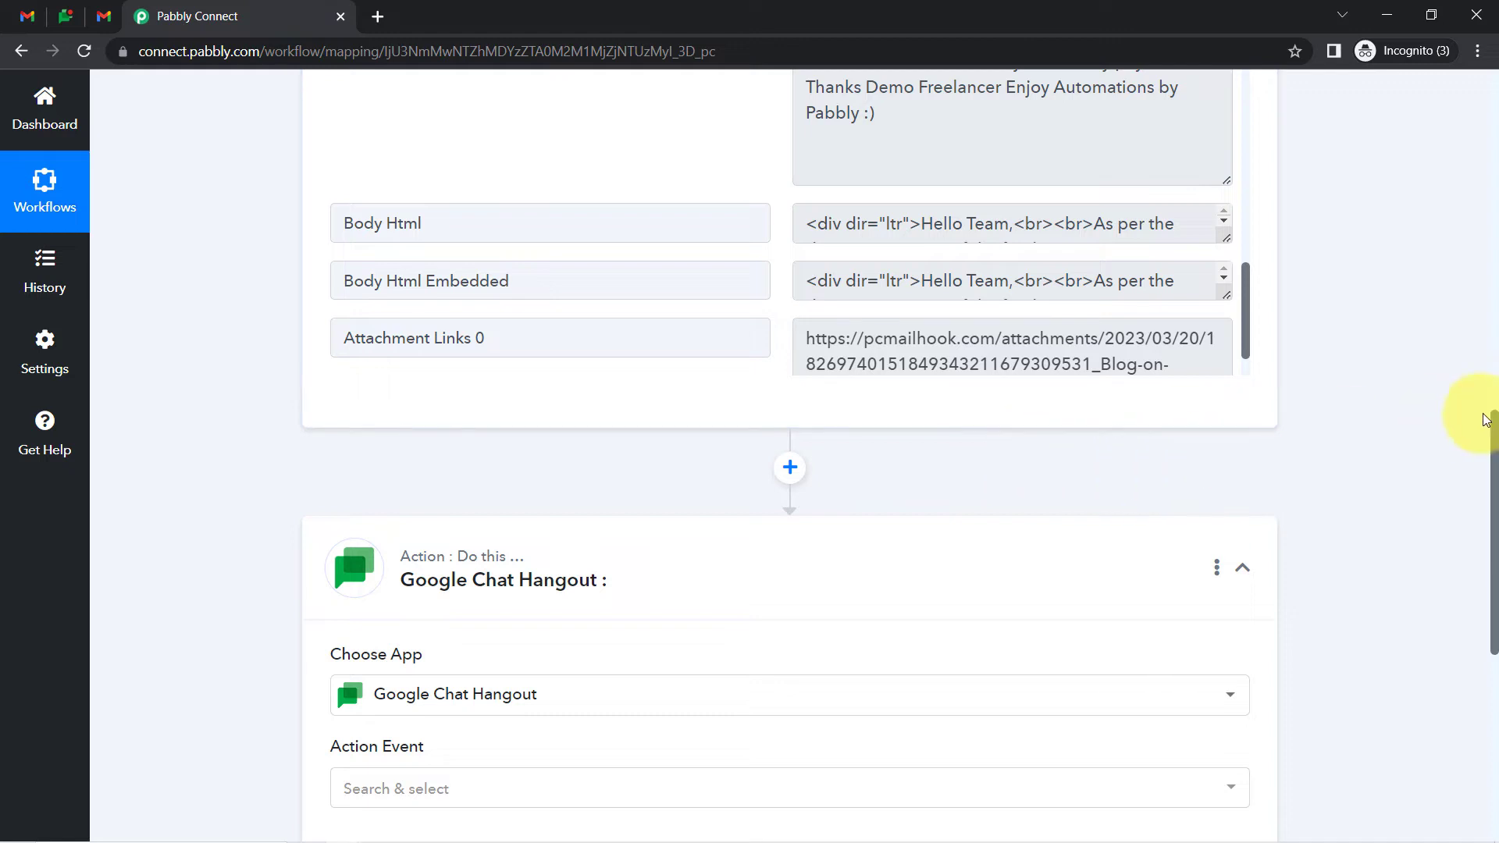
drag(1492, 421, 1491, 570)
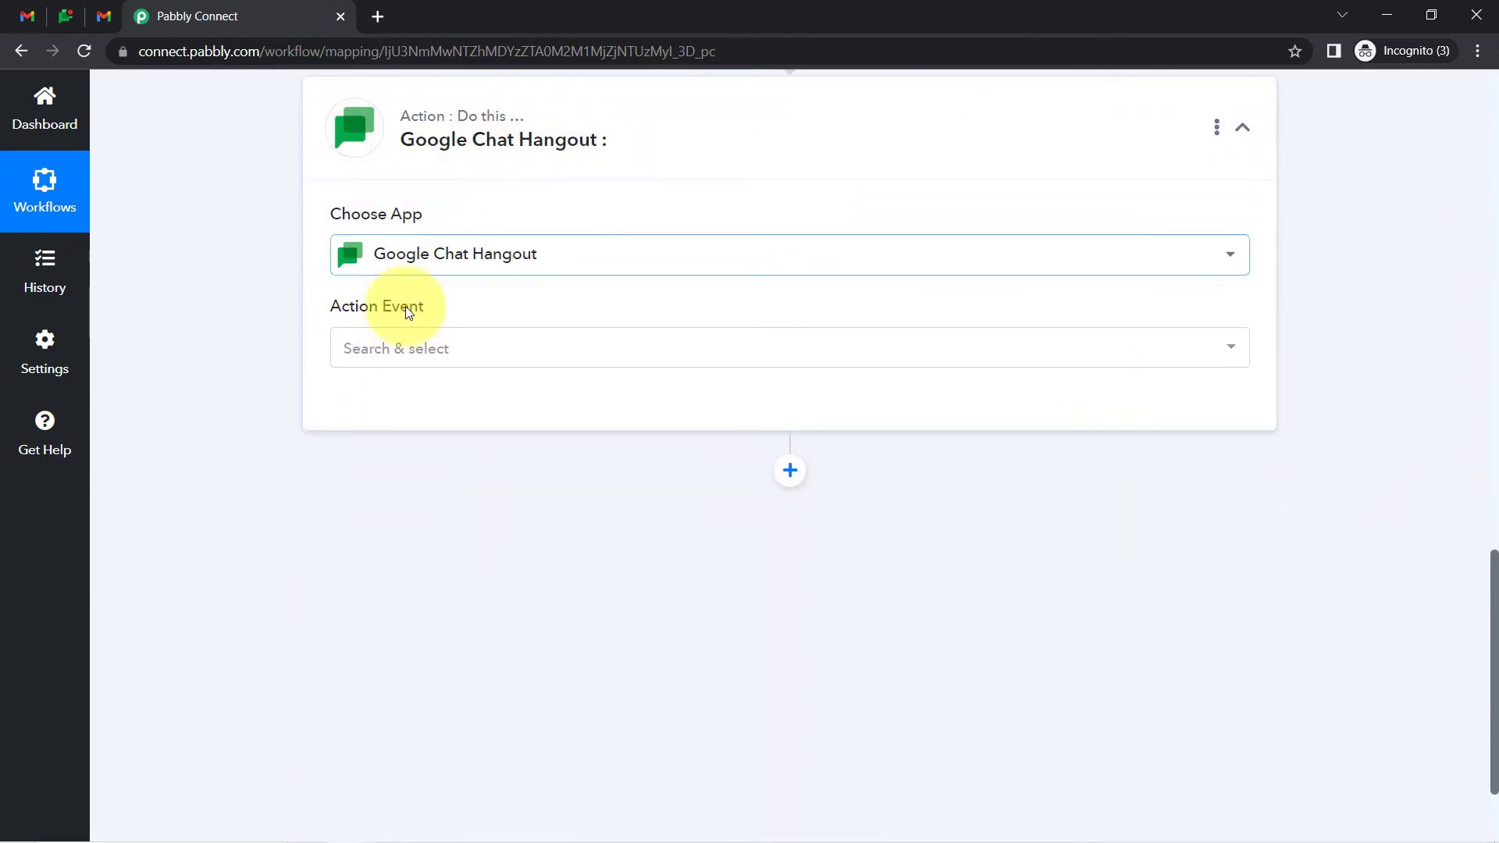
Set the Google Chat Hangout action event to Create Message and connect it
click(371, 345)
click(384, 437)
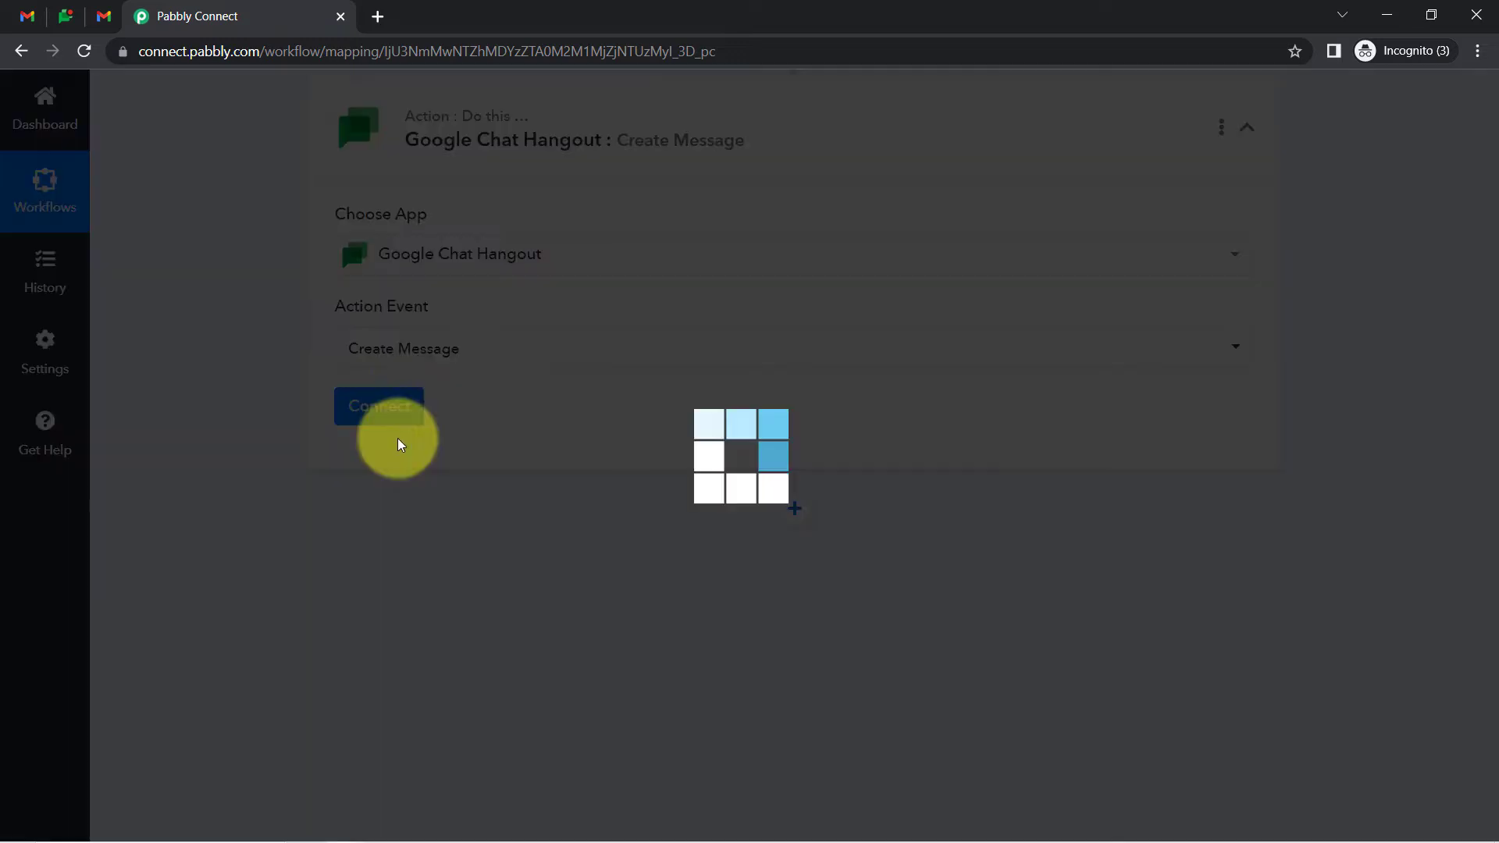
click(364, 416)
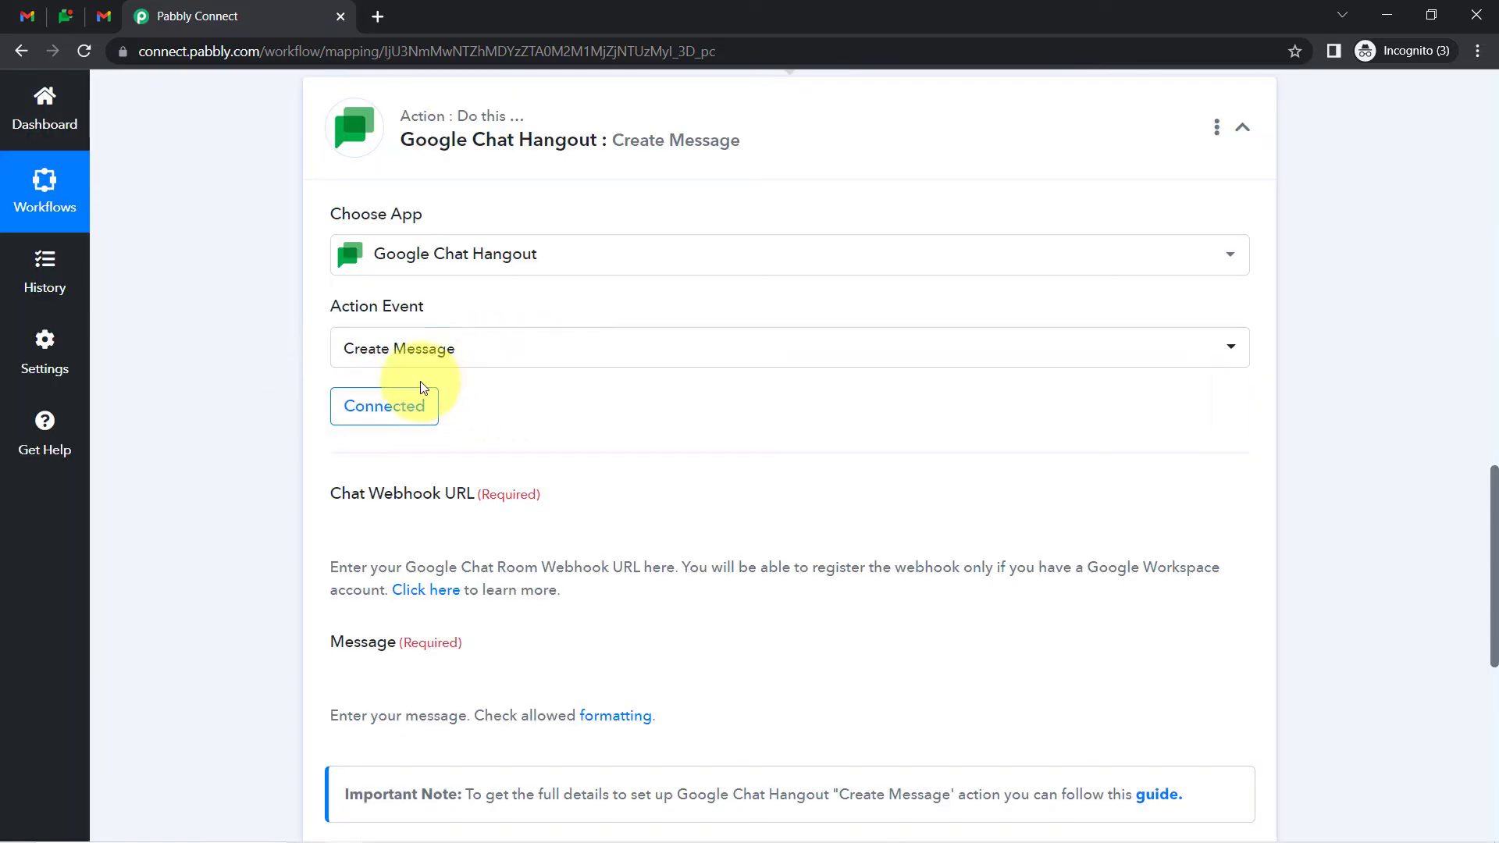
click(1493, 468)
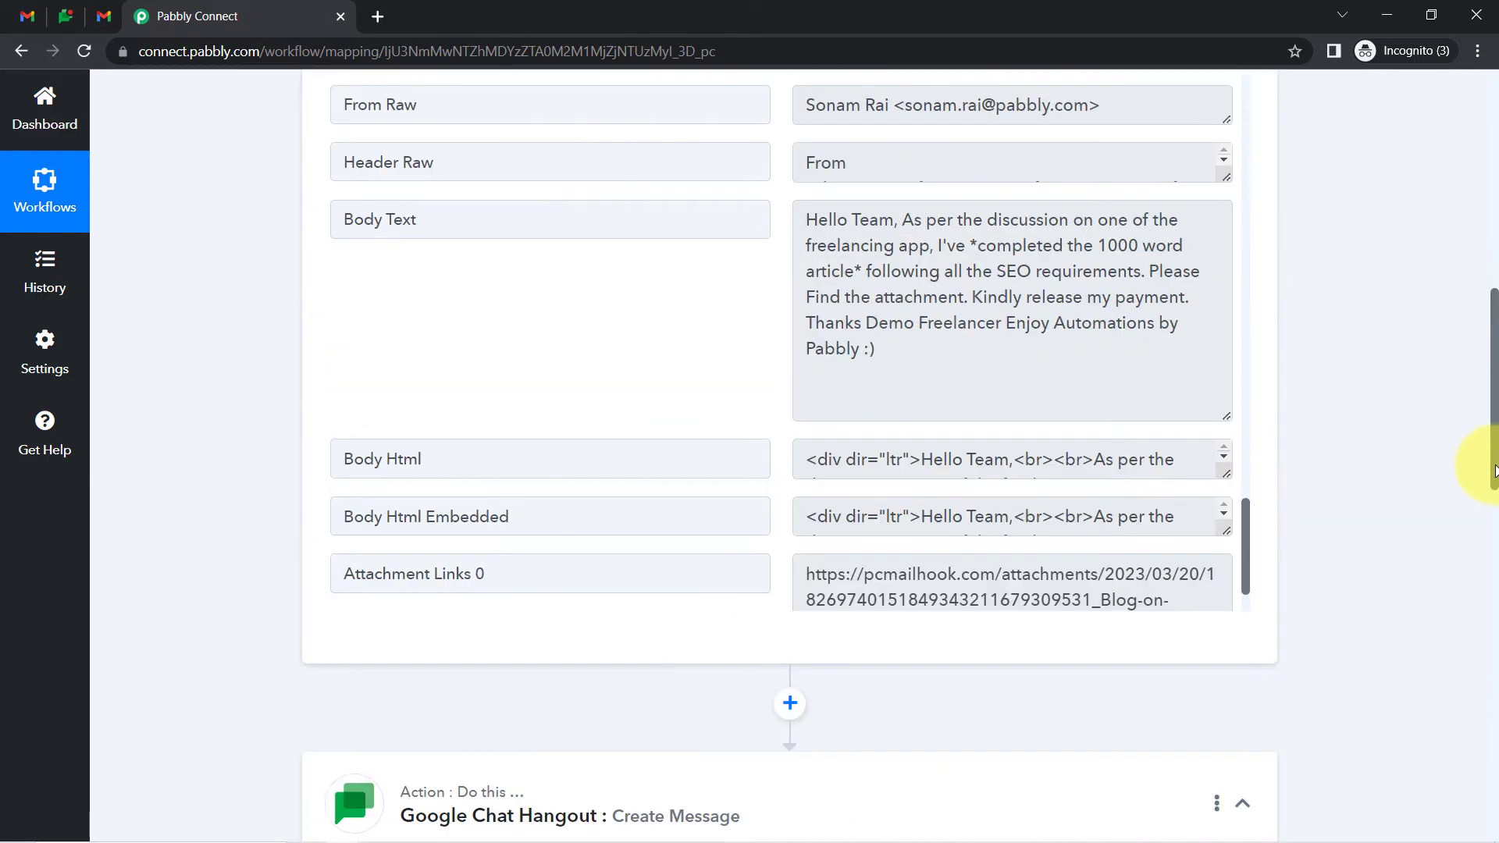
drag(1493, 461, 1476, 695)
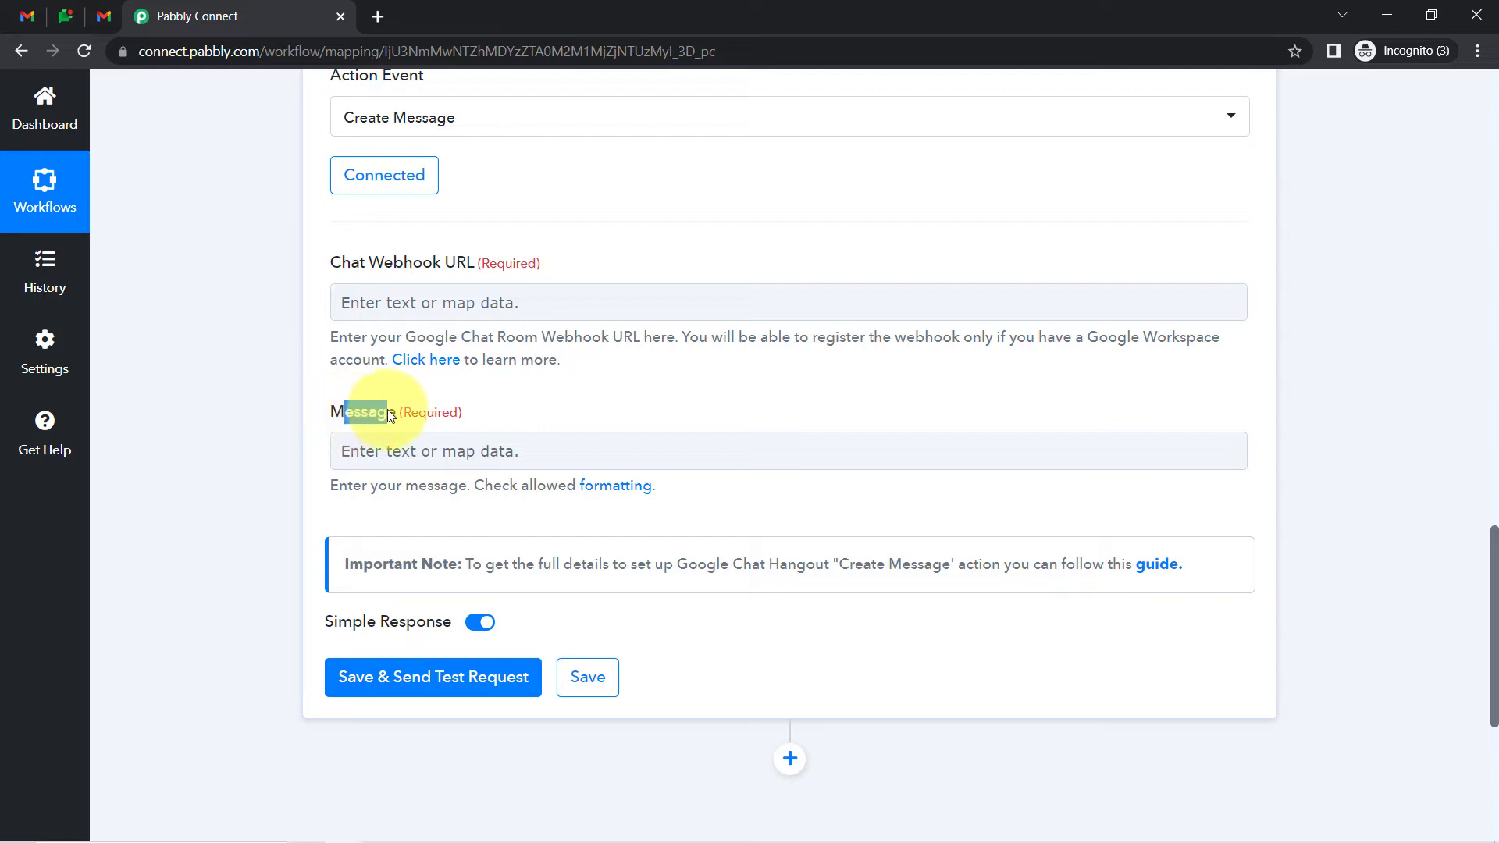
right_click(427, 359)
Open the 'Click here' Pabbly Forum webhook guide in a new tab, then return to Blog Review Team
click(457, 369)
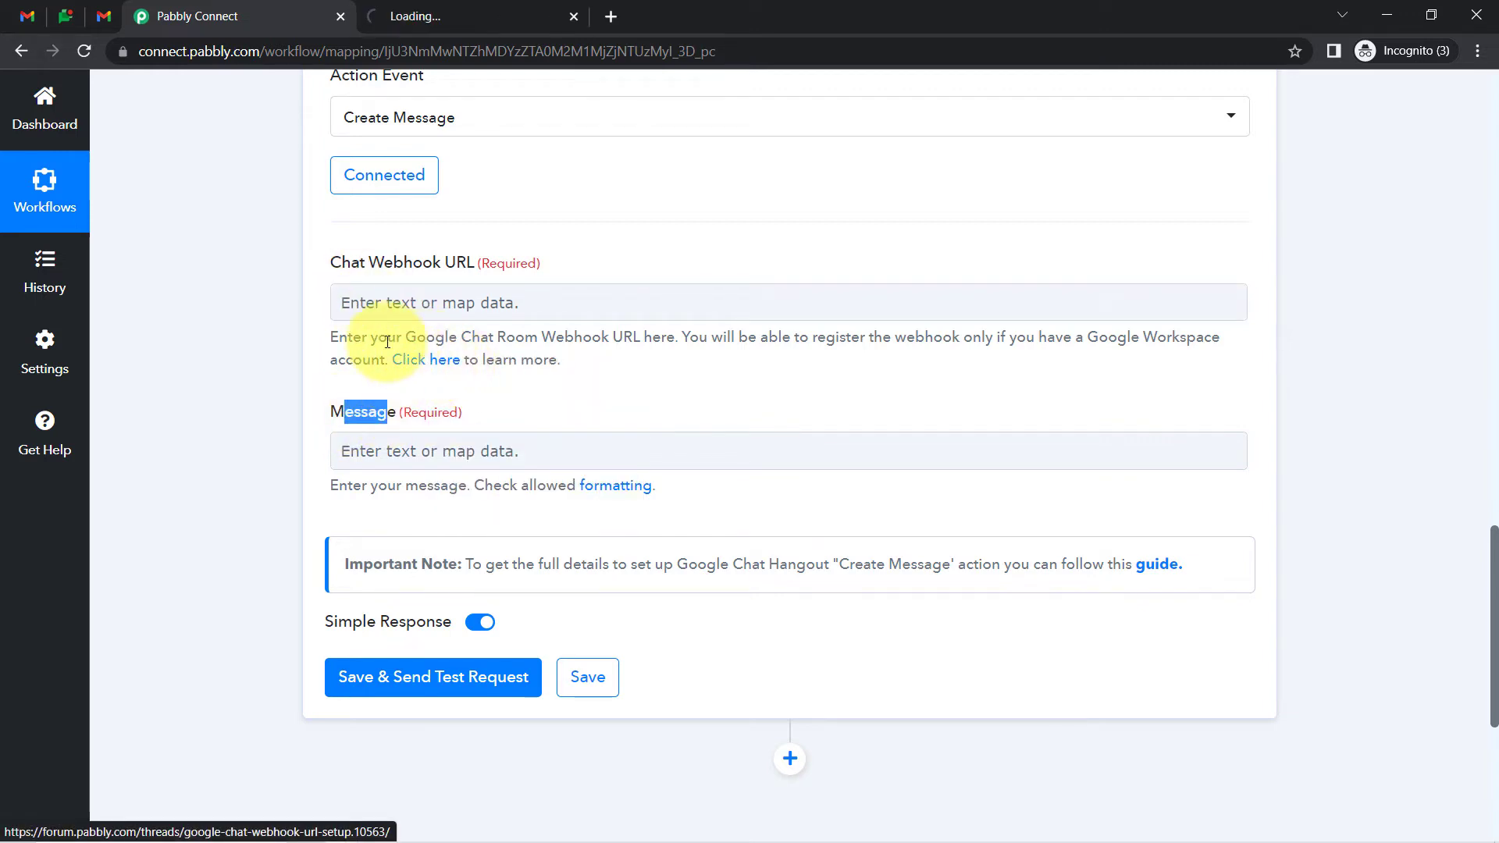
drag(387, 337, 418, 337)
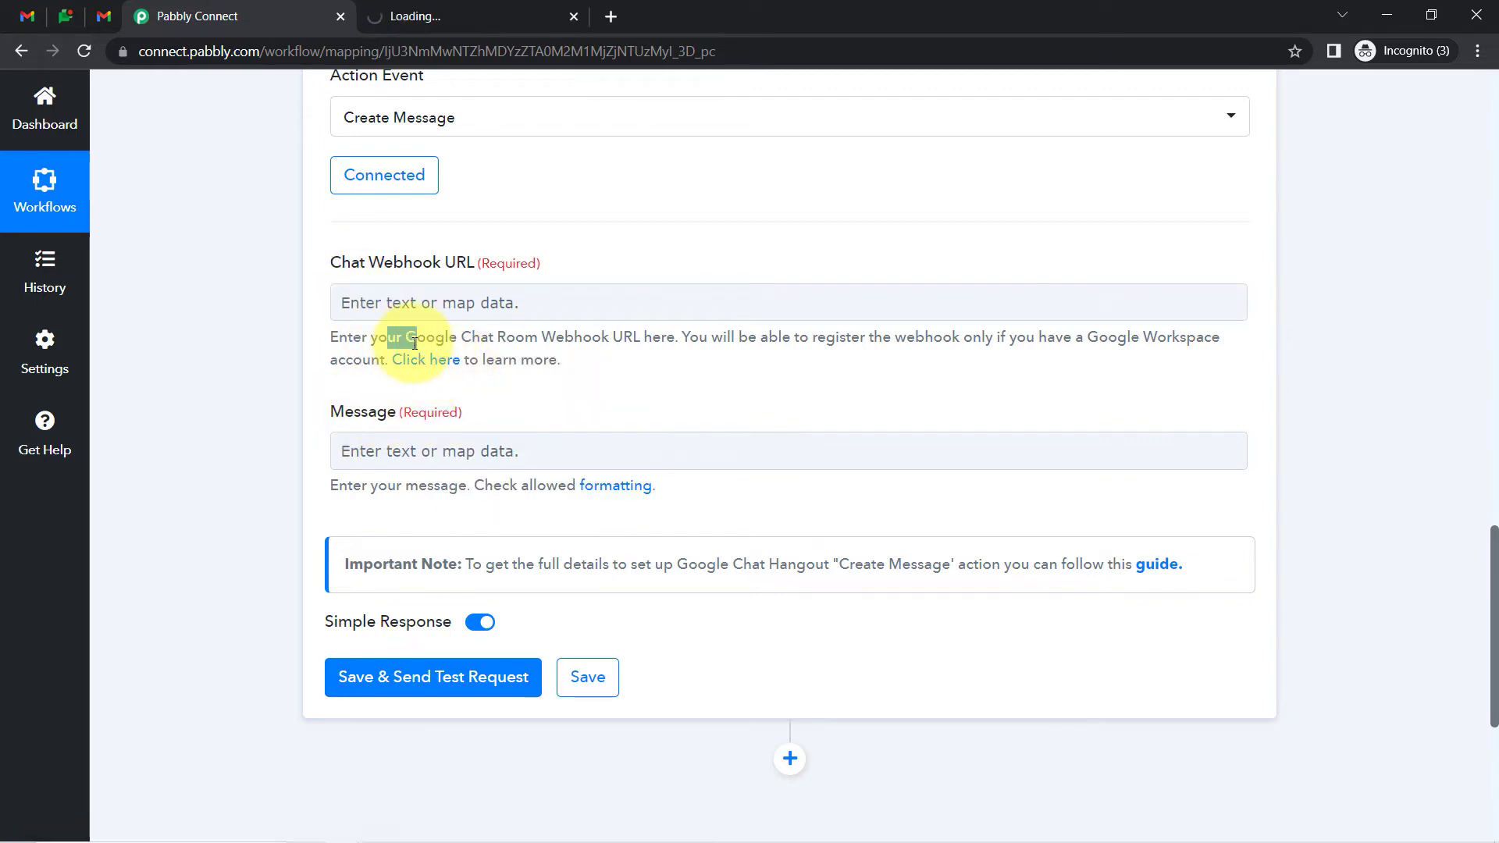
click(440, 6)
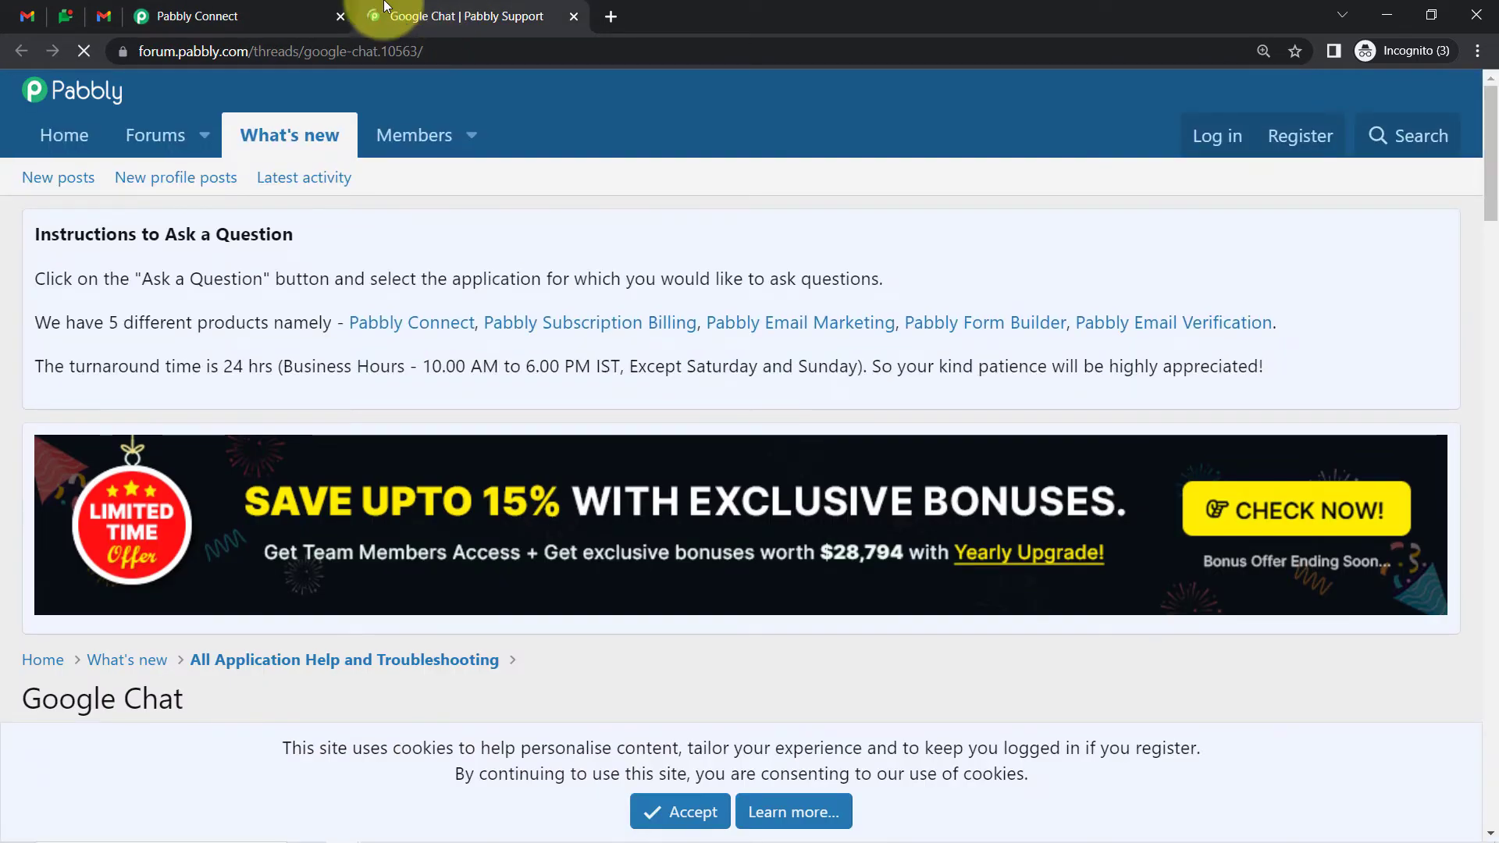
click(63, 16)
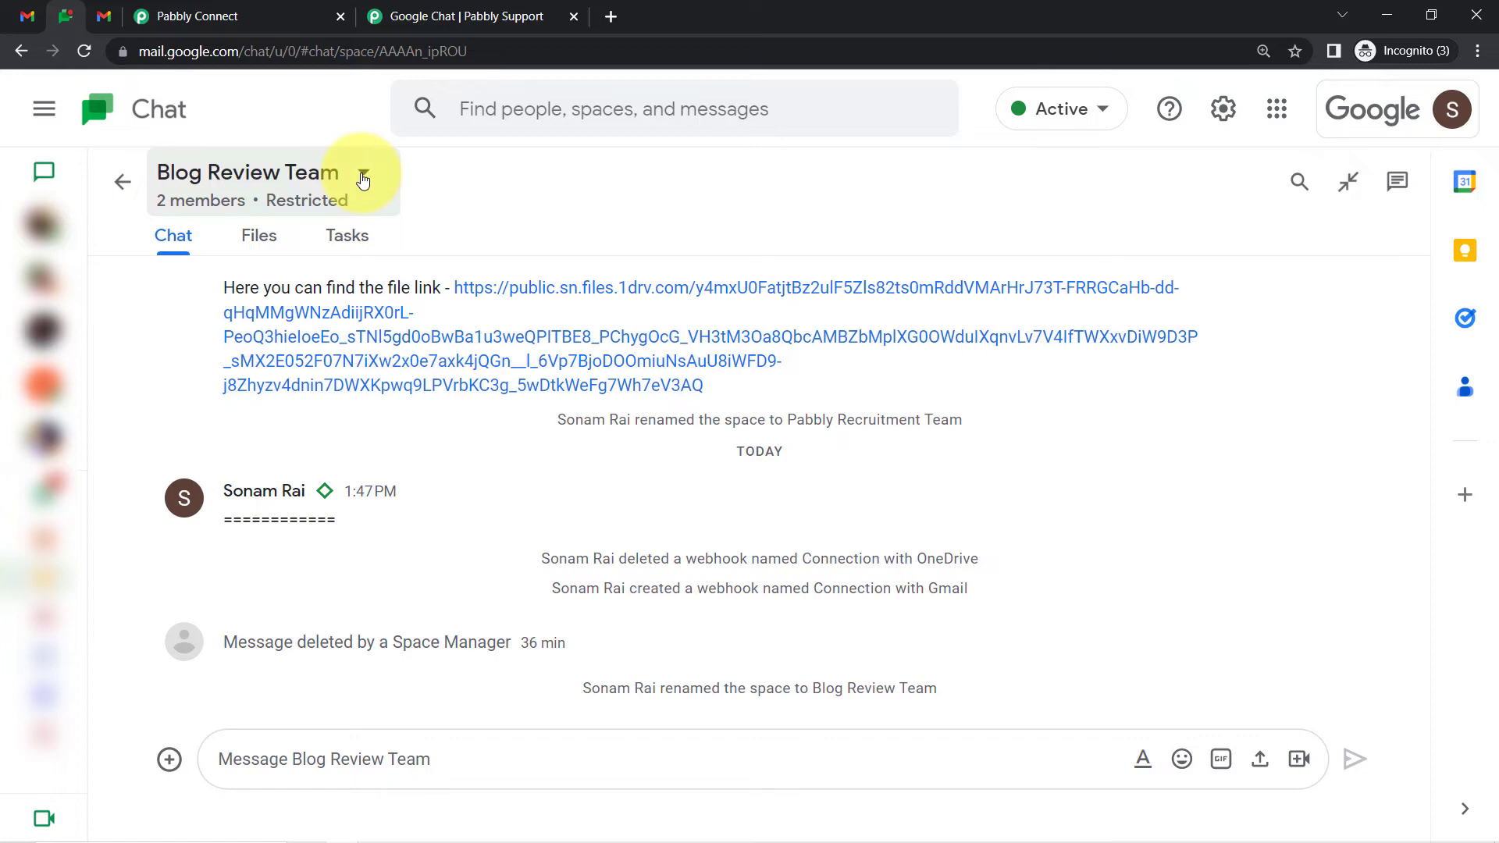
Delete the 'Connection with Gmail' webhook and start a new one named 'Connection with gmail app'
click(363, 179)
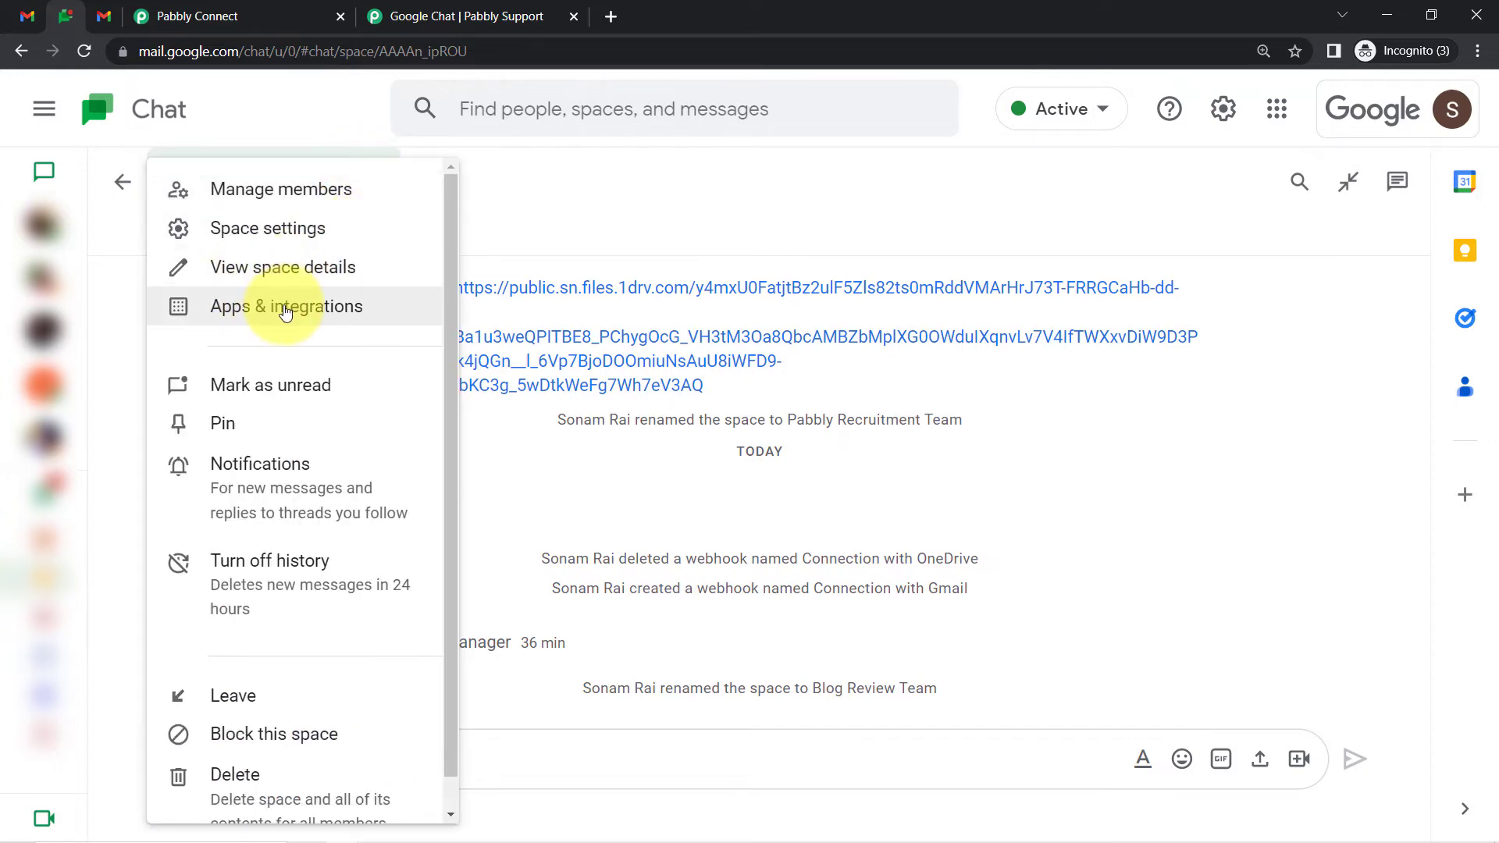
click(285, 311)
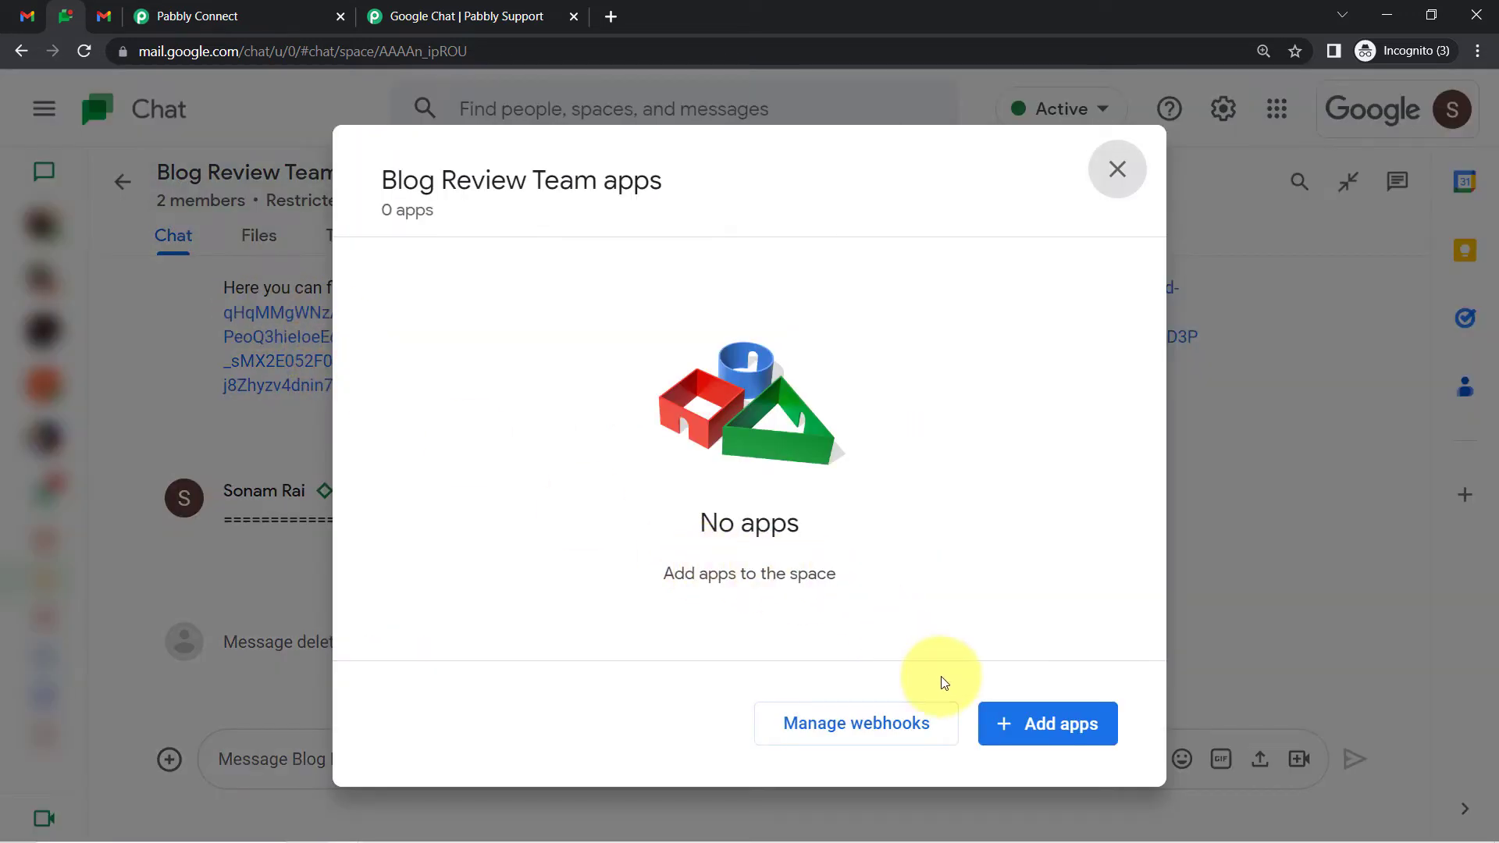
click(869, 720)
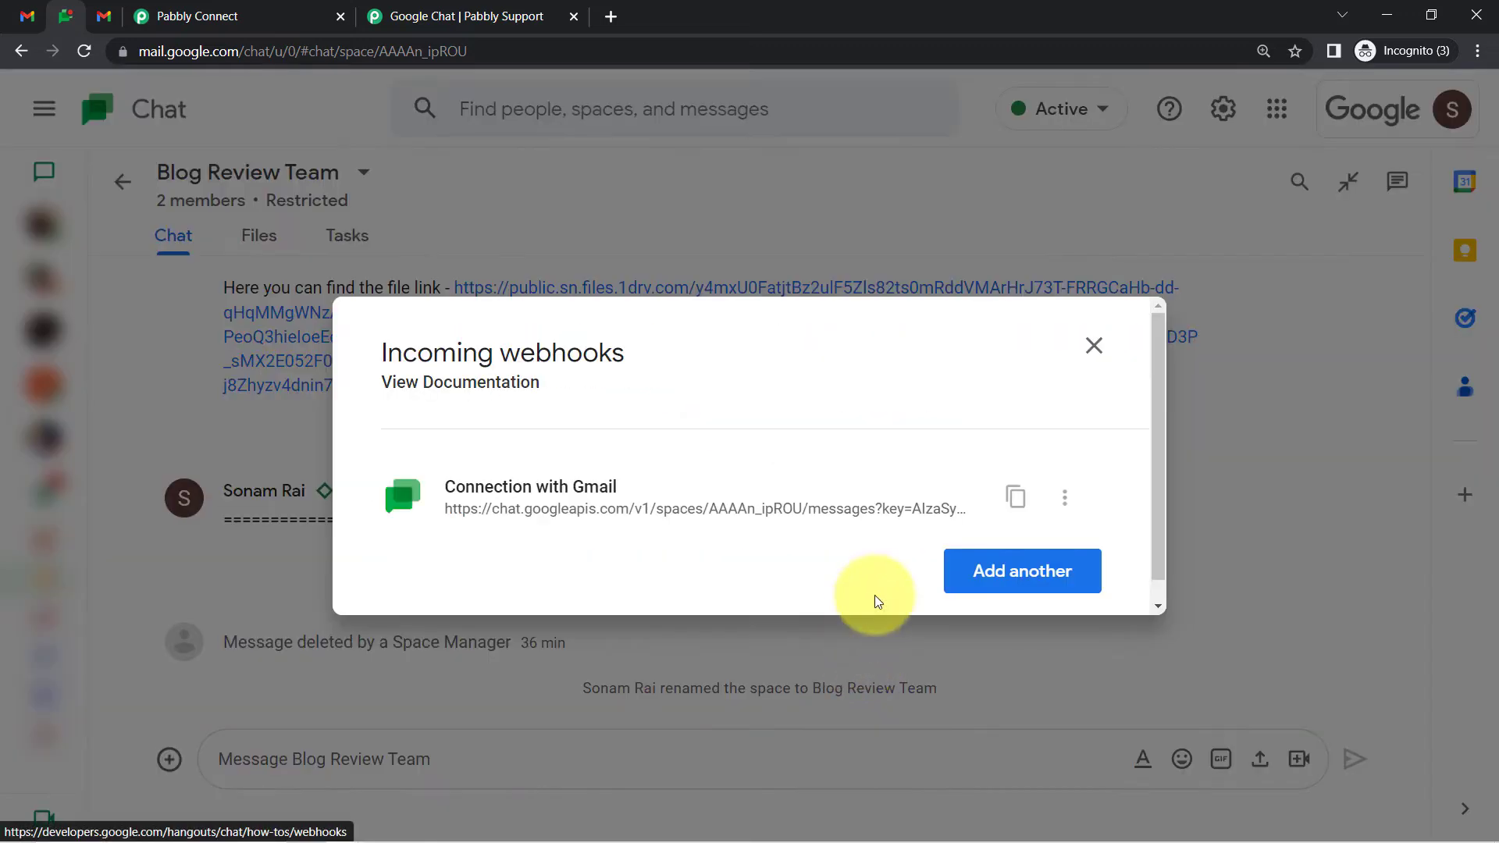
click(1066, 500)
click(982, 564)
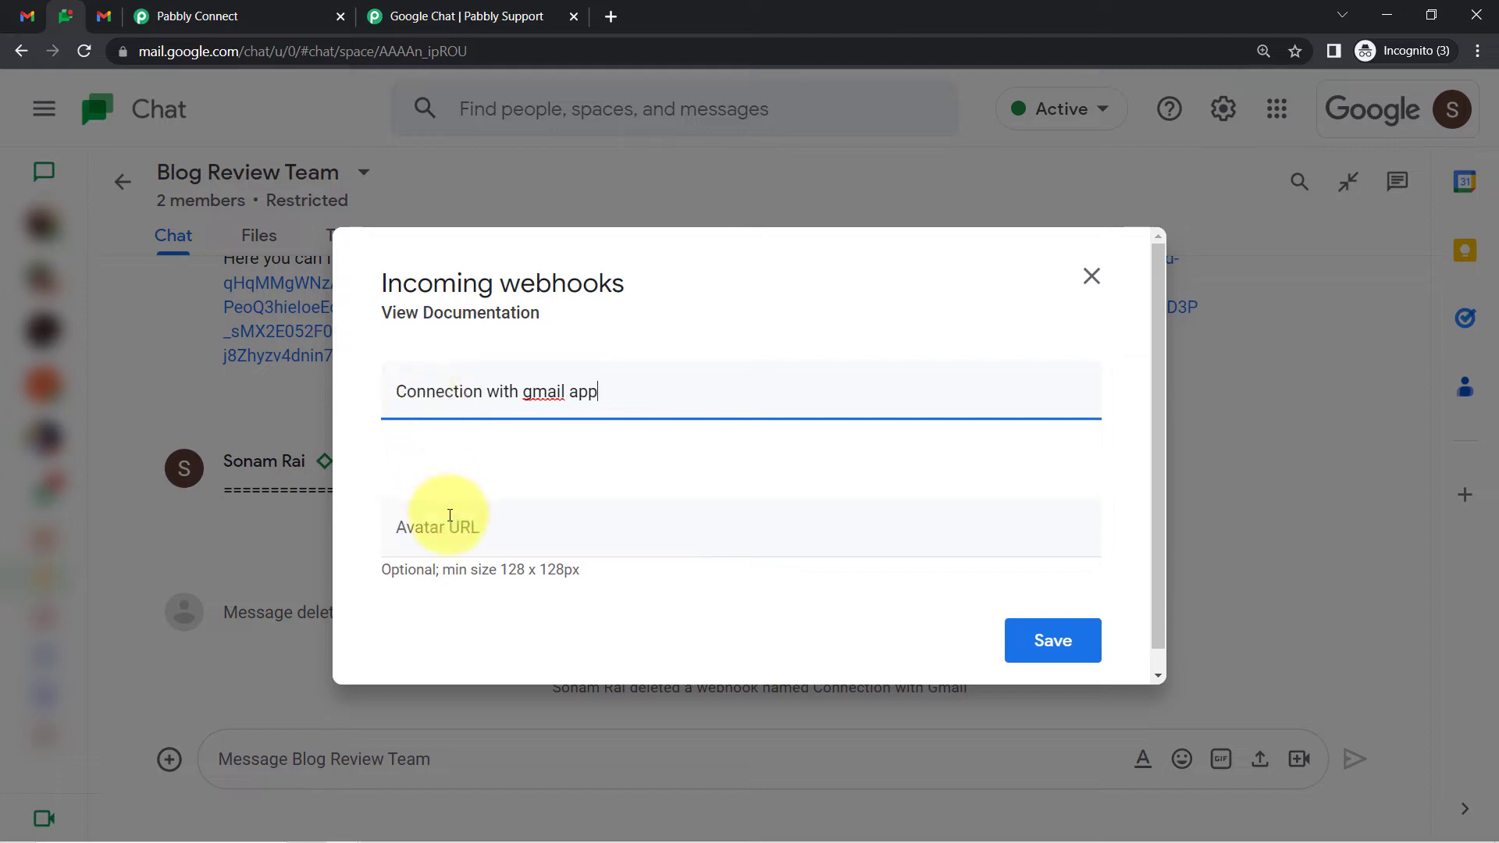
click(433, 519)
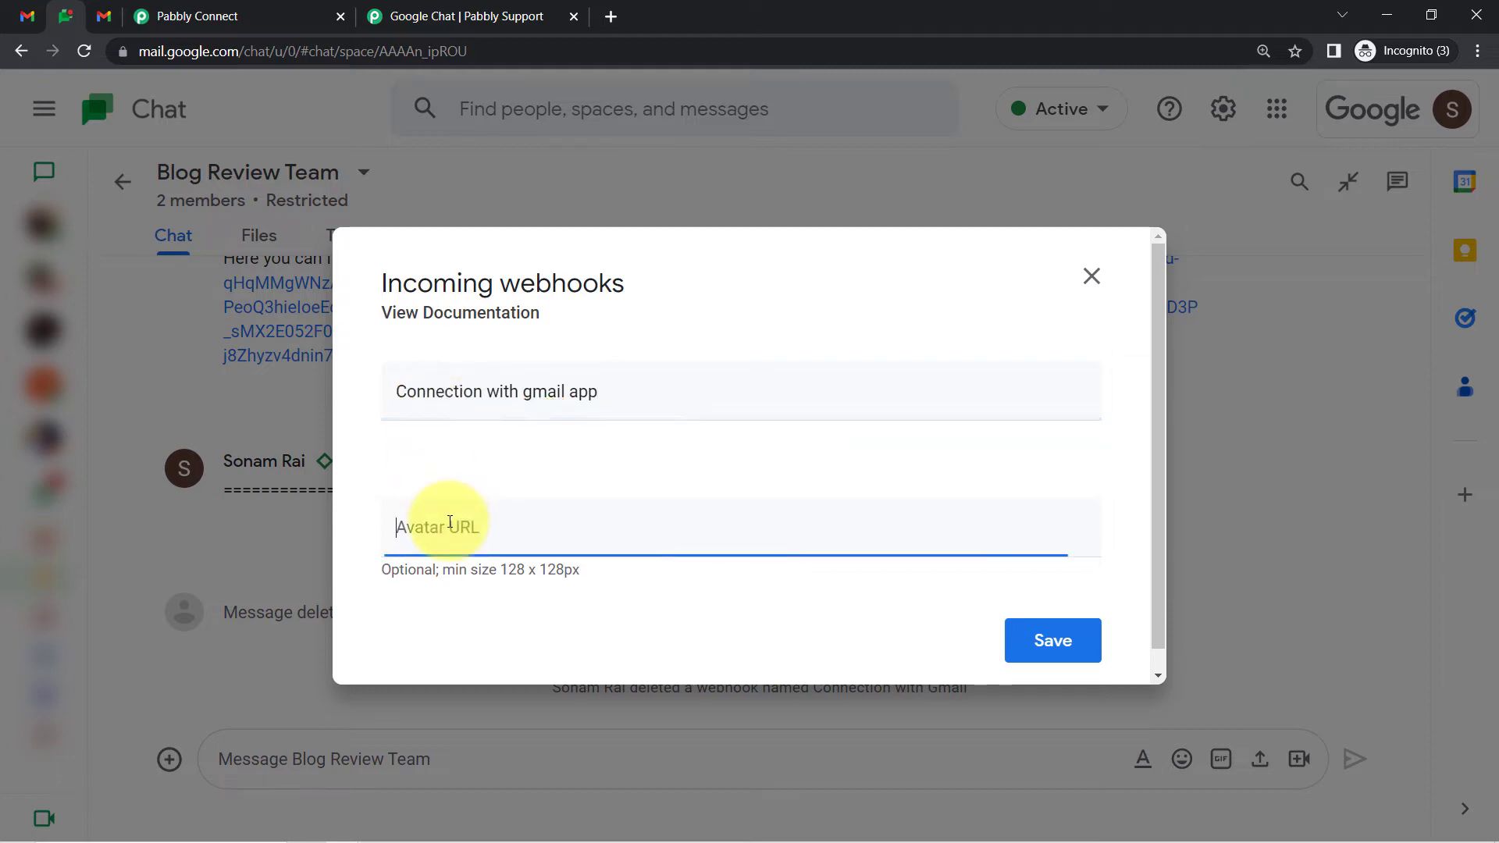
click(434, 14)
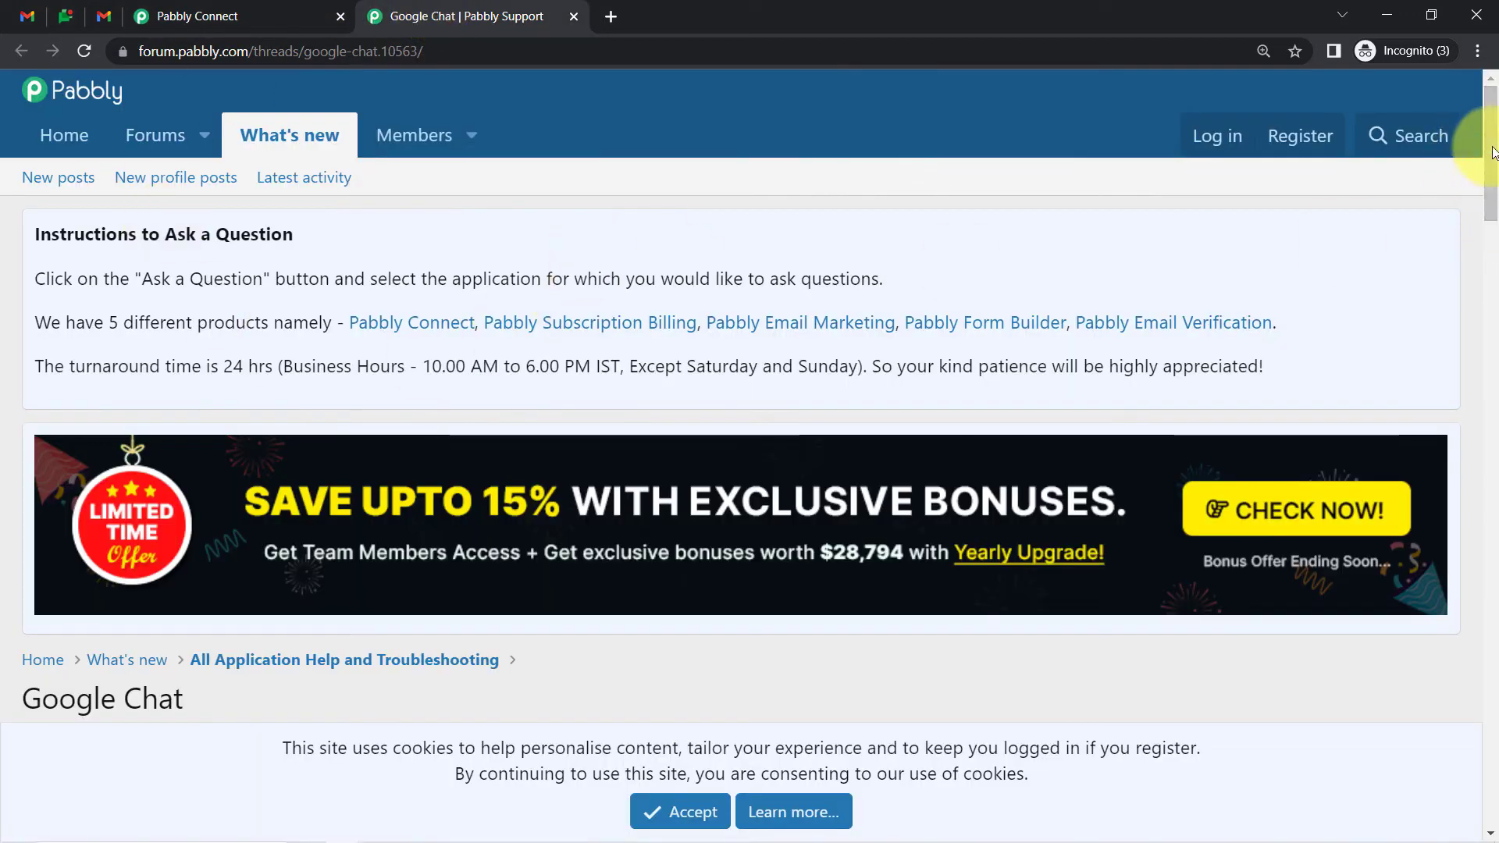
Copy the sample avatar image URL from the guide's 'Register the incoming webhook' steps
drag(1493, 152, 1493, 255)
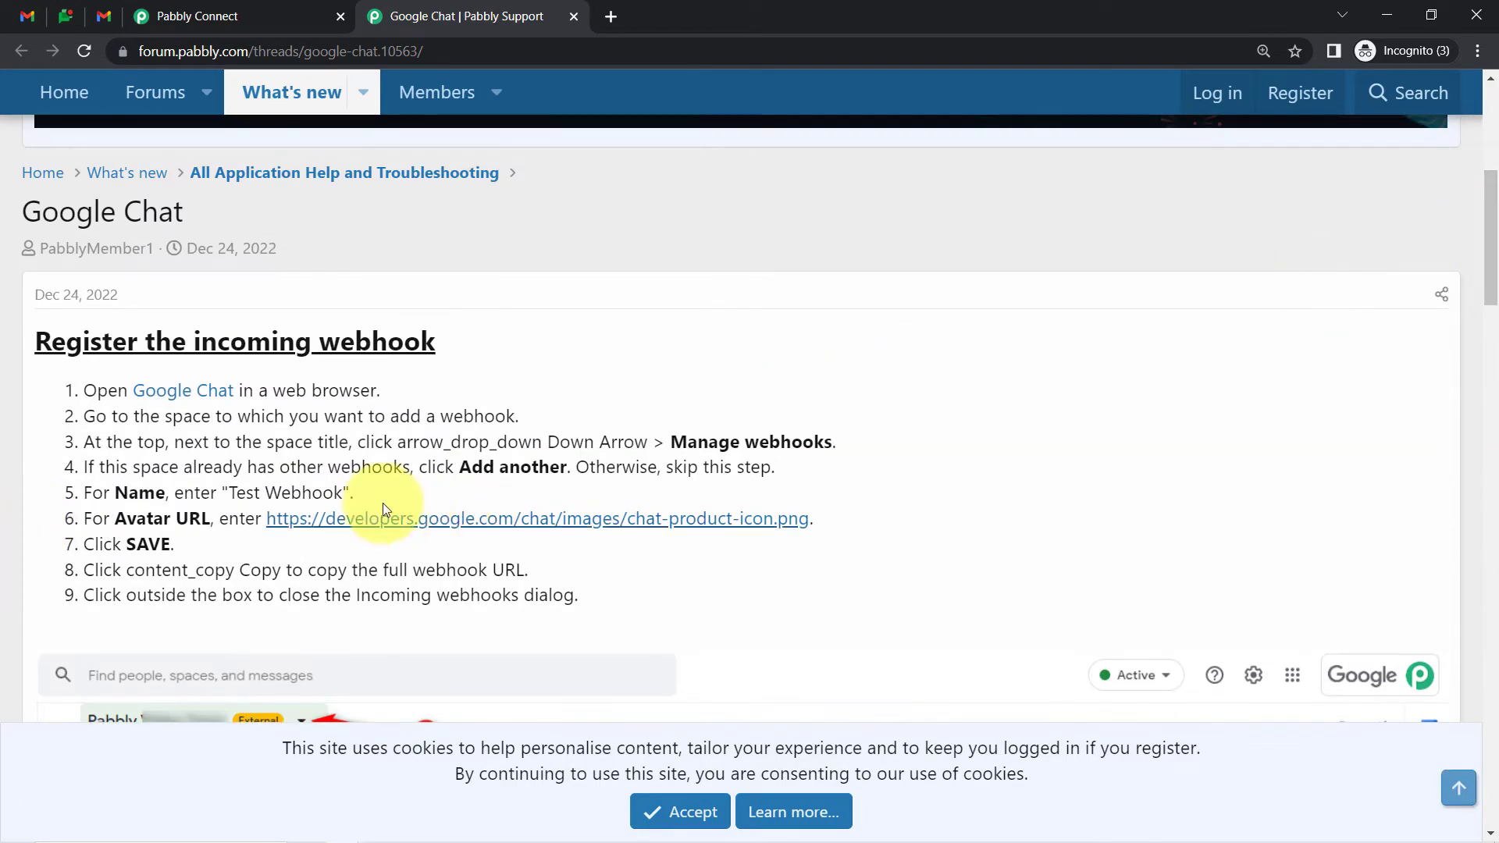
drag(287, 517, 812, 518)
key(ctrl+c)
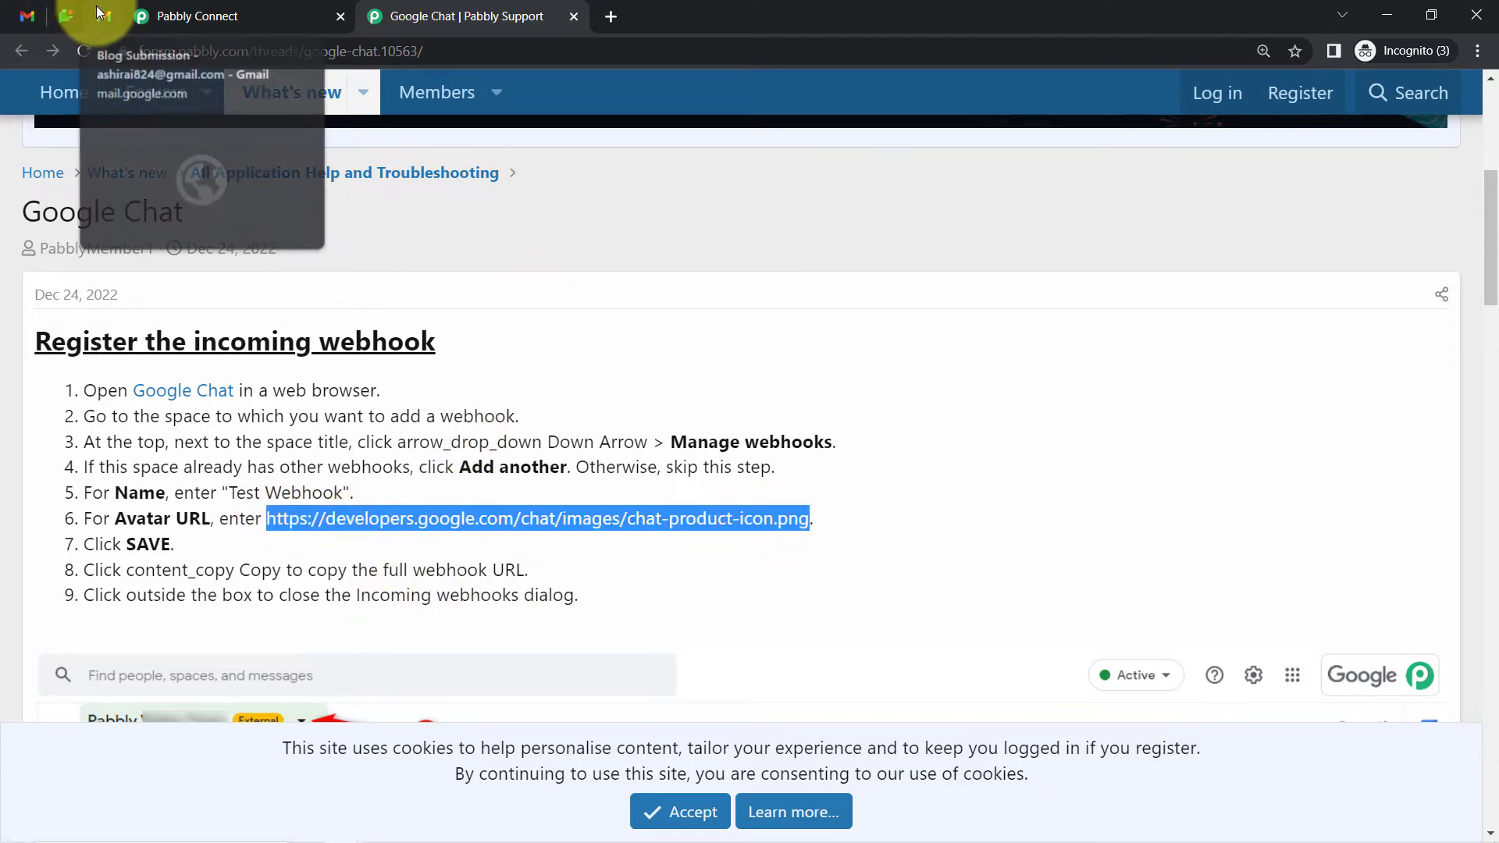
click(71, 11)
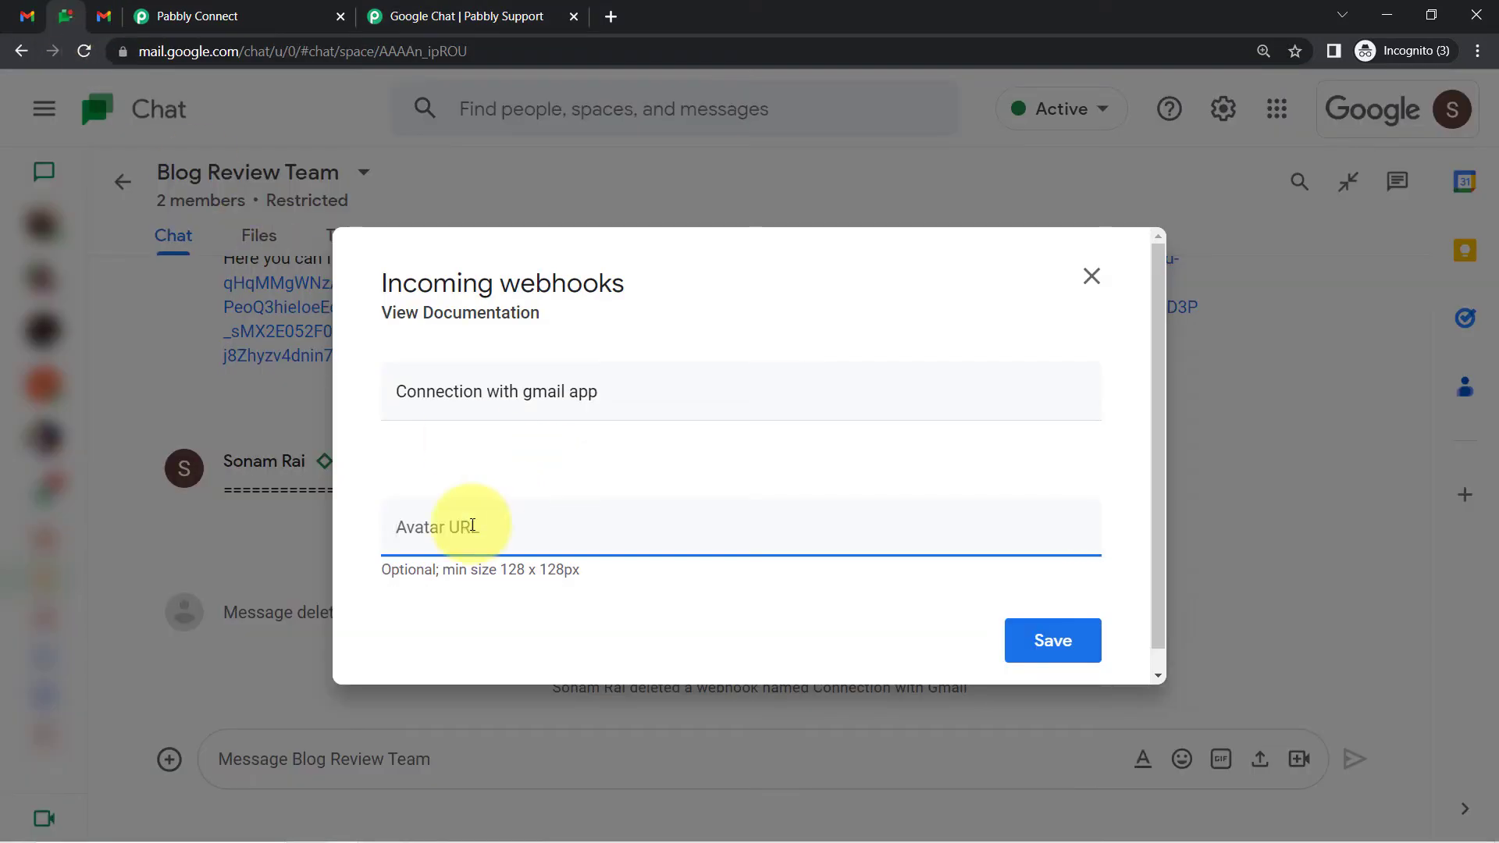
Save the 'Connection with gmail app' webhook with the pasted avatar URL and copy its URL
key(ctrl+v)
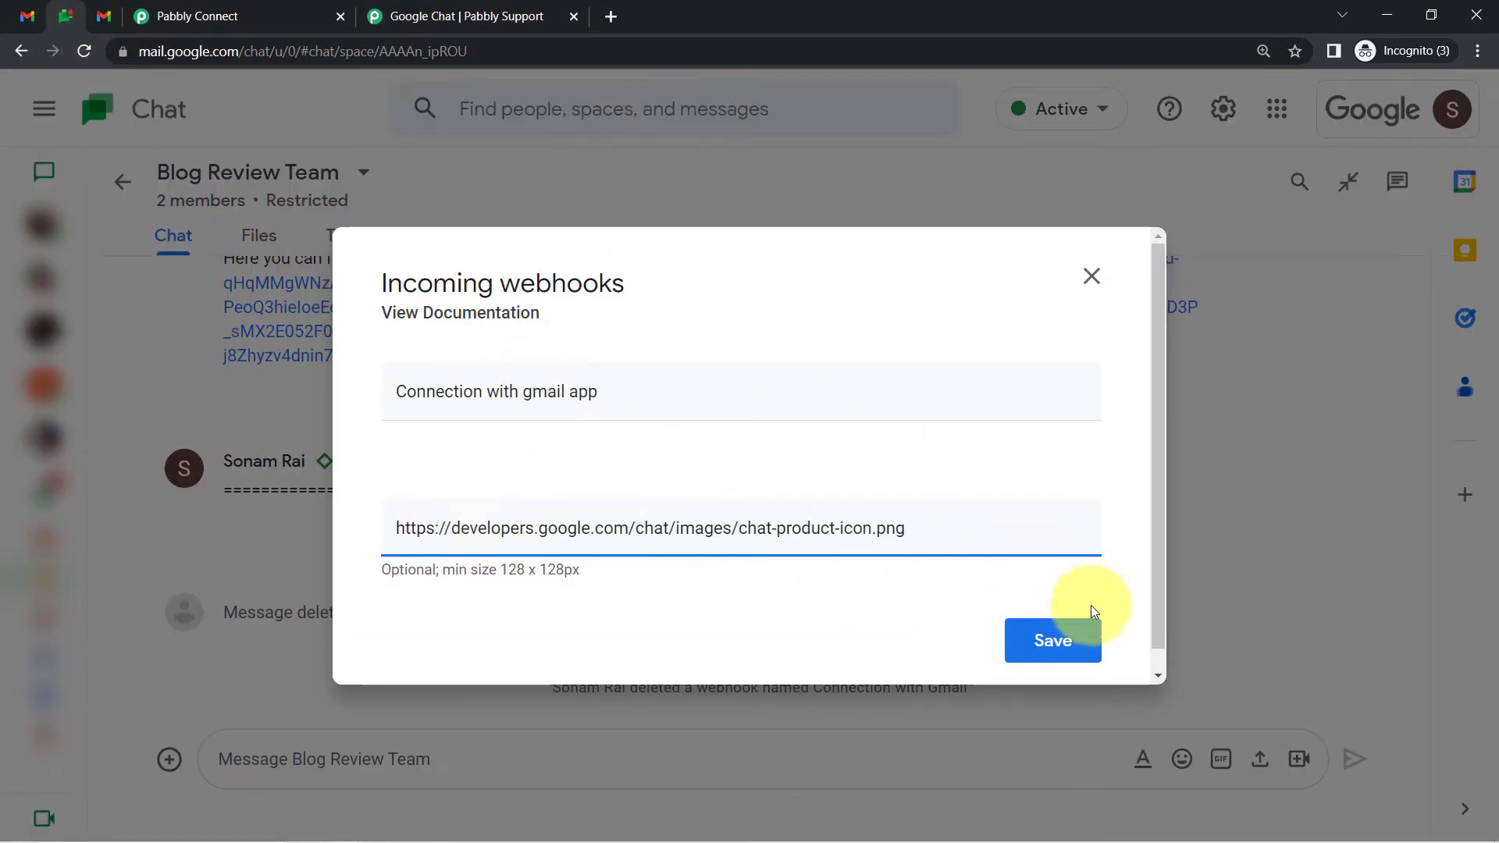
click(1067, 637)
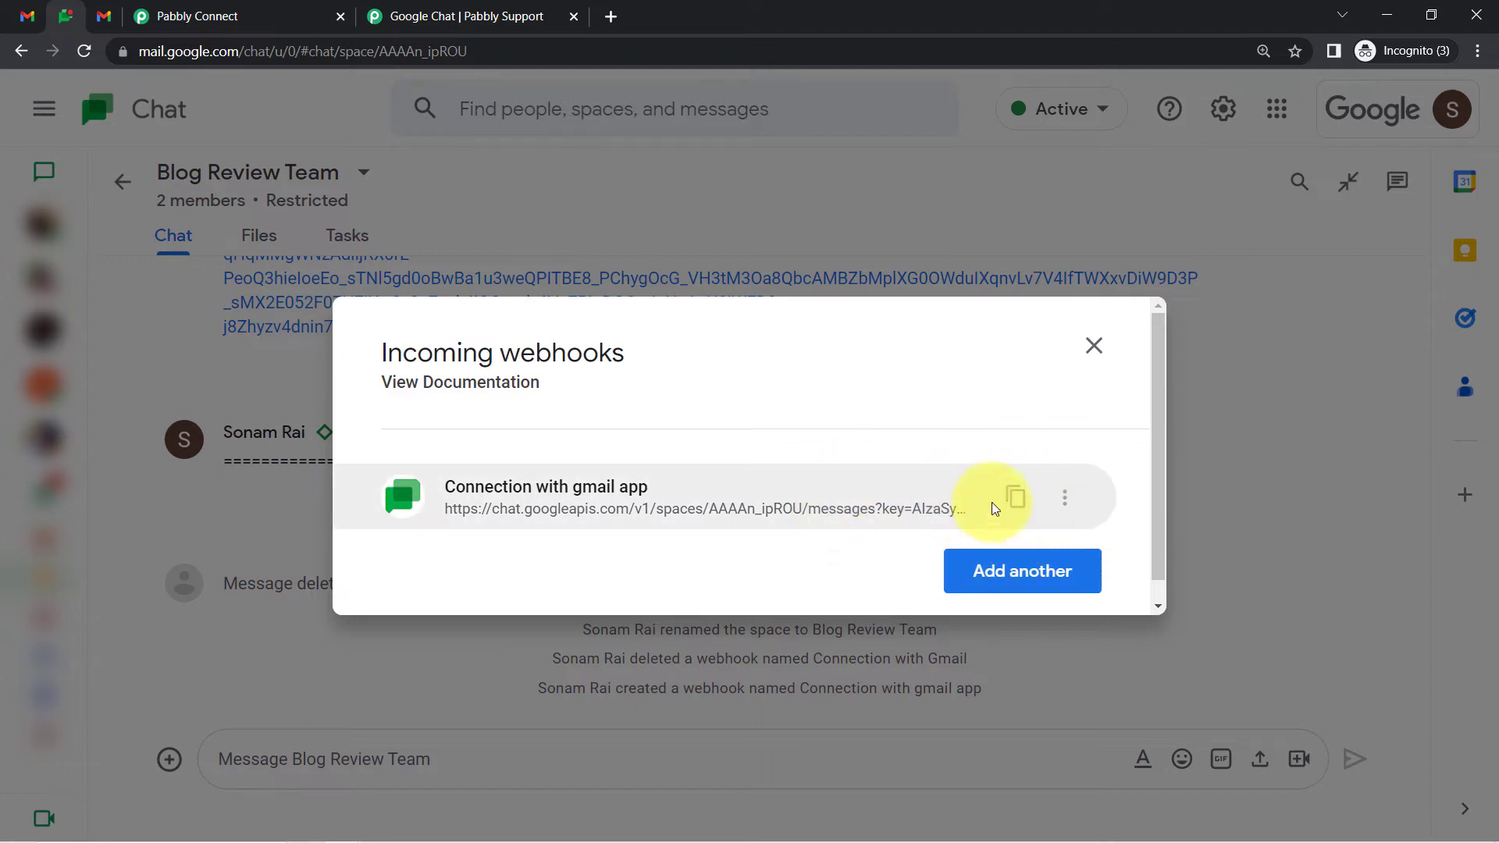
click(1013, 500)
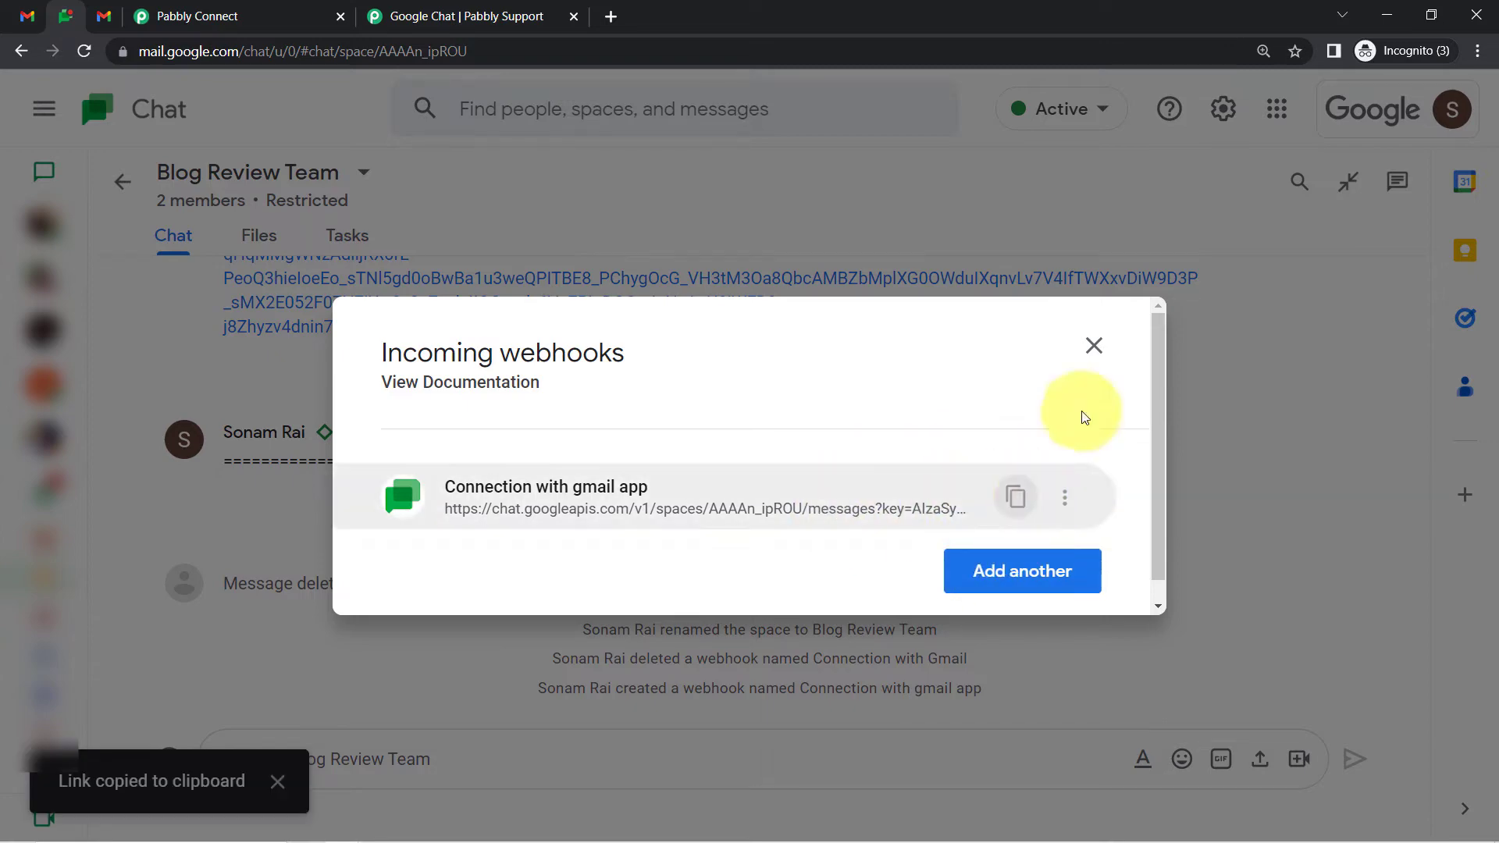
click(1094, 345)
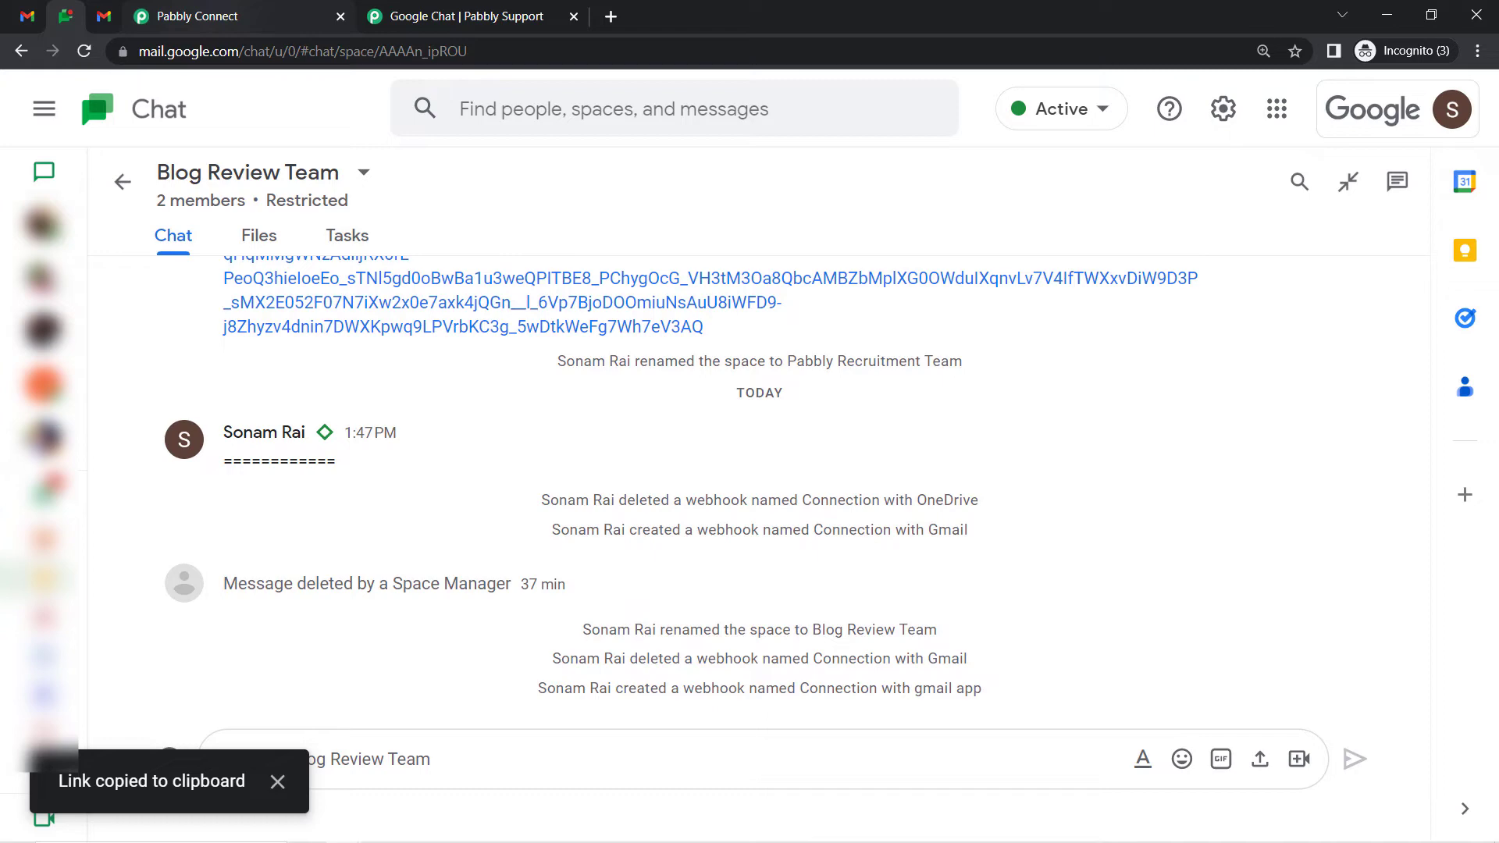
click(234, 16)
click(381, 298)
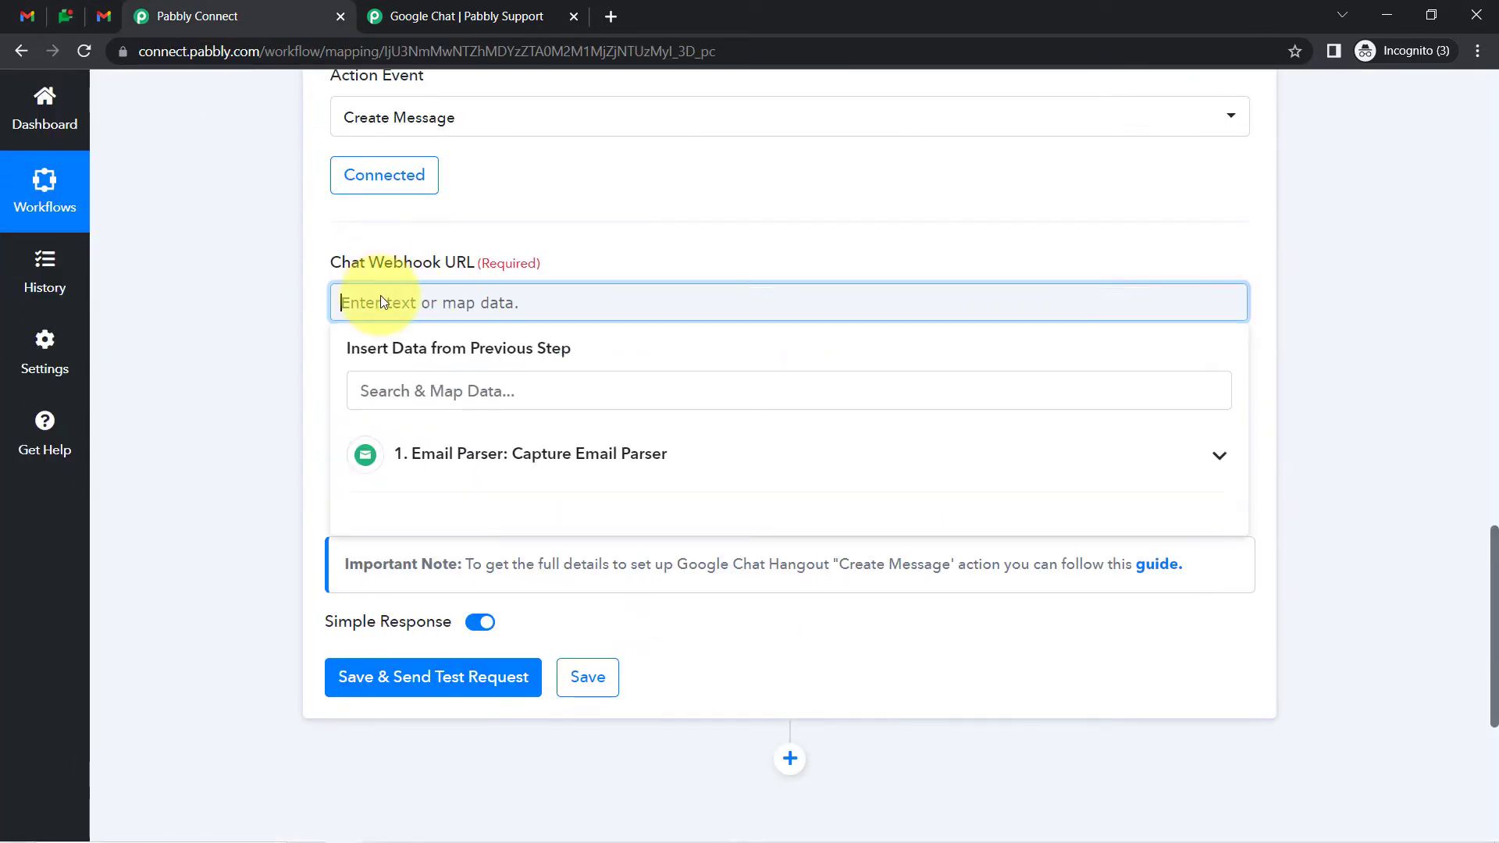
Paste the copied Google Chat webhook URL into the Chat Webhook URL field
key(ctrl+v)
click(258, 355)
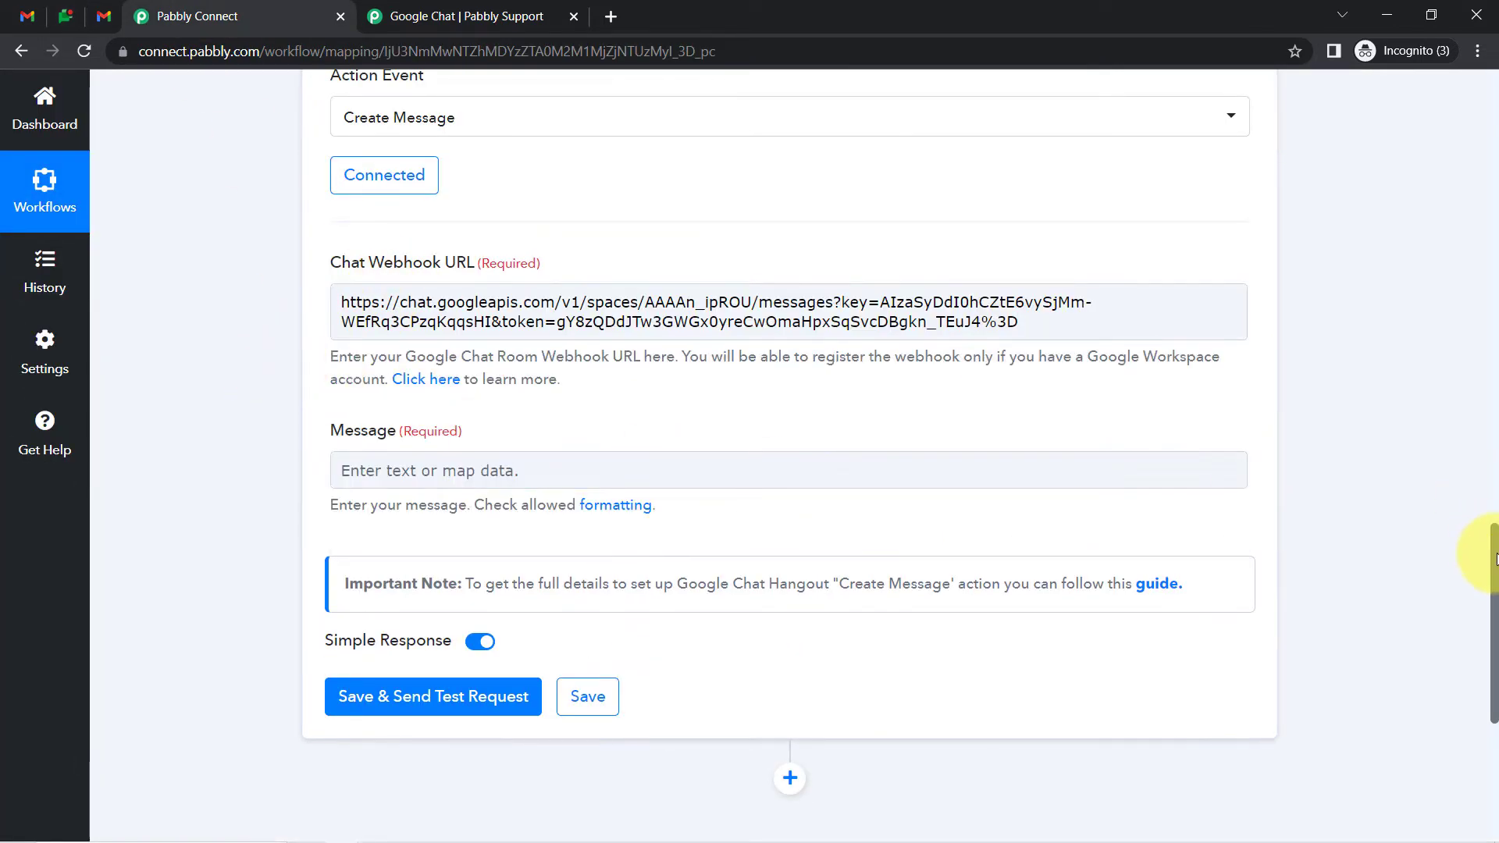
scroll(1495, 558, down, 2)
Draft the message opening 'Hello Blogging Team,' with lines about the freelancer's new email and blog submission
click(727, 321)
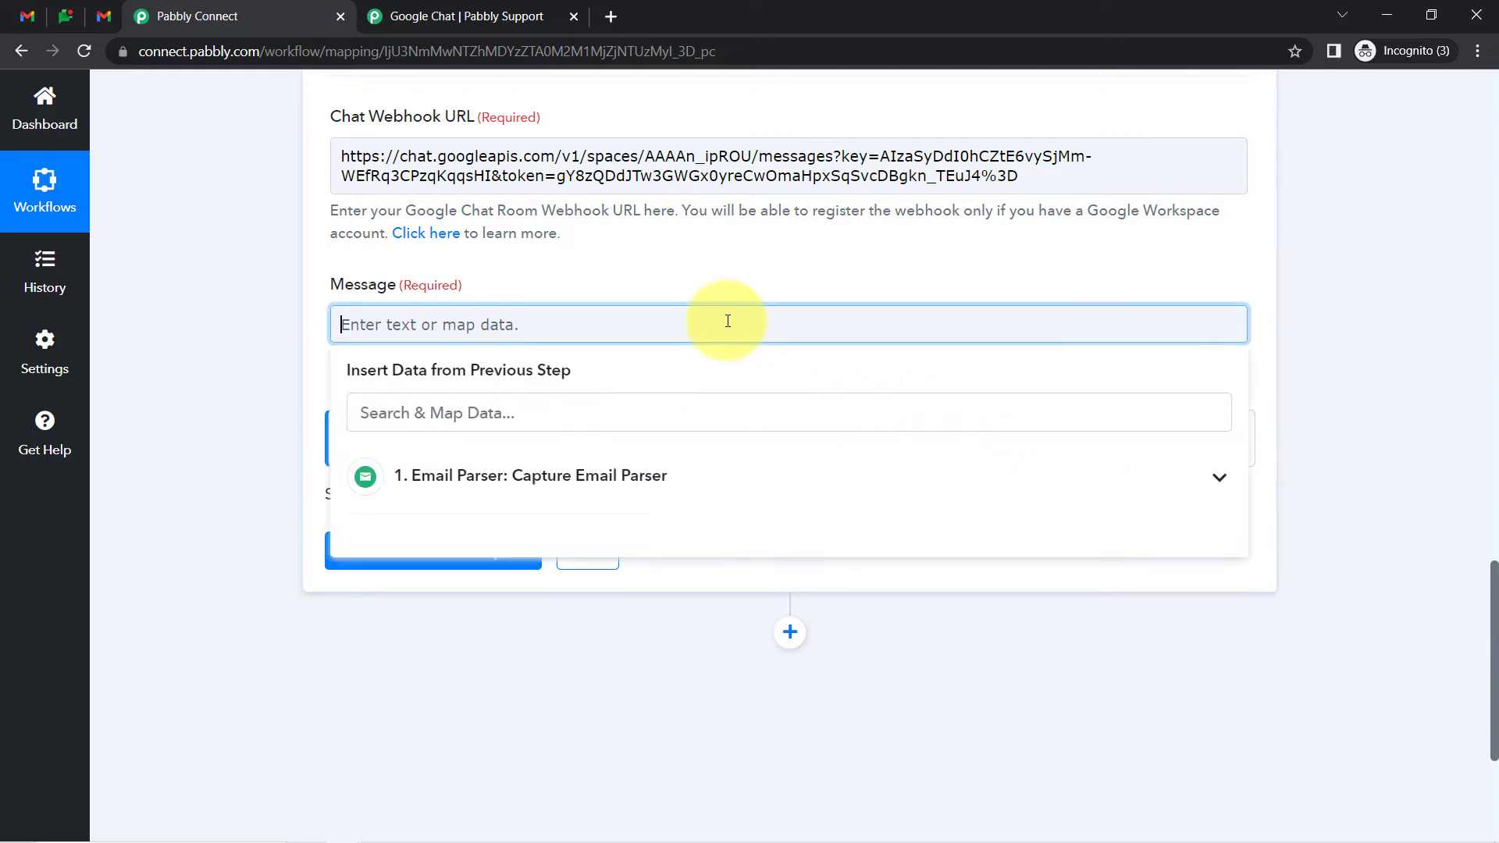
text(Hello)
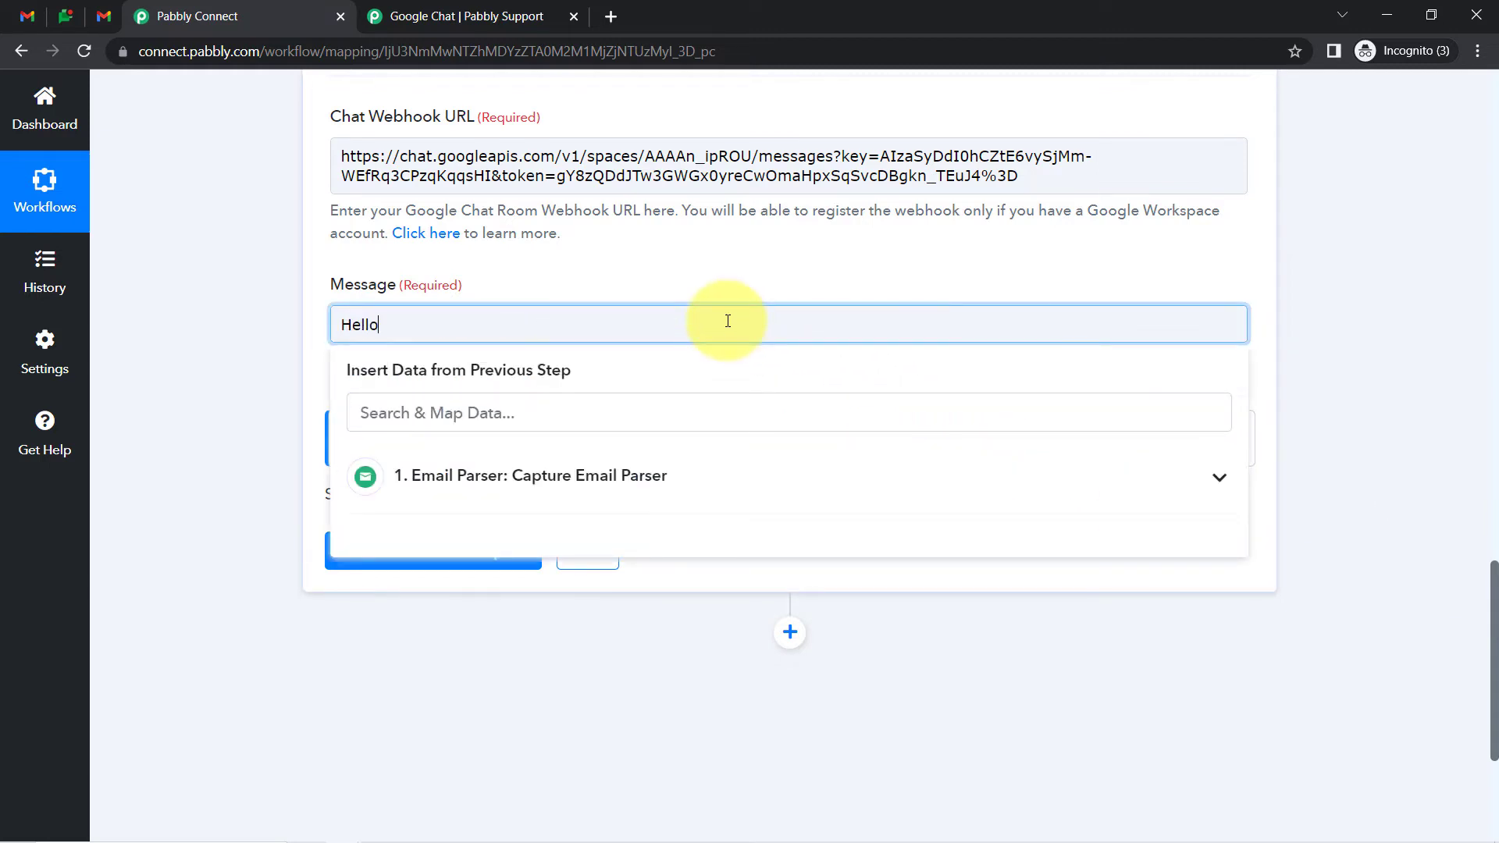
text( T)
key(BackSpace)
text(Blogging T)
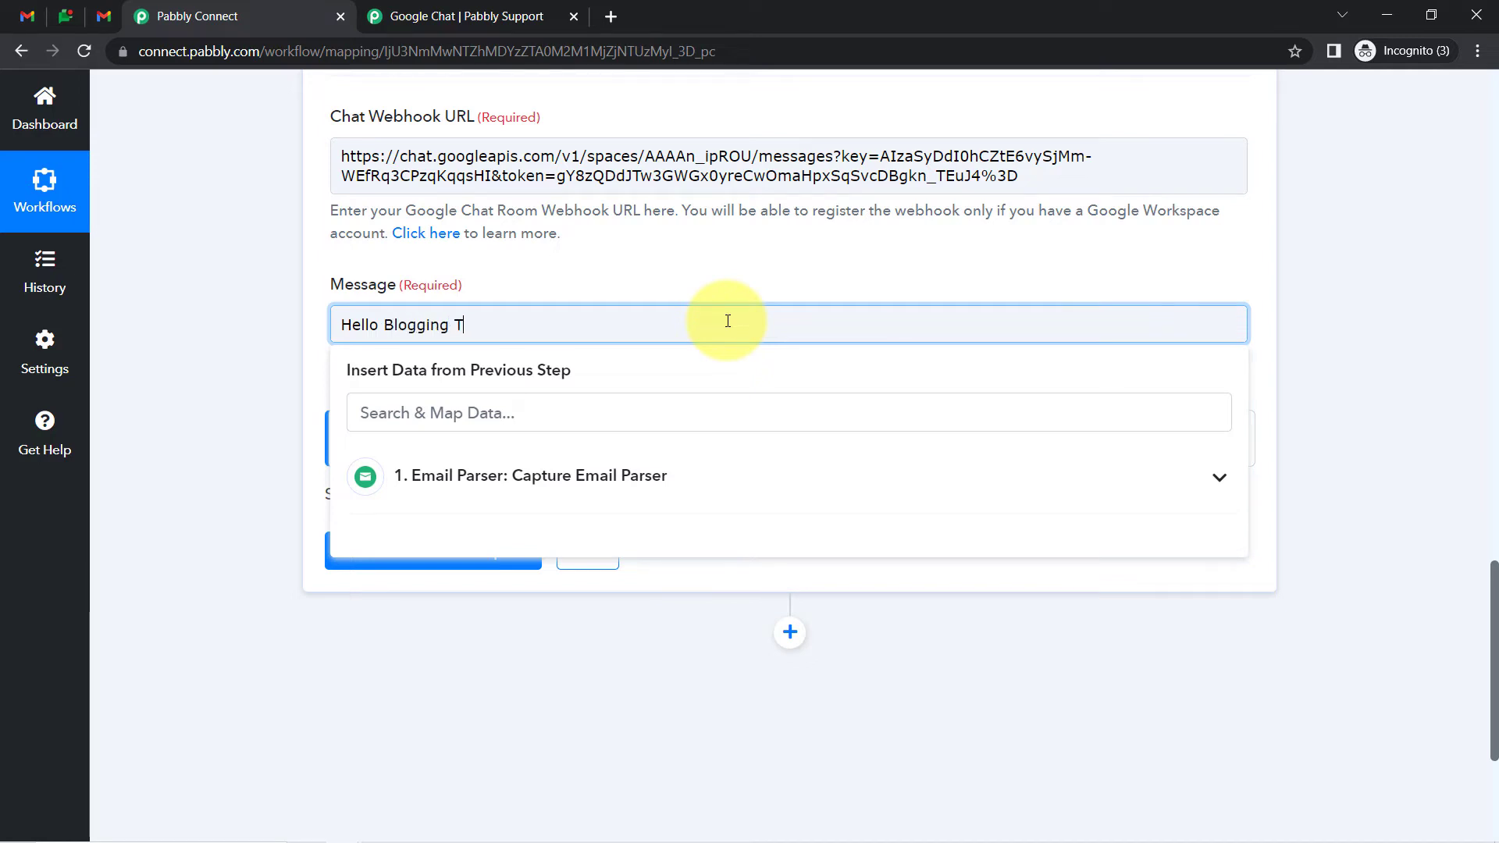
text(eam,)
key(Return)
key(Return)
text(A New email is )
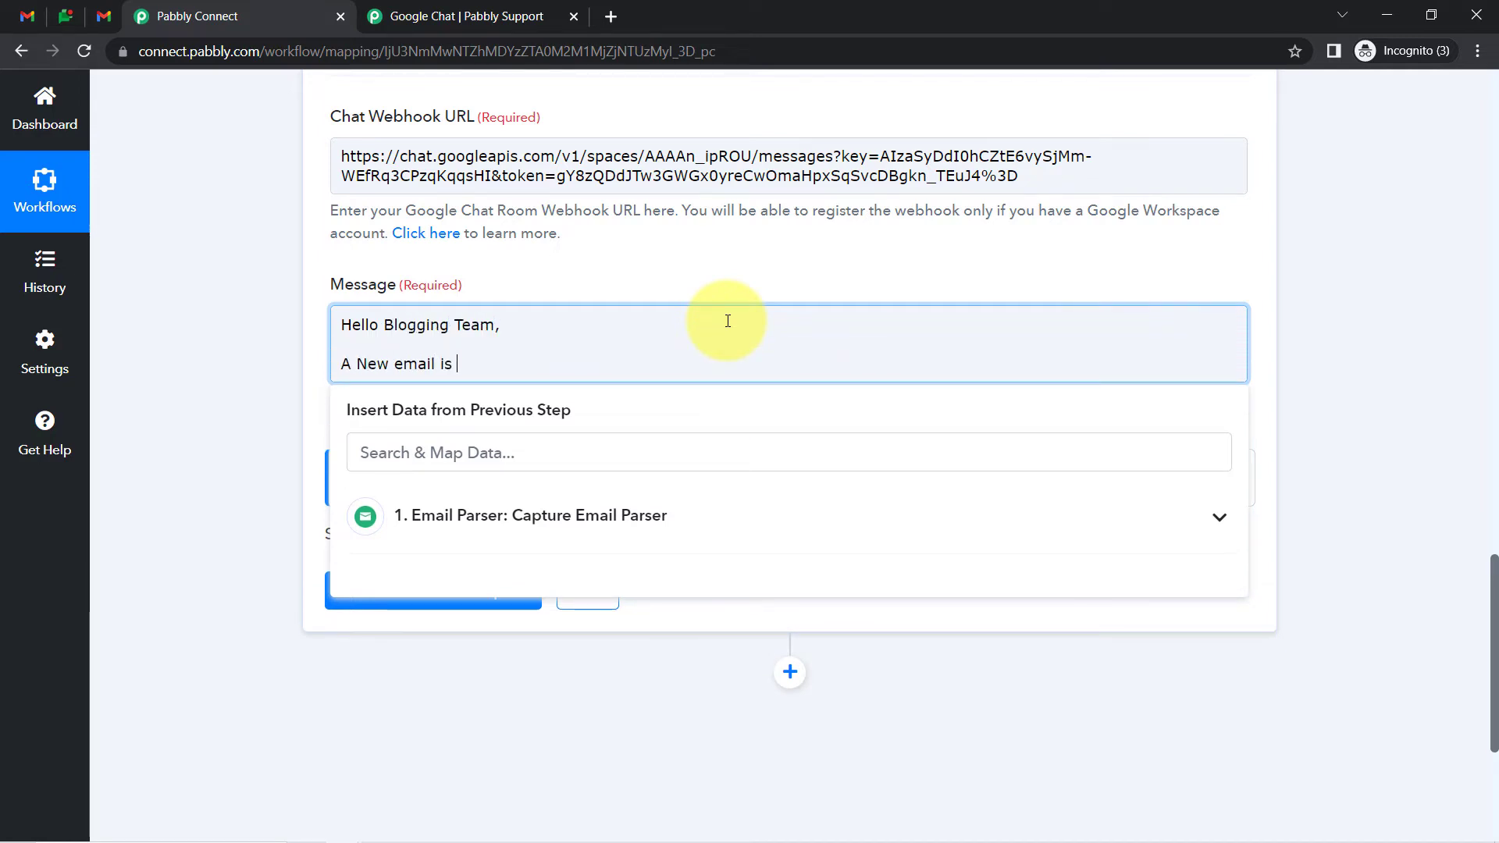
text(received and )
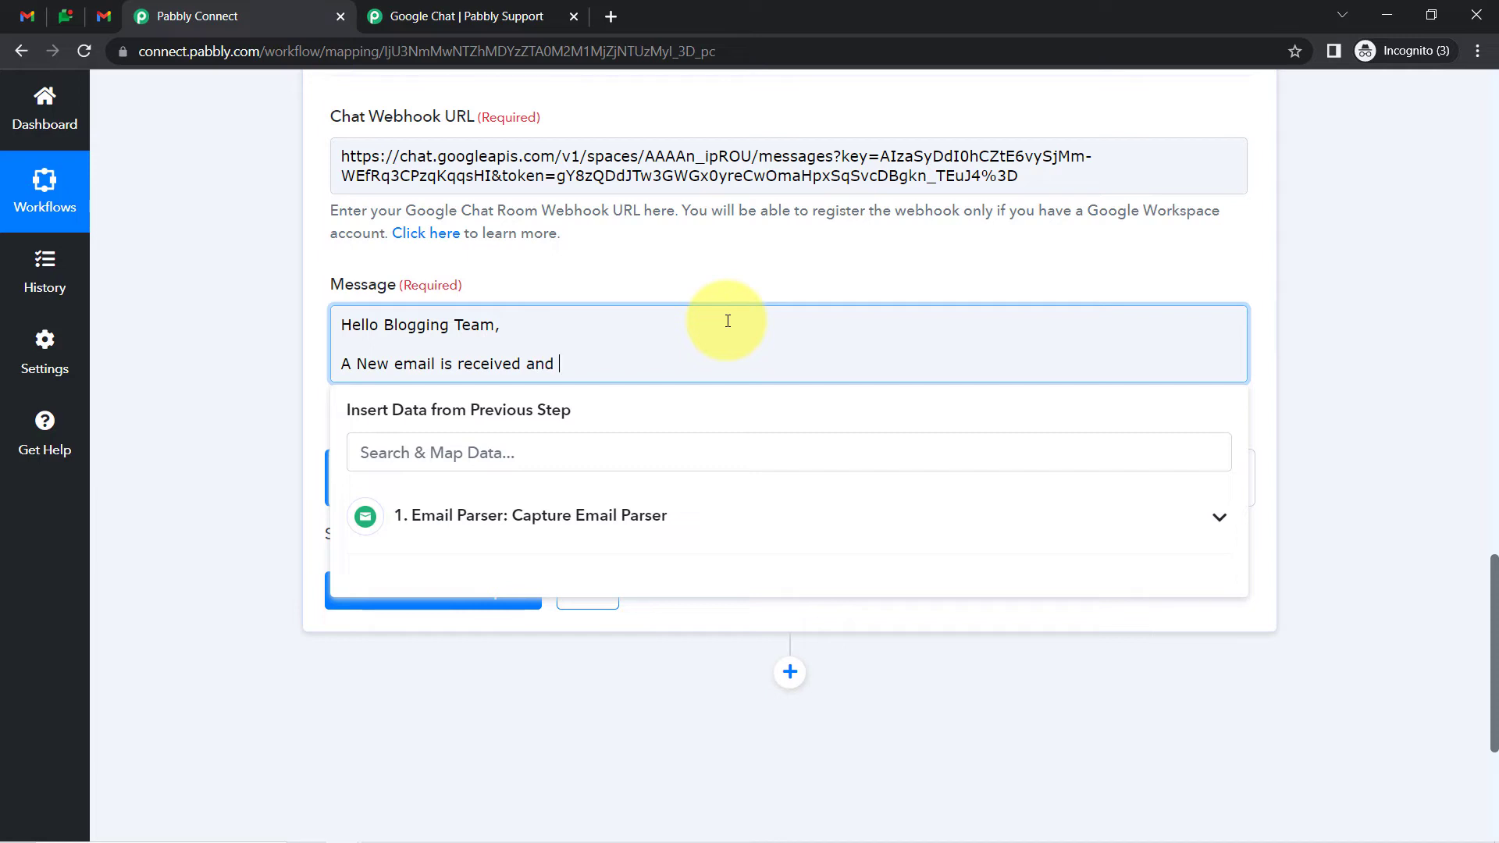
text(is dsent by the freel)
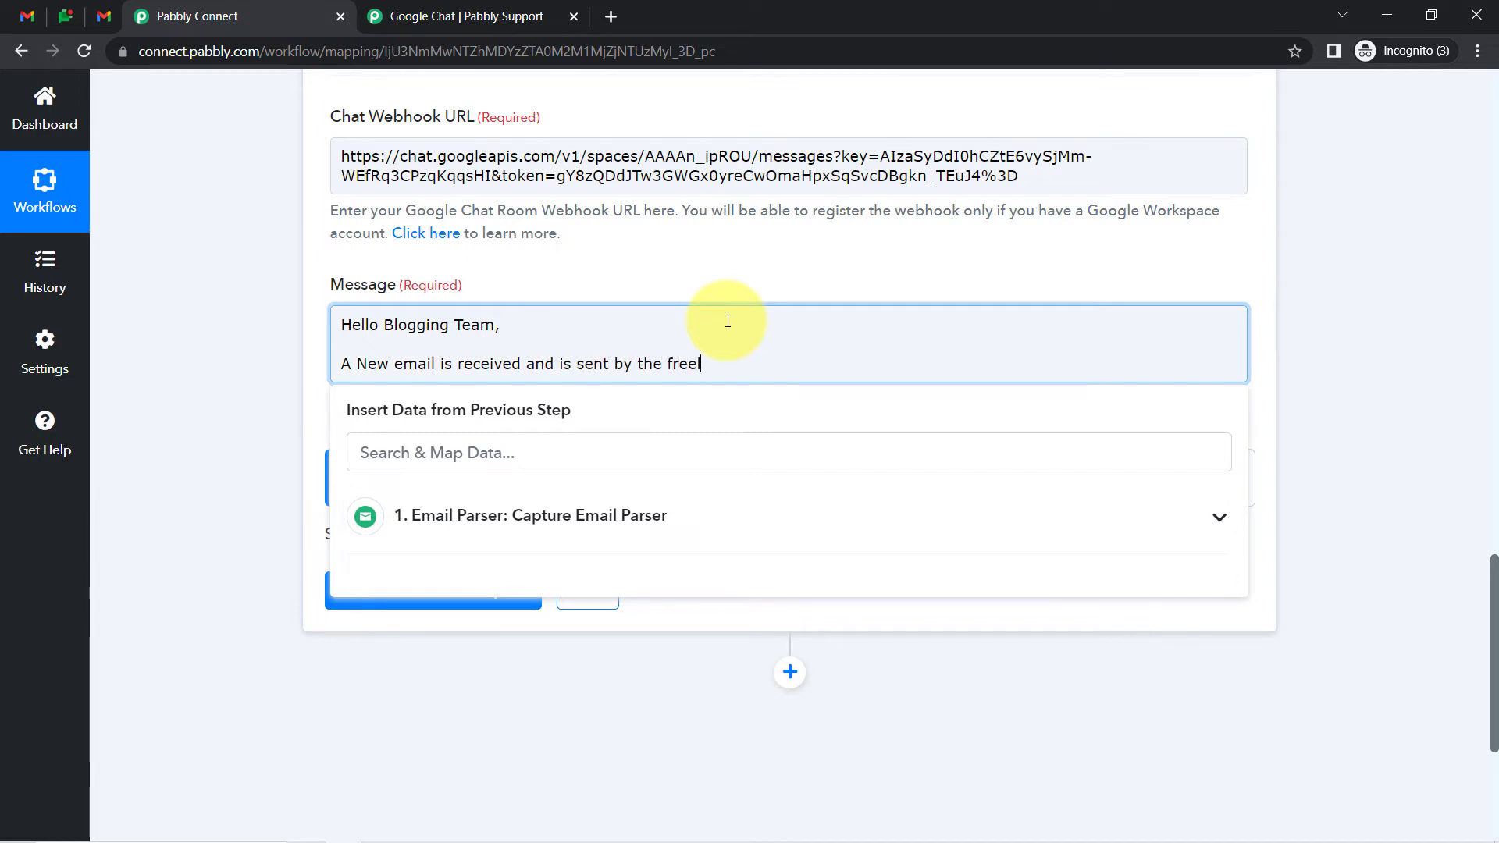
text(ancer.)
key(Return)
key(Return)
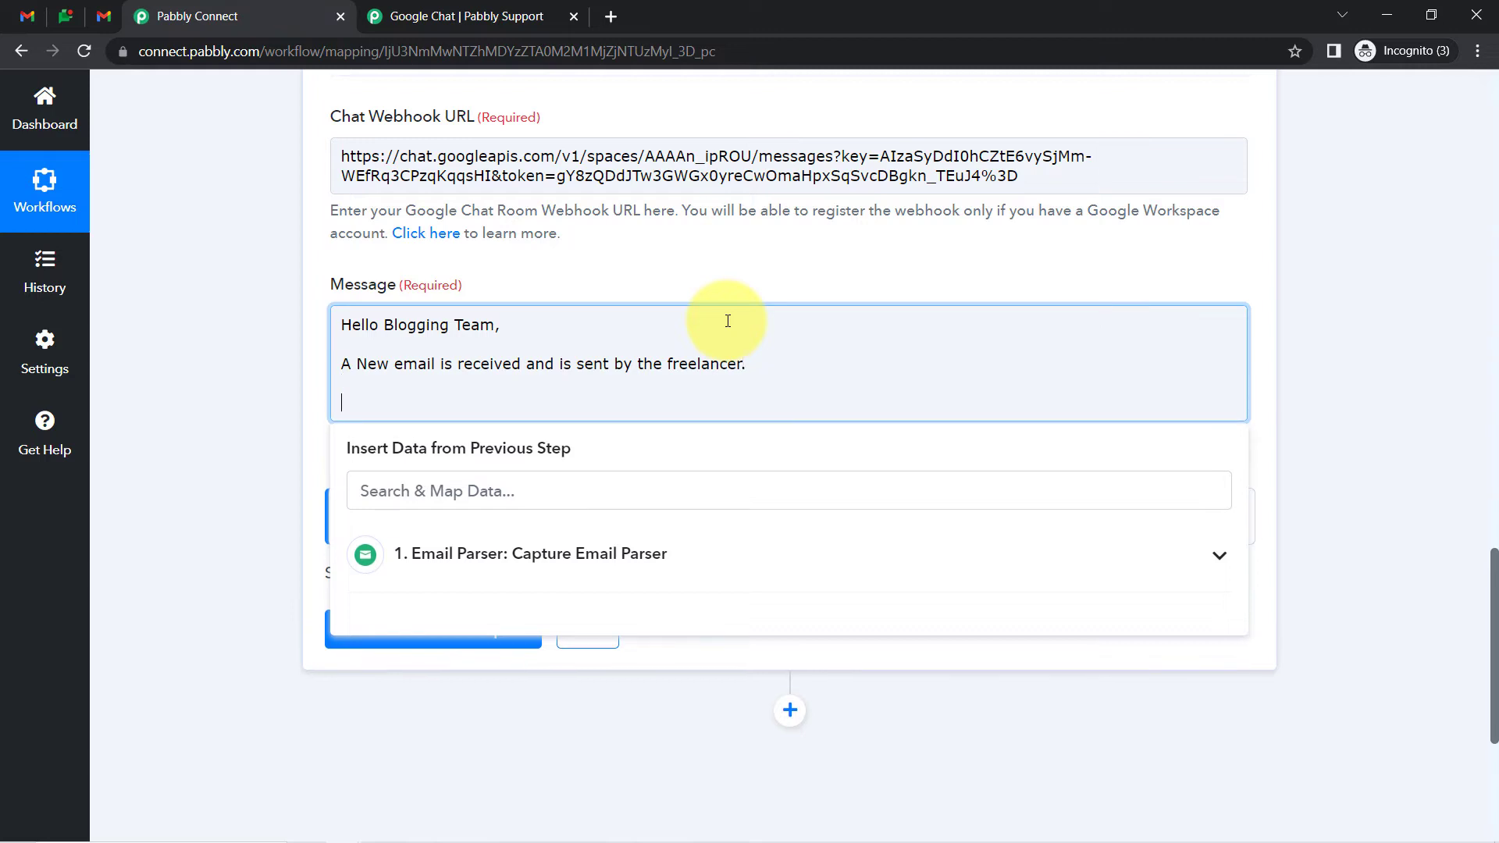
text(He has subkitted the bog)
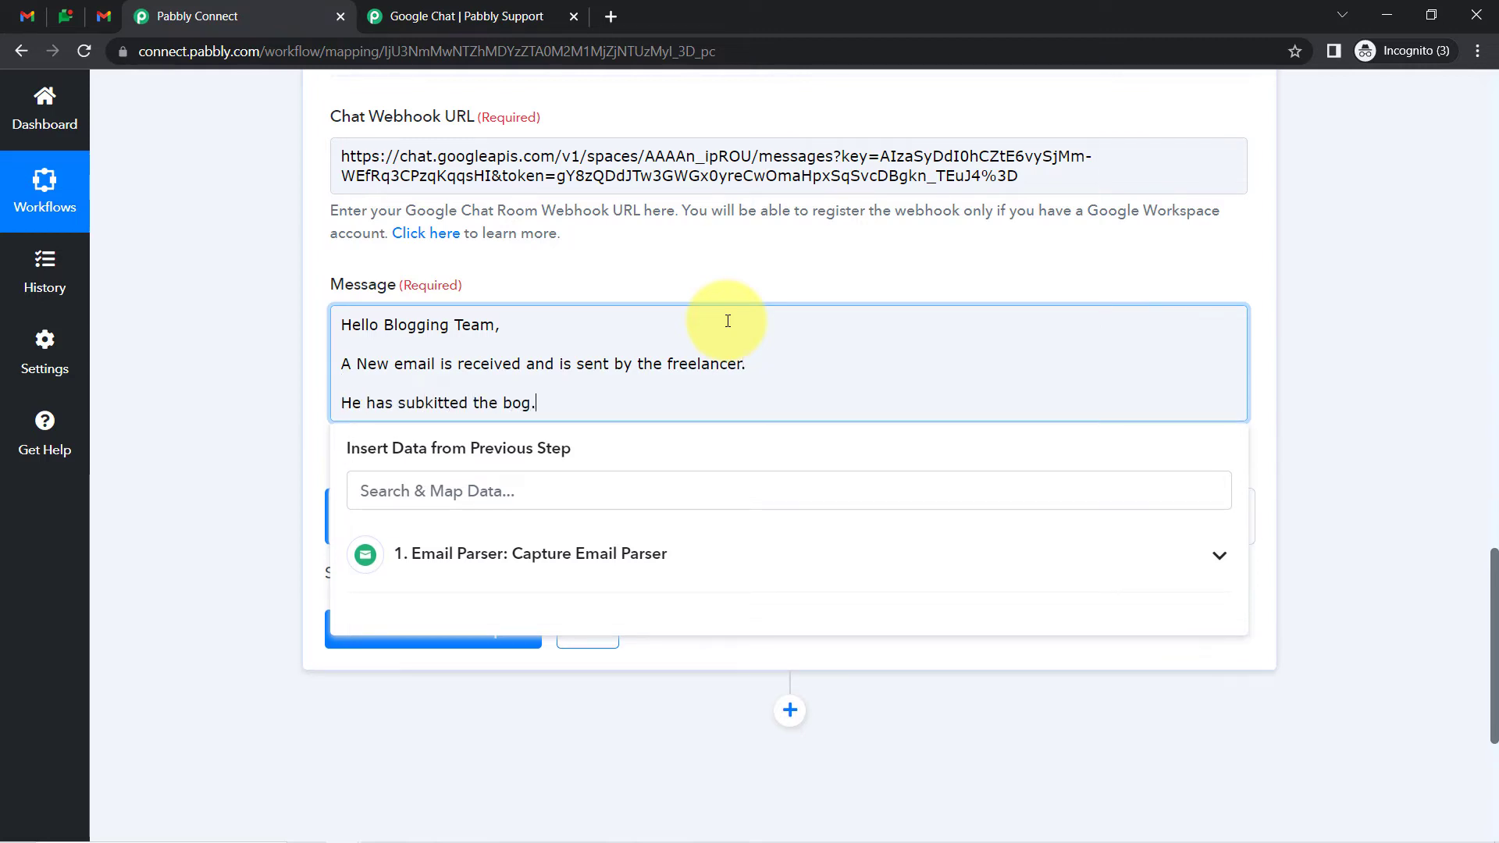
text(.)
key(Return)
text(you can check that em ail)
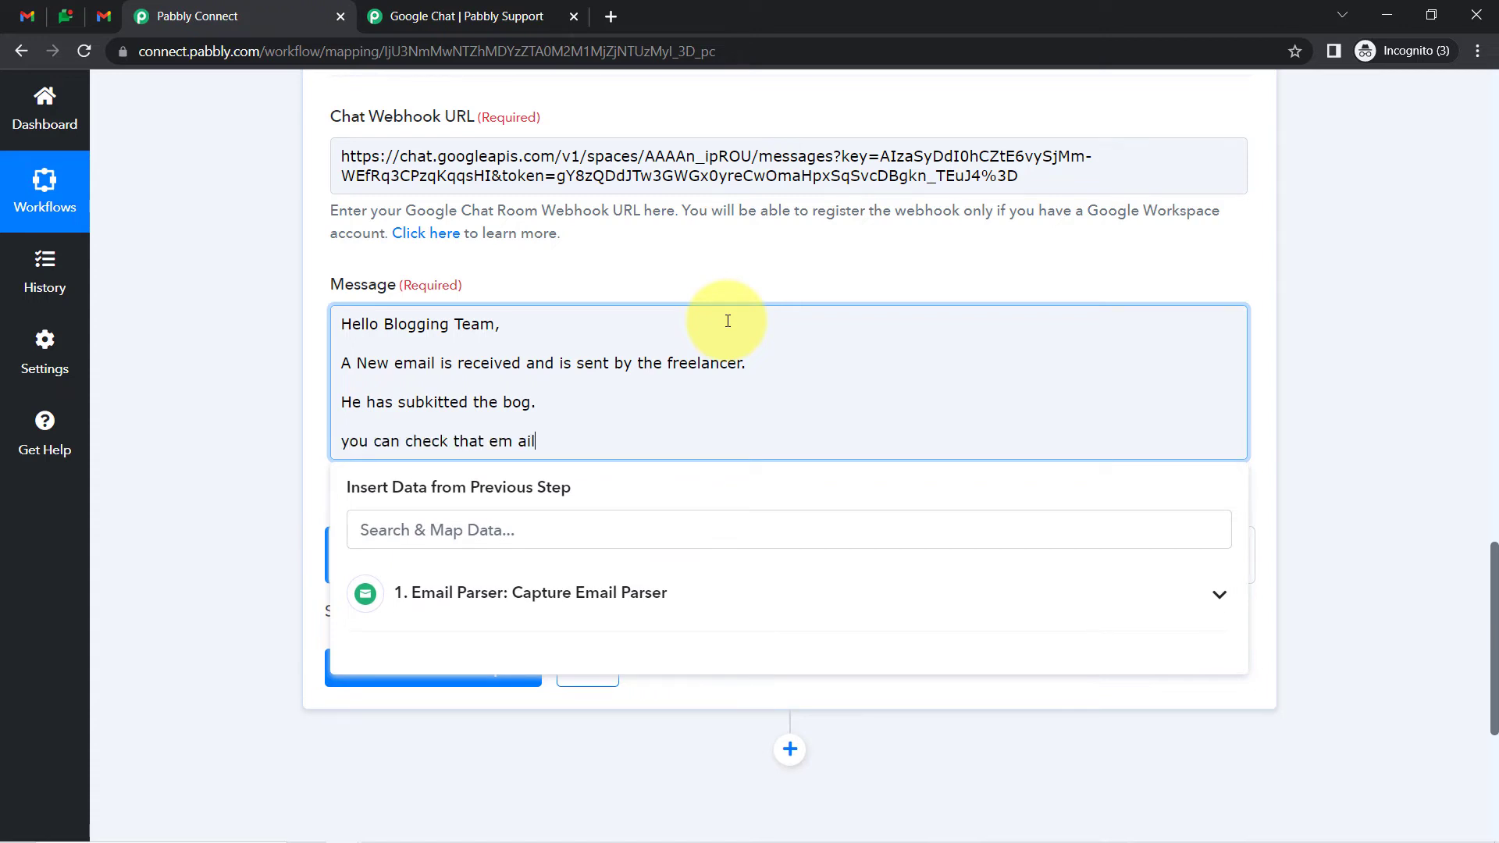
key(BackSpace)
key(BackSpace)
key(BackSpace)
key(BackSpace)
key(BackSpace)
key(BackSpace)
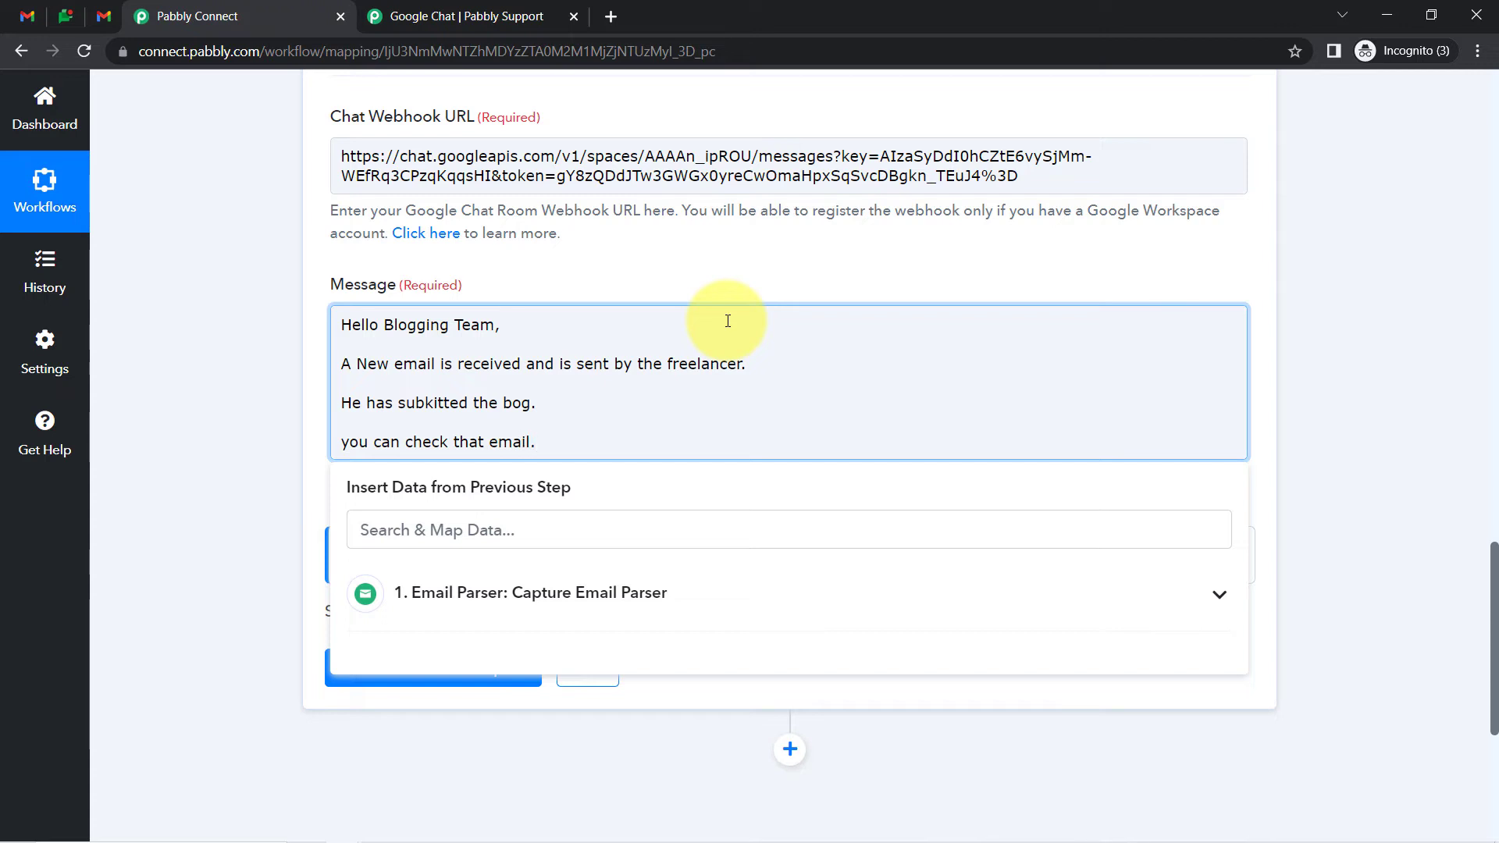
Correct 'subkitted' to 'submitted' and add 'Sender Email:' and 'Freelancer Name:' lines
drag(435, 402, 428, 402)
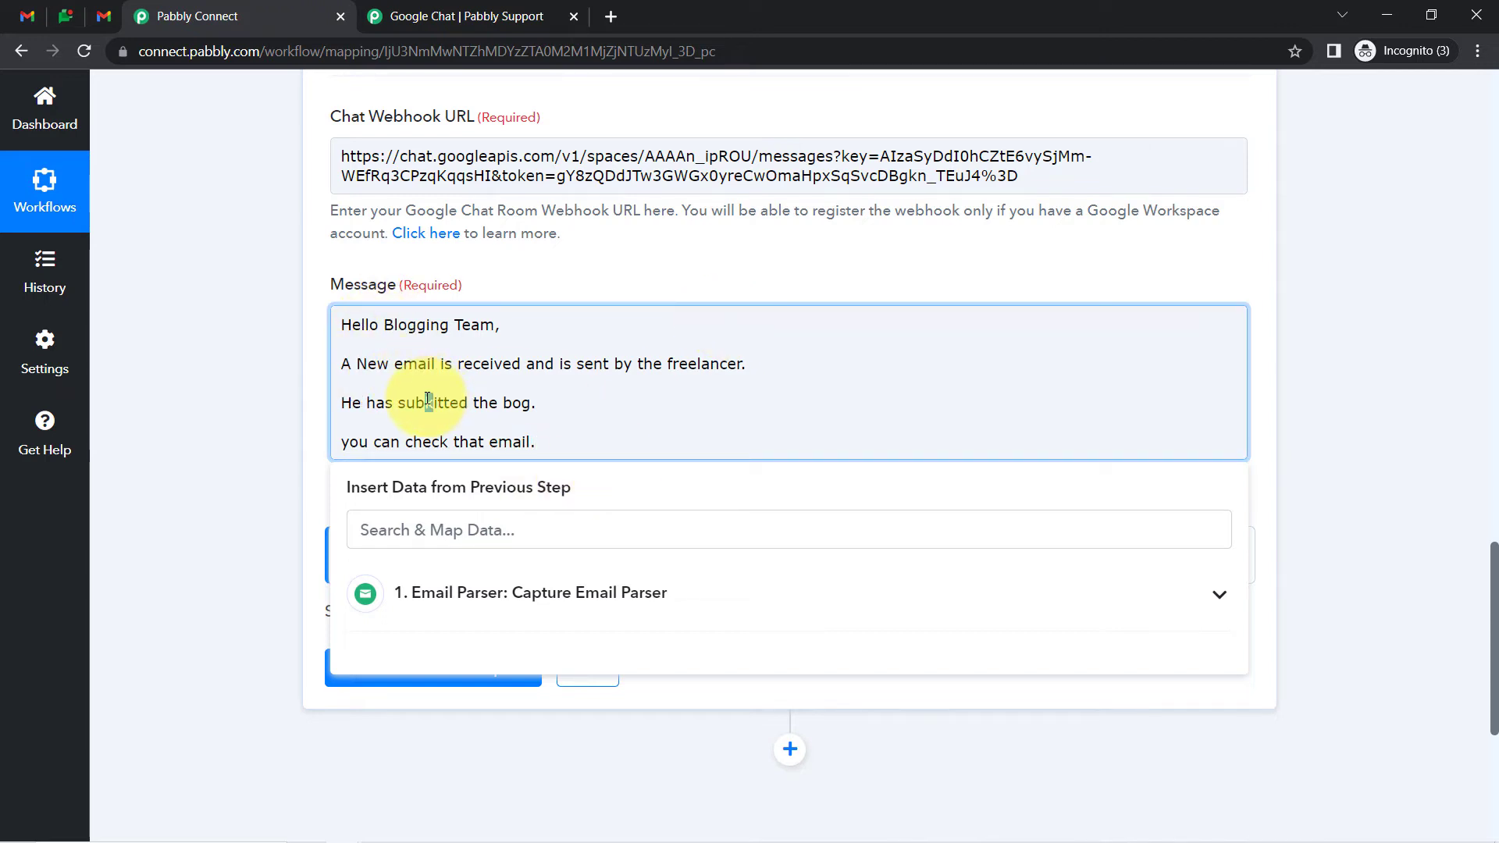
text(m)
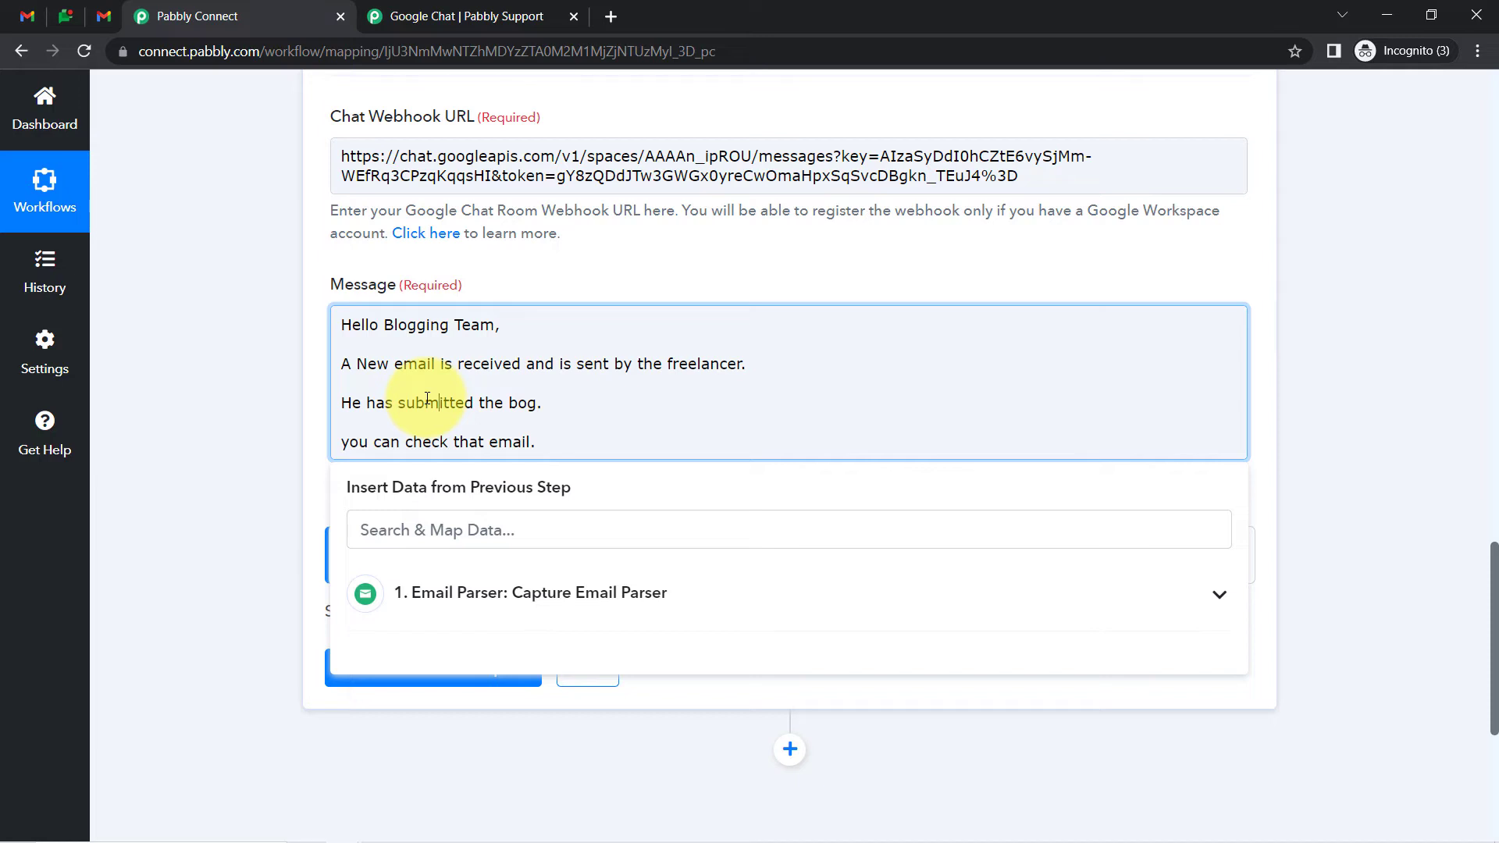
click(568, 437)
key(Return)
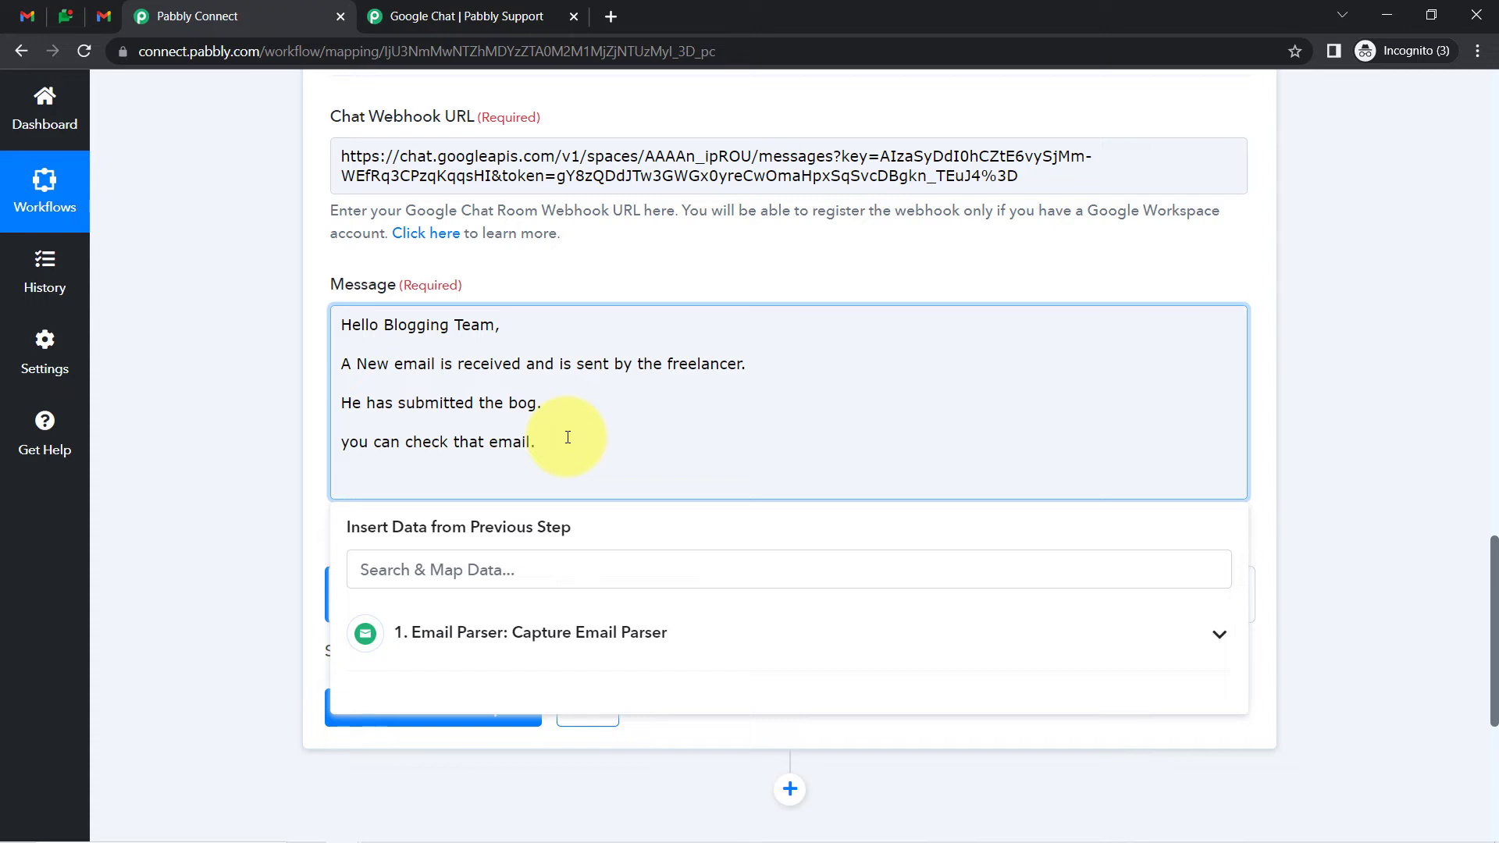
text(Sender Email:)
key(Return)
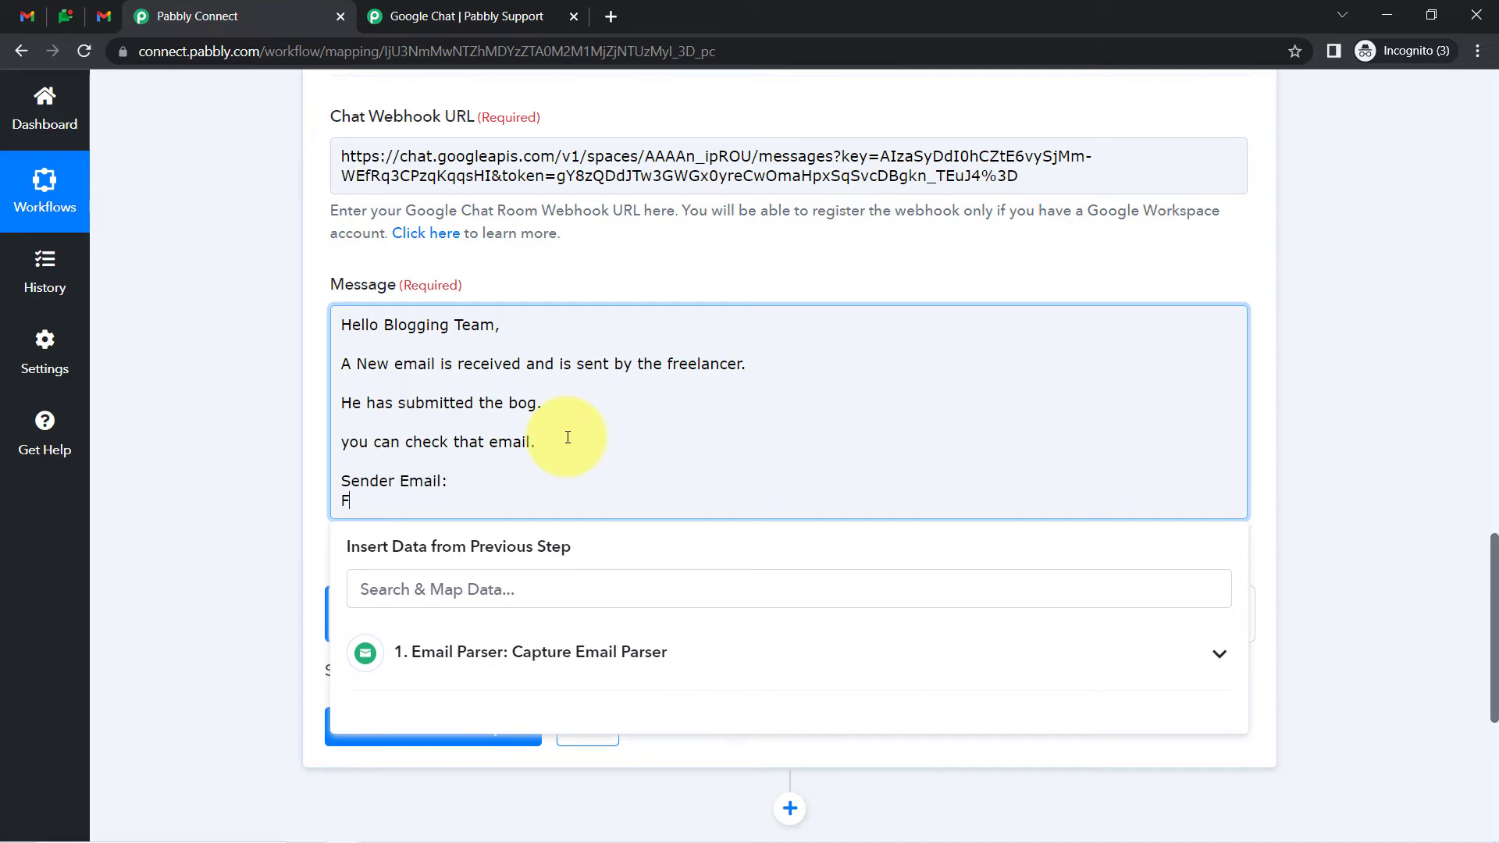
text(Freelancer Name)
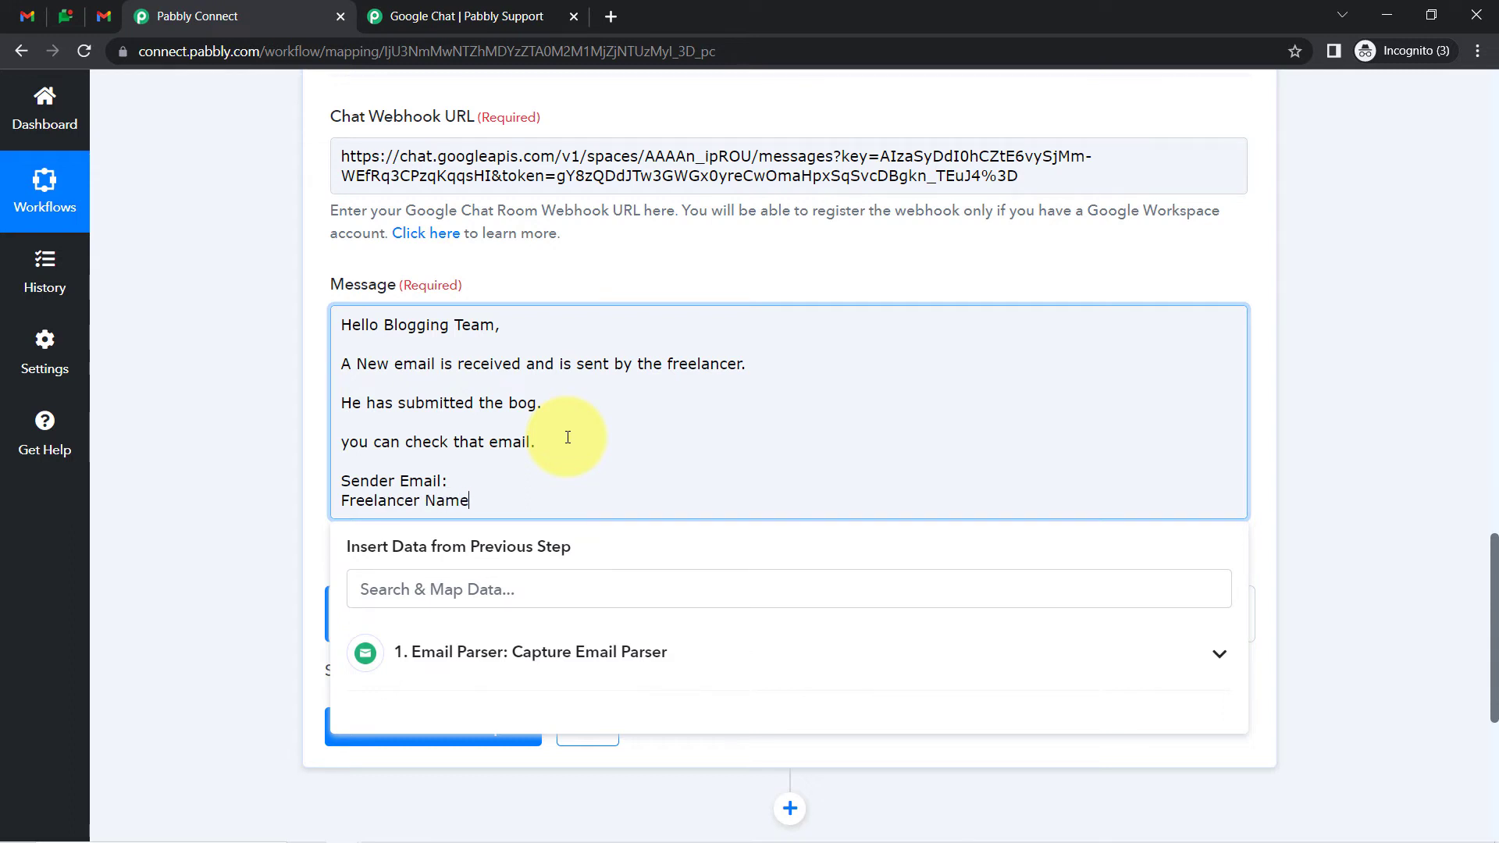
text(:)
key(Return)
key(Return)
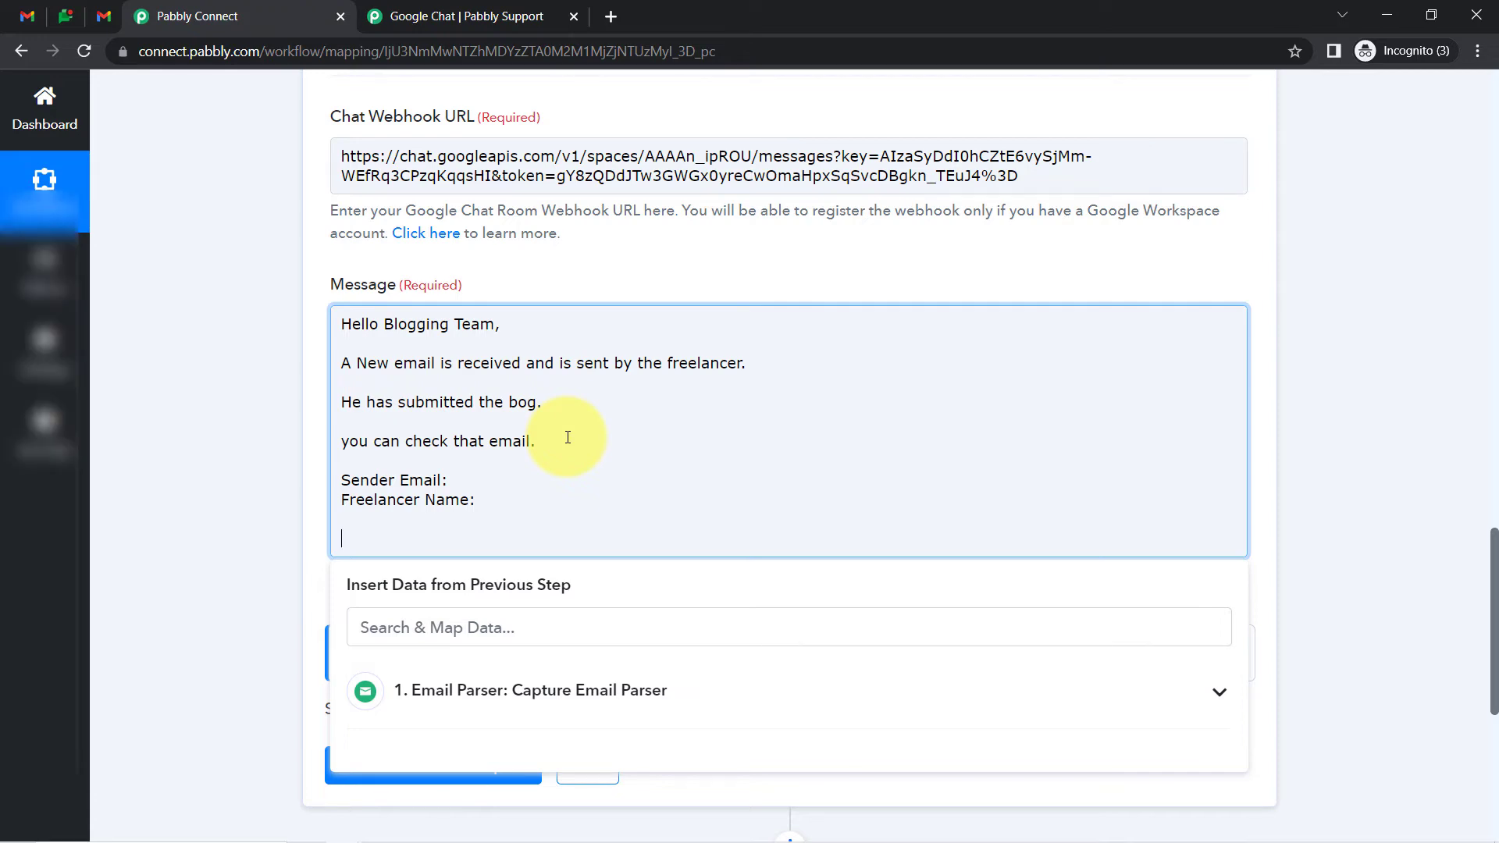
Sign the message off with 'Regards,' and 'HR Manager'
click(65, 15)
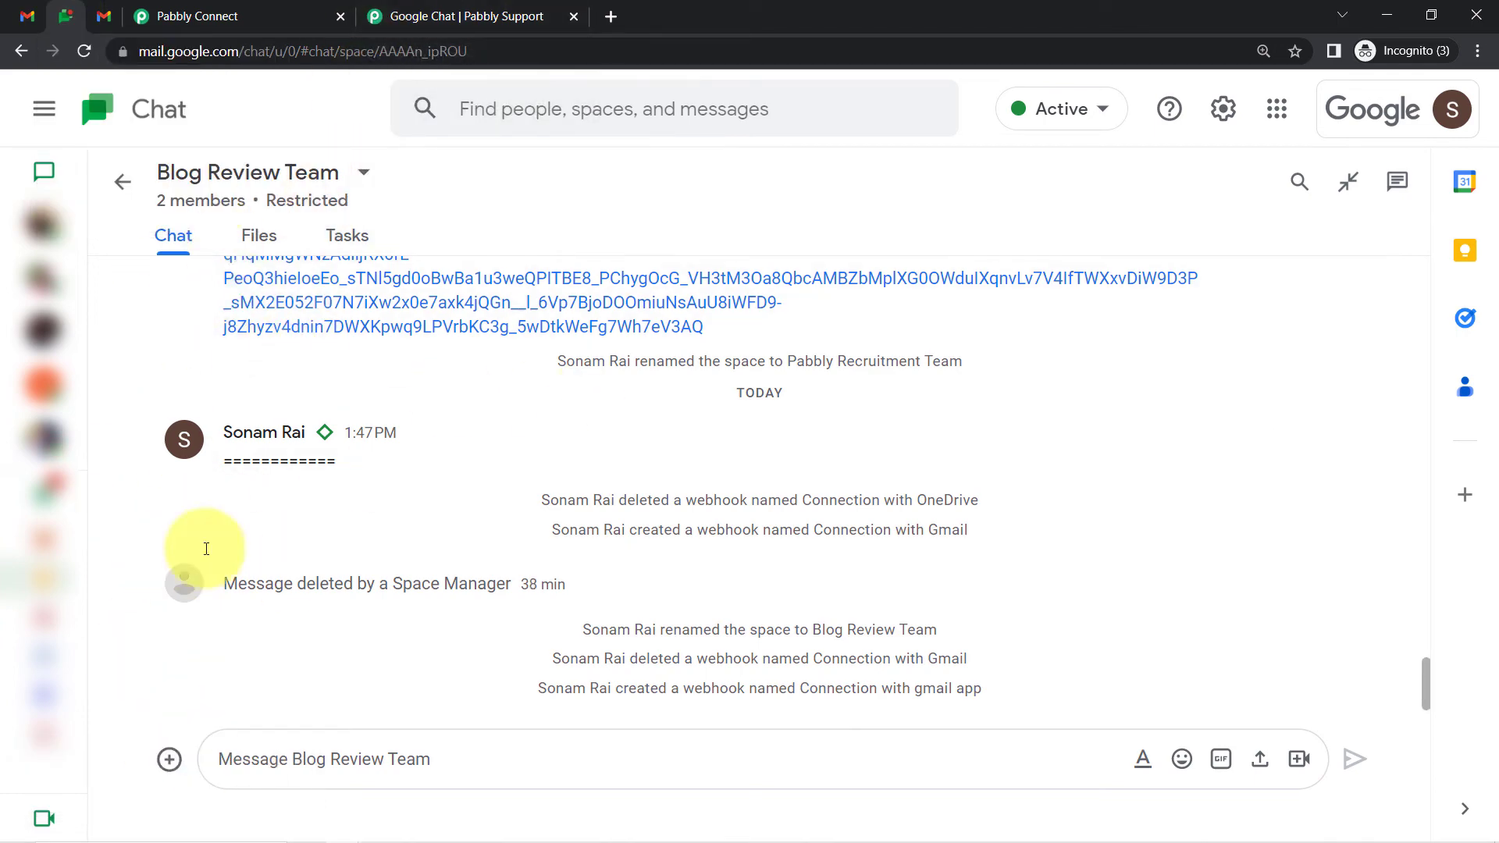
click(105, 16)
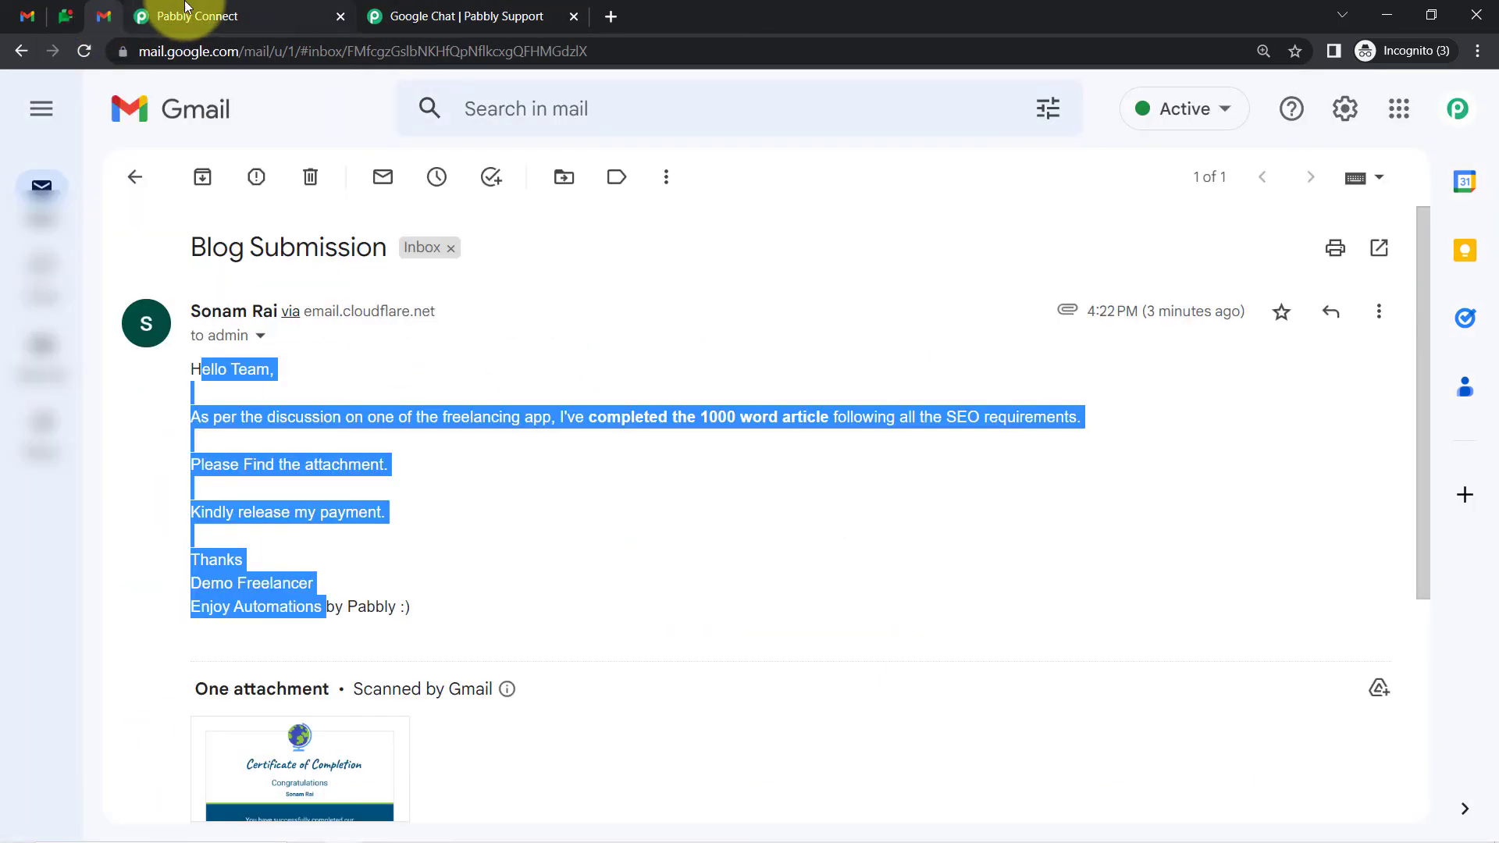
click(205, 15)
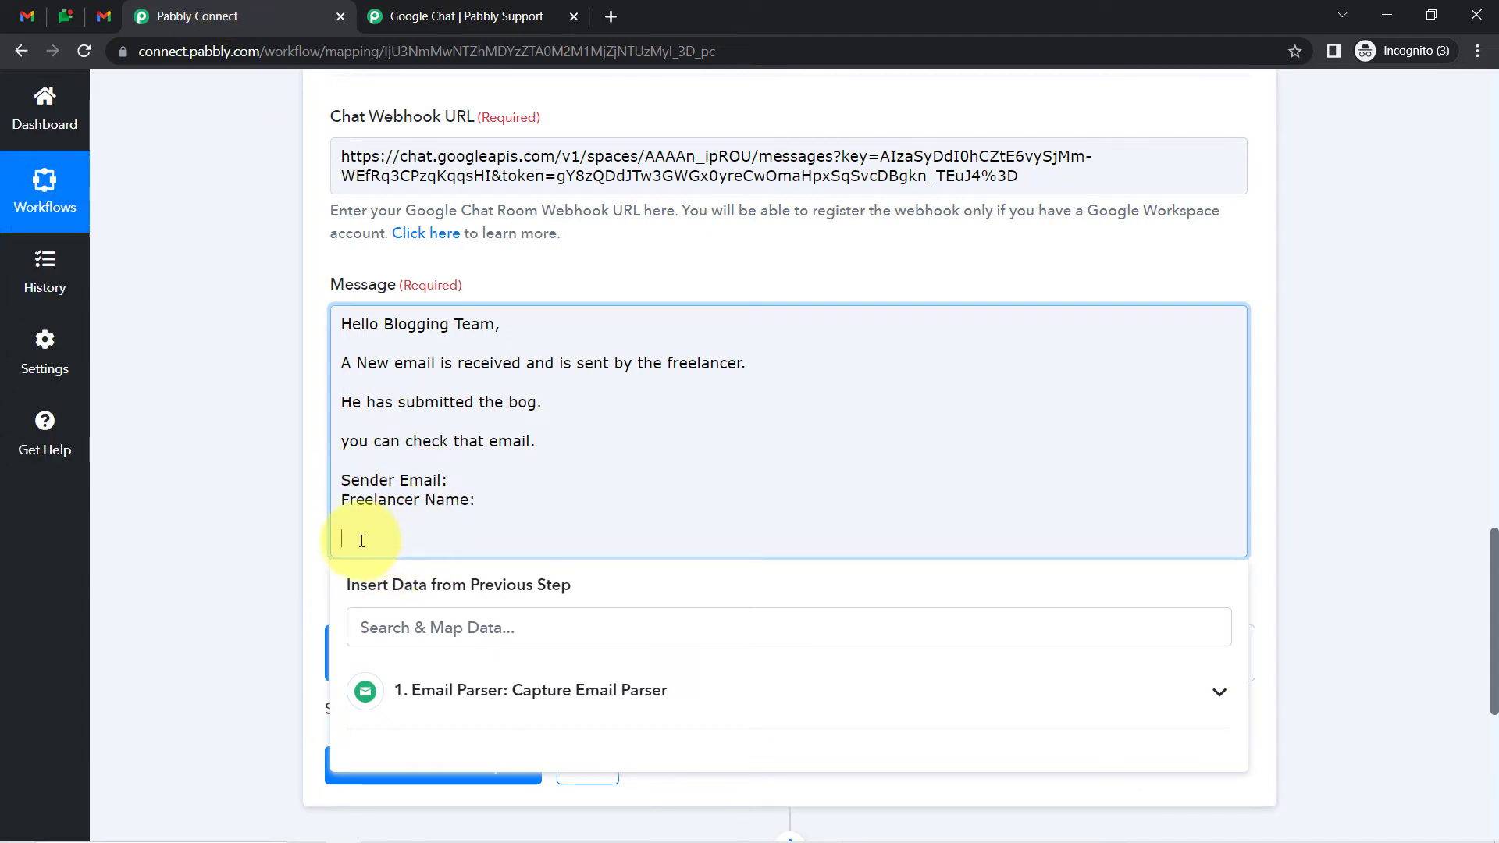
text(R)
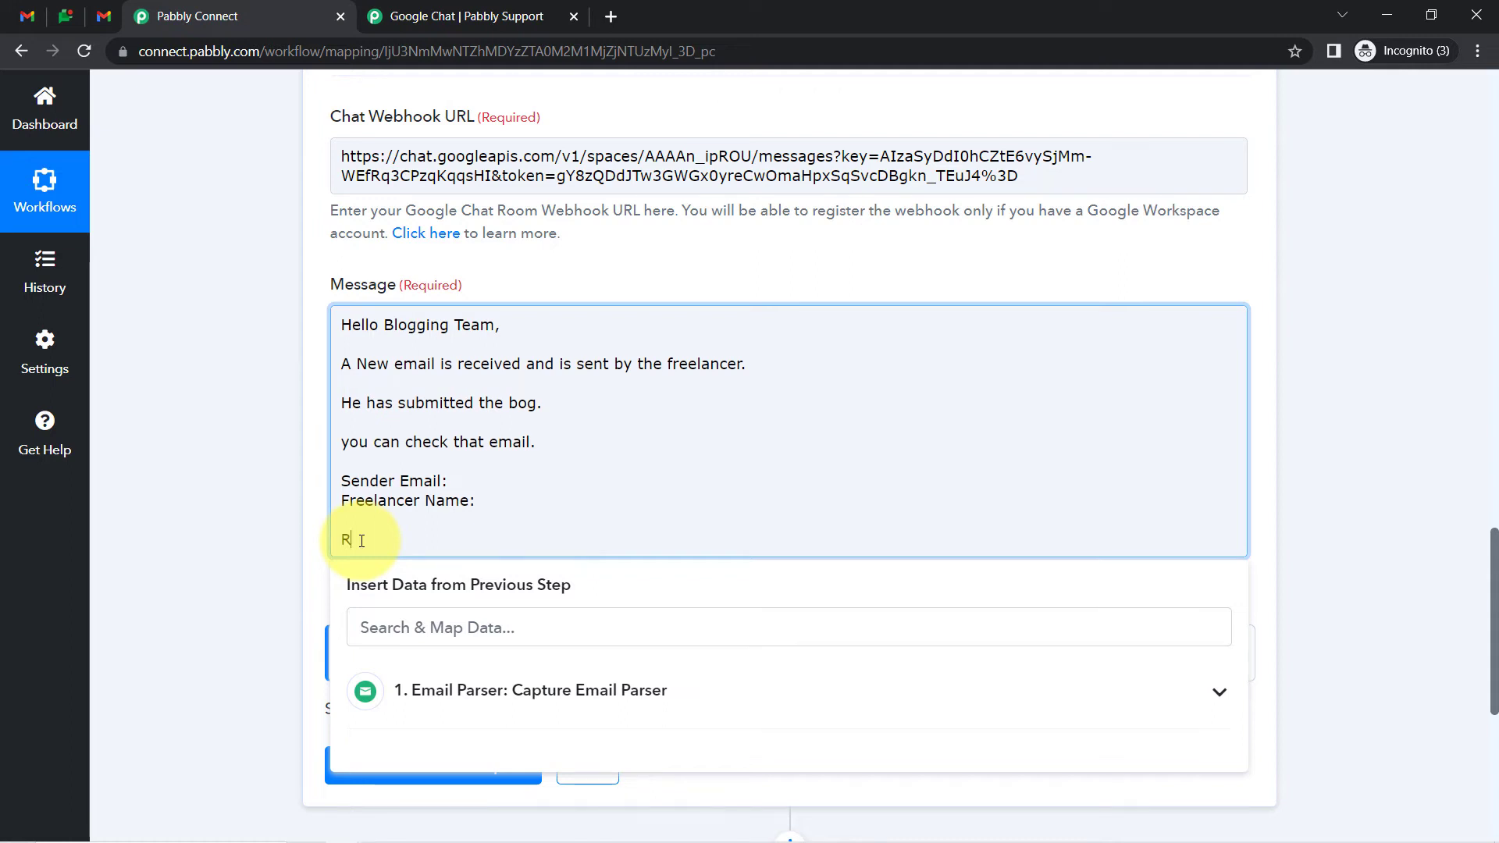
text(egards,)
key(Return)
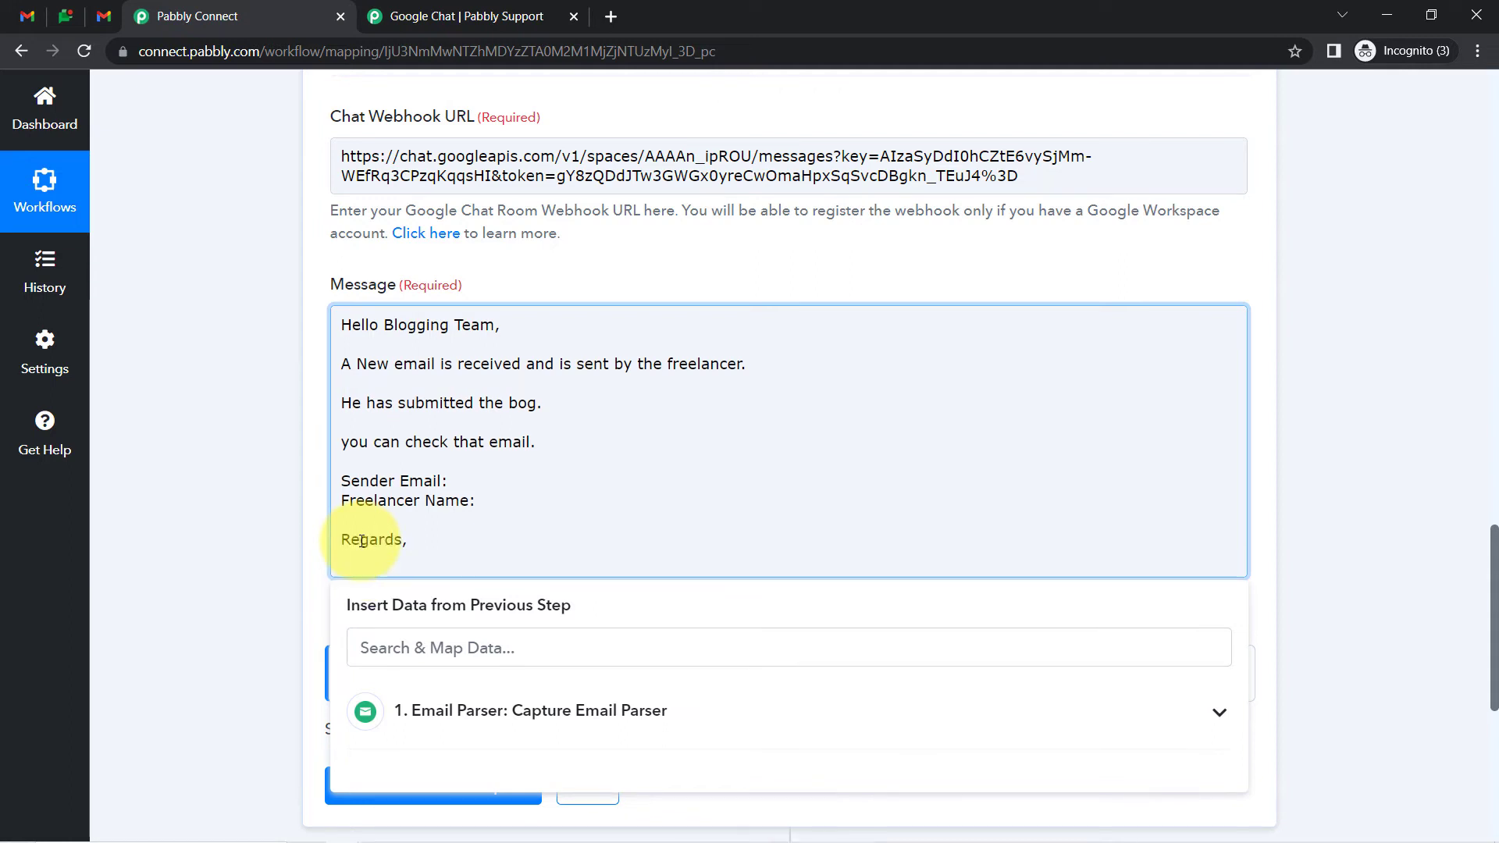
text(HR M)
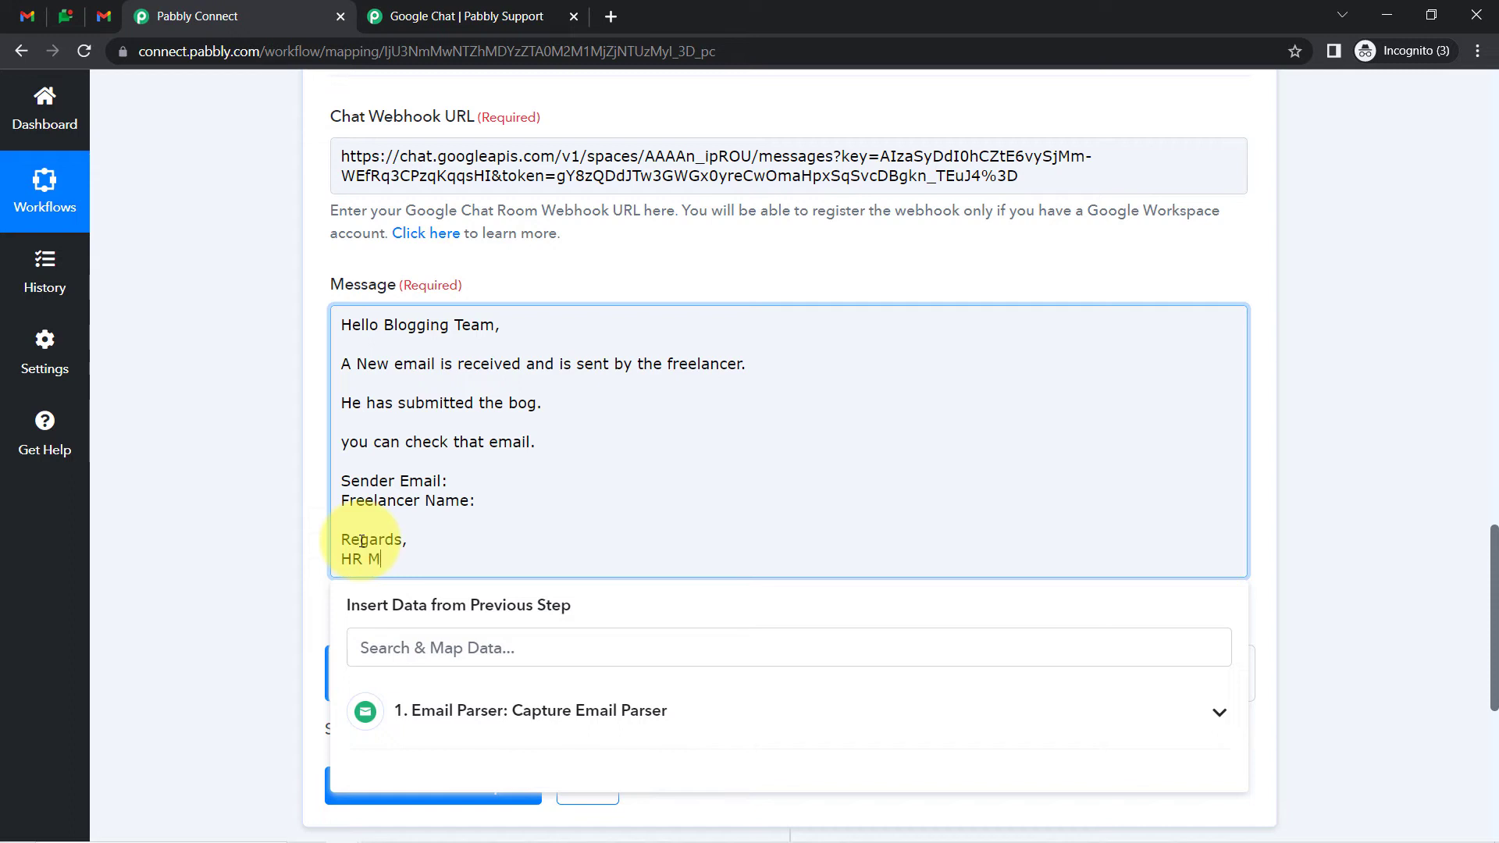
text(anager)
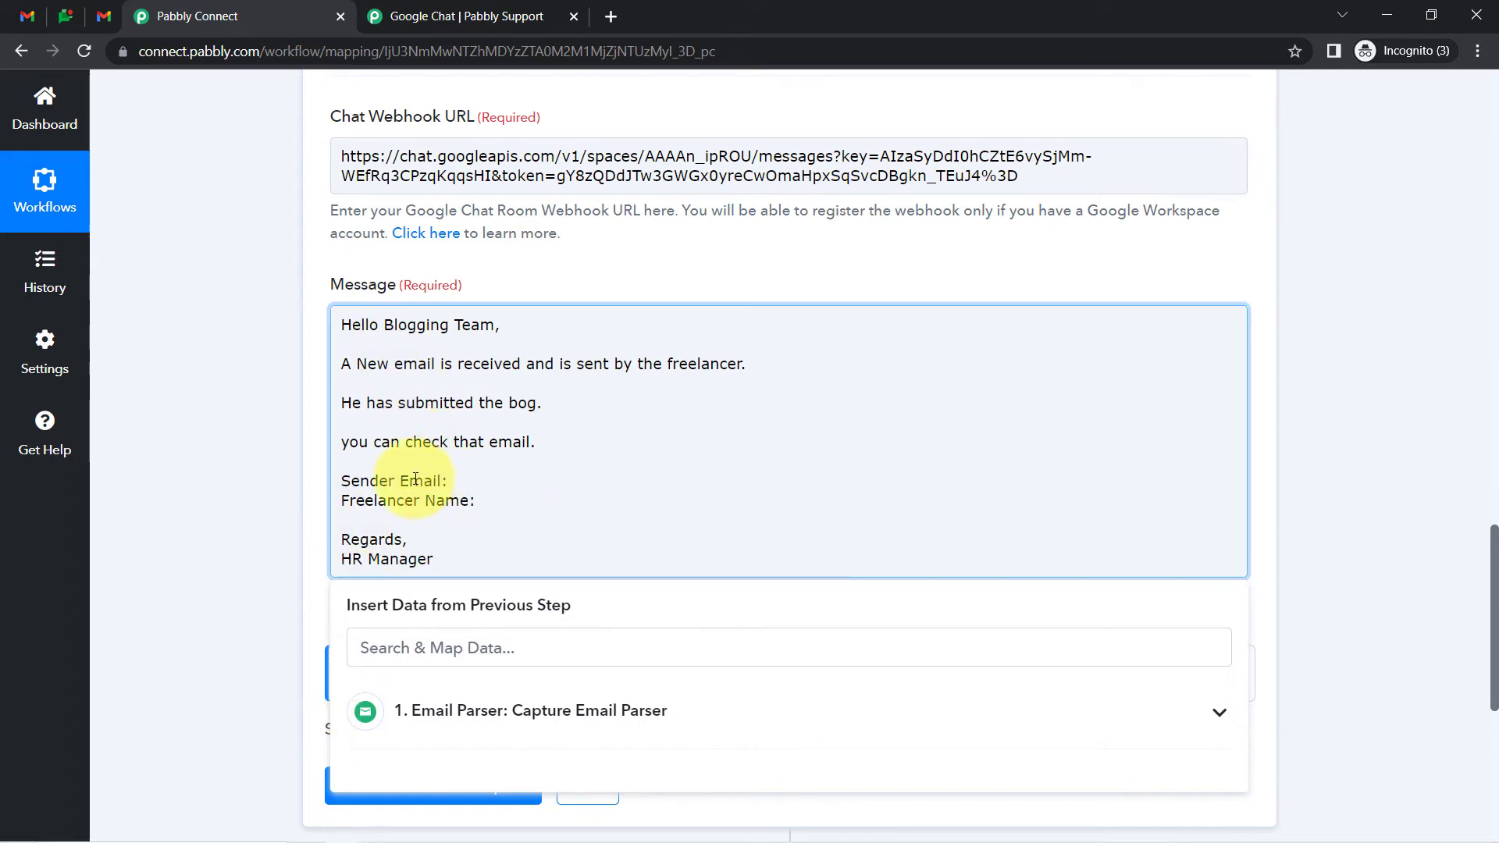
drag(350, 481, 477, 505)
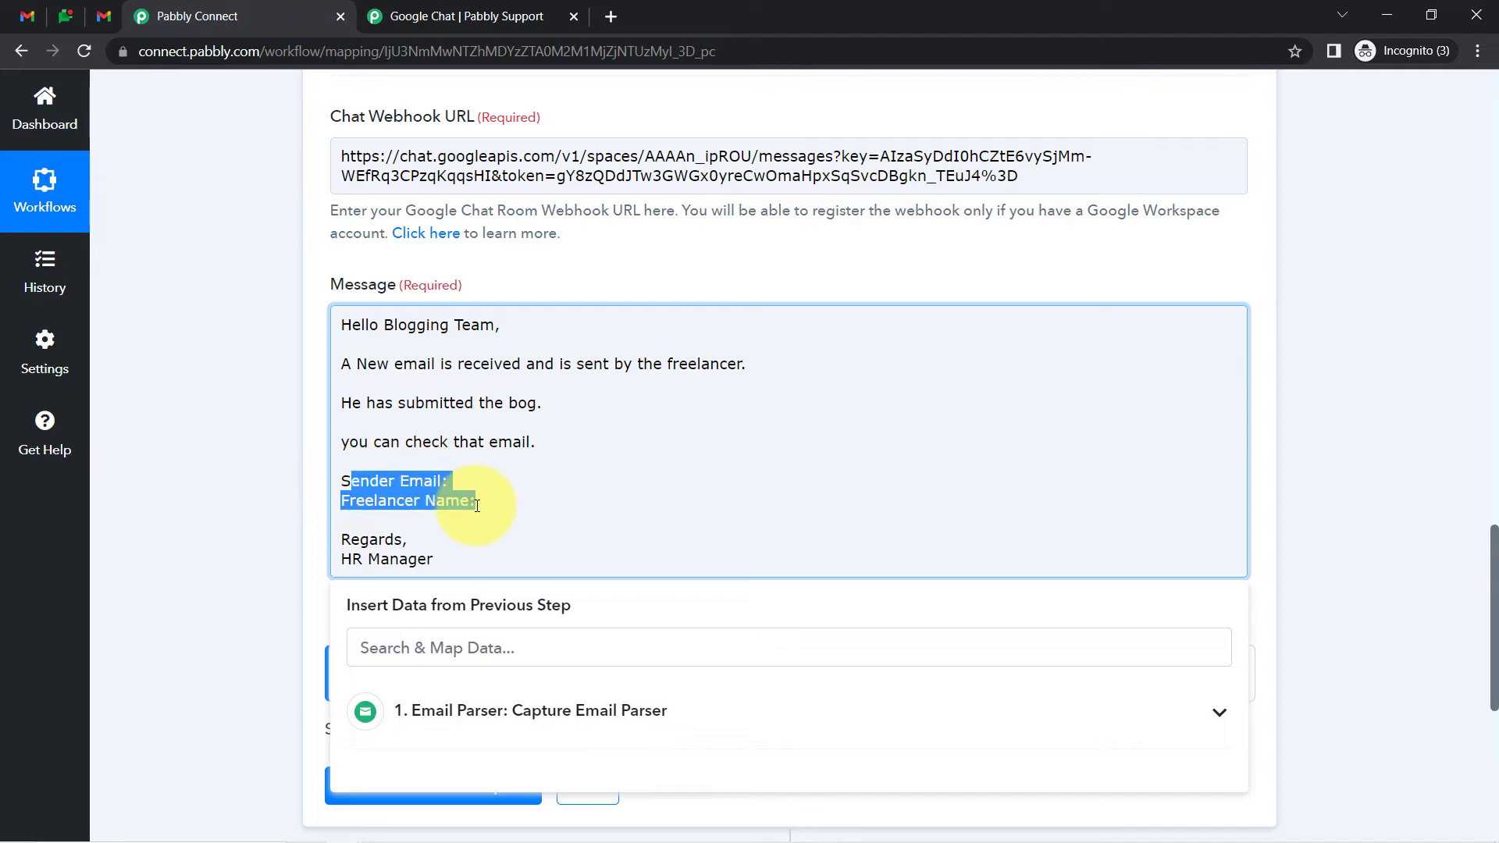
click(477, 505)
scroll(1491, 525, up, 1)
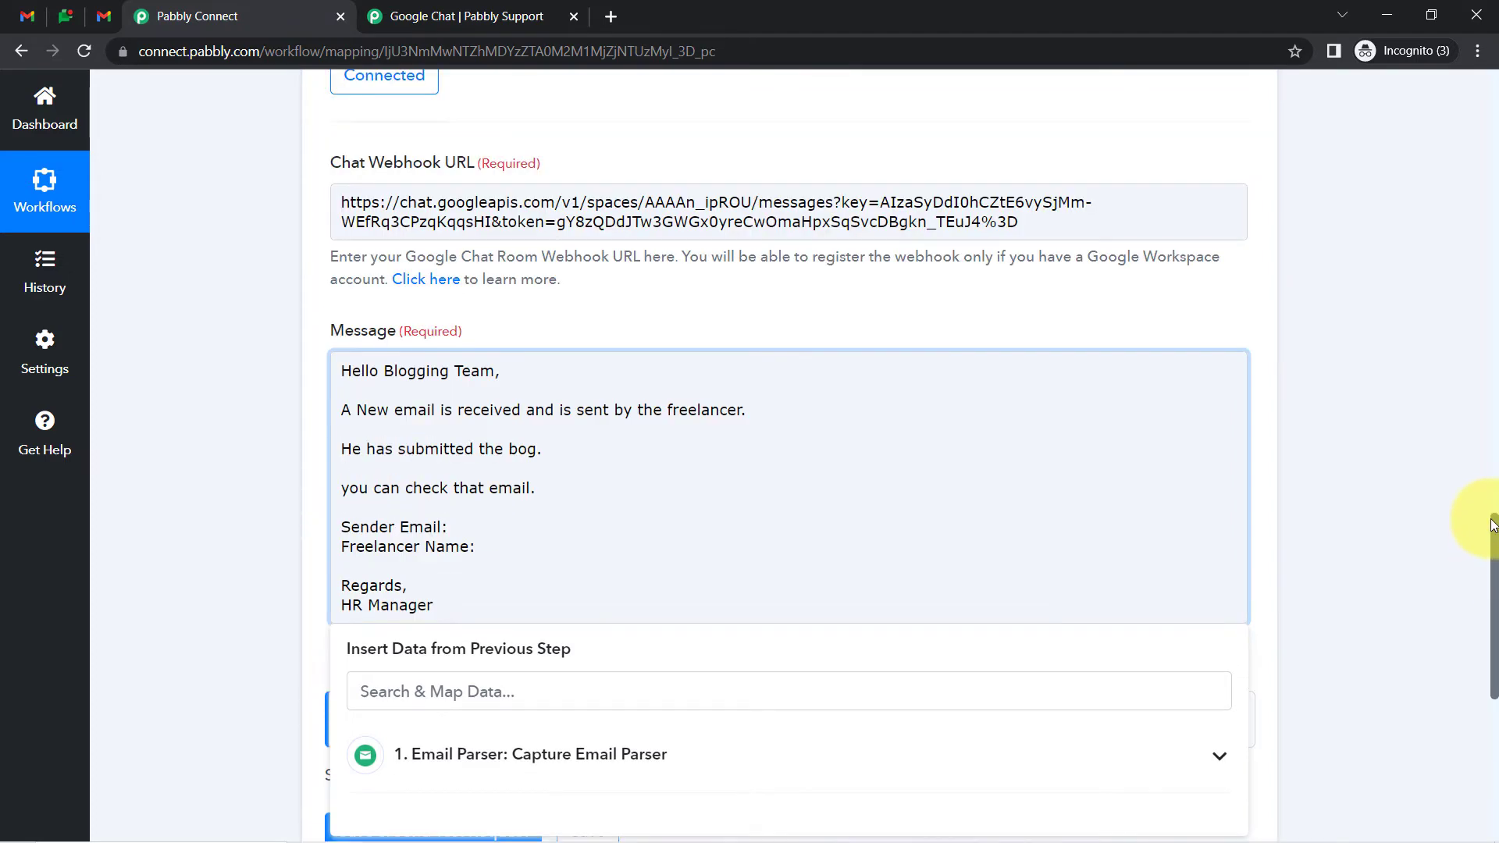
Type a sample Gmail address after 'Sender Email:' in the message
drag(1492, 525, 1442, 586)
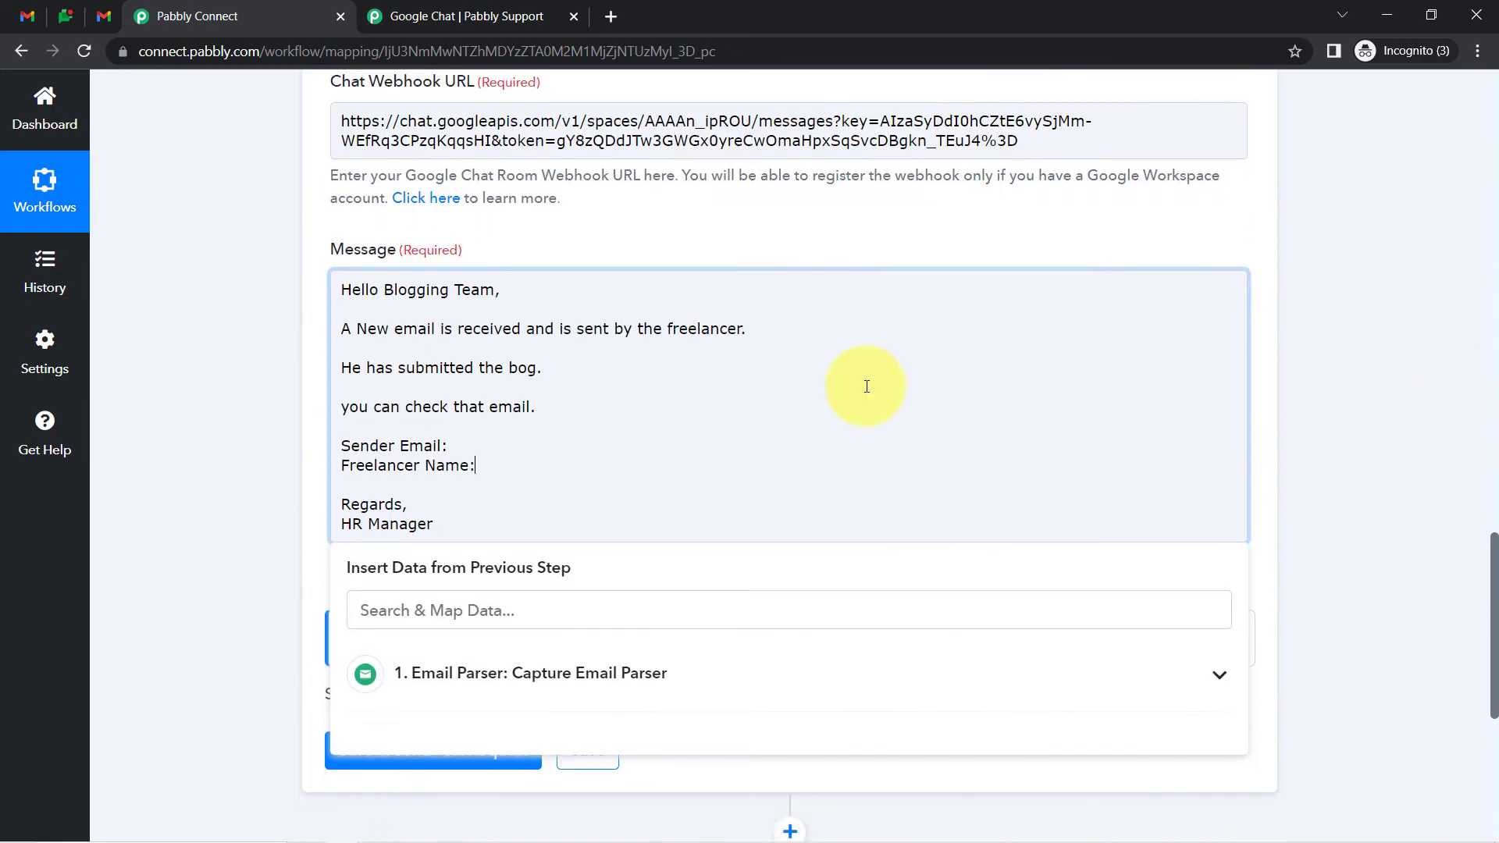
click(460, 446)
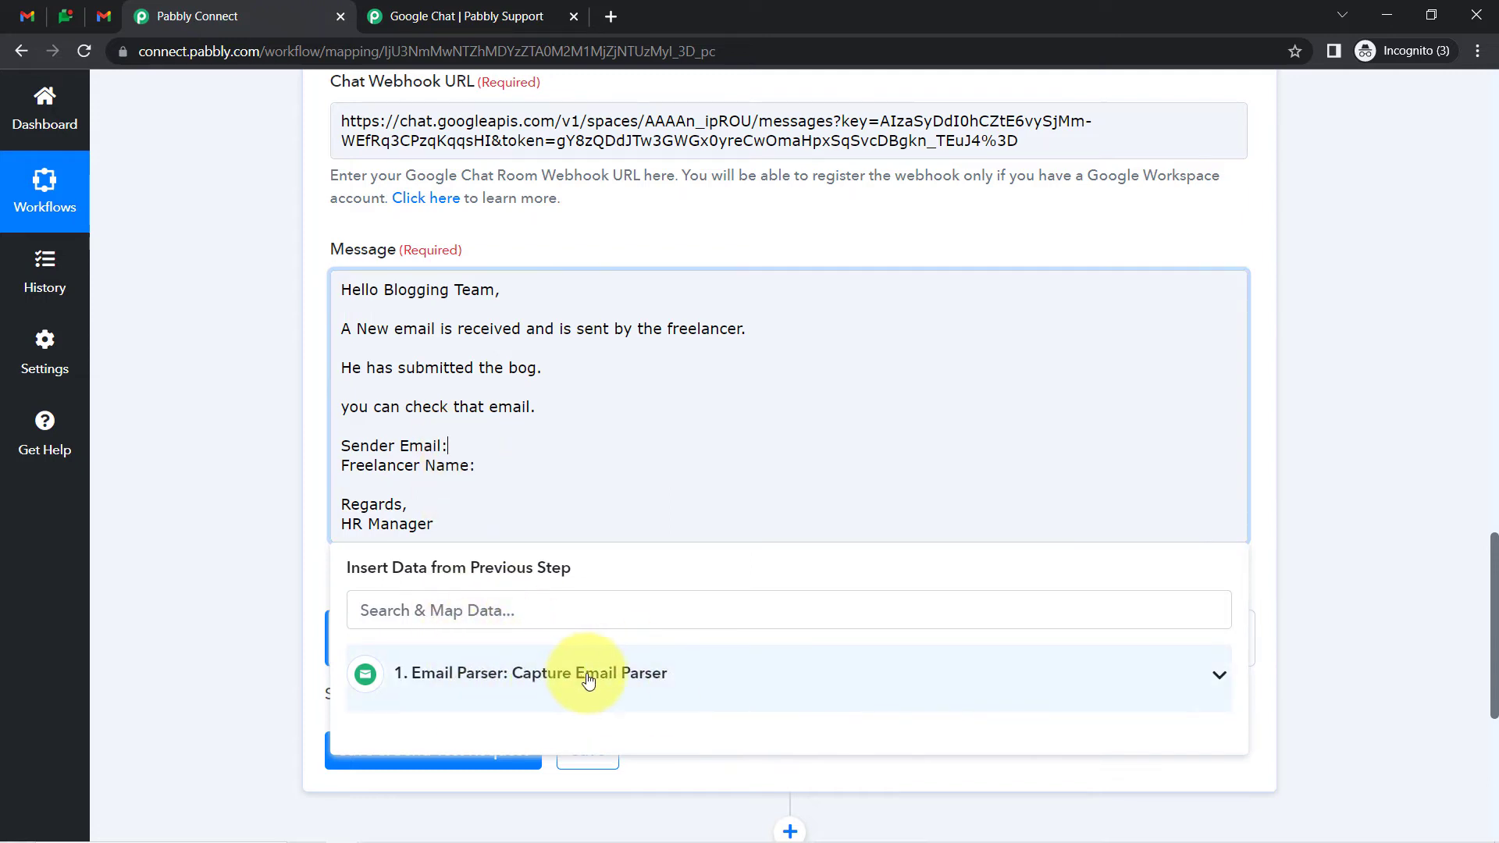
click(562, 687)
click(545, 685)
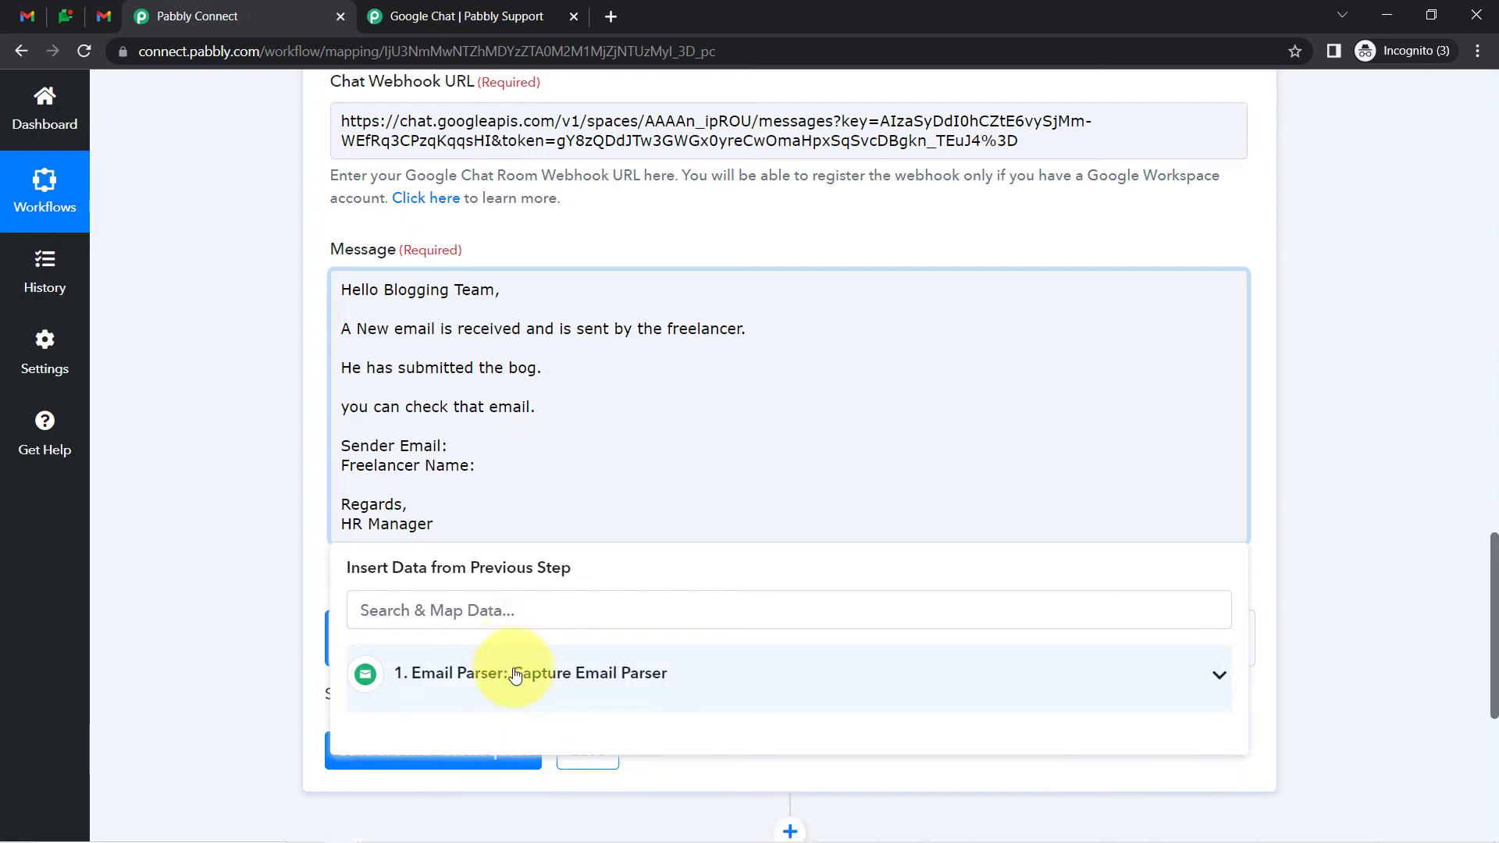
click(511, 673)
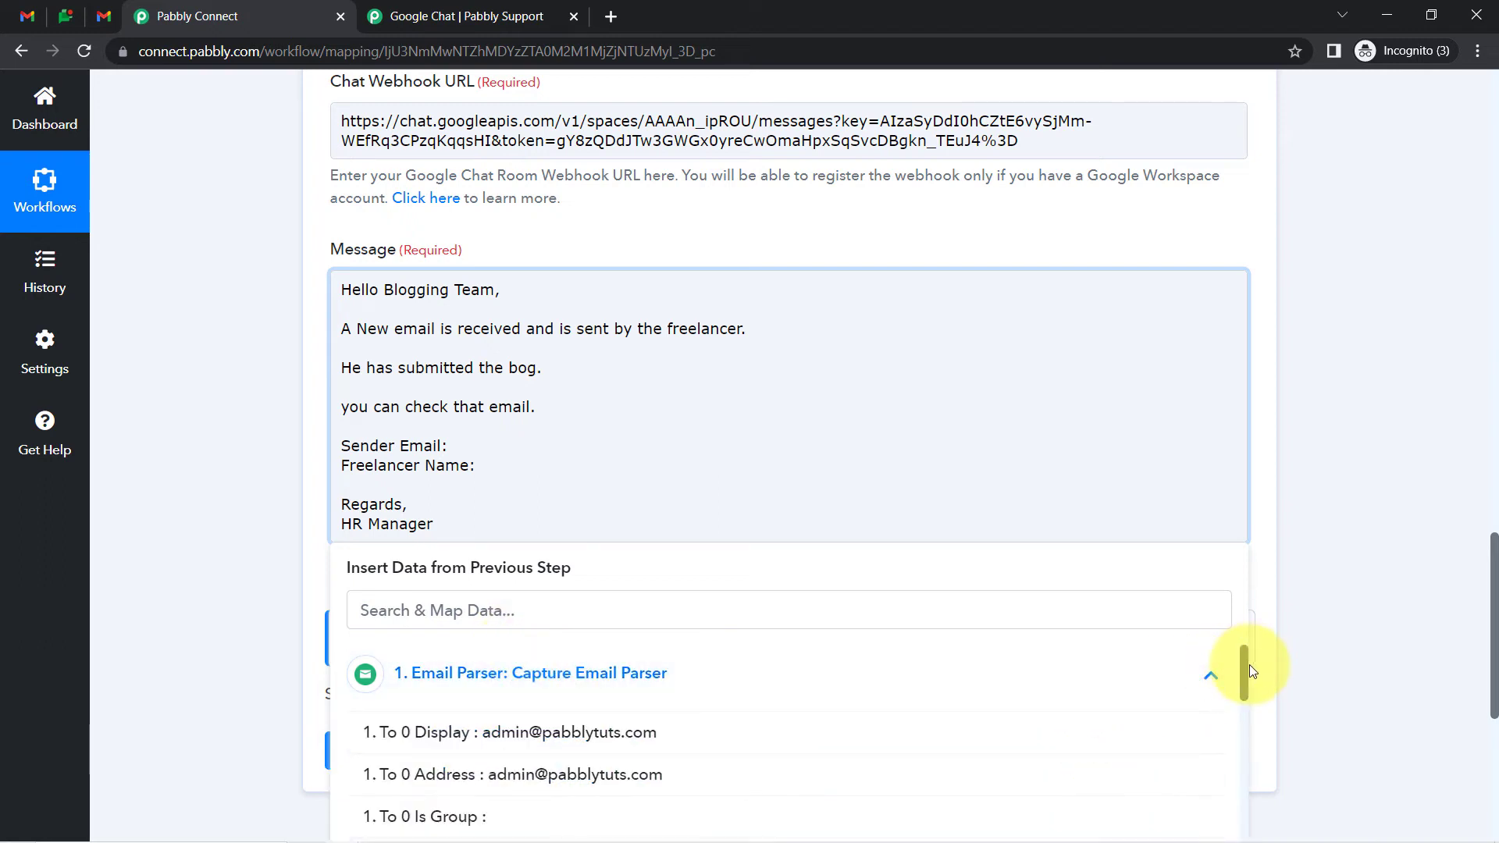
drag(1248, 670, 1244, 622)
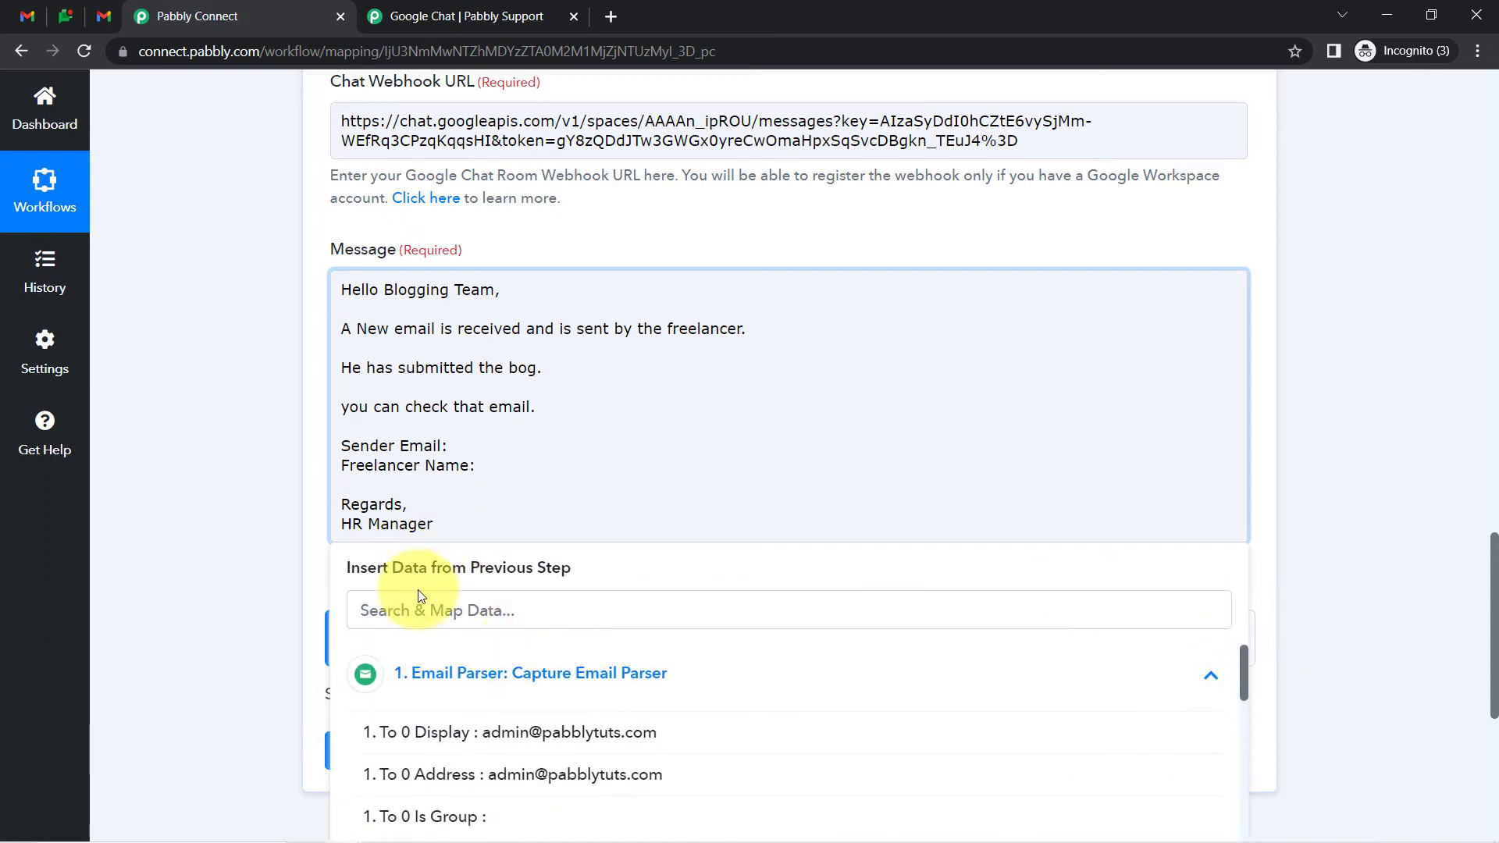
click(405, 613)
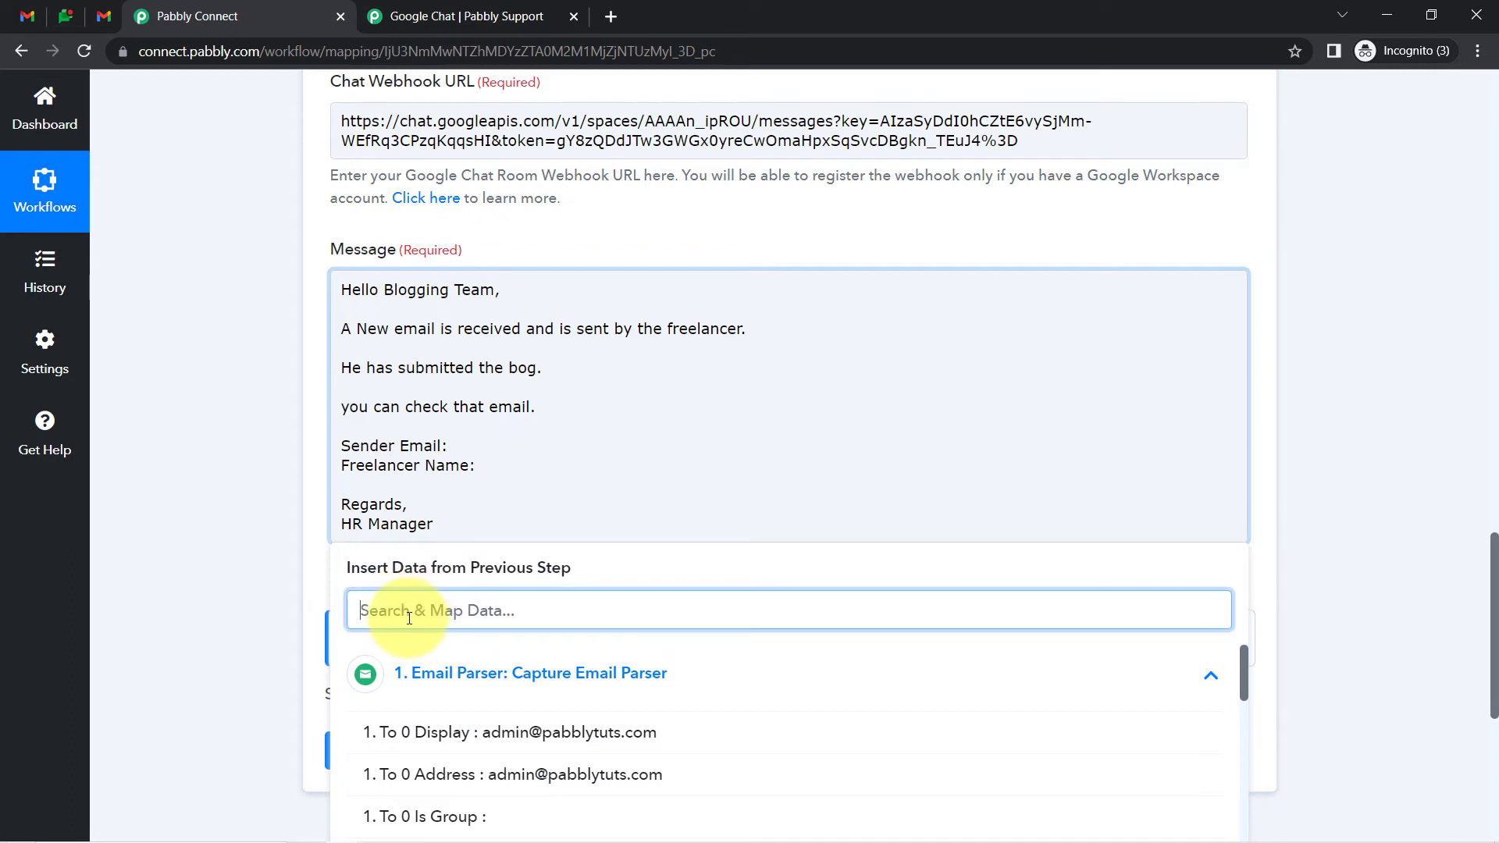
text(@)
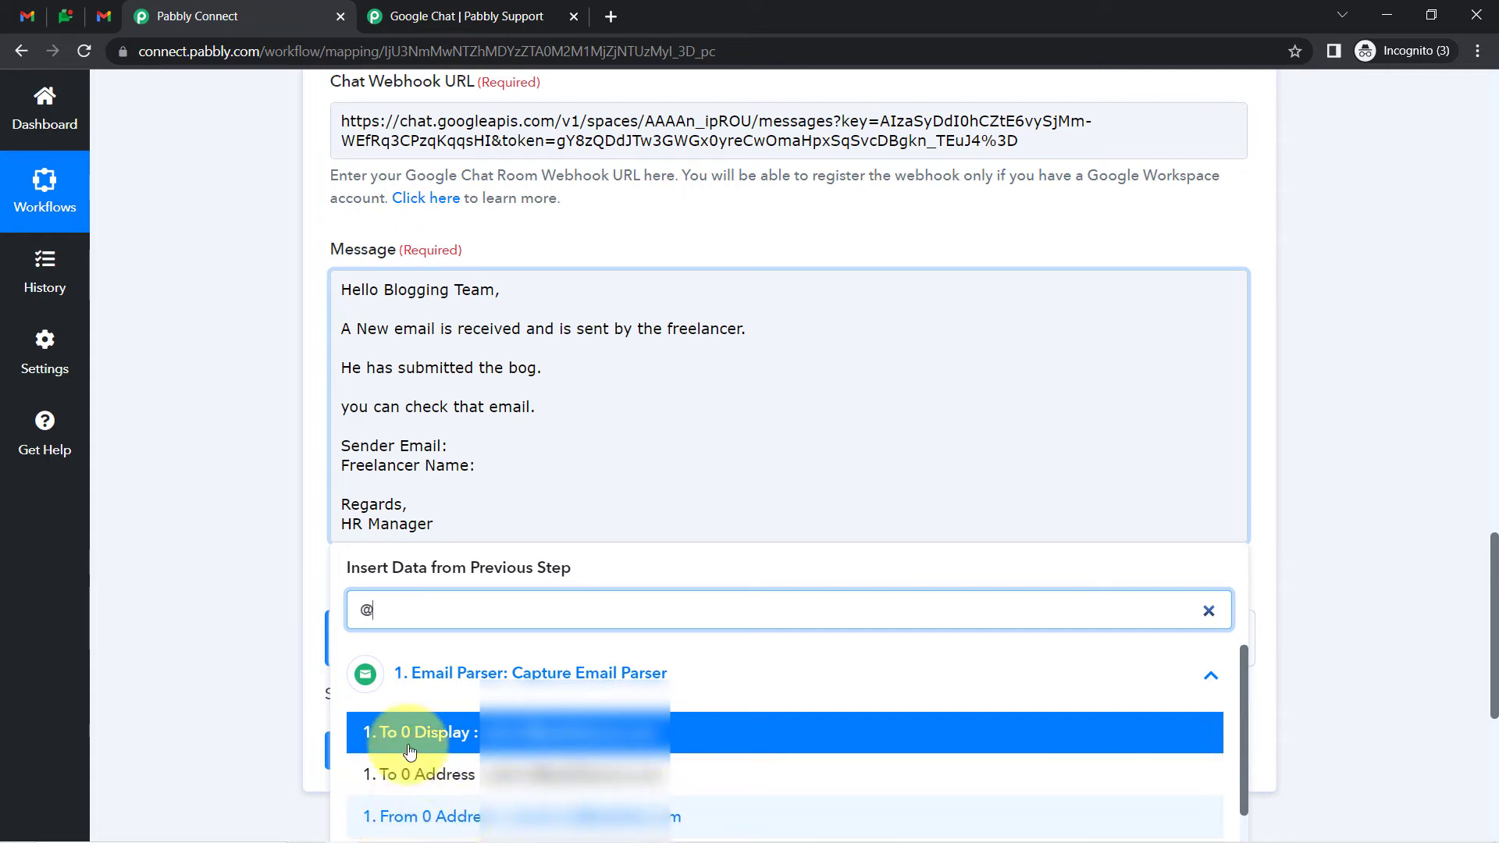
key(BackSpace)
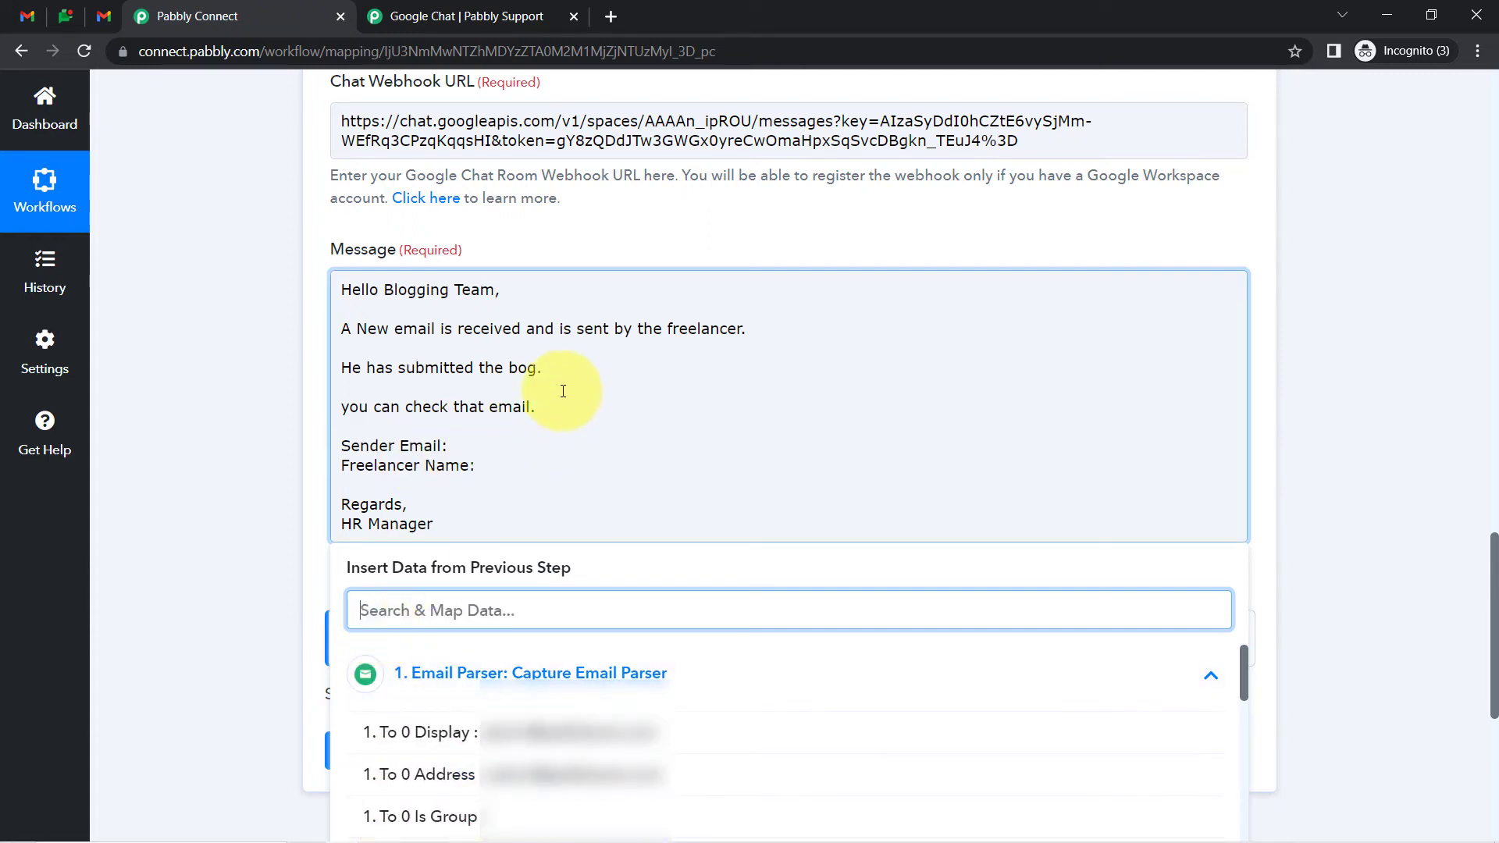
click(459, 448)
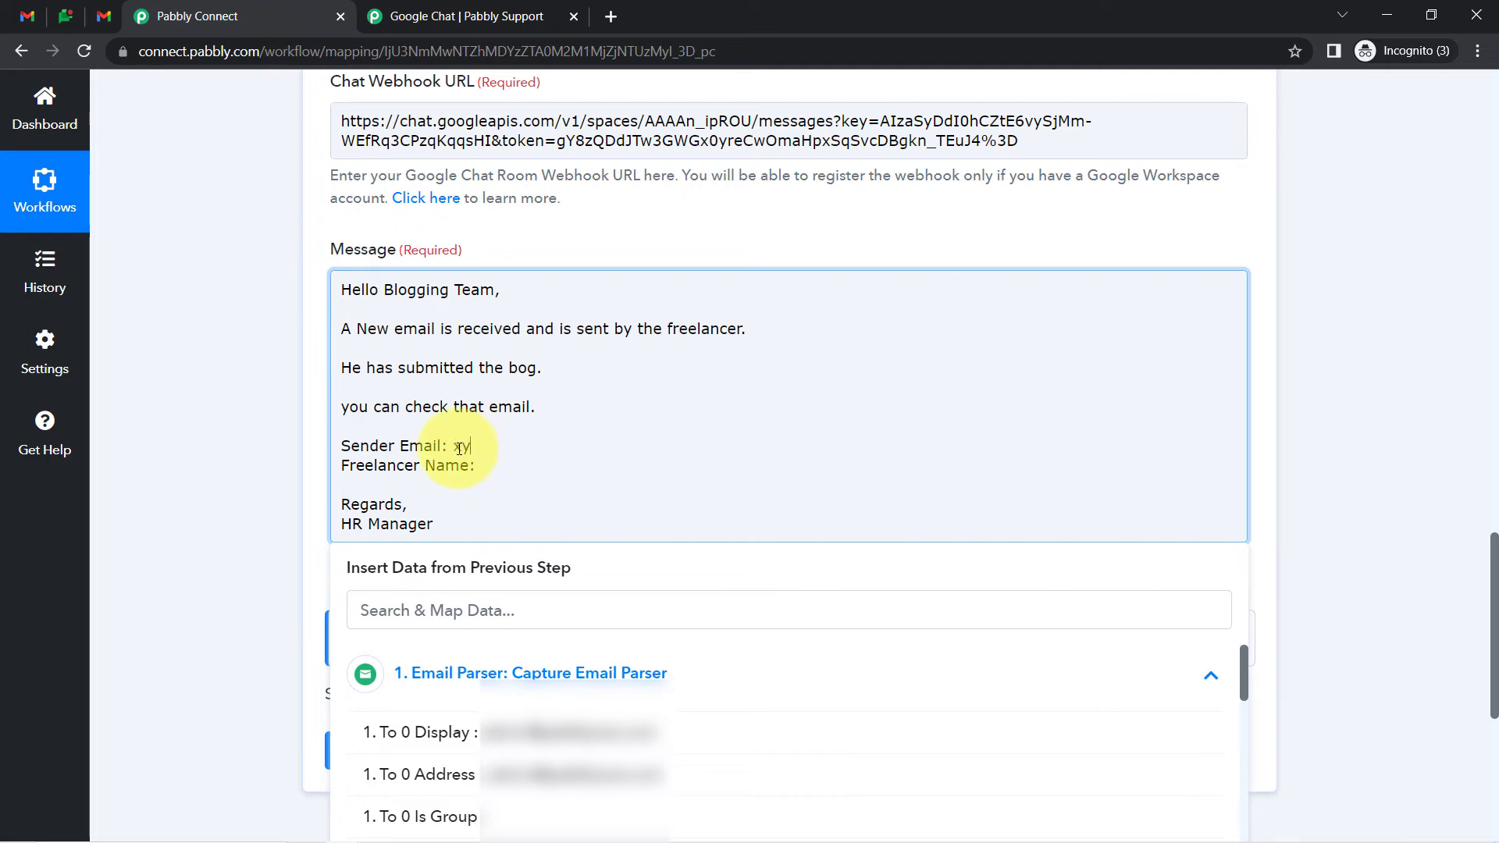
text(xyz@)
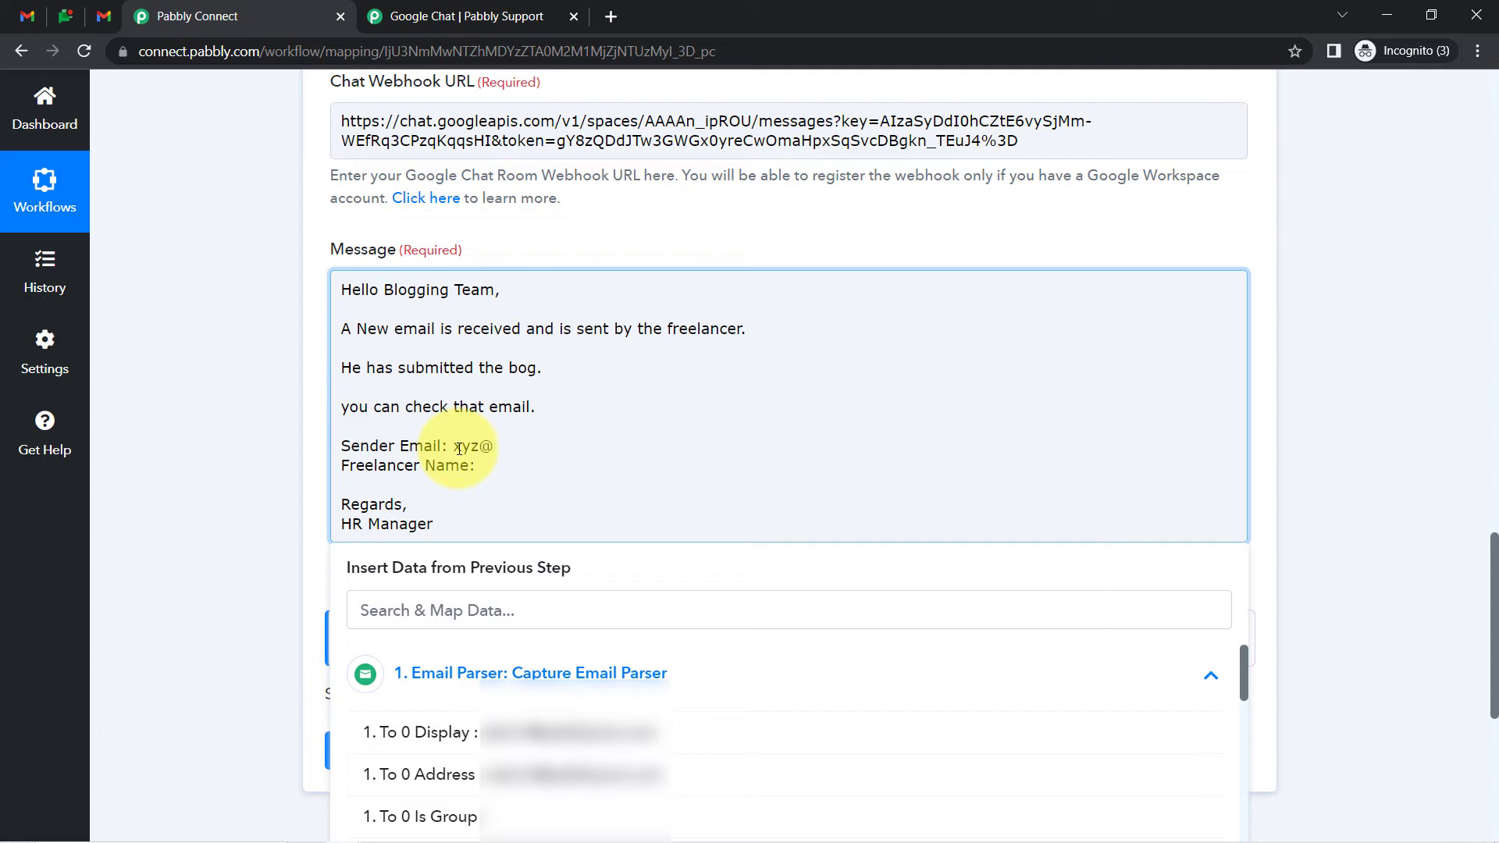
text(gmail.com)
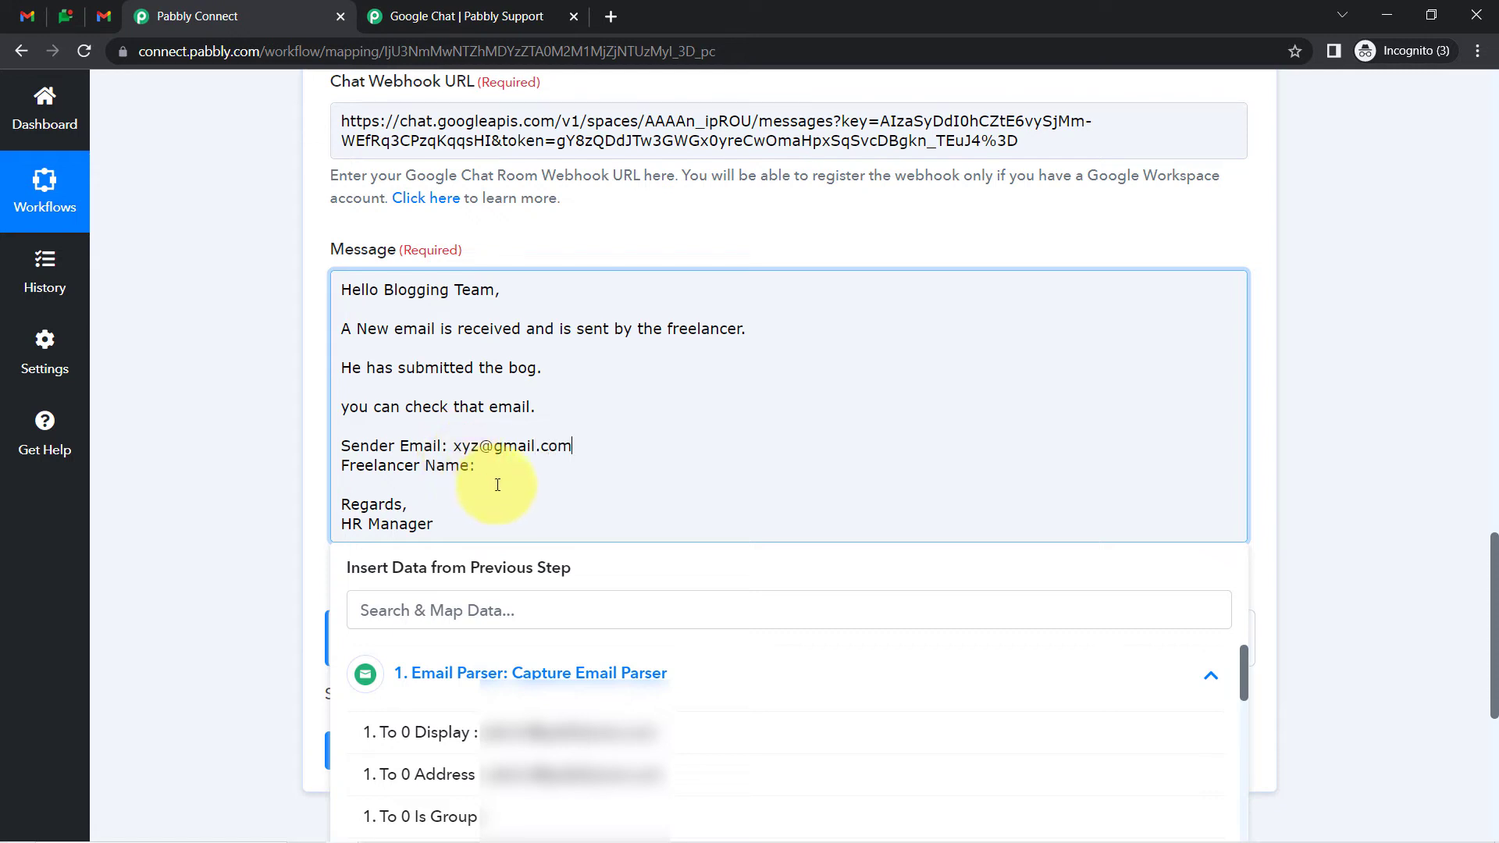
Map 'Freelancer Name:' to the parsed 1. From 0 Display field
click(428, 611)
text(sonam)
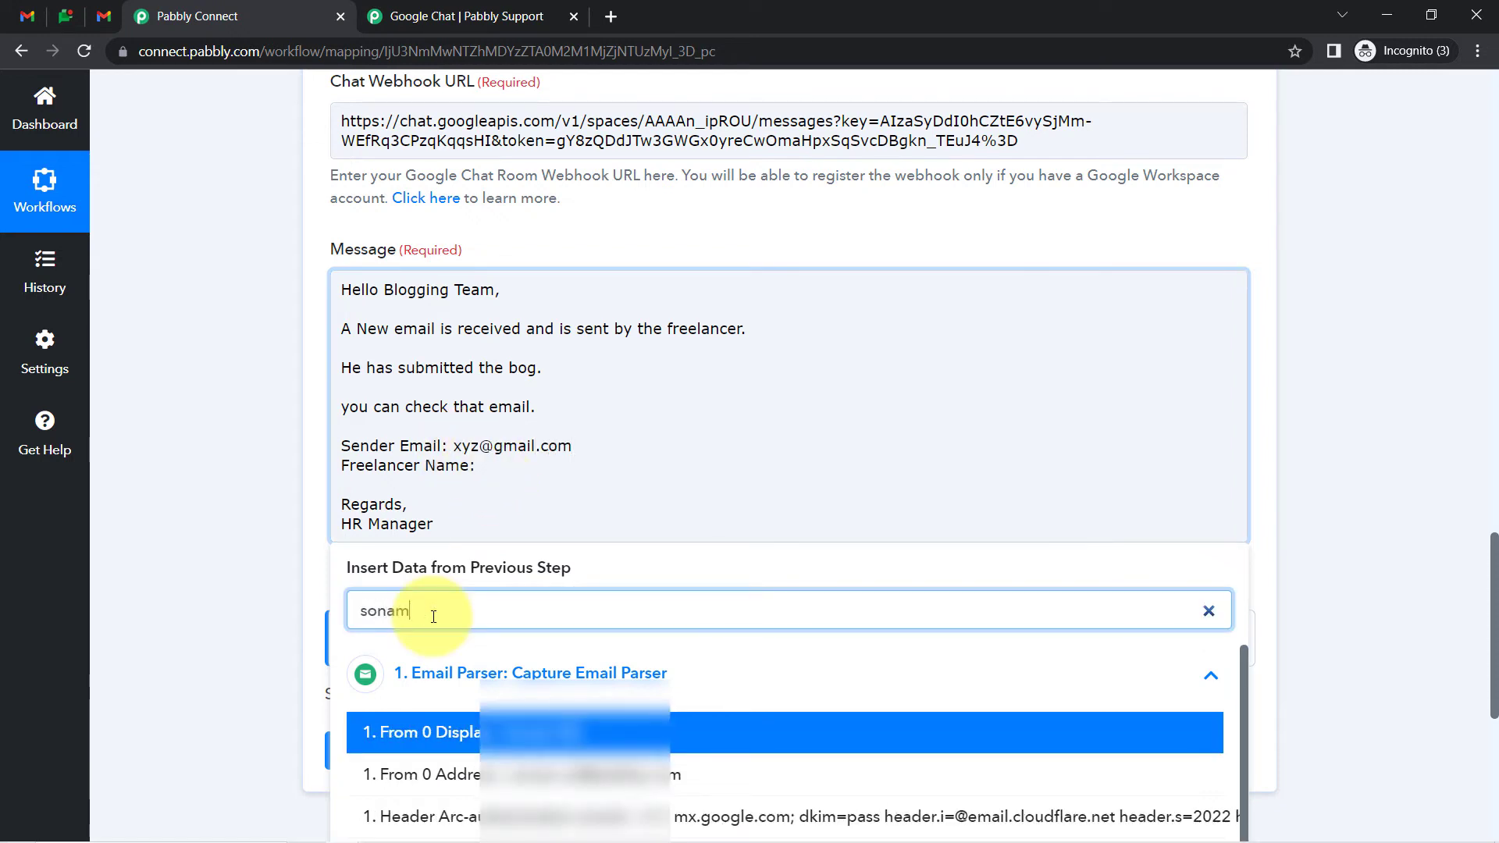
click(469, 734)
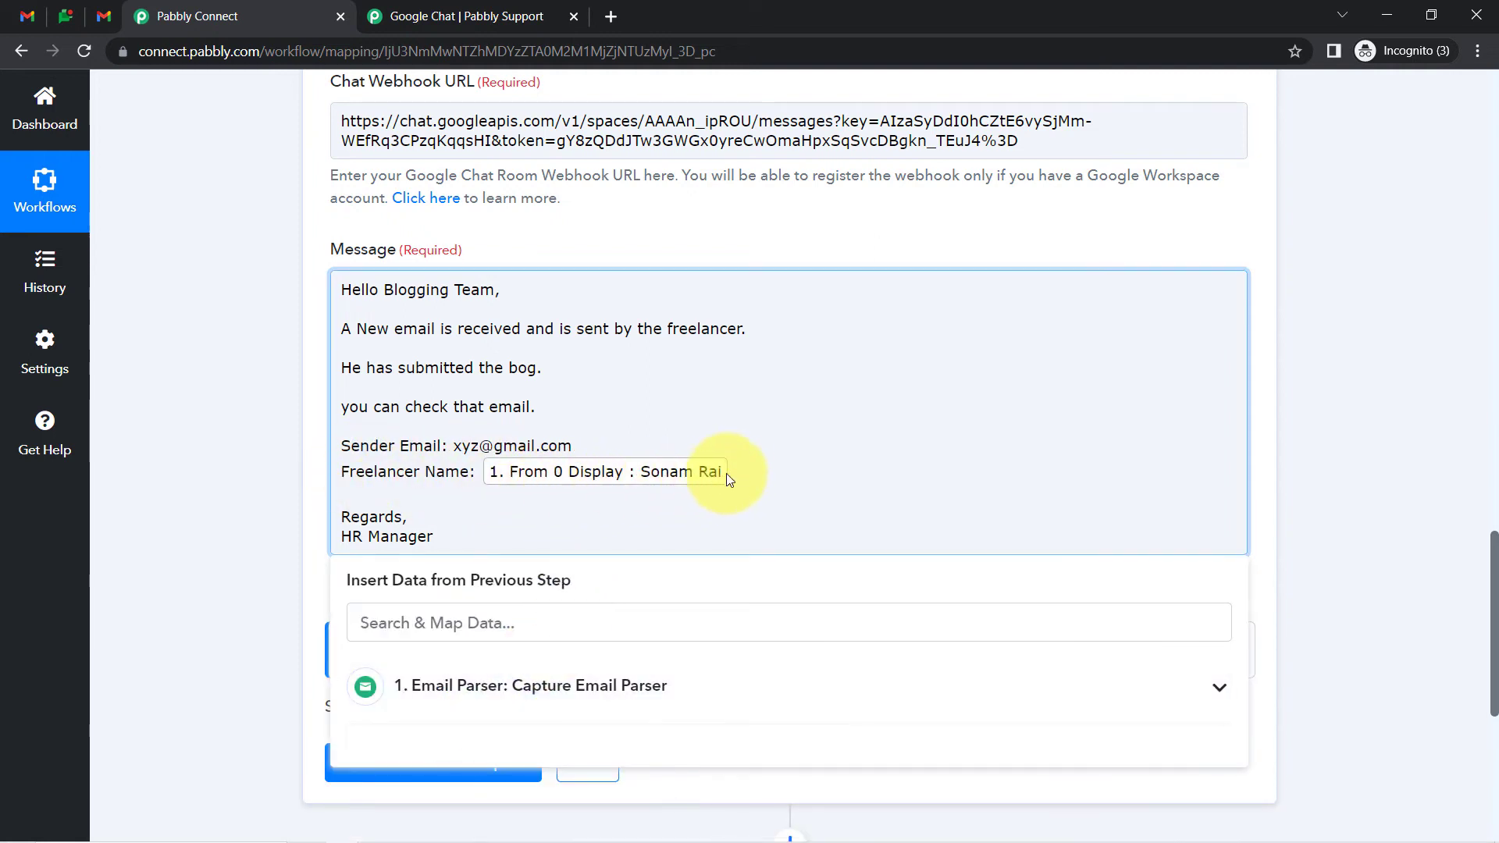
key(Return)
key(Return)
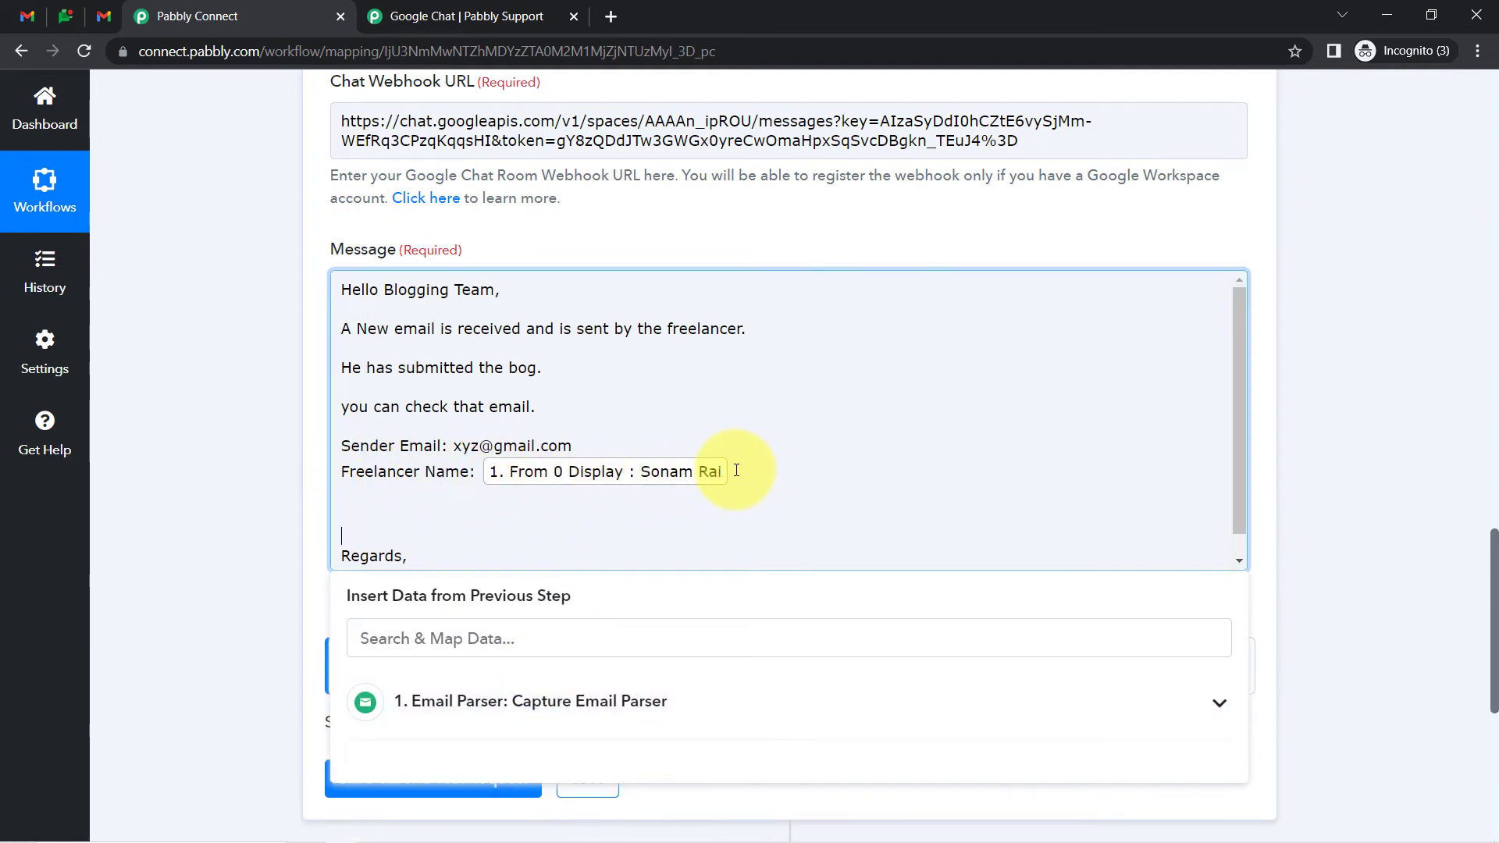
key(Up)
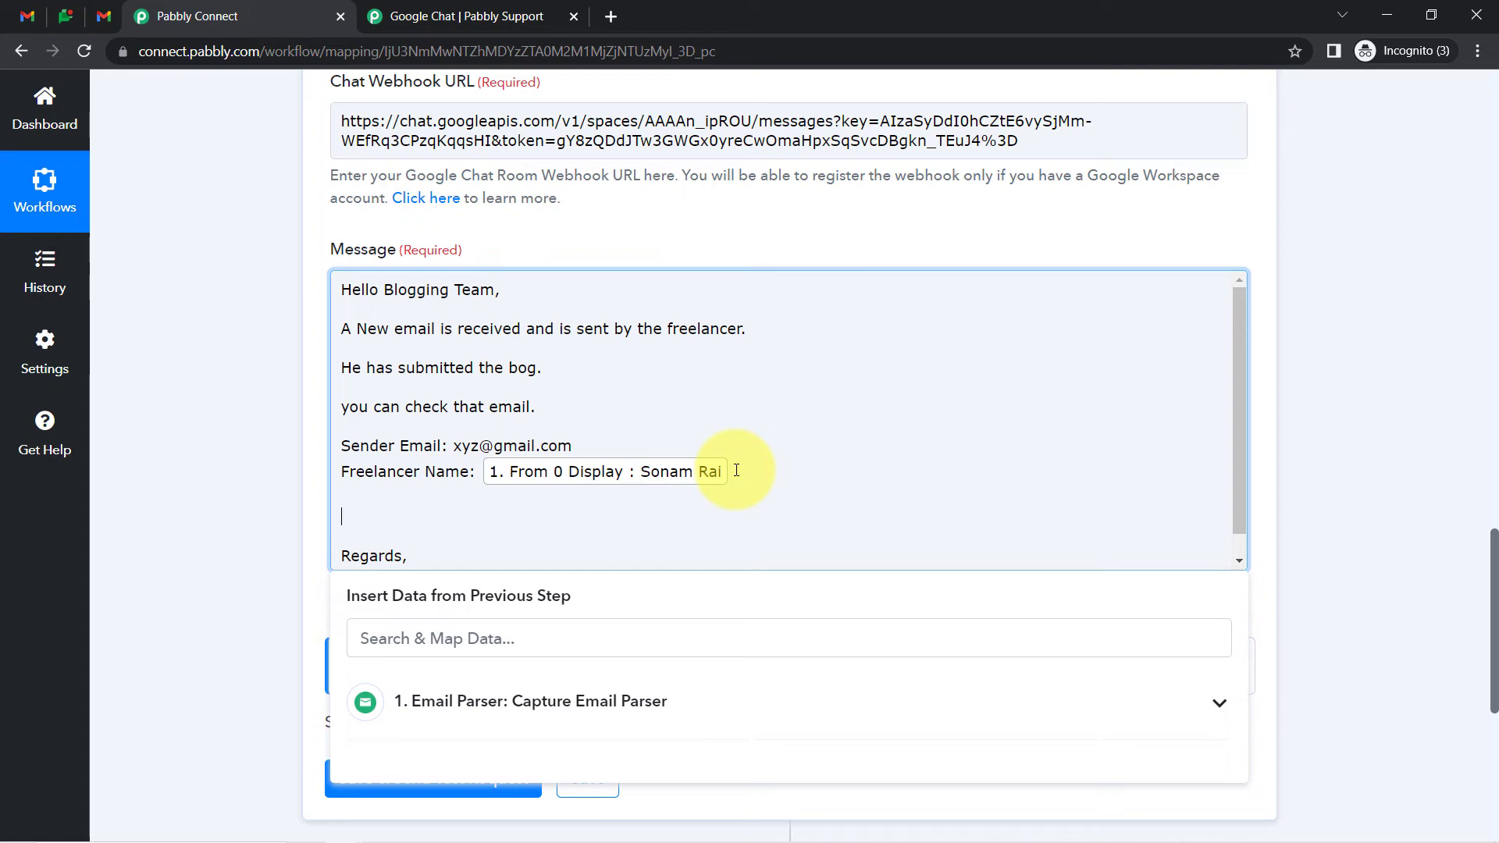
click(465, 640)
text(attach)
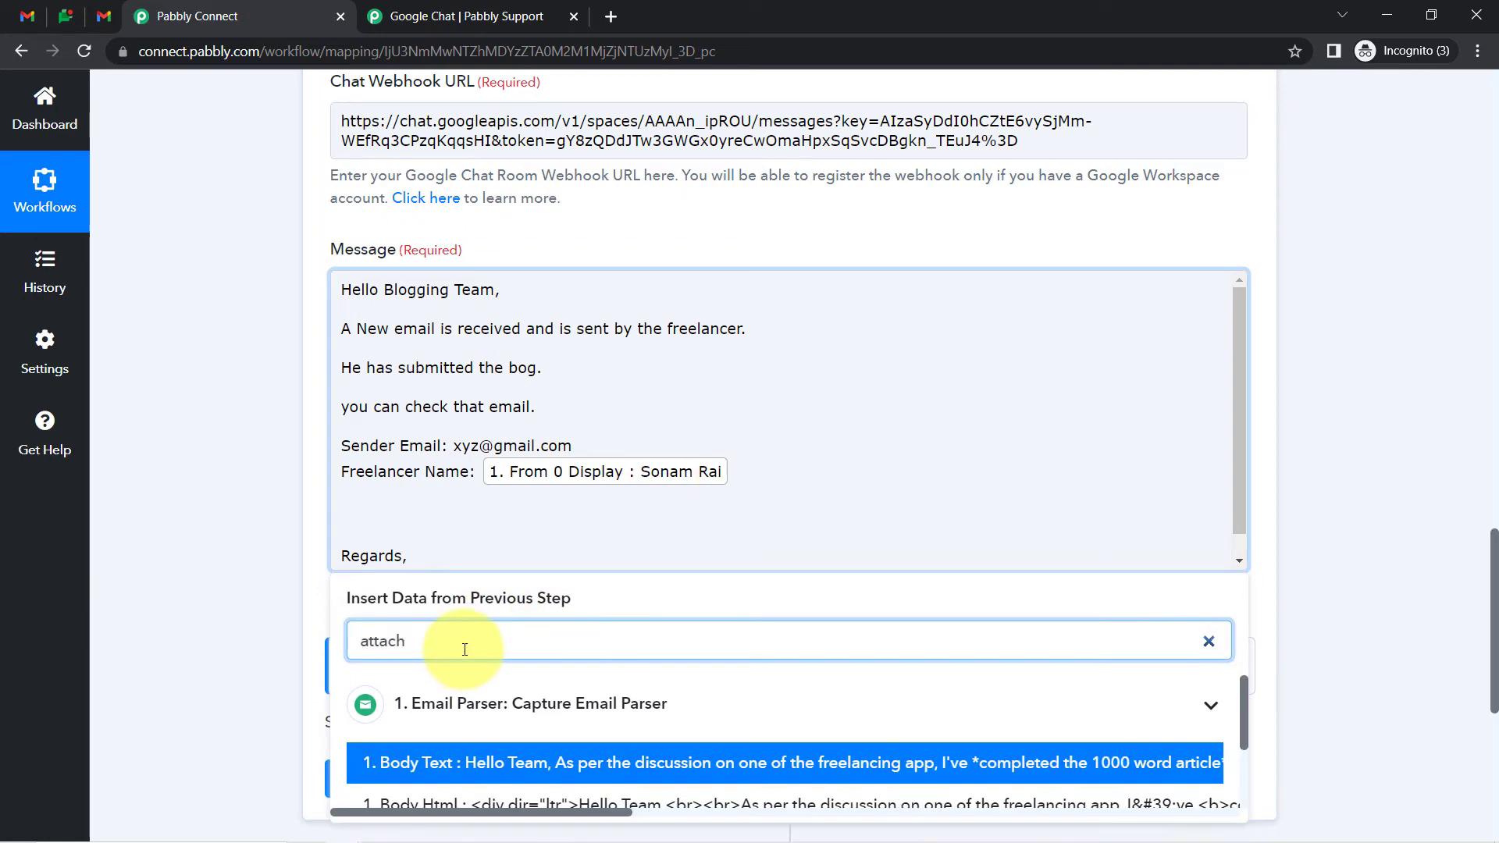
drag(1243, 709, 1245, 775)
click(435, 788)
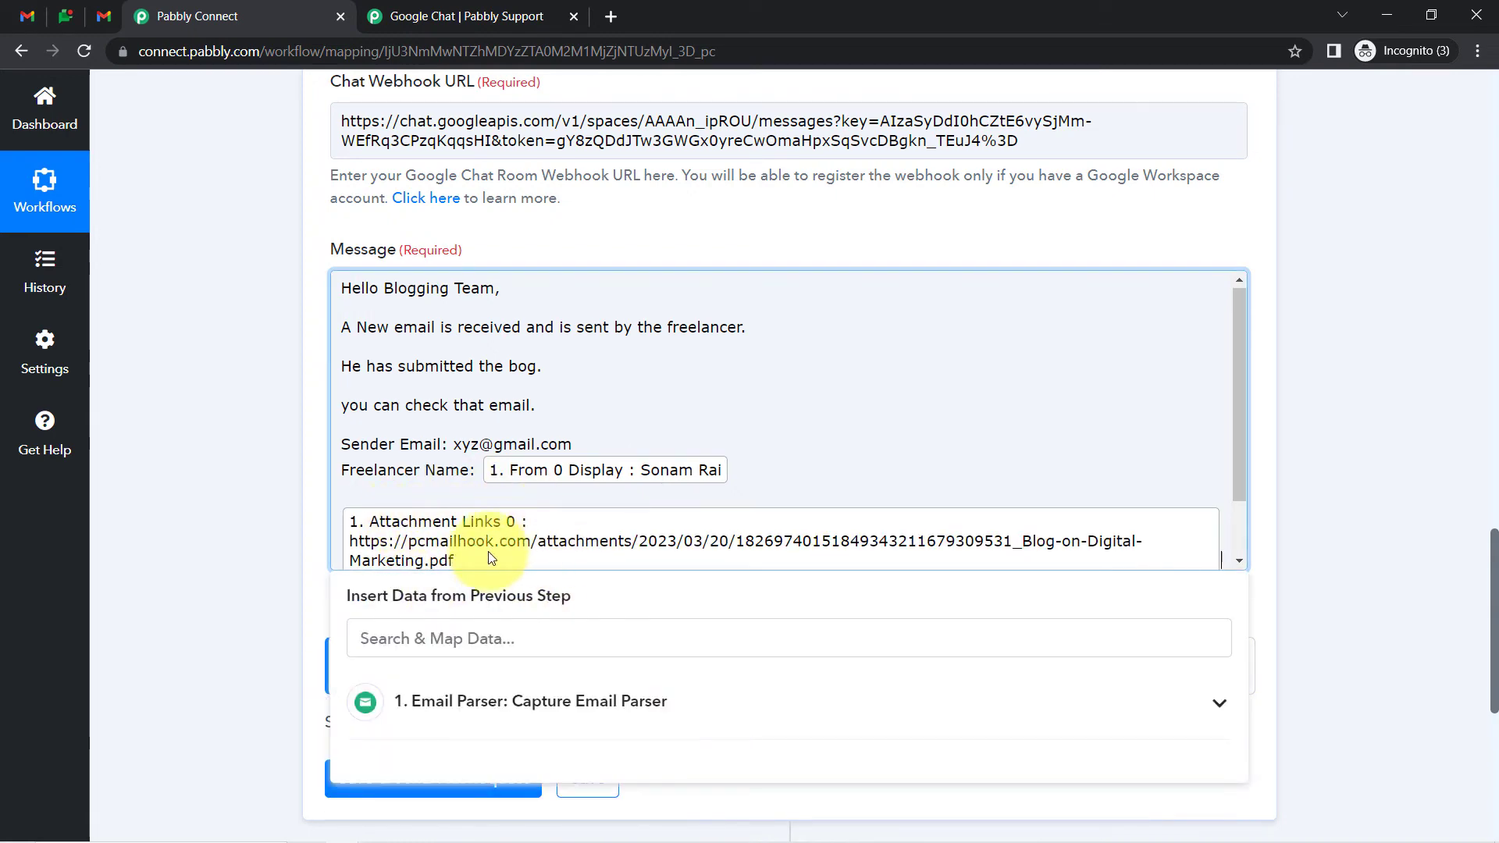
click(364, 470)
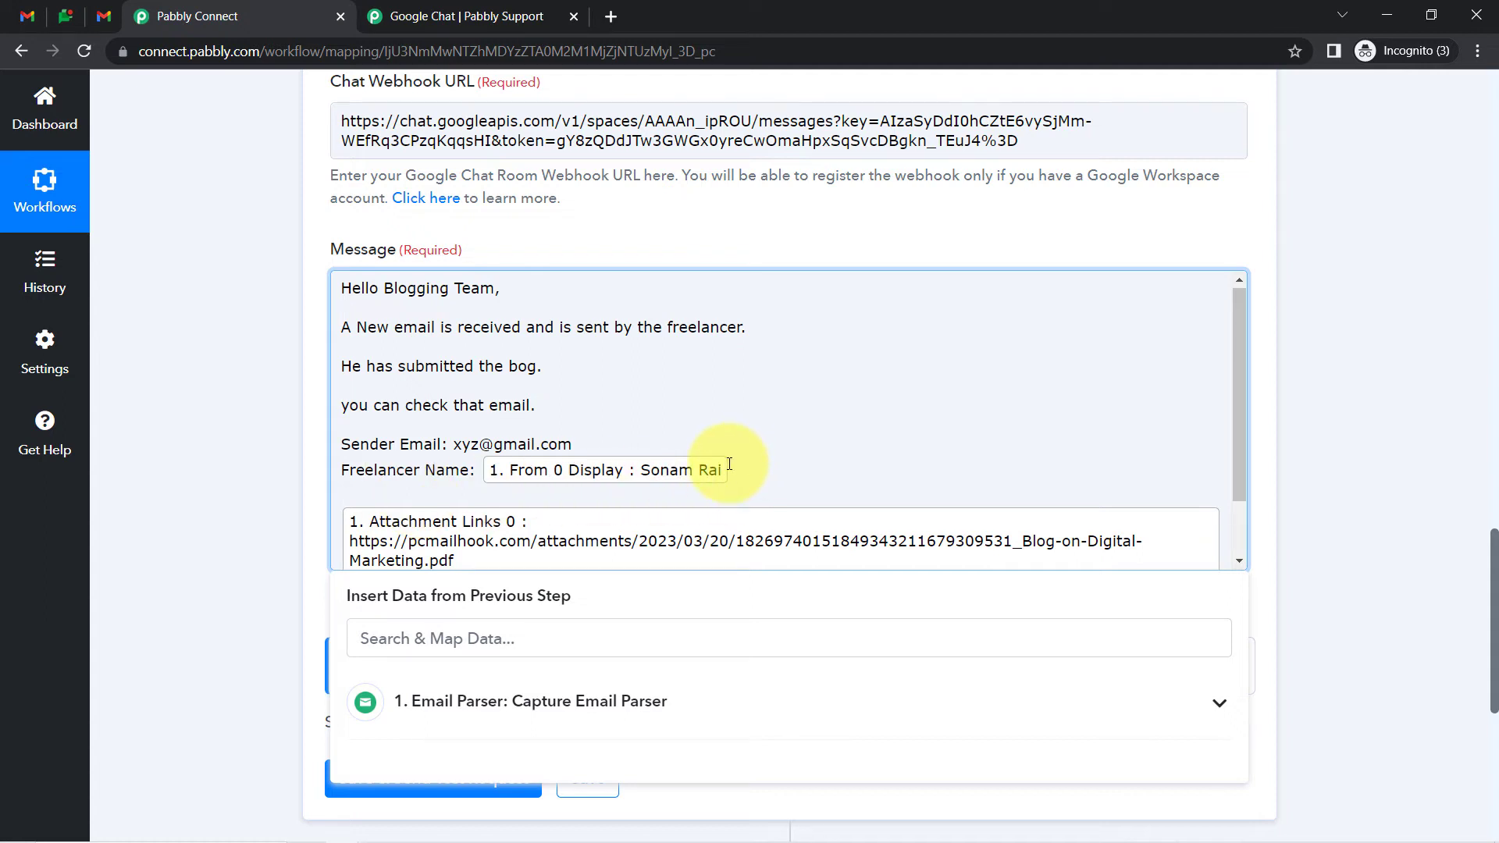
key(BackSpace)
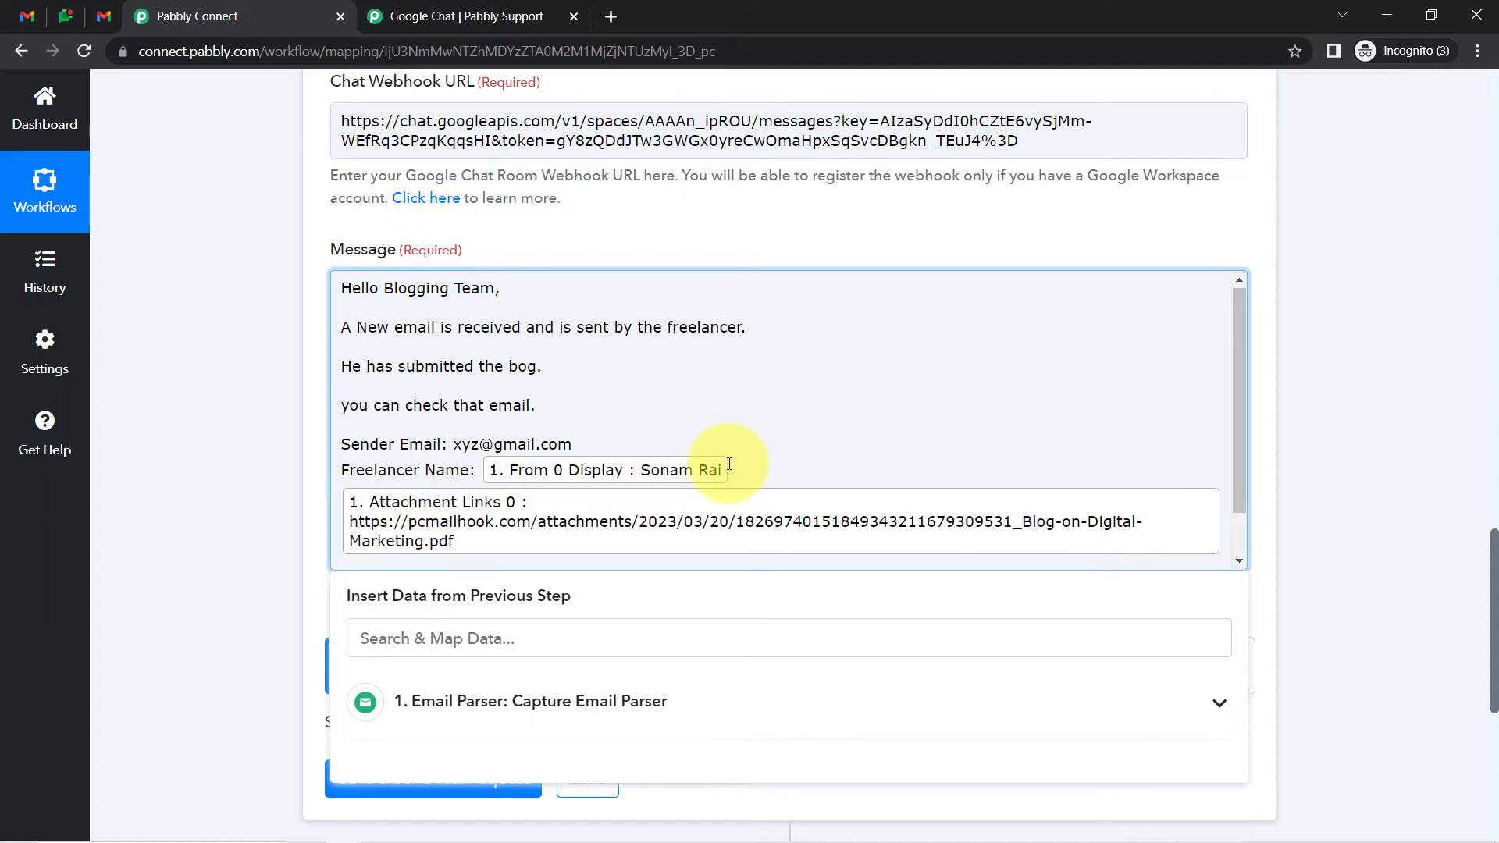
key(Delete)
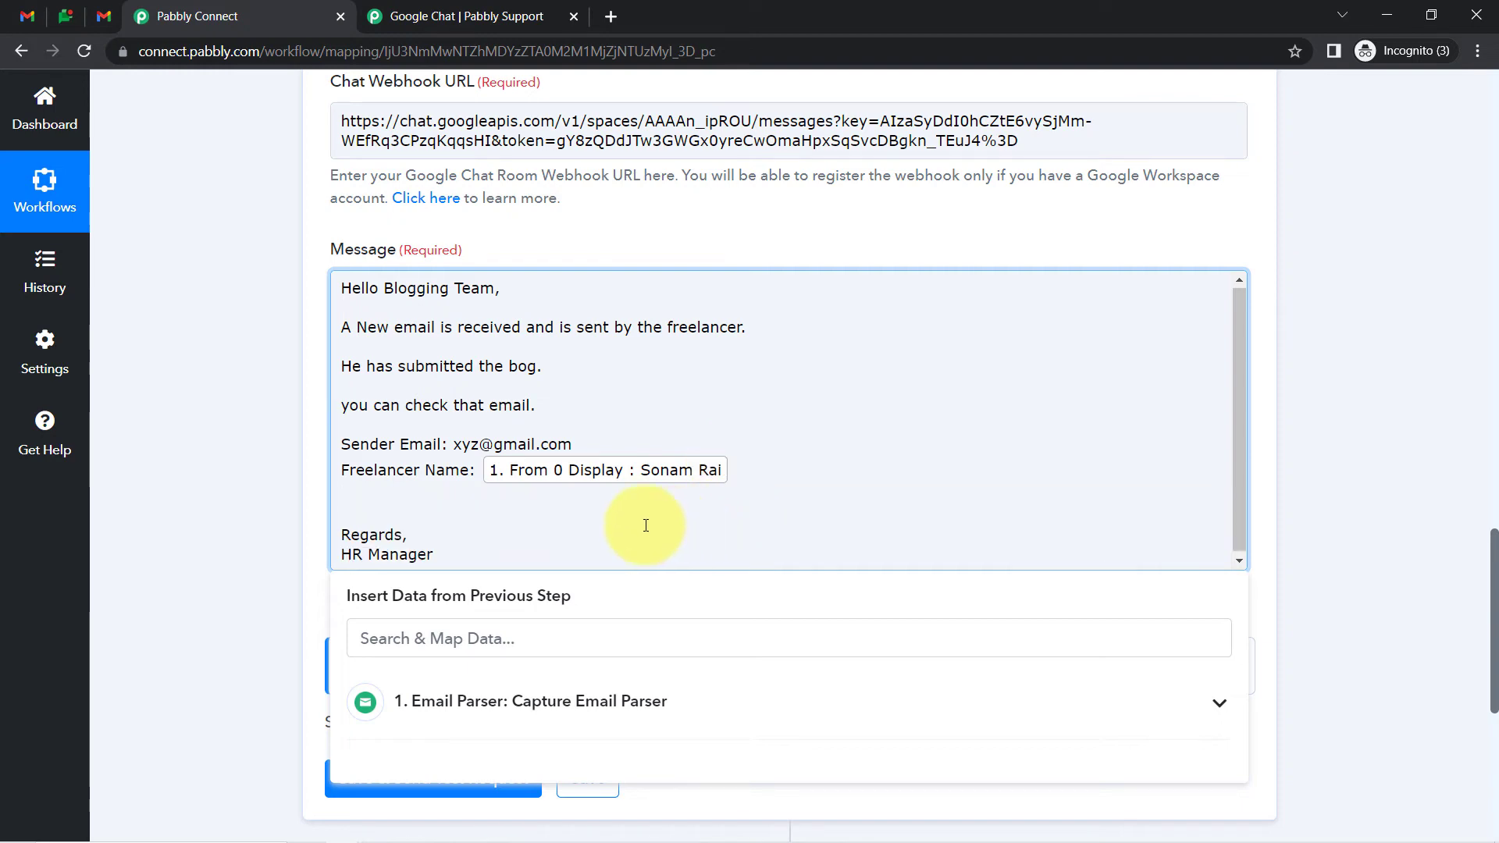
click(201, 617)
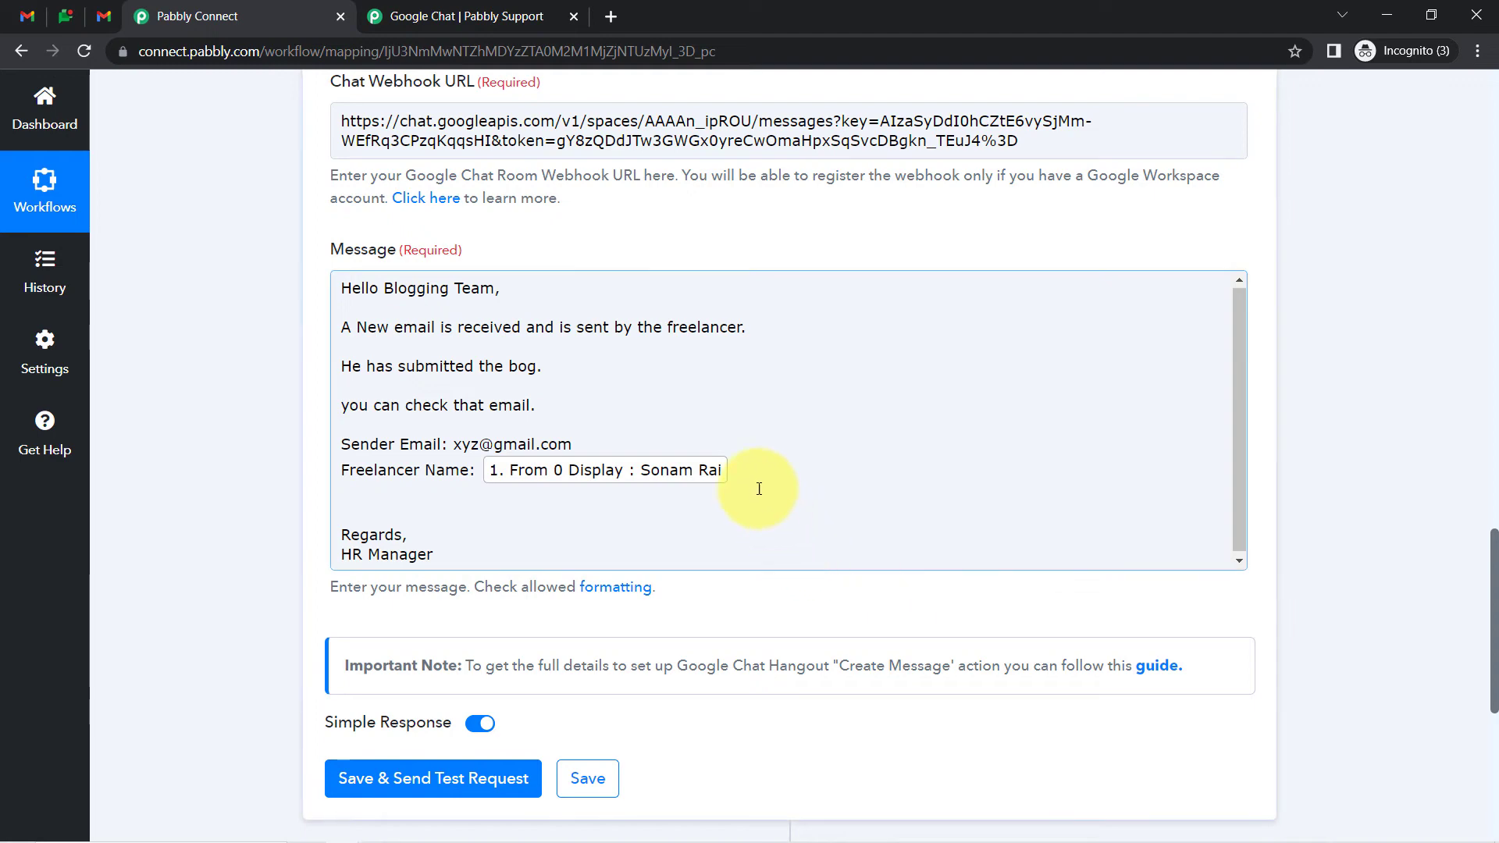
Add 'Subject Line:' and 'Email Content:' labels below the freelancer name
click(747, 468)
text(S)
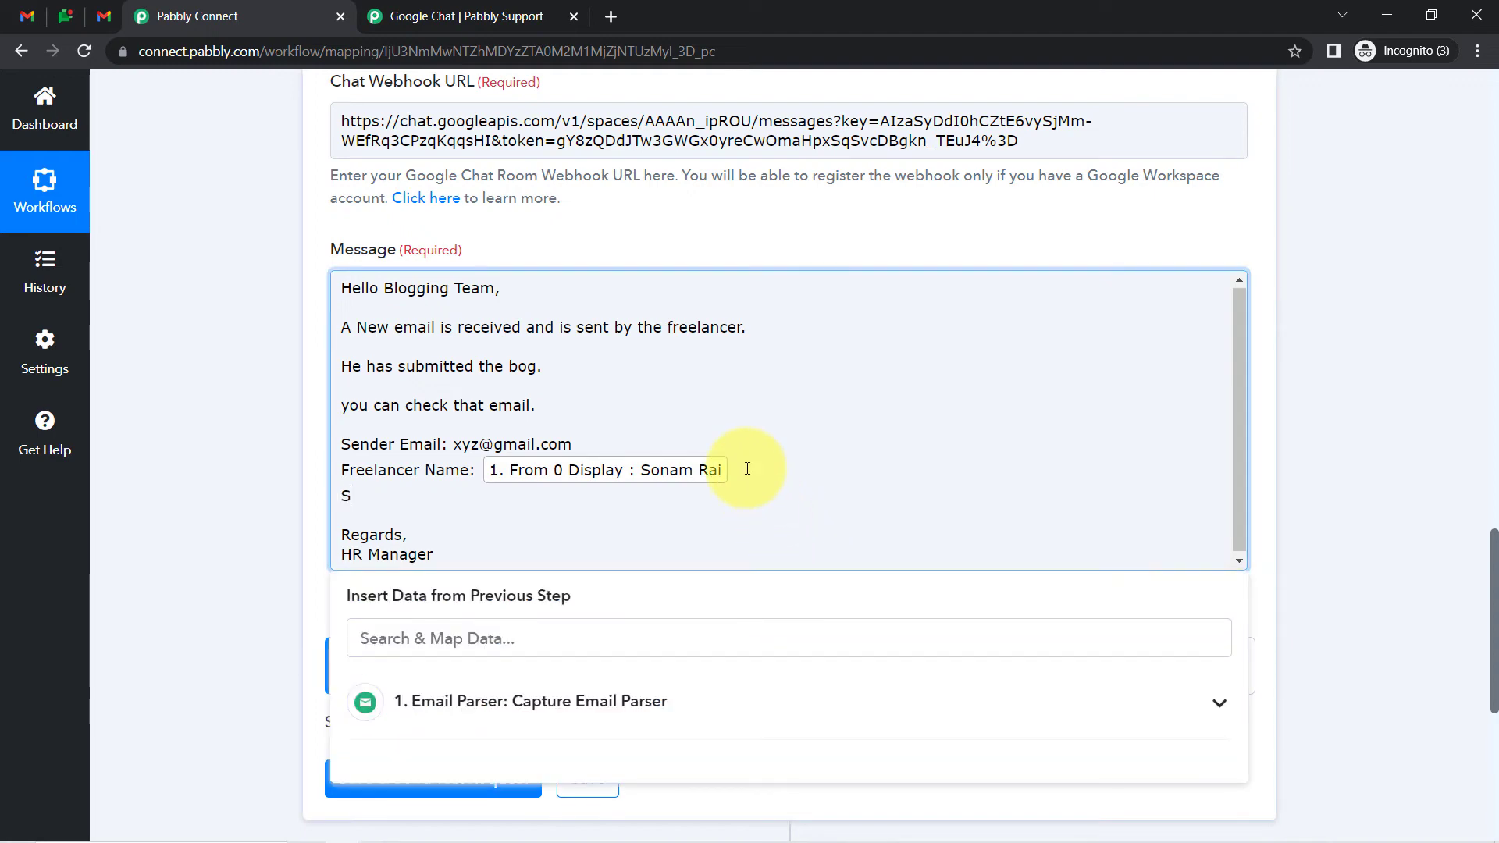
text(ubject Line:)
key(Return)
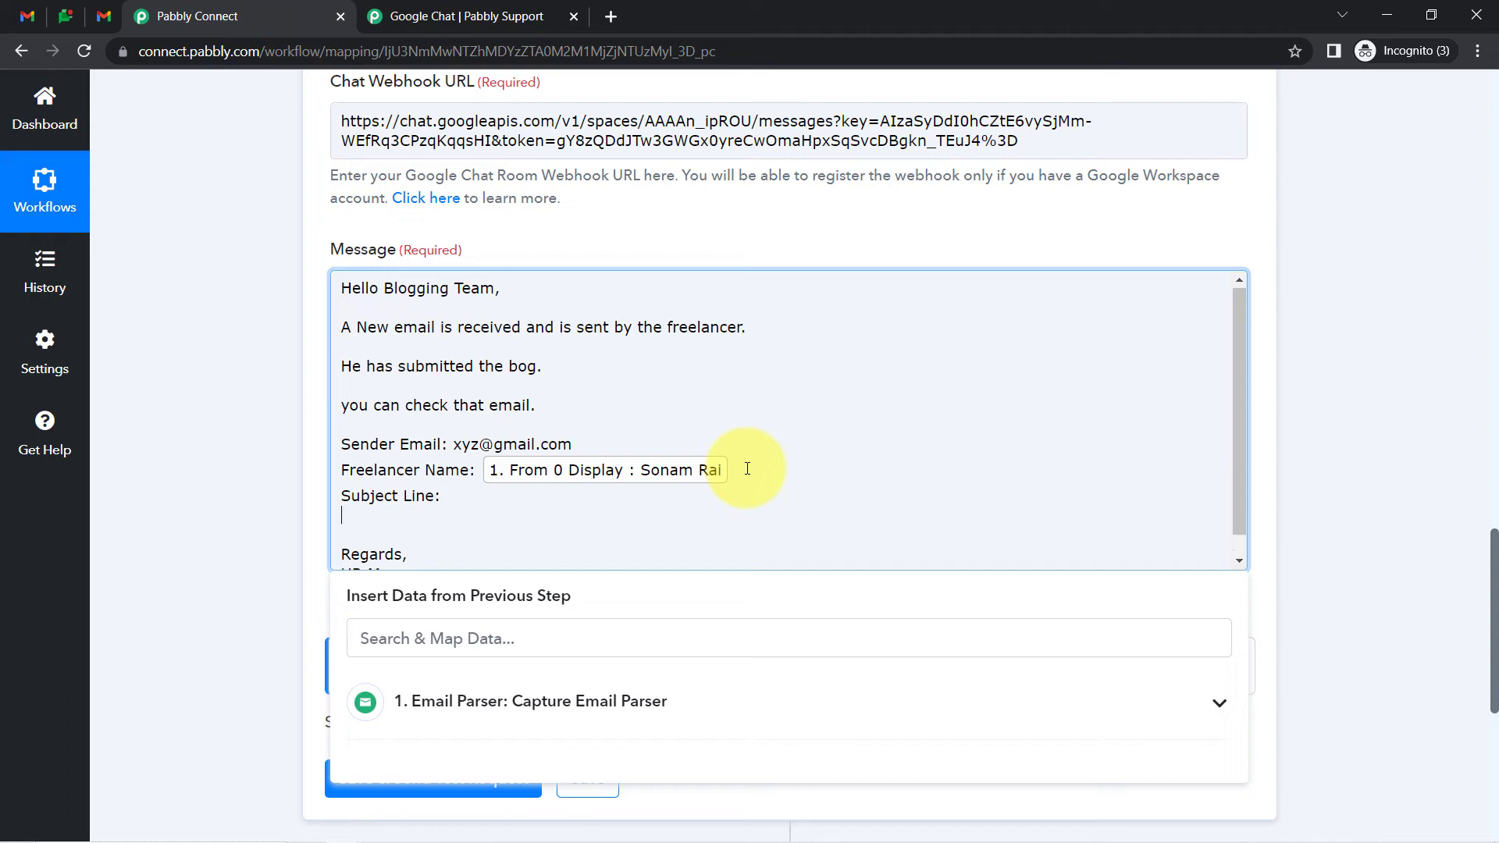
text(Email Content:)
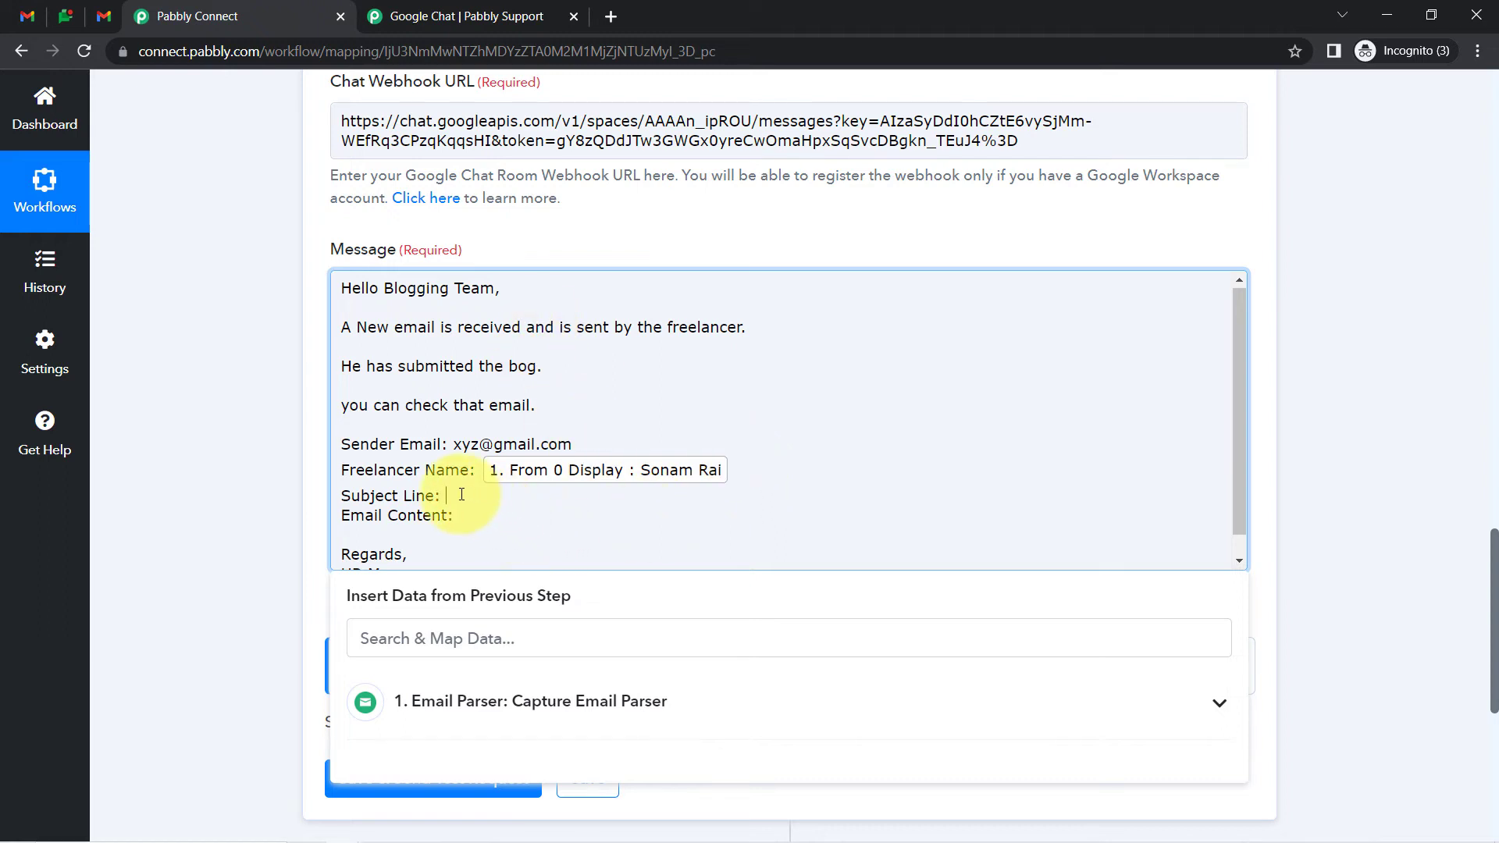
Map the parsed Subject and Body Text fields after those two labels
click(450, 622)
text(sub)
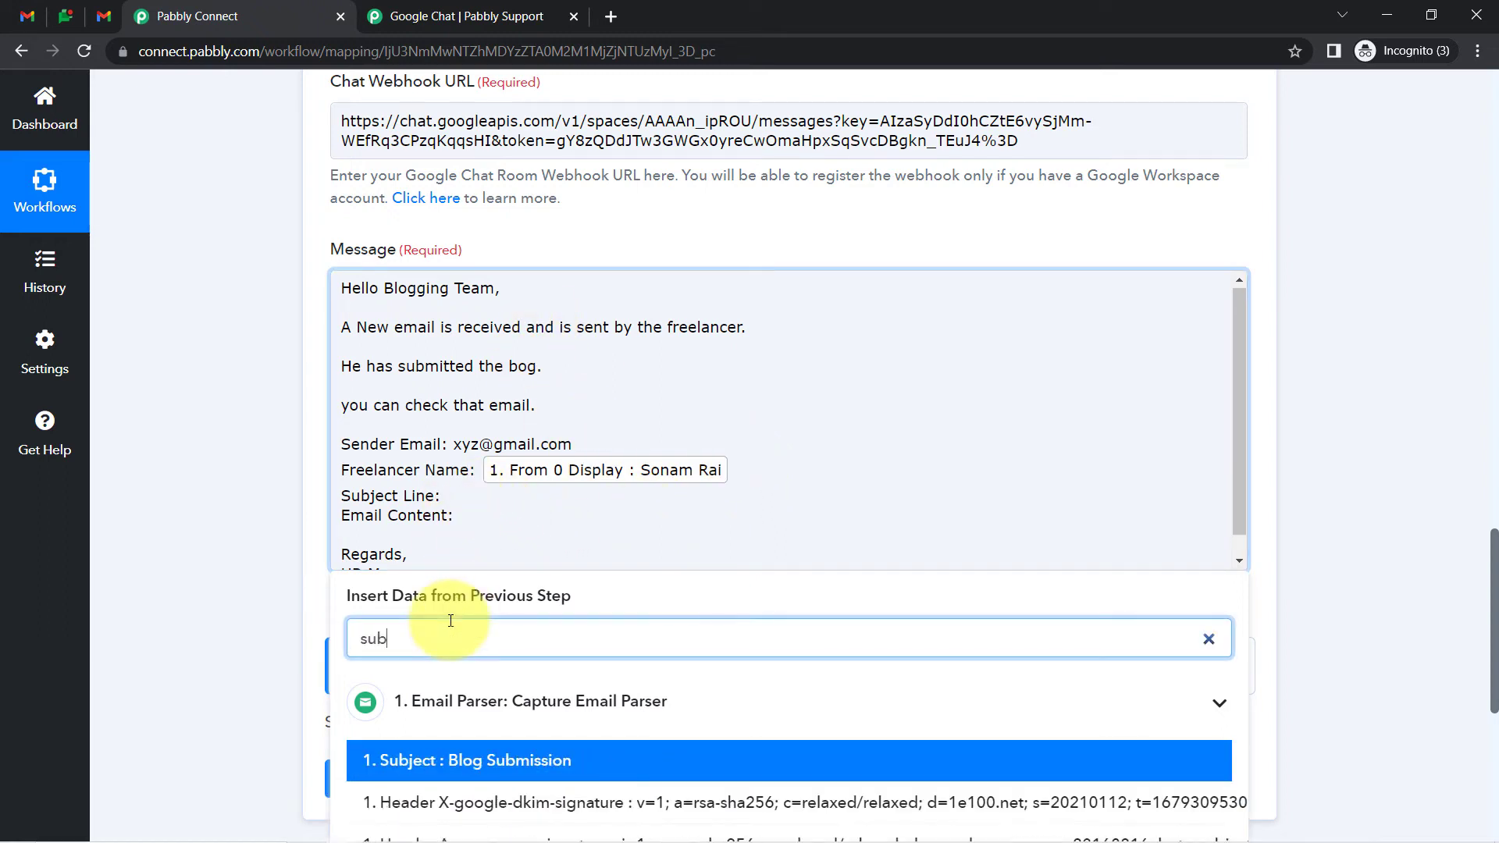
text(jec)
click(504, 759)
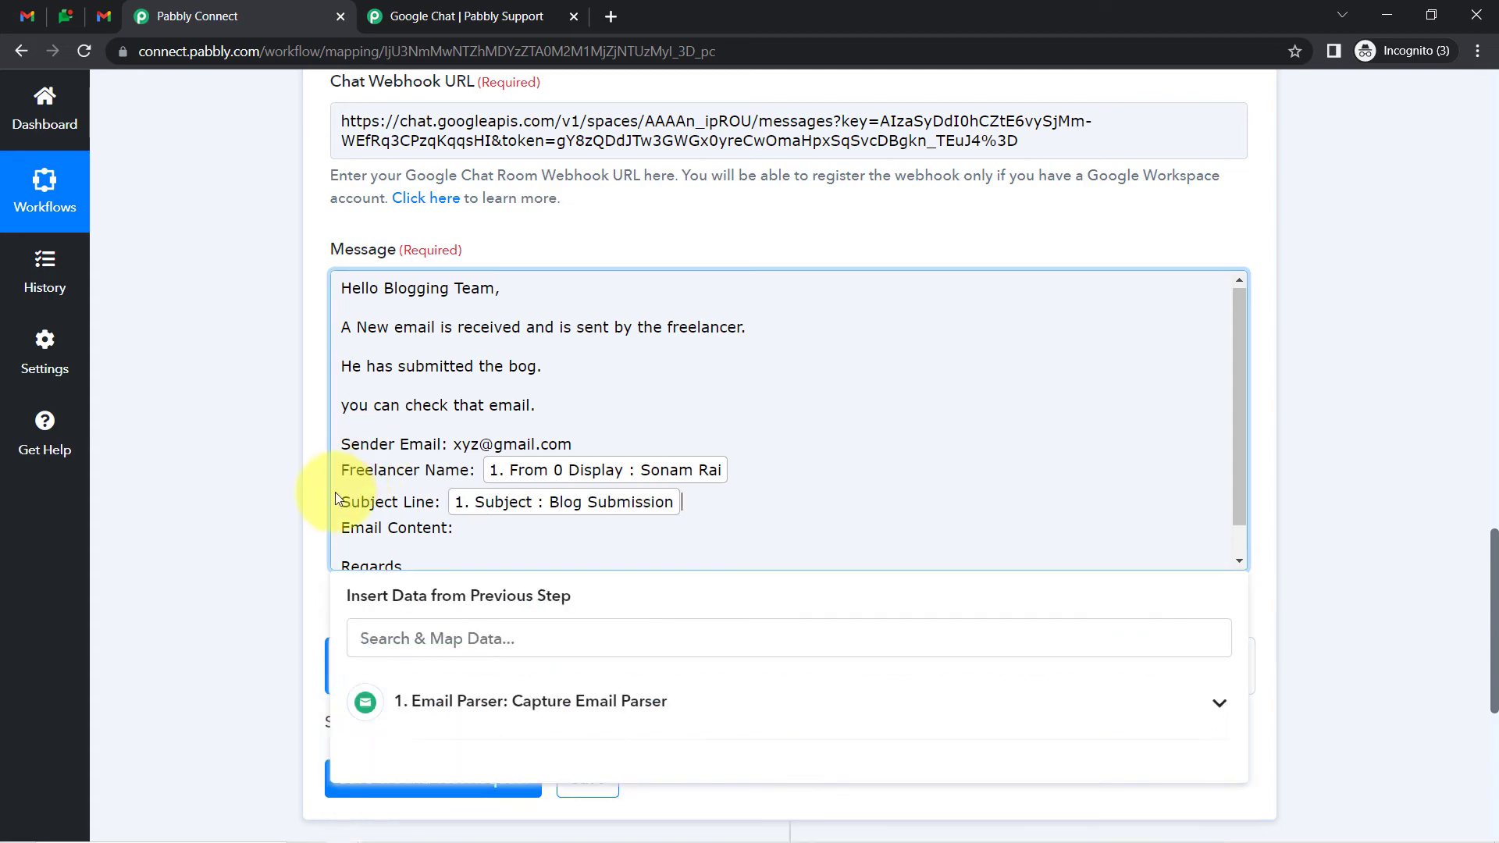
click(492, 533)
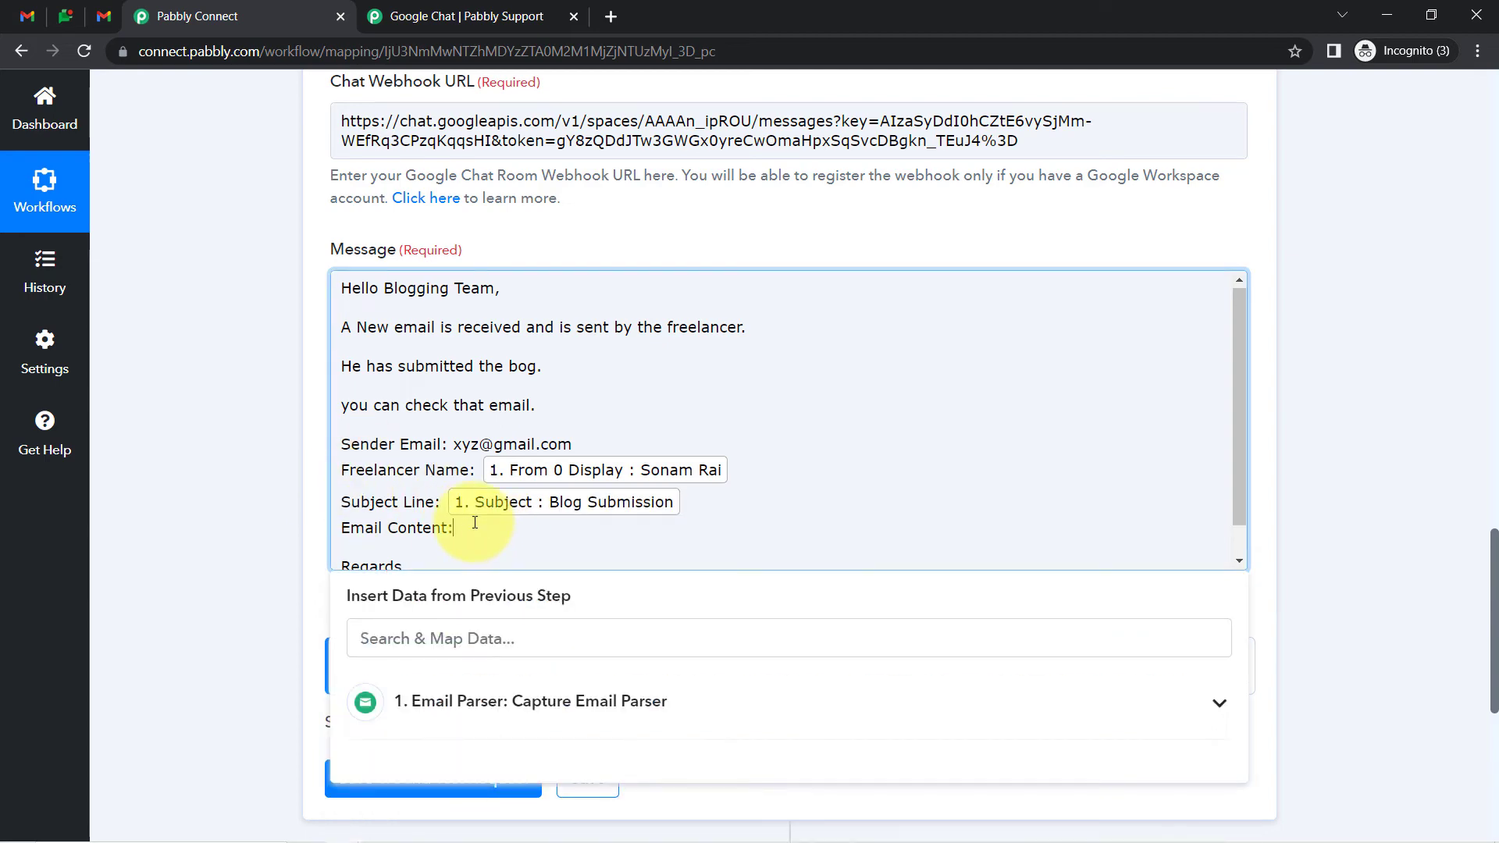
click(407, 641)
text(bod)
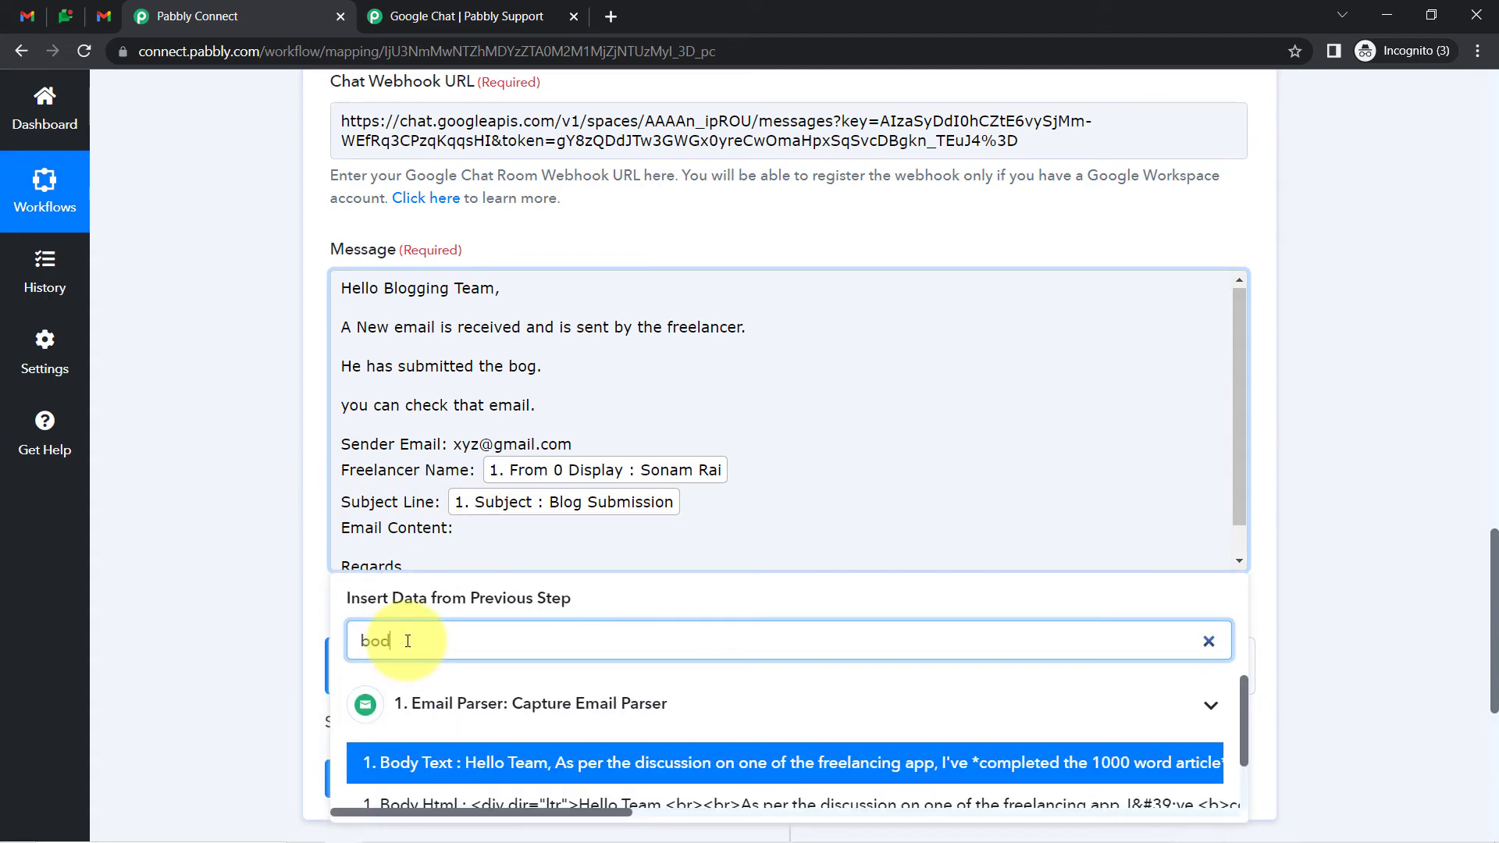
text(y tex)
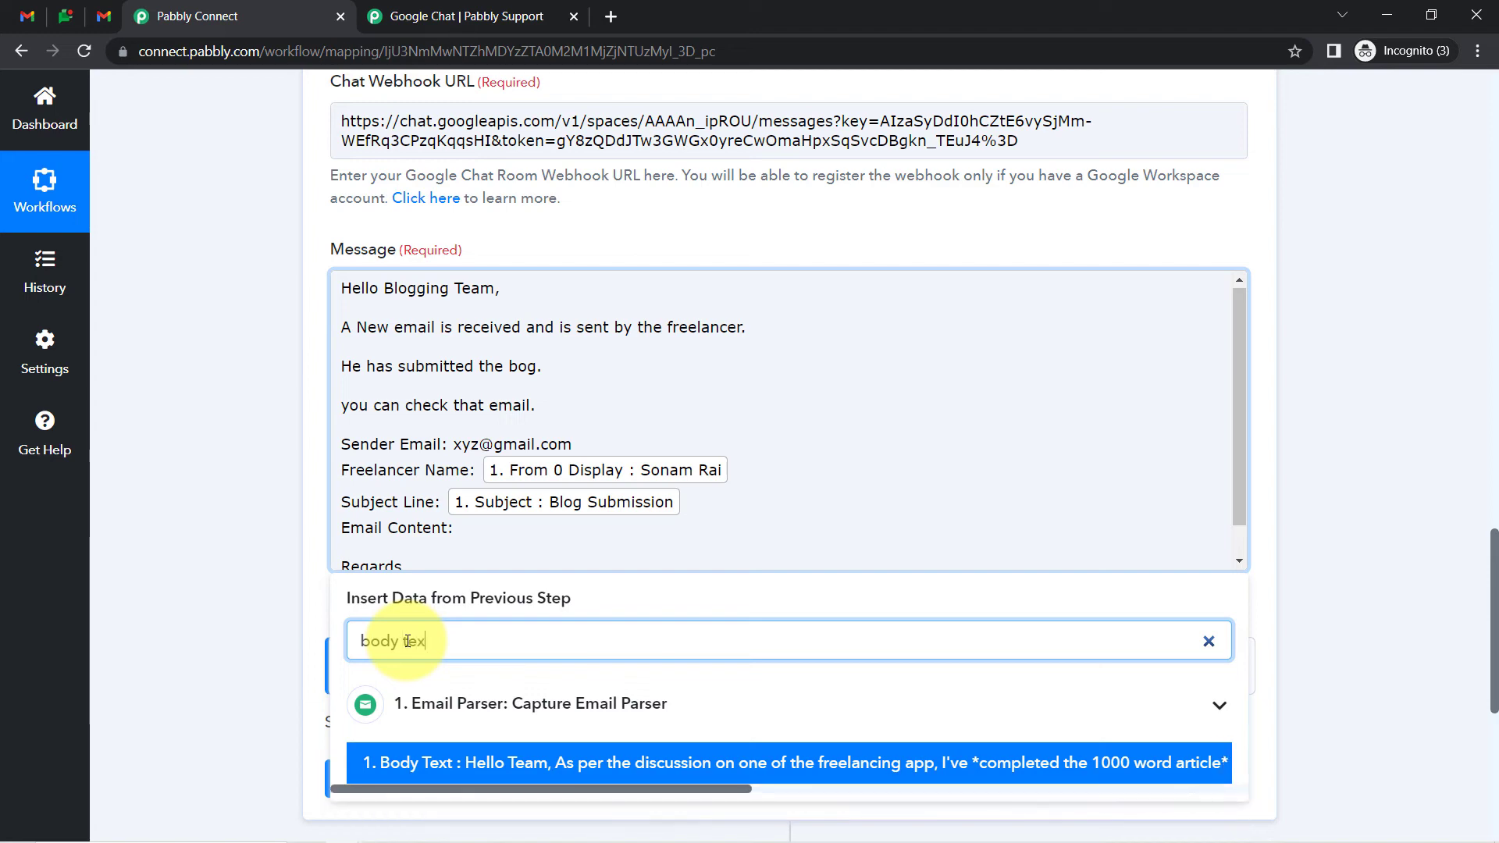
text(t)
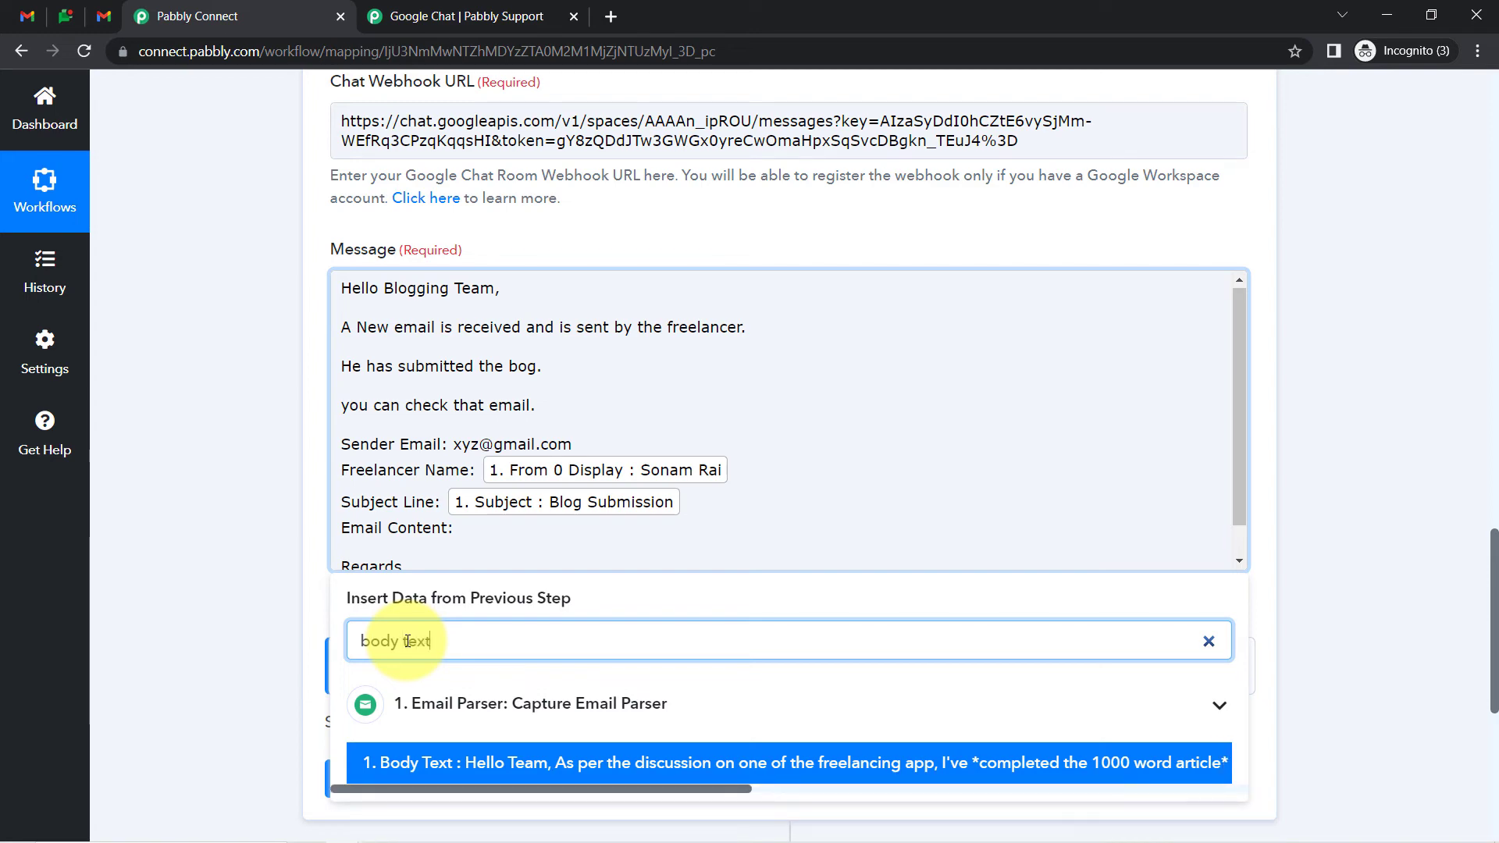
click(686, 771)
drag(1237, 406, 1238, 504)
click(257, 637)
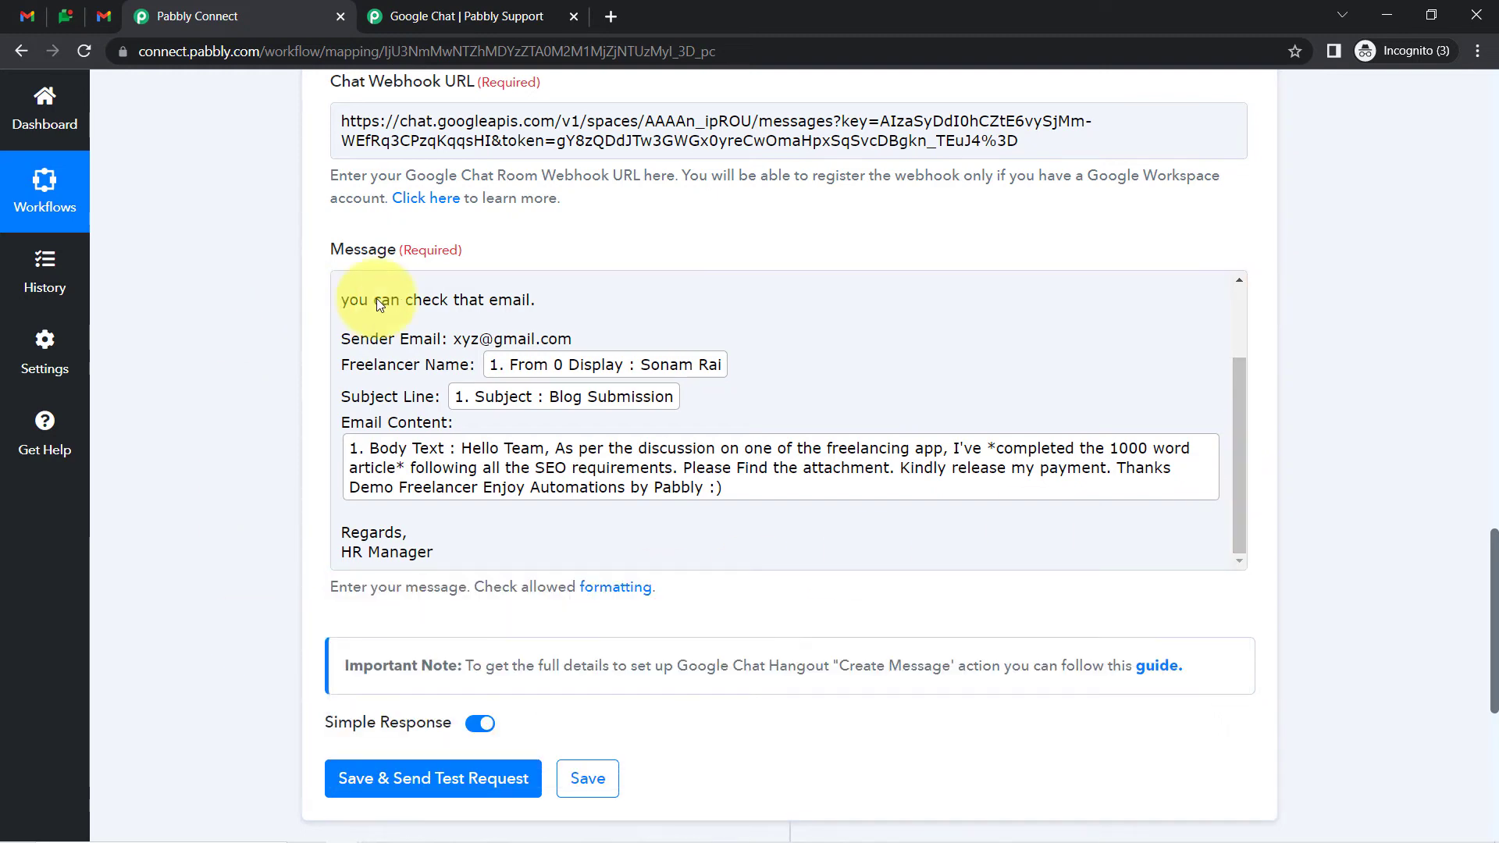
mouse_move(1244, 434)
mouse_down()
mouse_move(1240, 421)
mouse_move(1240, 462)
mouse_up()
Save and send a test request, then view the delivered message in Blog Review Team
click(416, 781)
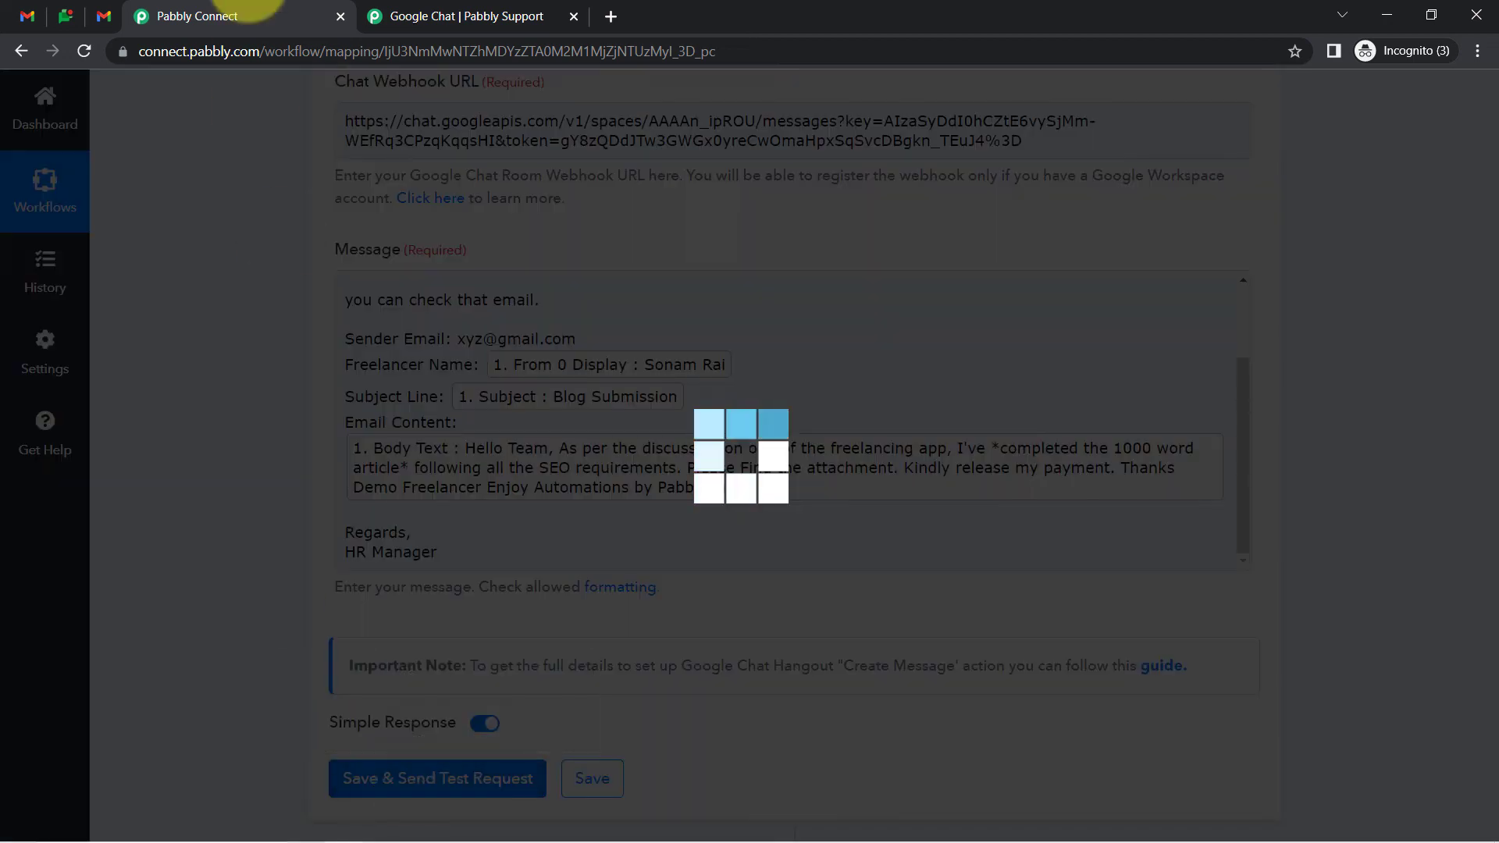
click(102, 16)
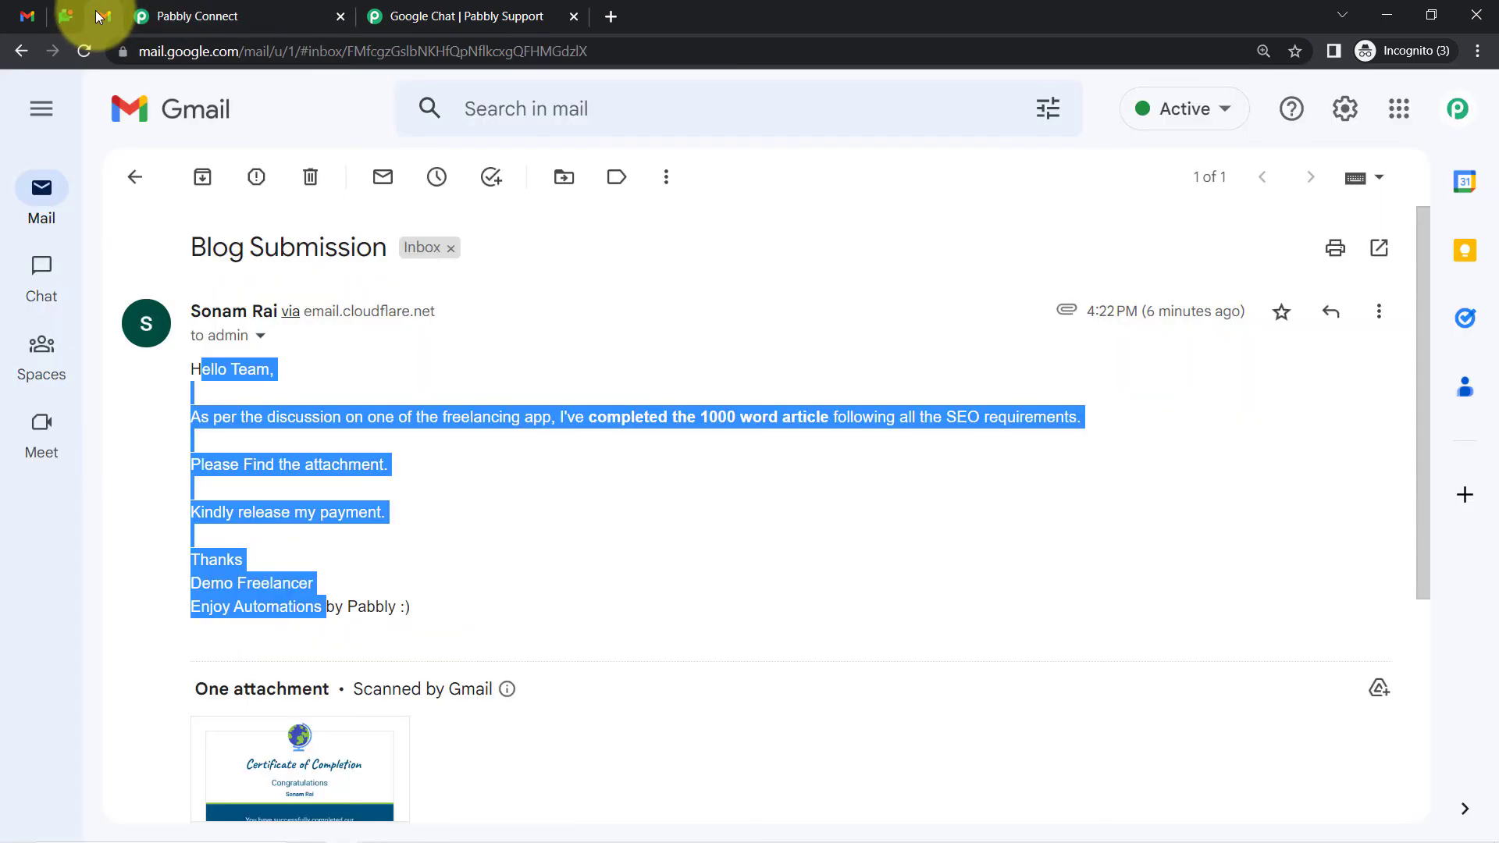
click(62, 15)
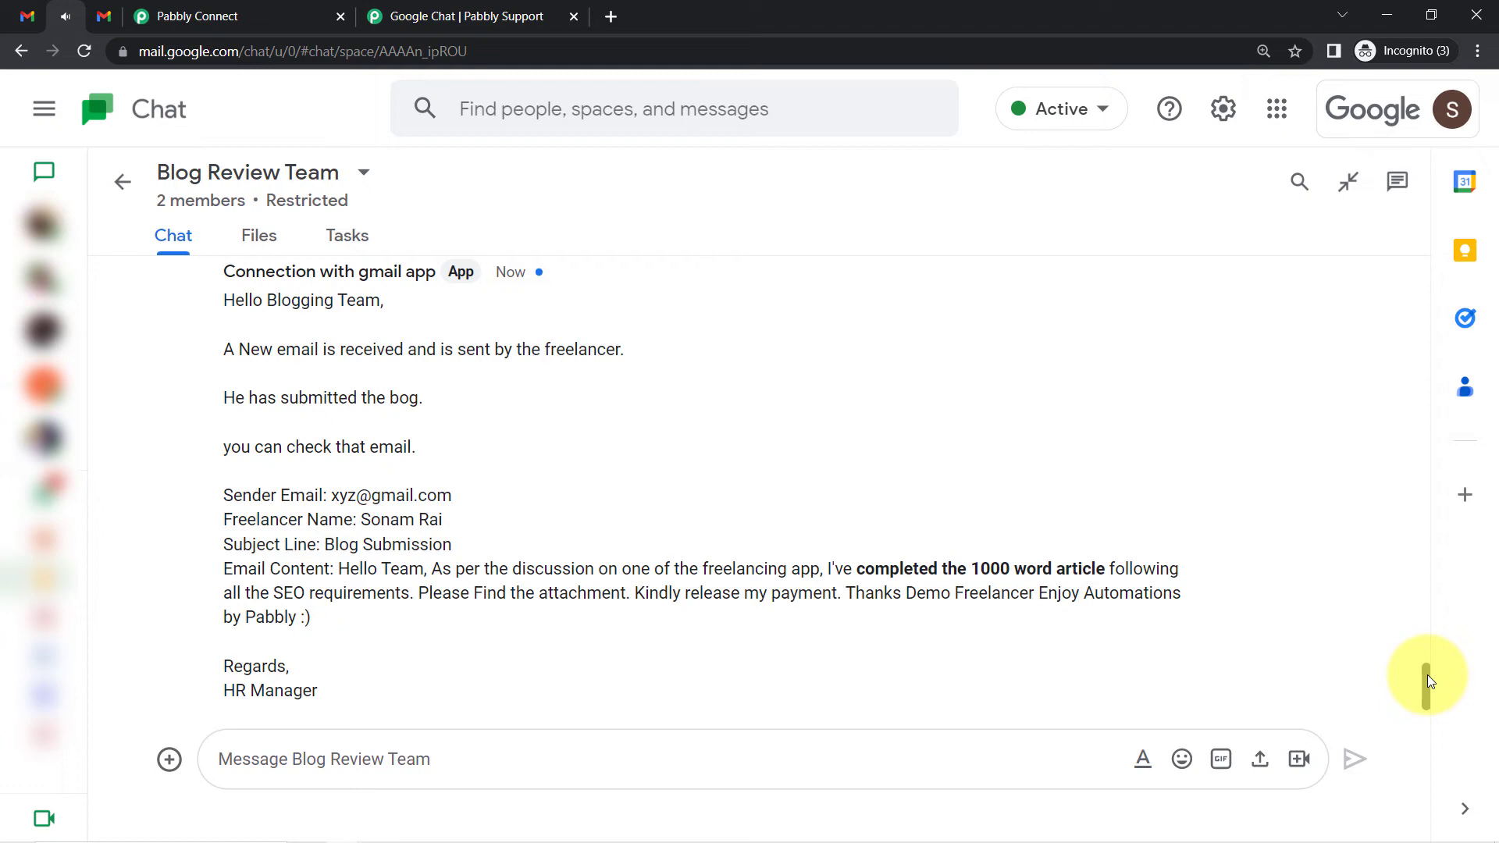
drag(1426, 679, 1427, 672)
scroll(1427, 671, up, 1)
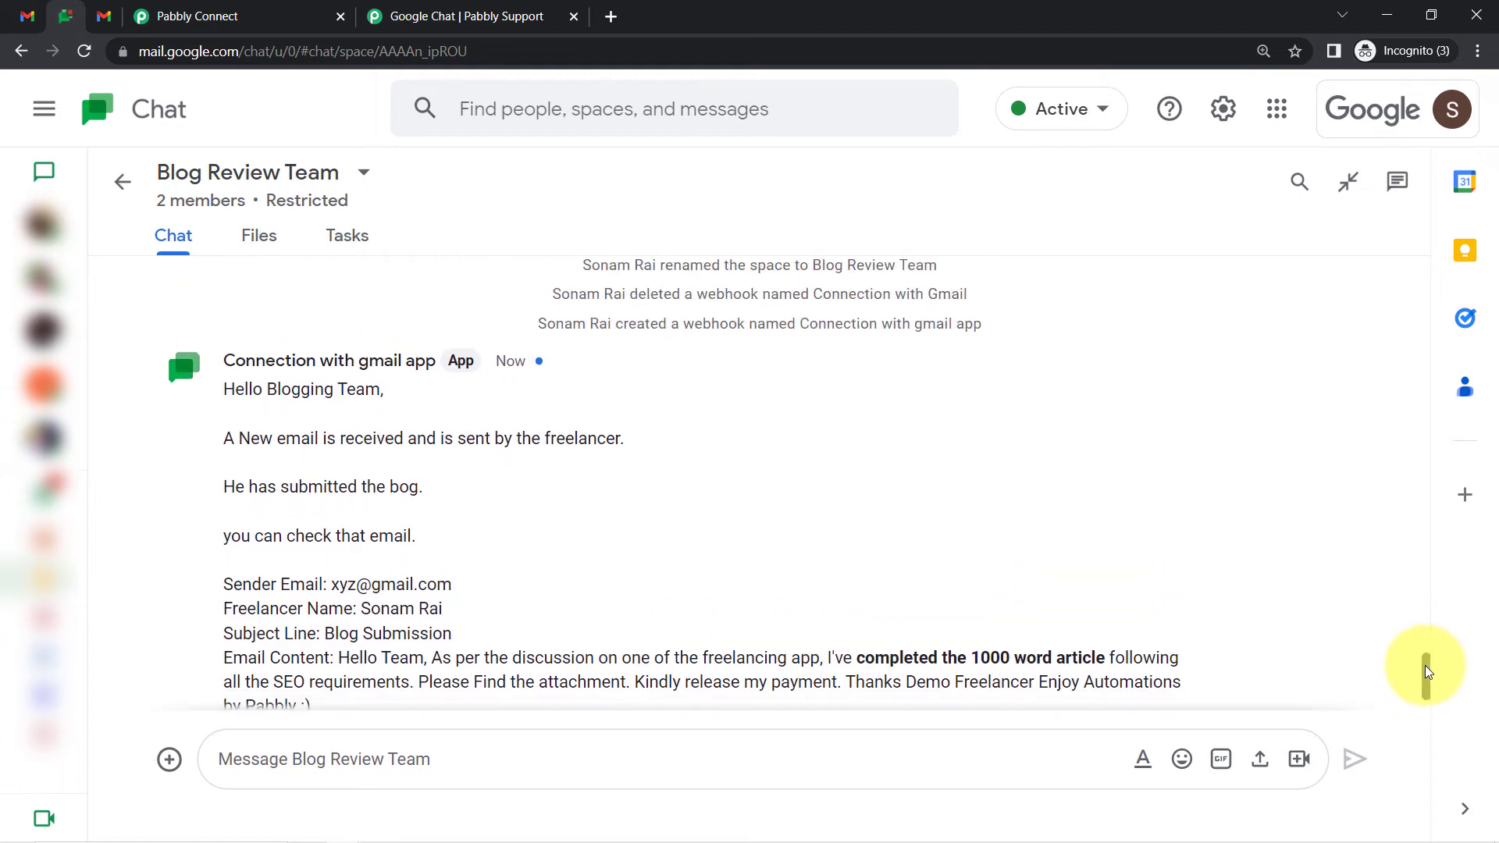
drag(1427, 673, 1429, 685)
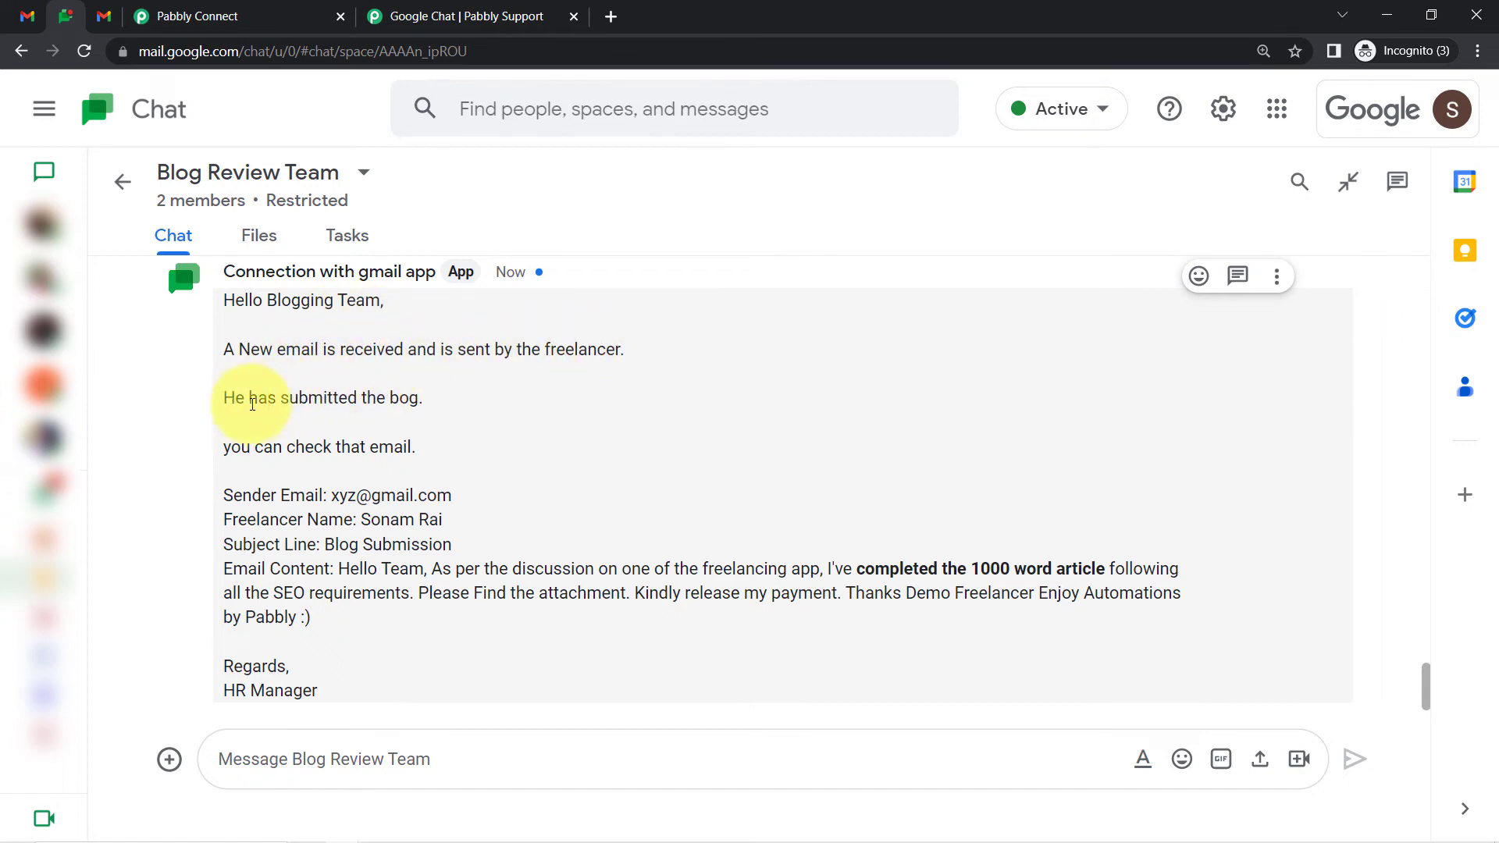
drag(258, 398, 428, 401)
drag(287, 447, 401, 447)
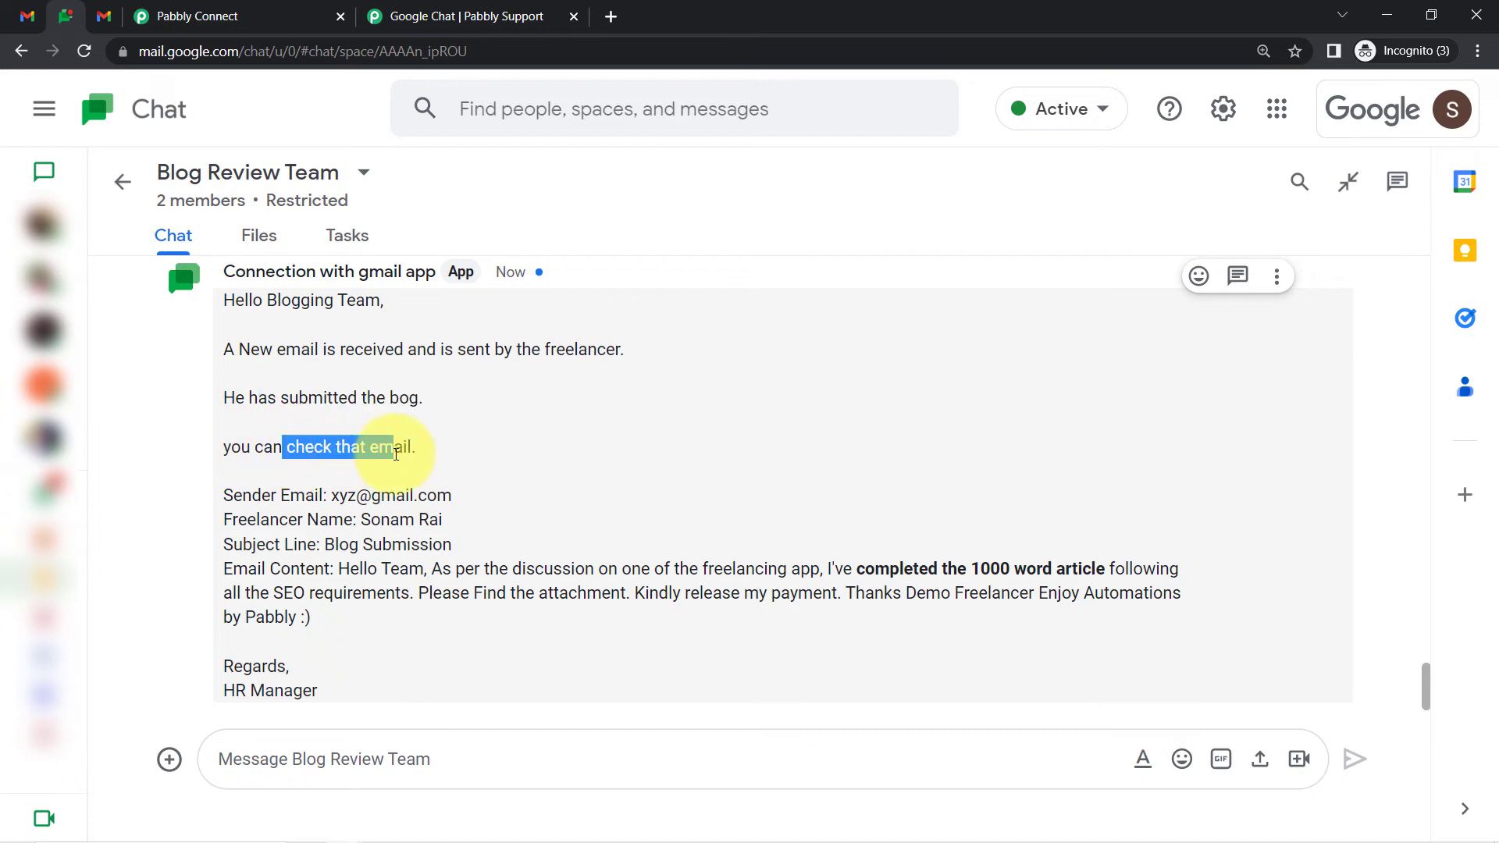
drag(233, 495, 396, 495)
drag(259, 520, 399, 520)
drag(260, 546, 382, 544)
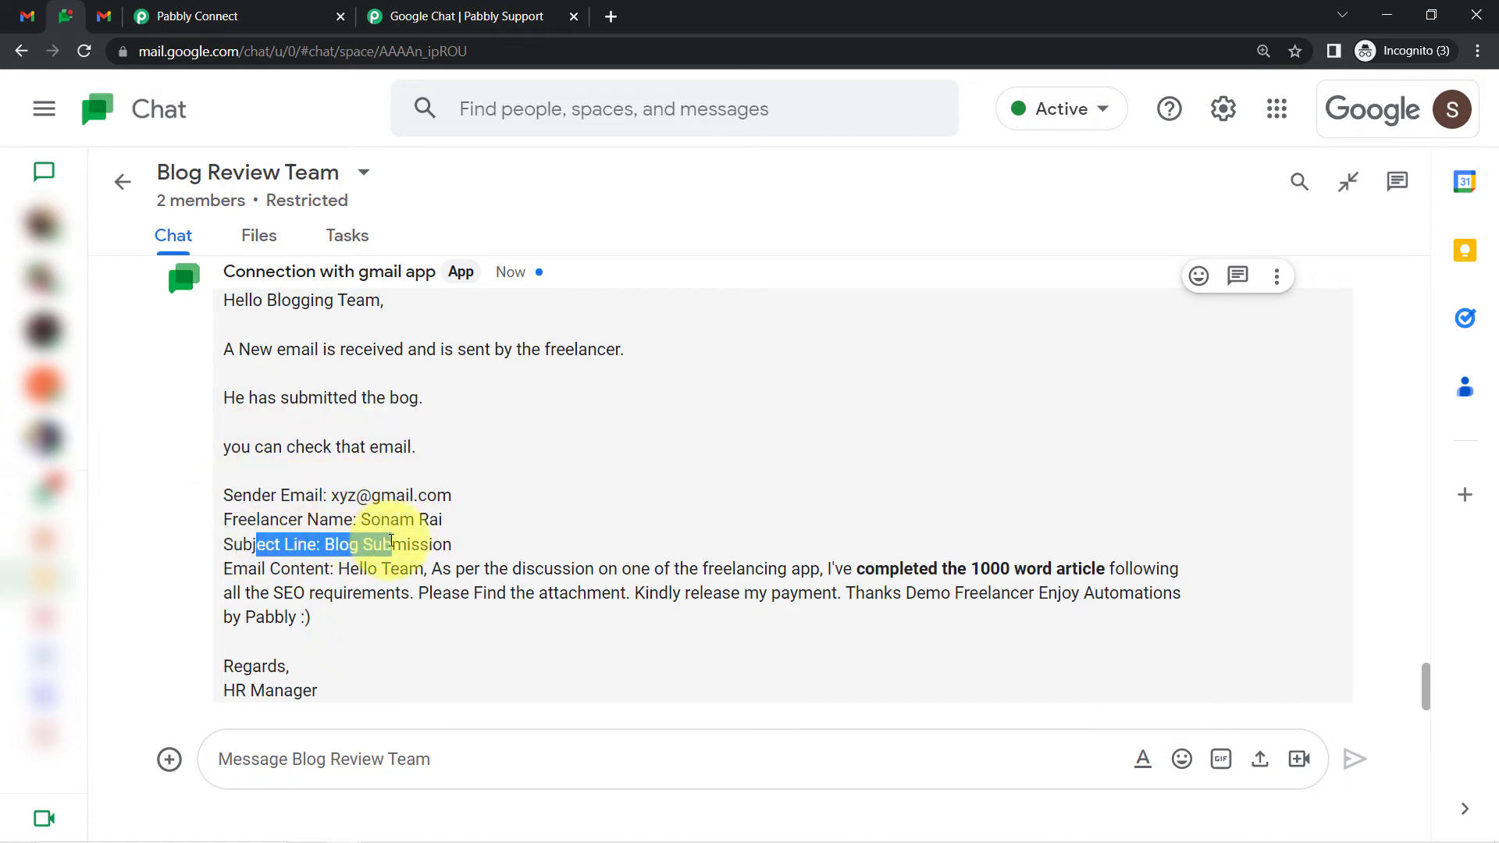
click(254, 565)
drag(254, 564, 302, 692)
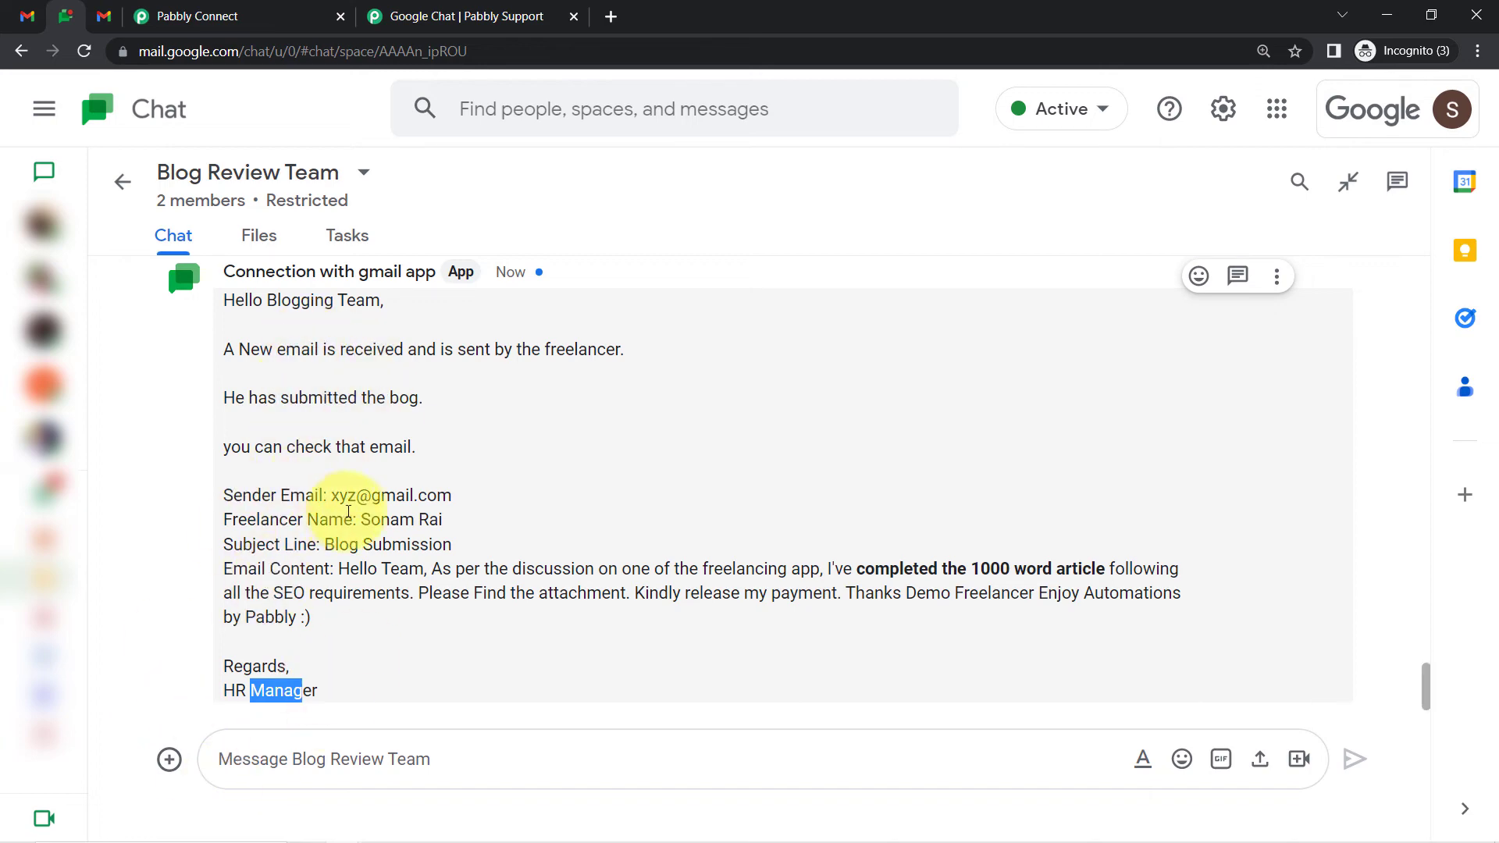
Leave the Blog Submission email for the Gmail inbox, then go back to the Pabbly Connect workflow
click(102, 17)
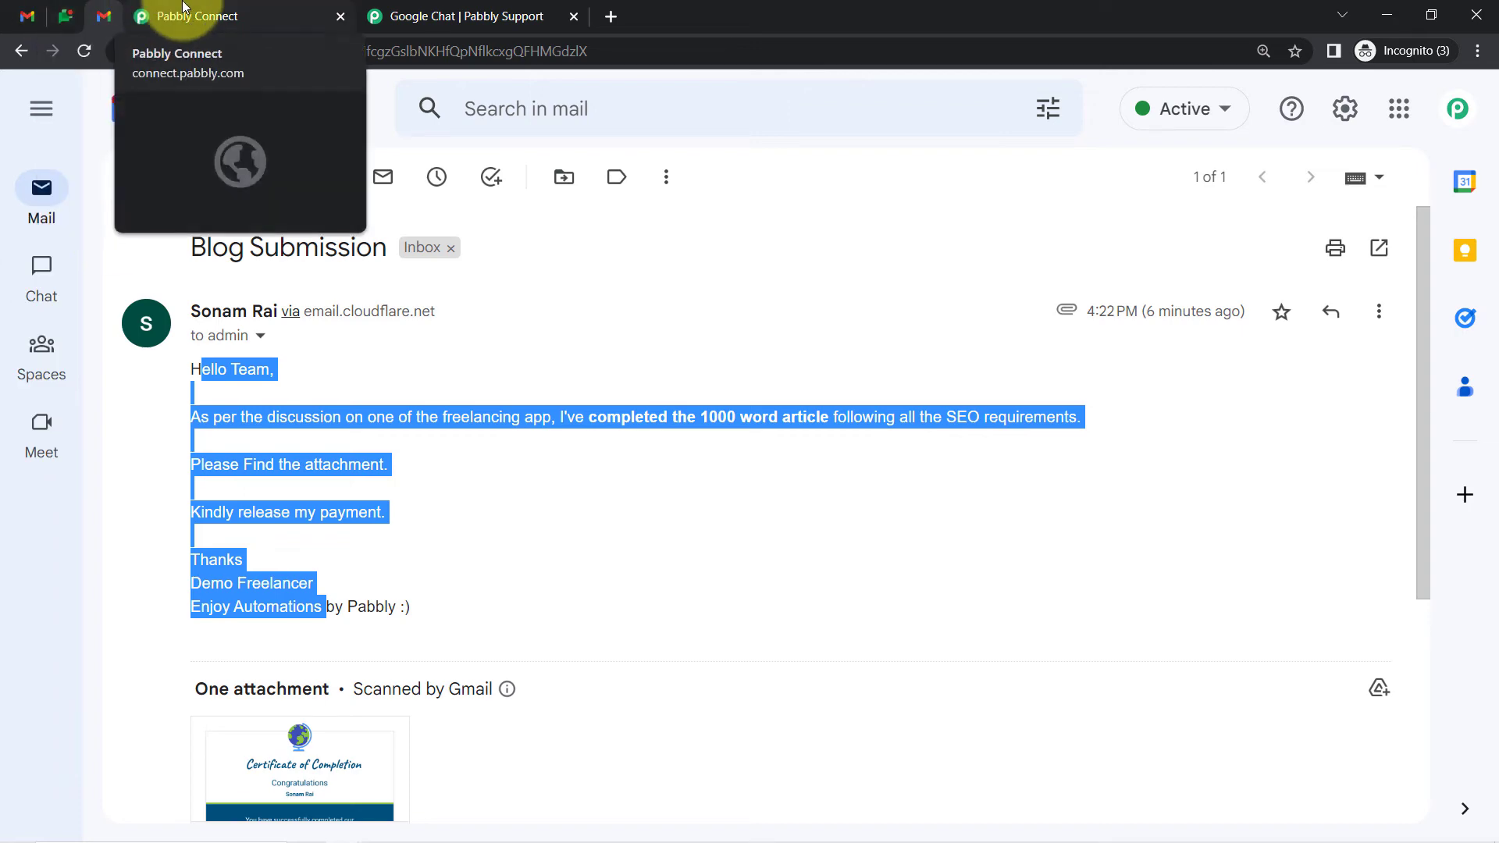
click(156, 16)
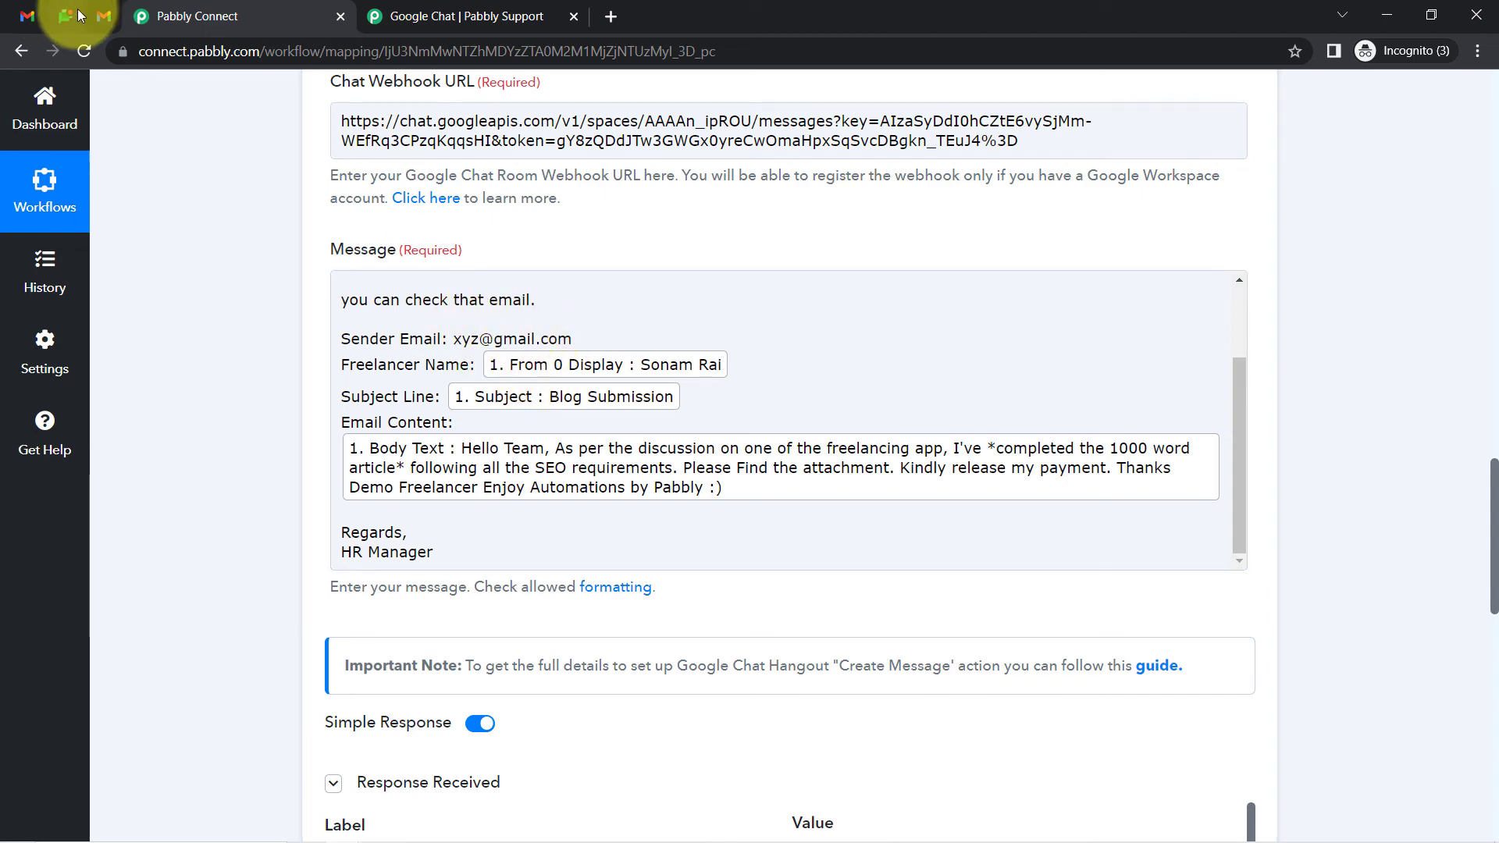
click(97, 16)
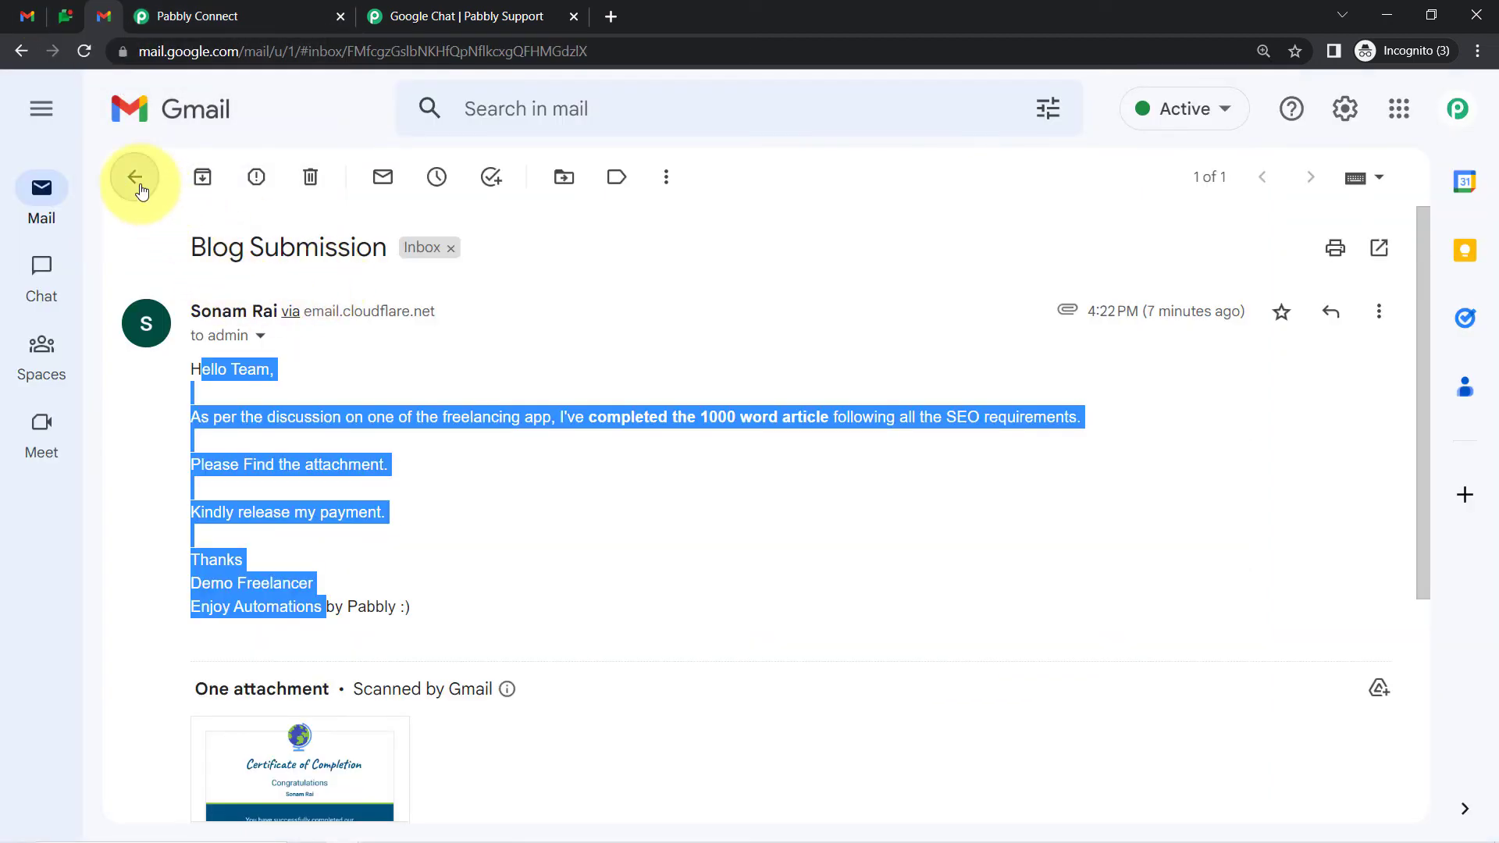
click(137, 179)
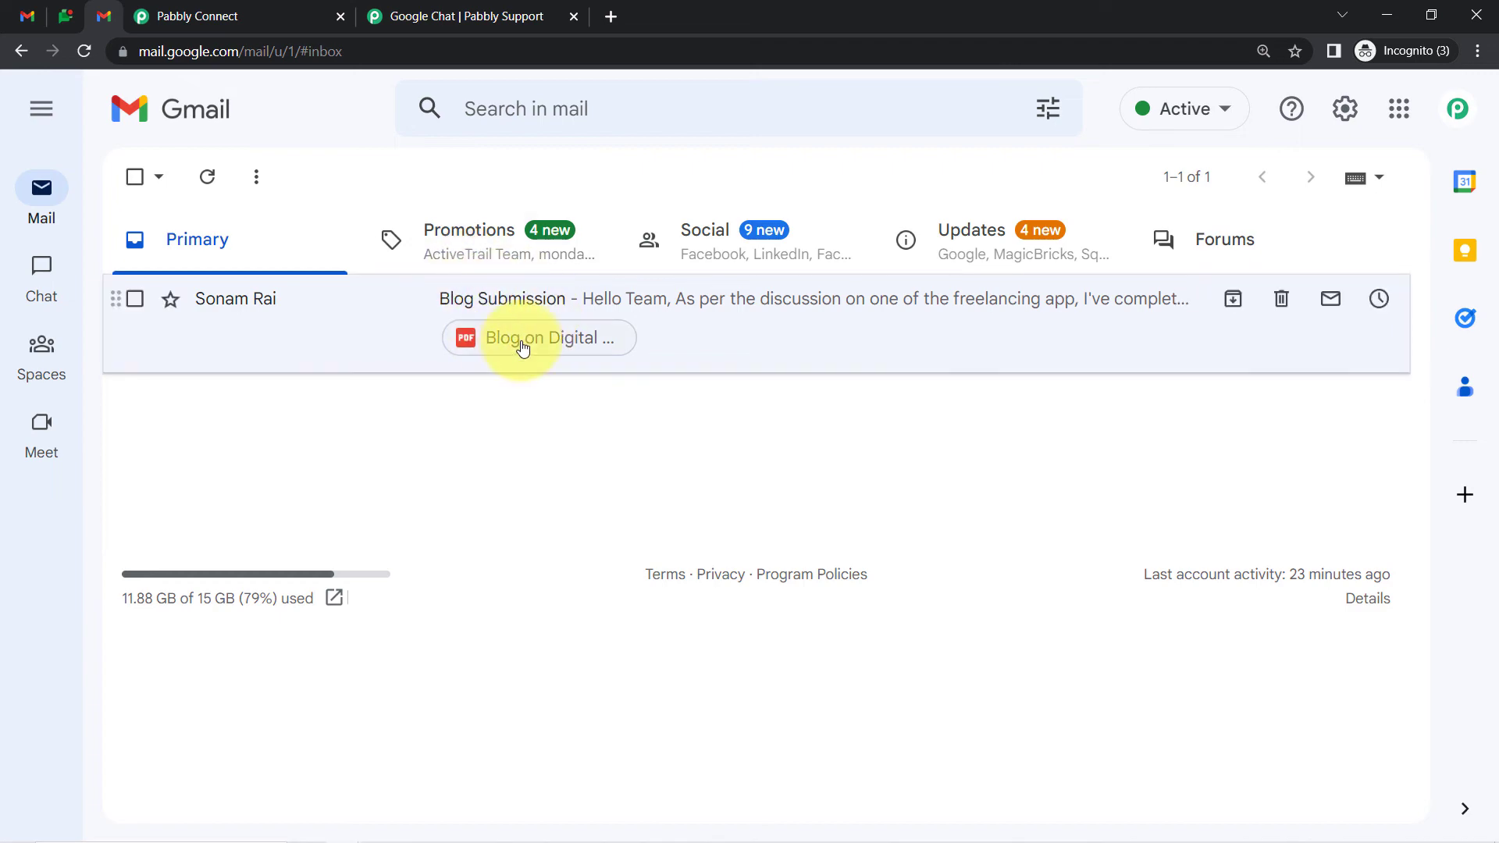
click(267, 8)
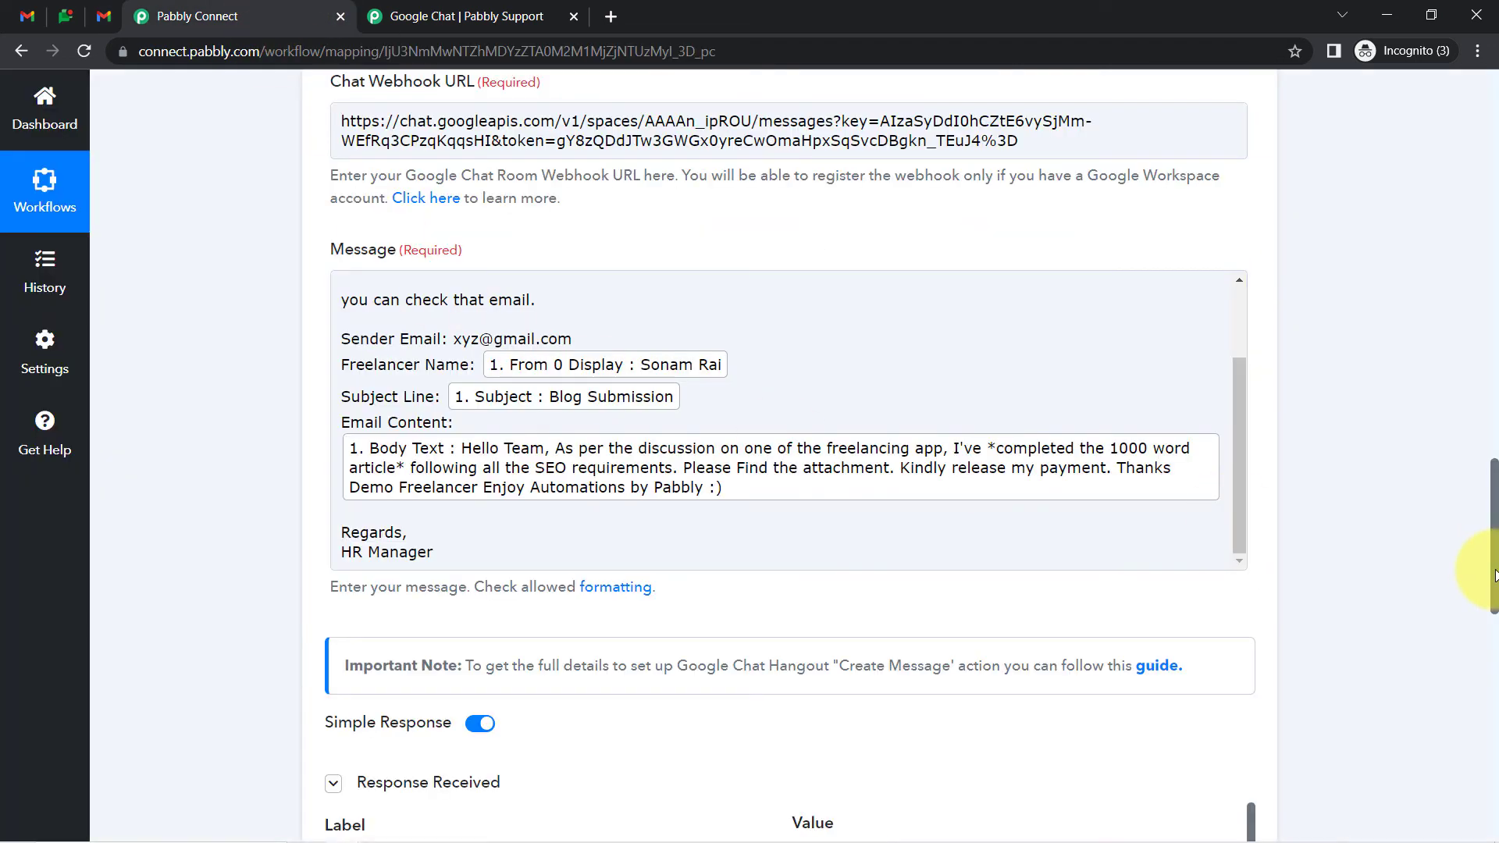
Insert a Filter by Pabbly step between the Email Parser trigger and the Google Chat Hangout step
drag(1495, 575, 1495, 458)
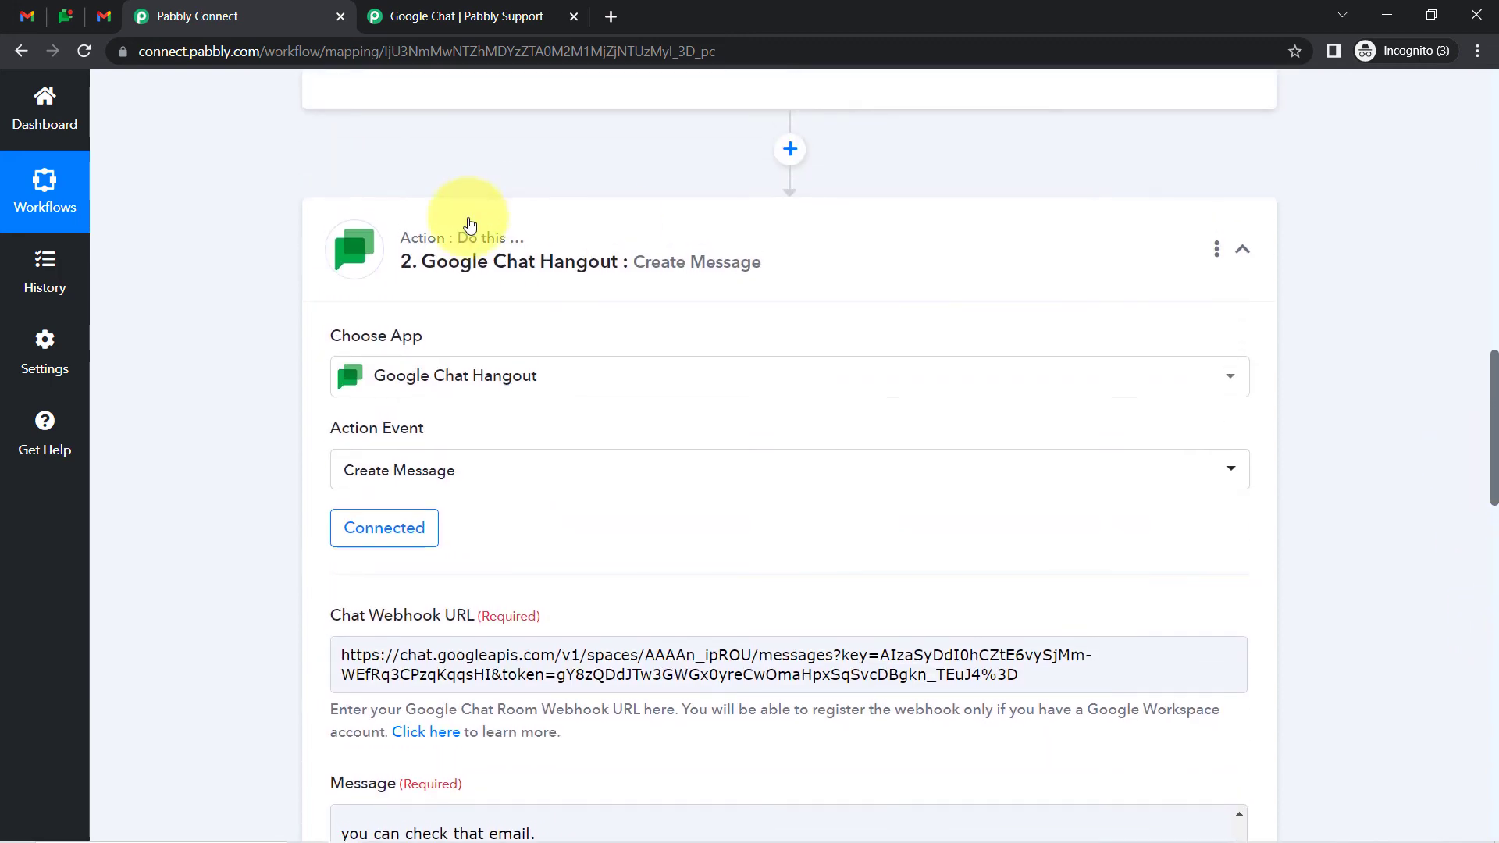
click(495, 238)
click(791, 149)
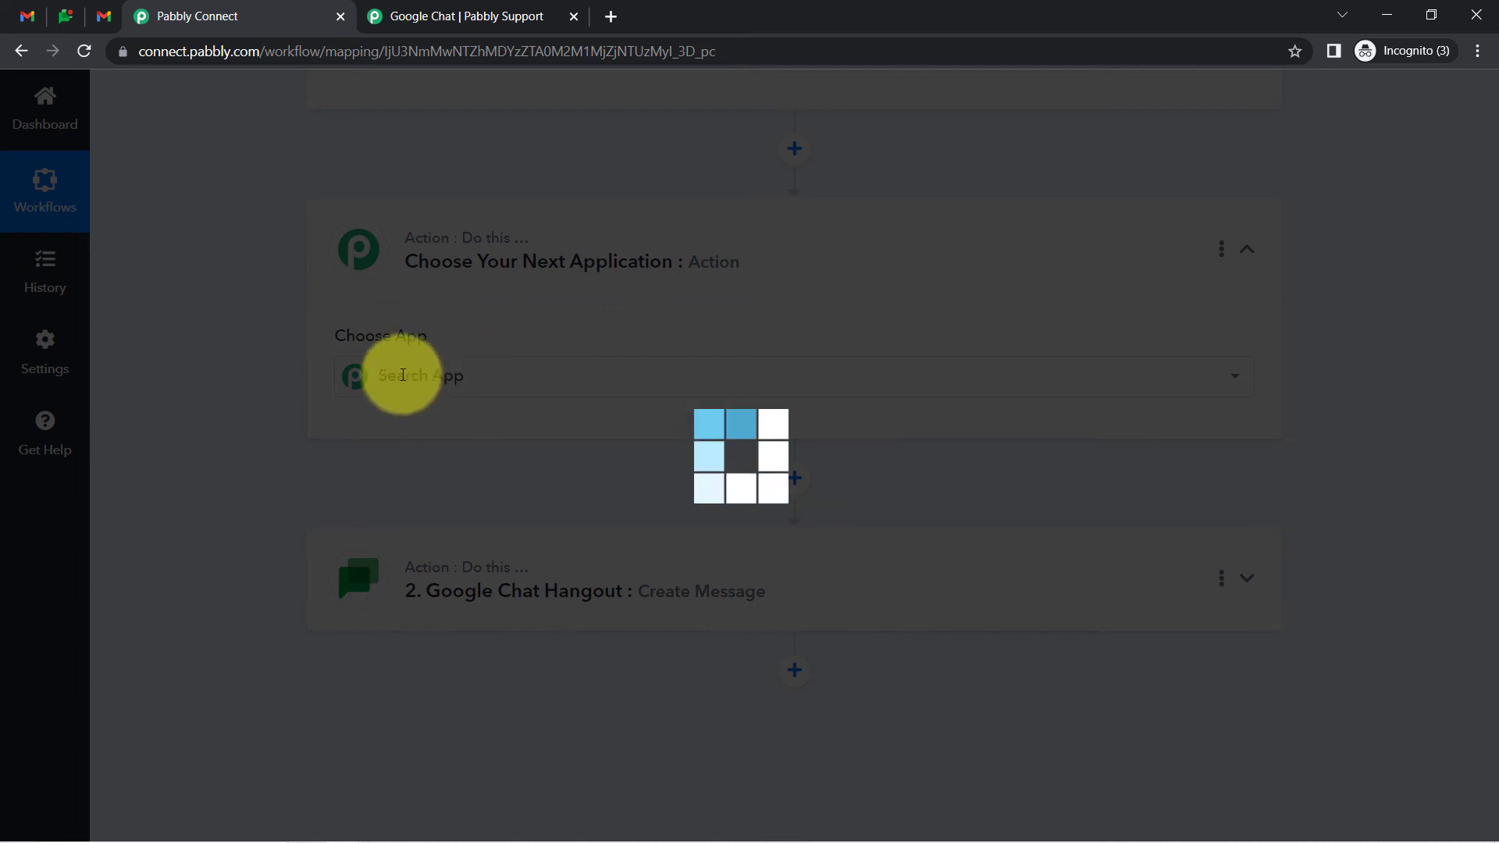
click(403, 375)
click(519, 462)
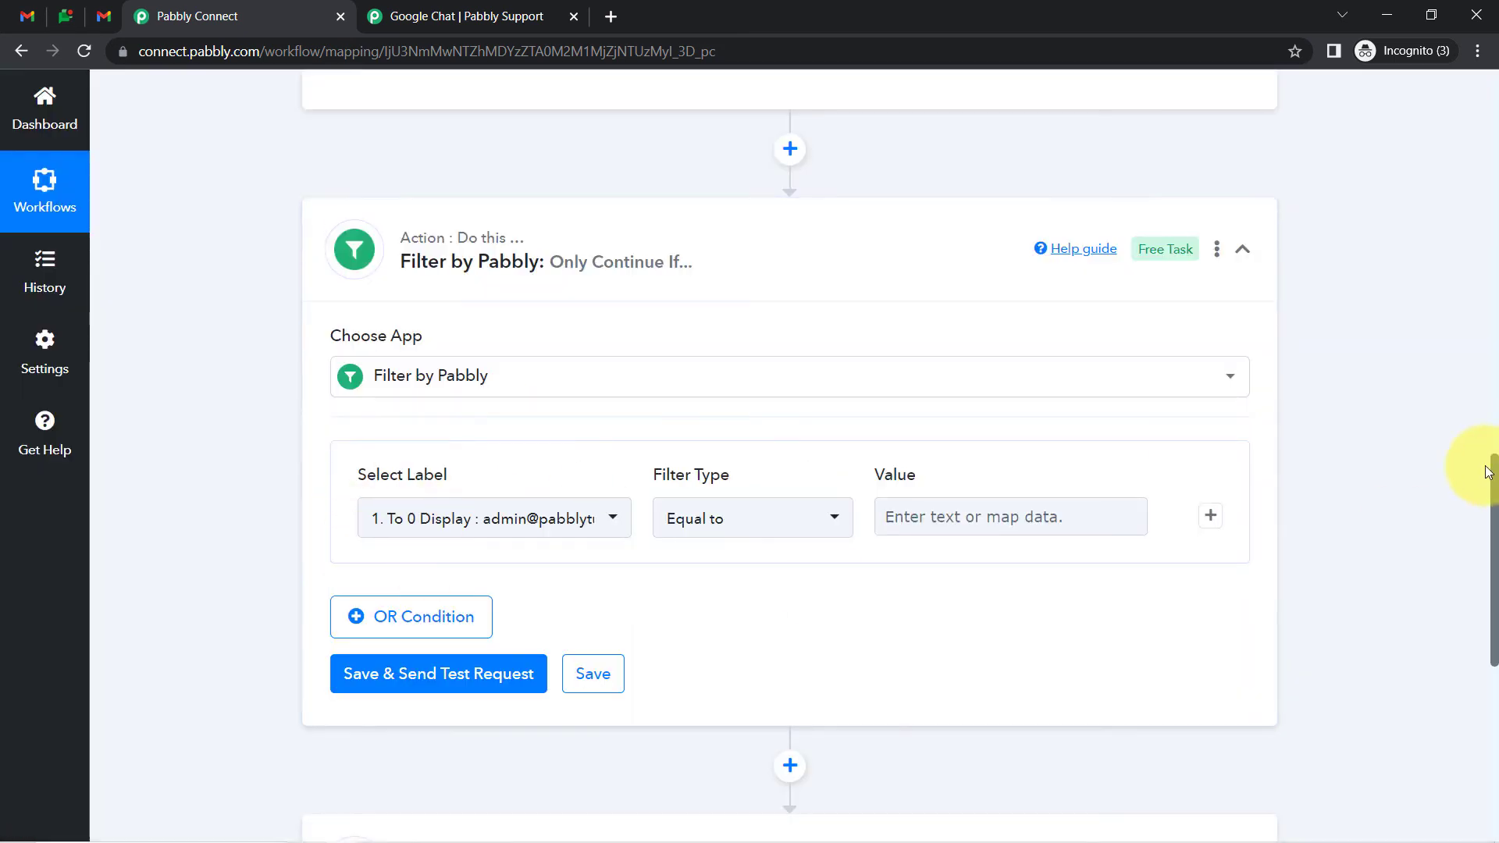
scroll(1495, 475, down, 1)
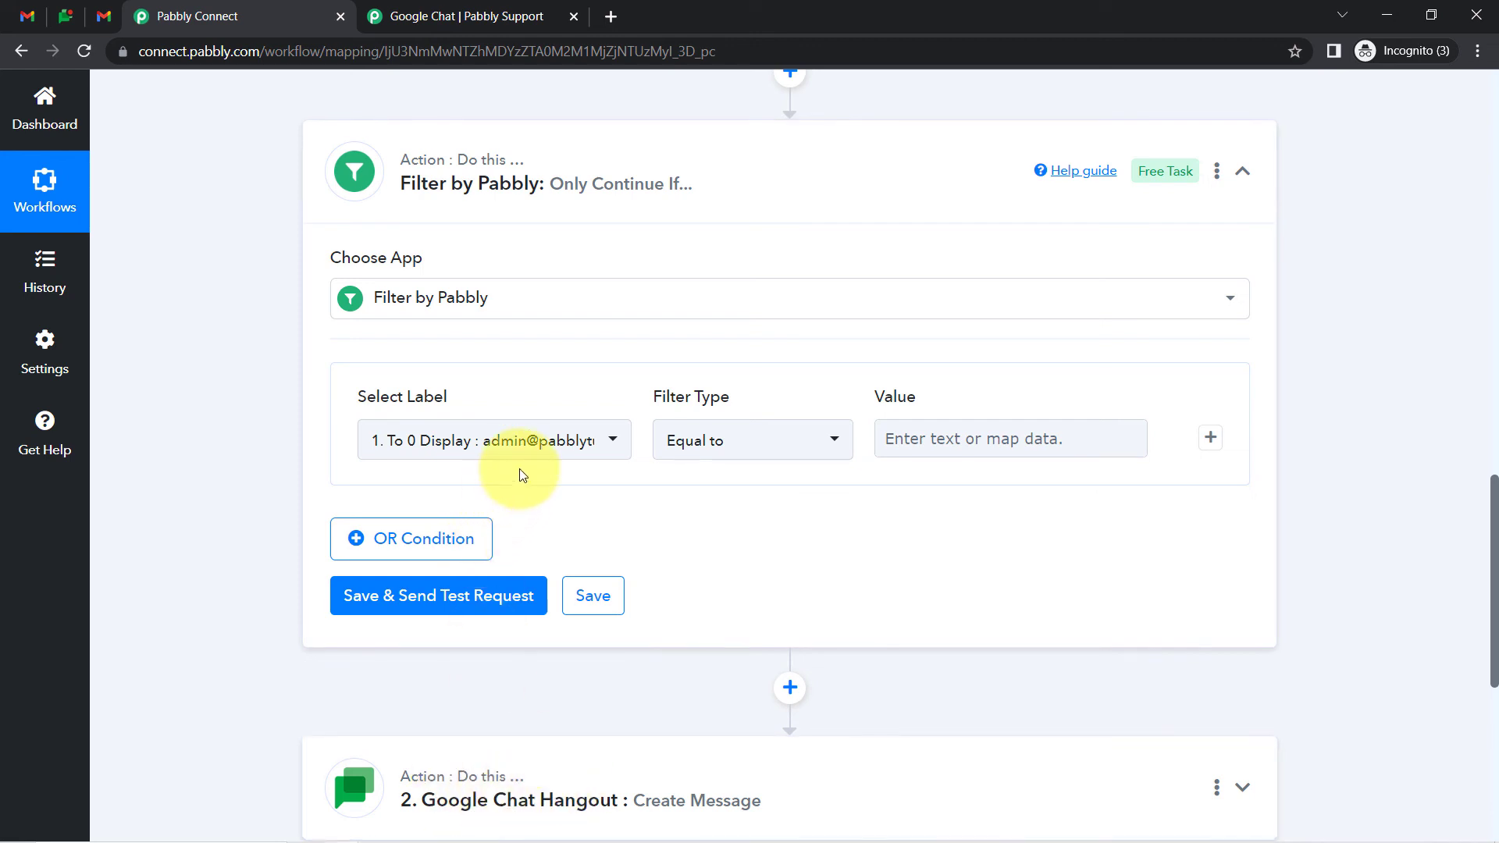
mouse_move(477, 206)
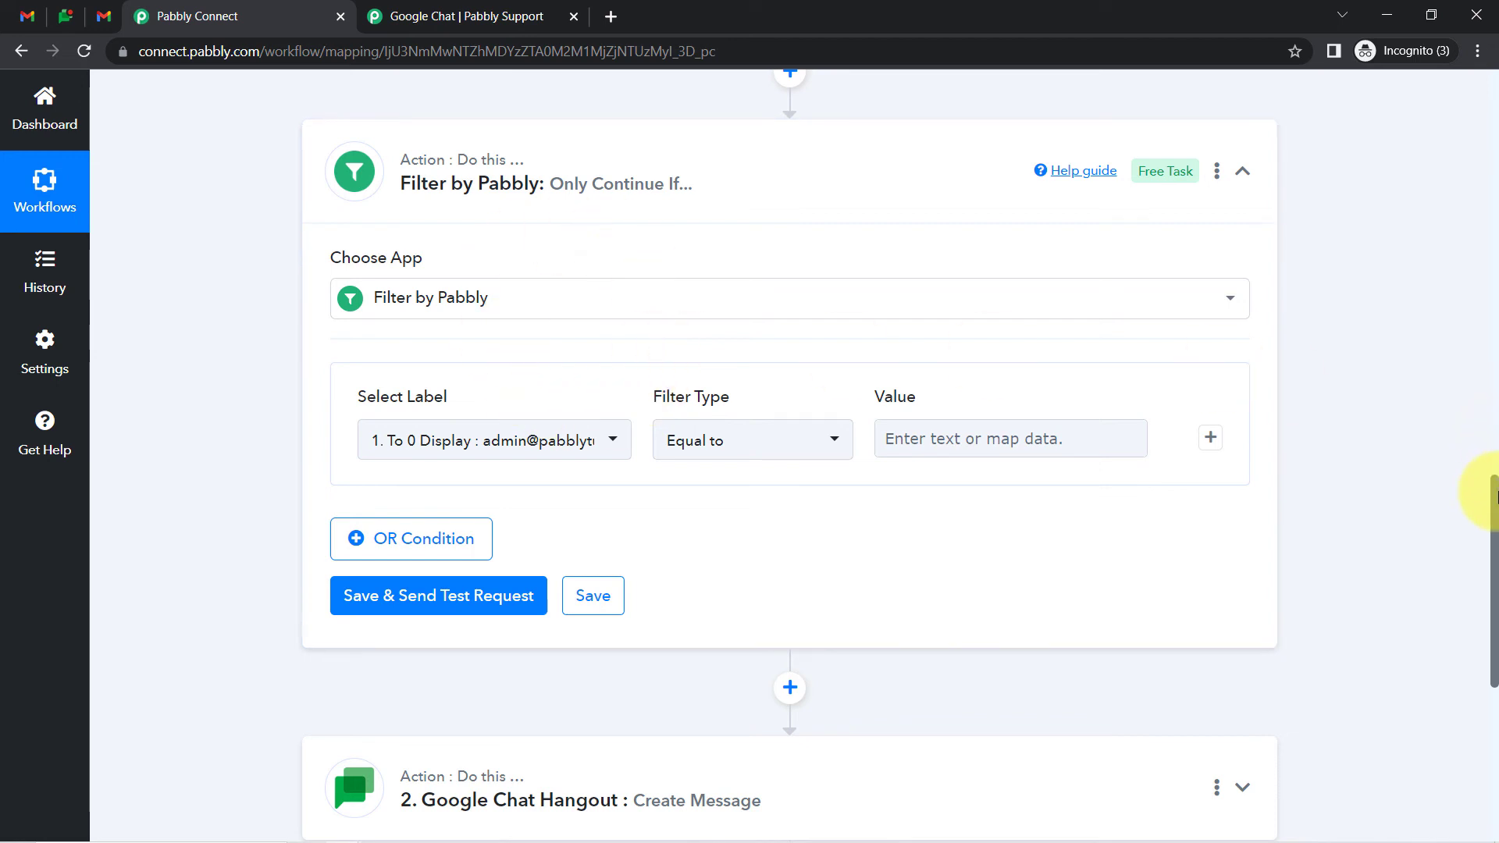
mouse_move(1493, 494)
mouse_down()
mouse_move(1494, 577)
mouse_move(1475, 504)
mouse_up()
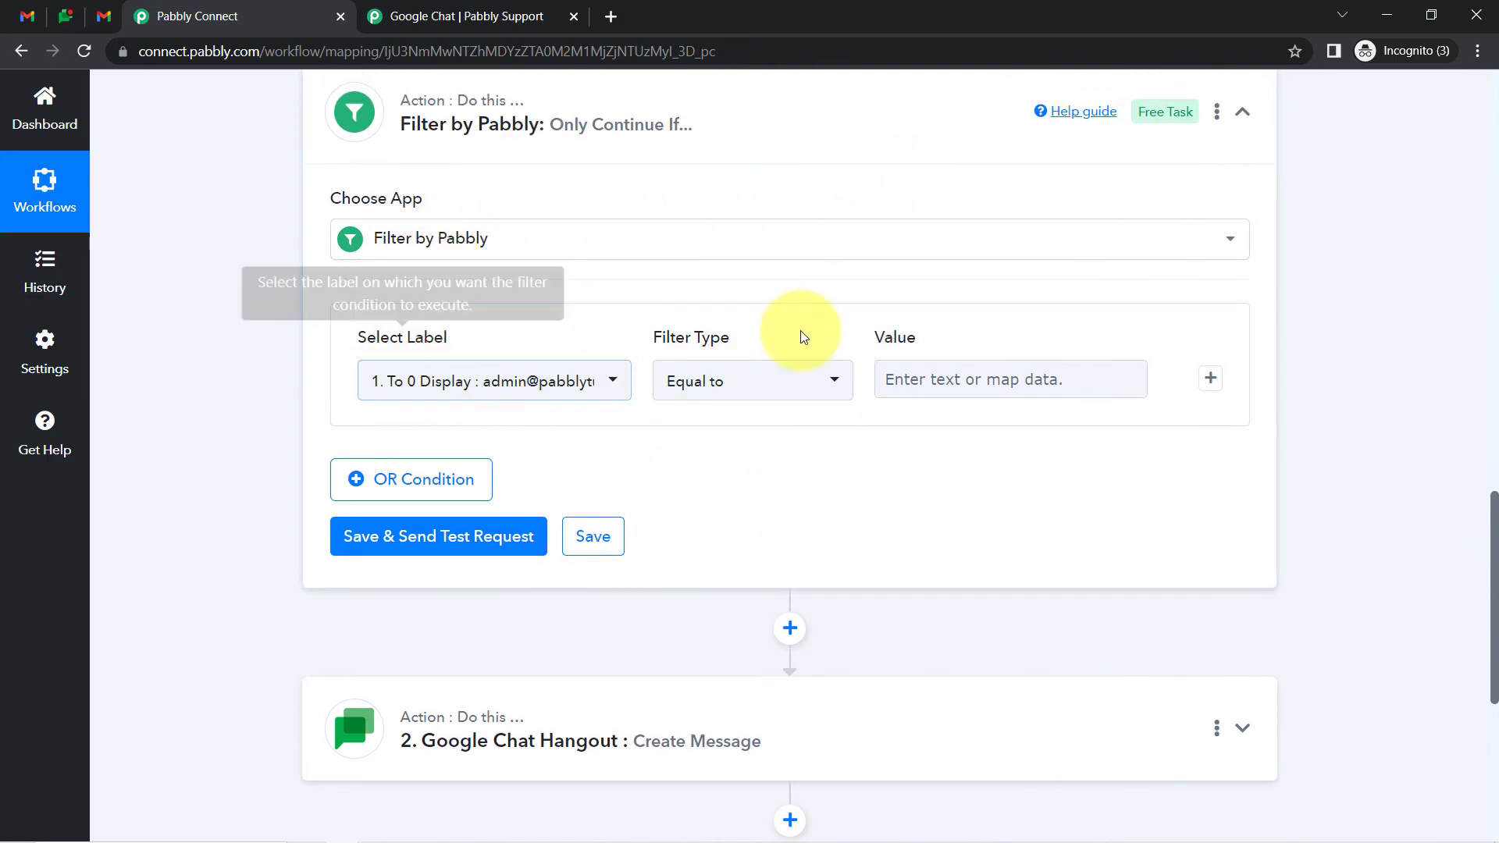
Set the first filter condition: Subject contains Blog
click(605, 394)
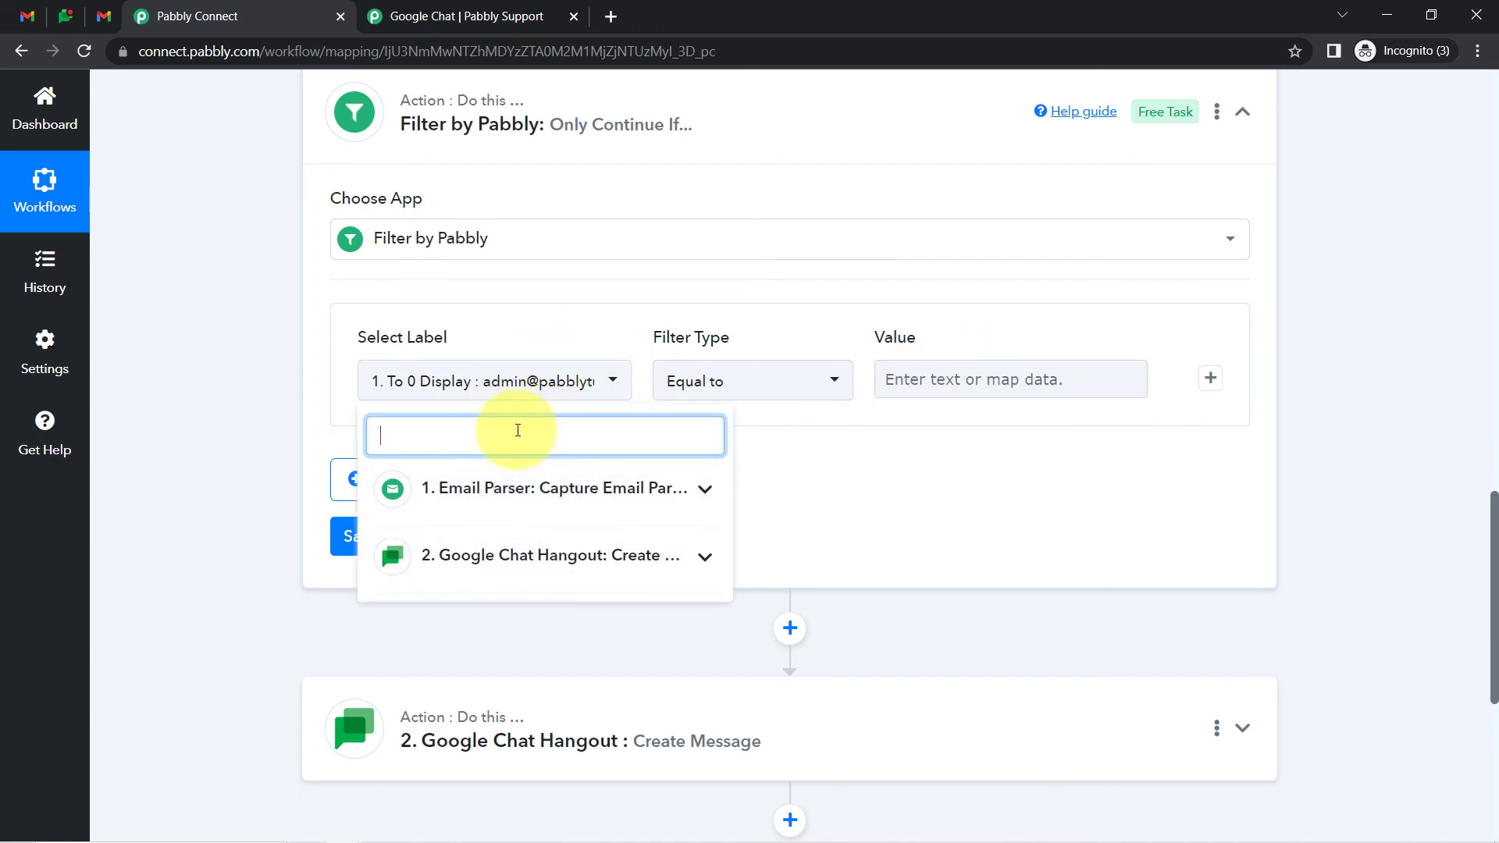
click(461, 483)
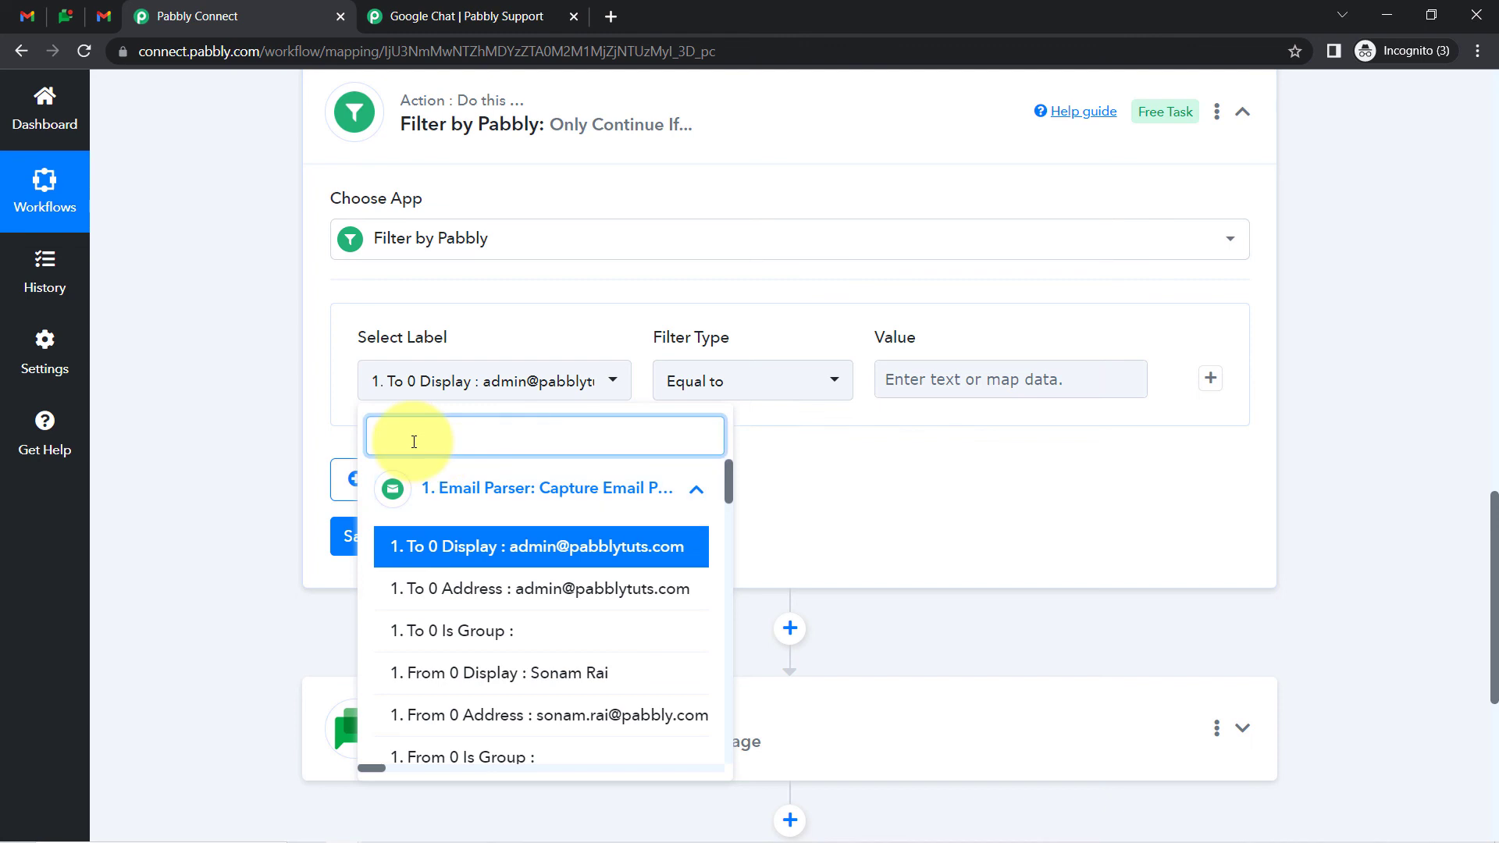
text(sub)
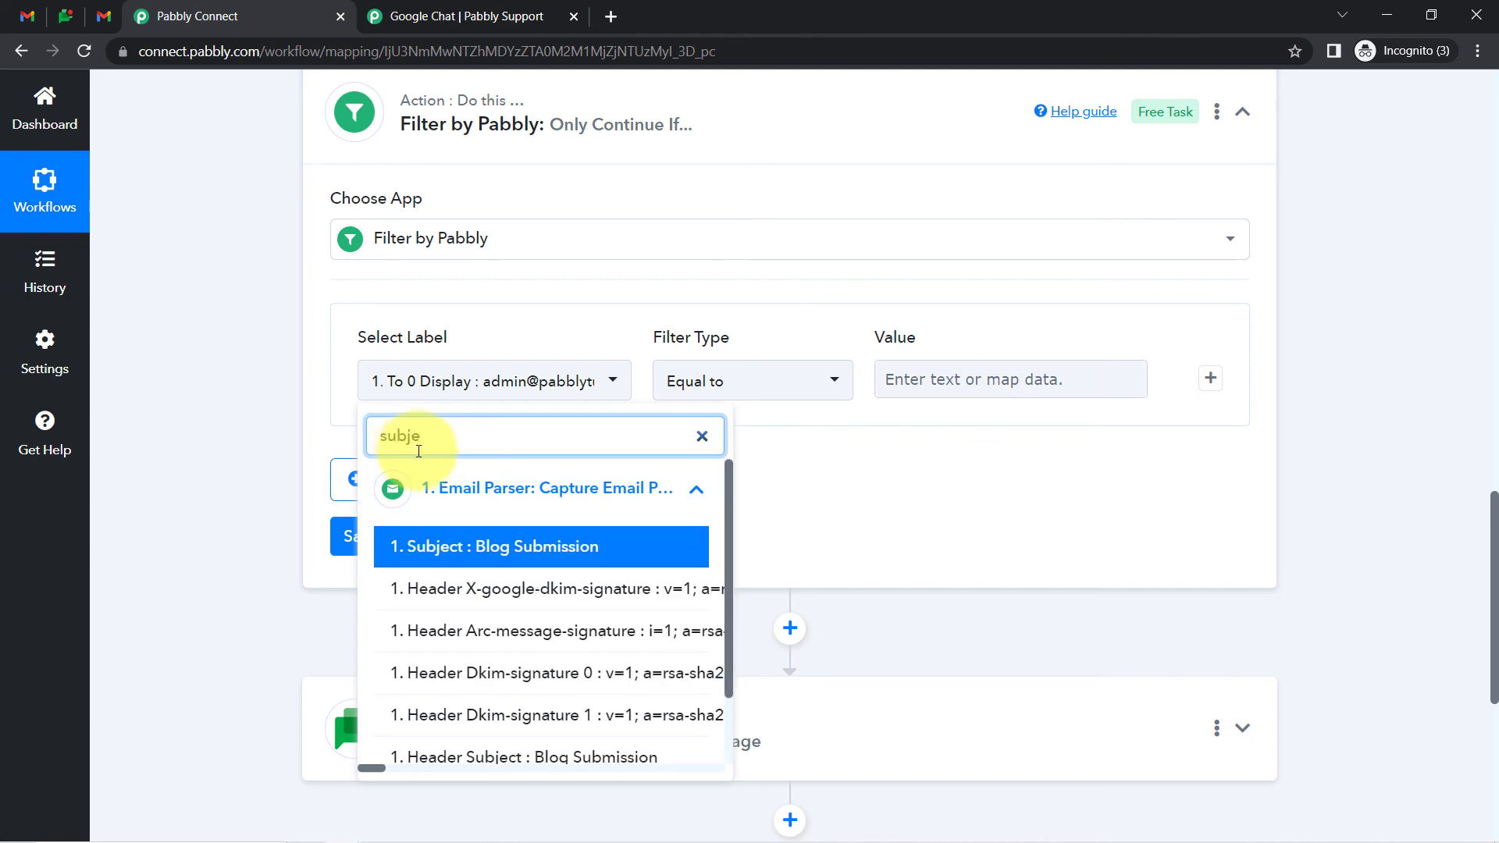
text(je)
click(435, 547)
click(763, 383)
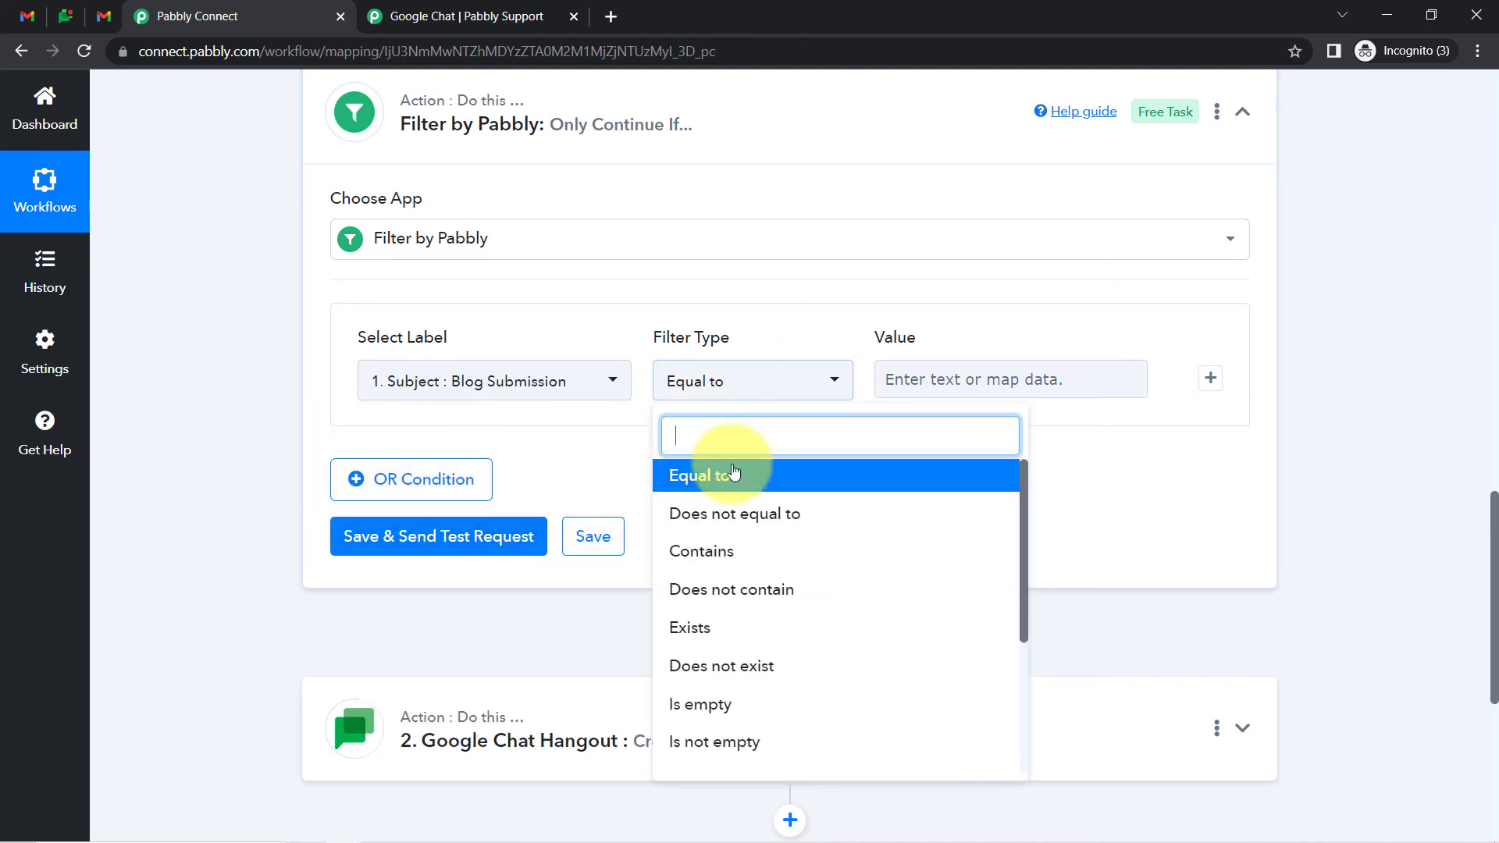
click(777, 550)
click(915, 384)
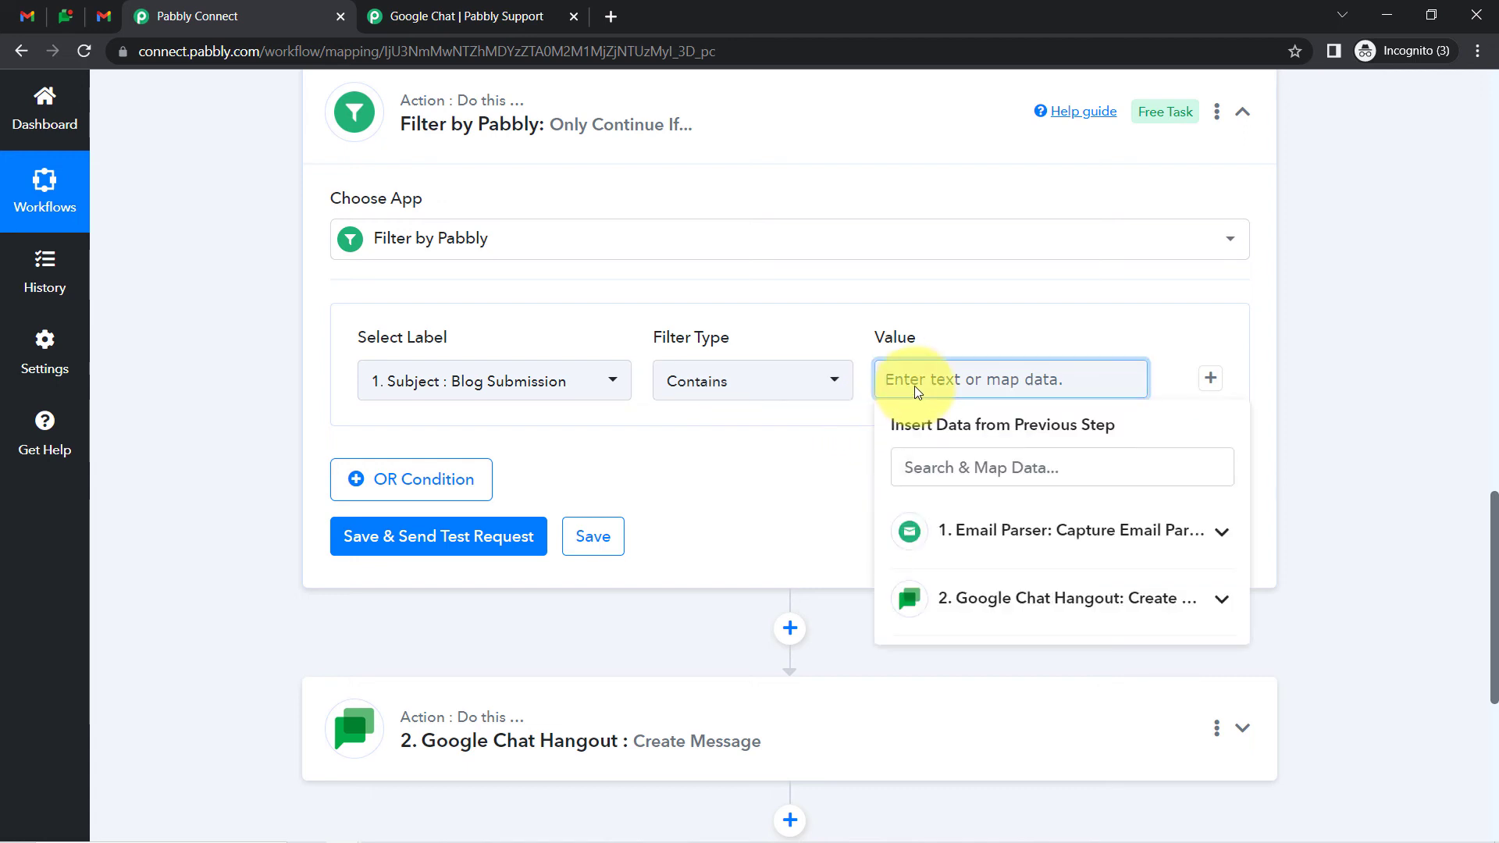
click(303, 562)
Add an OR condition where From 0 Address equals the sender's email address
click(405, 496)
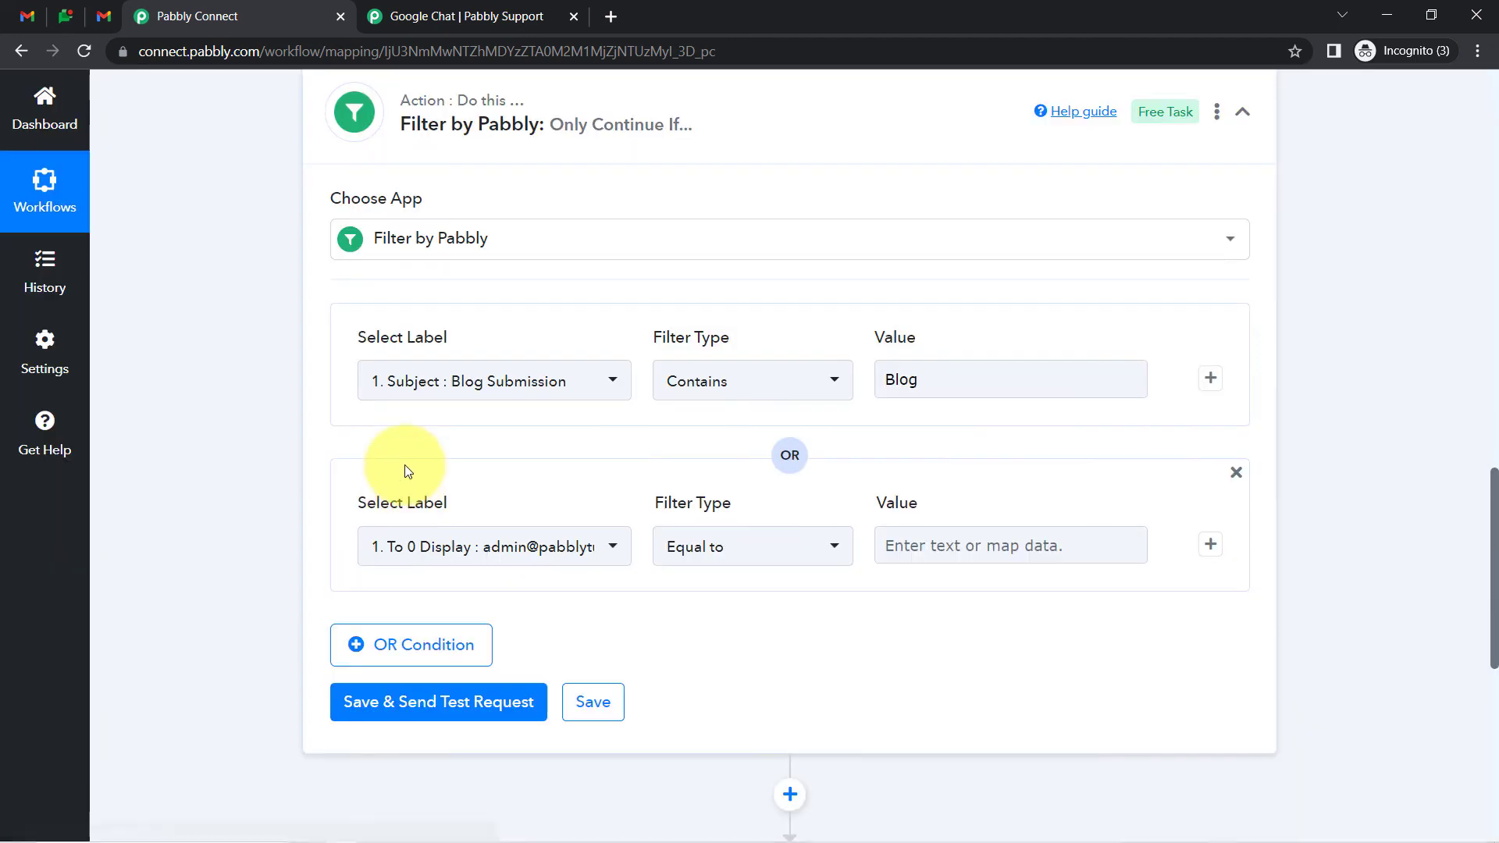
click(444, 545)
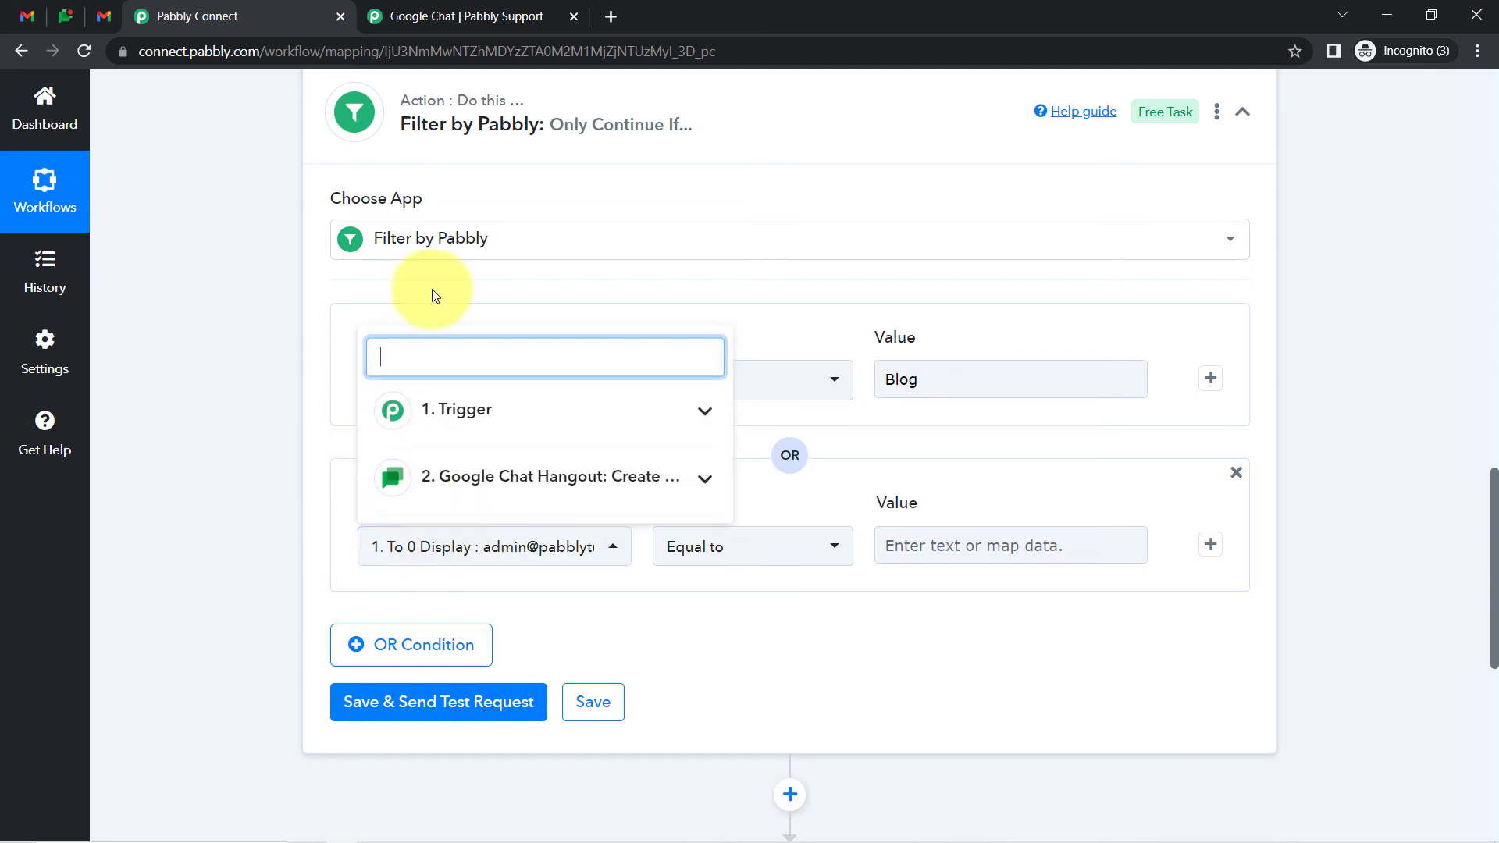
click(467, 414)
text(fro)
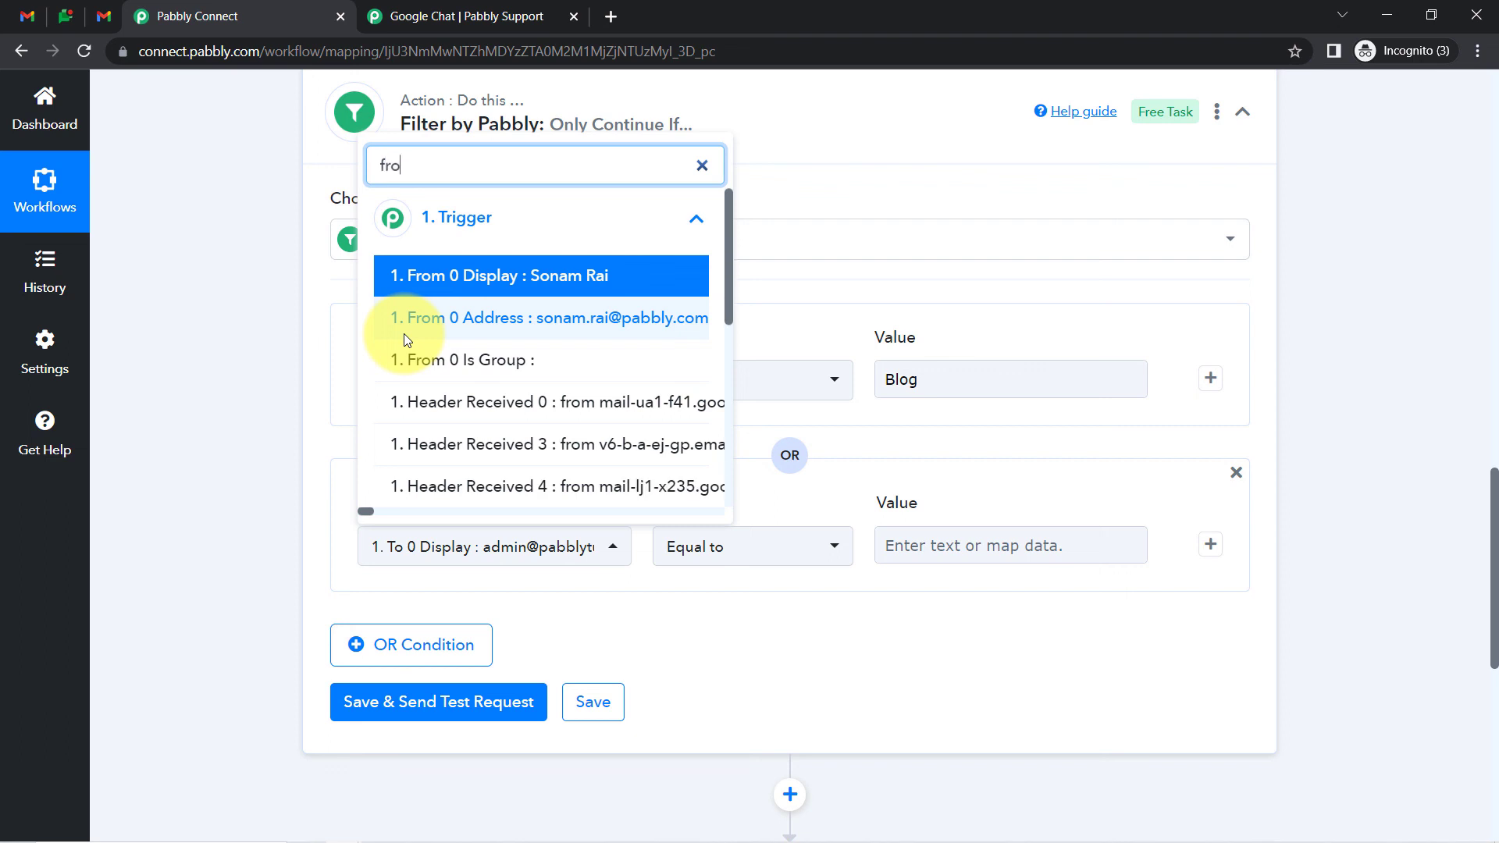
text(m)
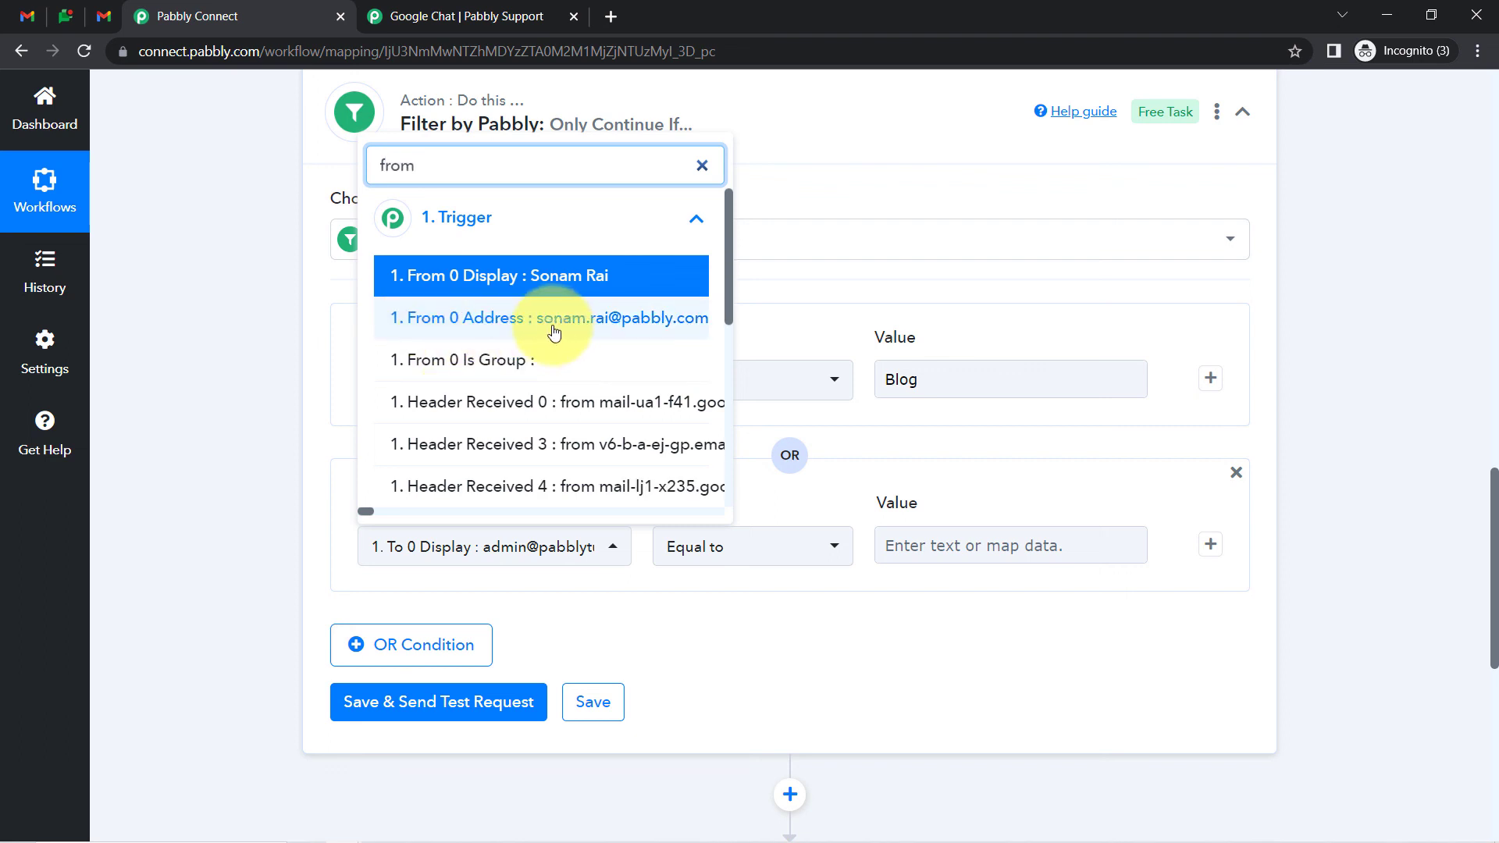
click(489, 324)
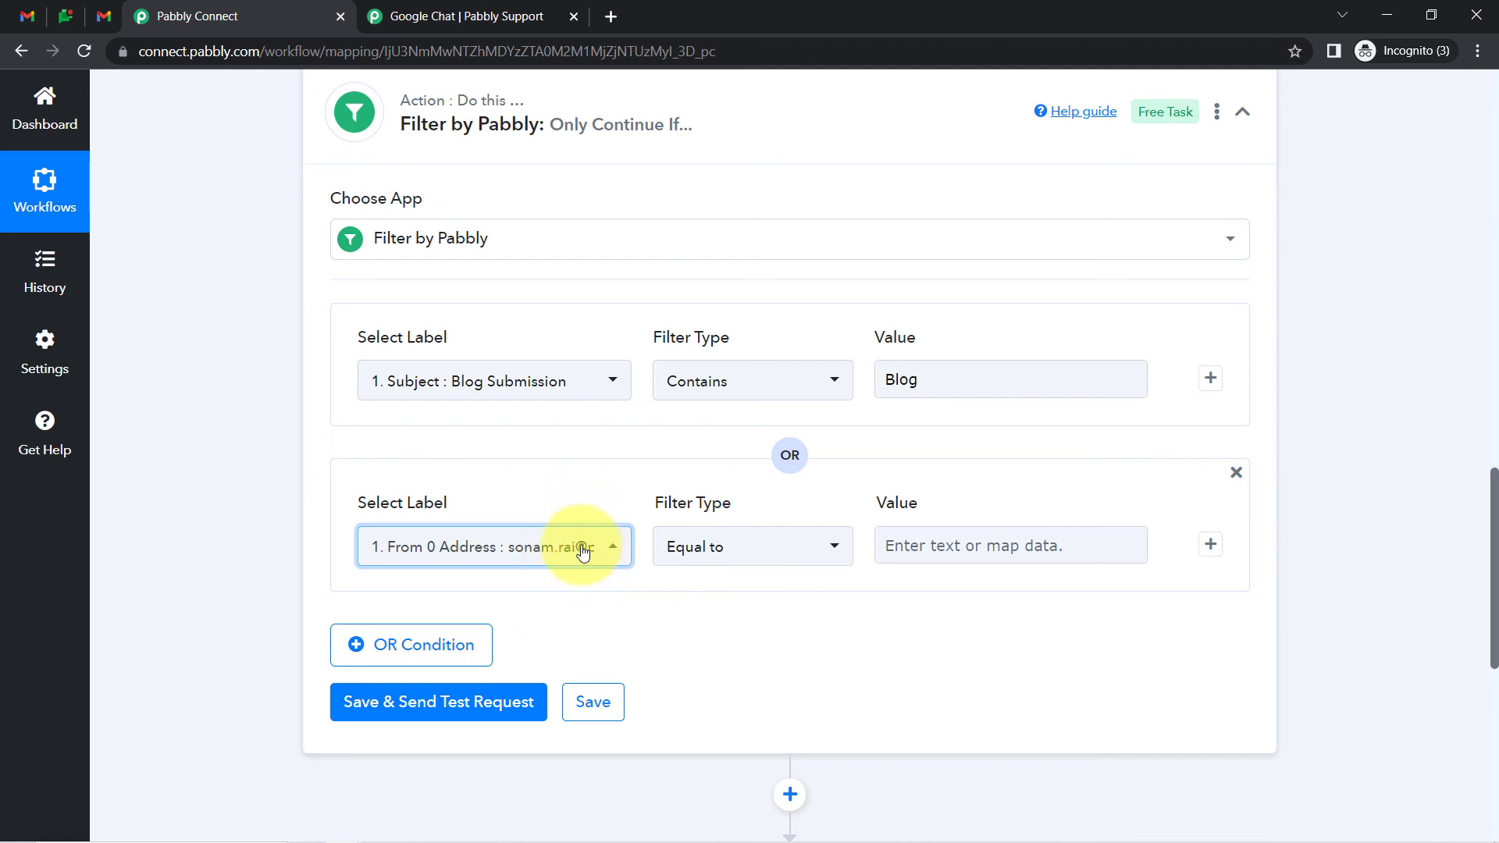
click(898, 547)
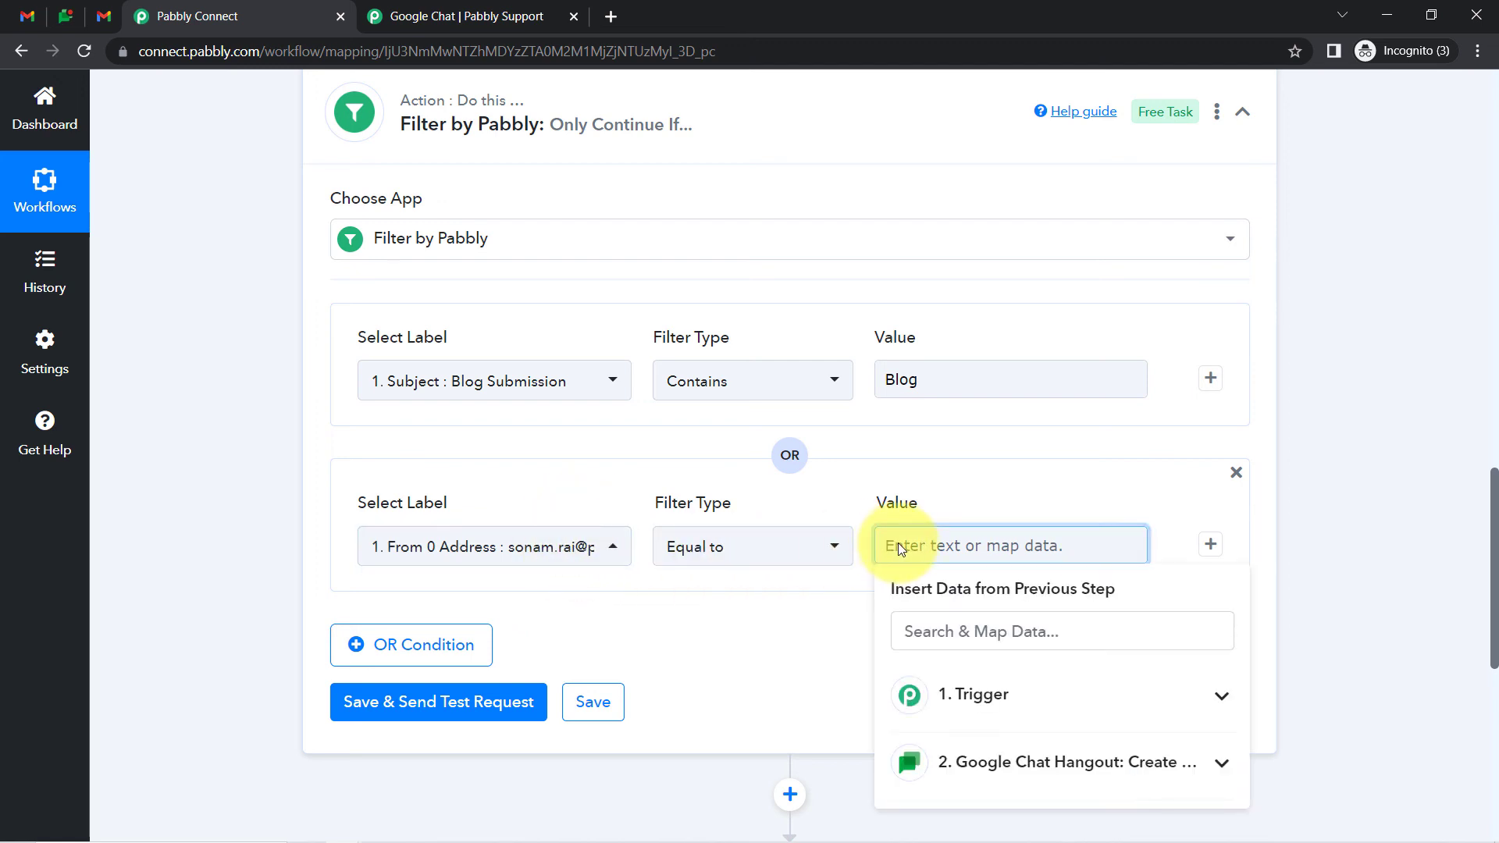
text(s)
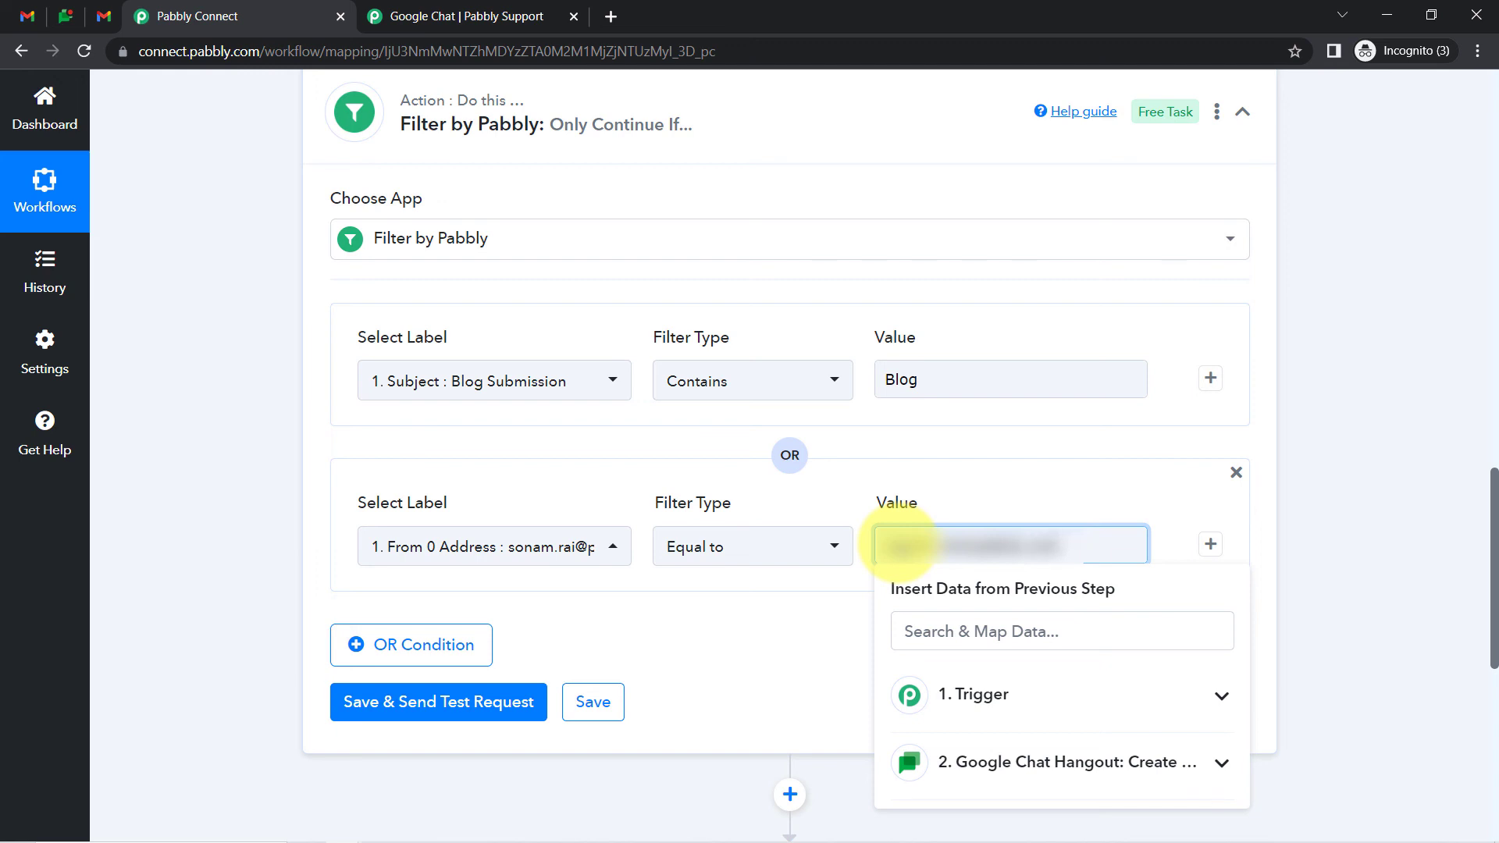
Save the filter and send a test request, confirming Condition is true and both values
click(370, 698)
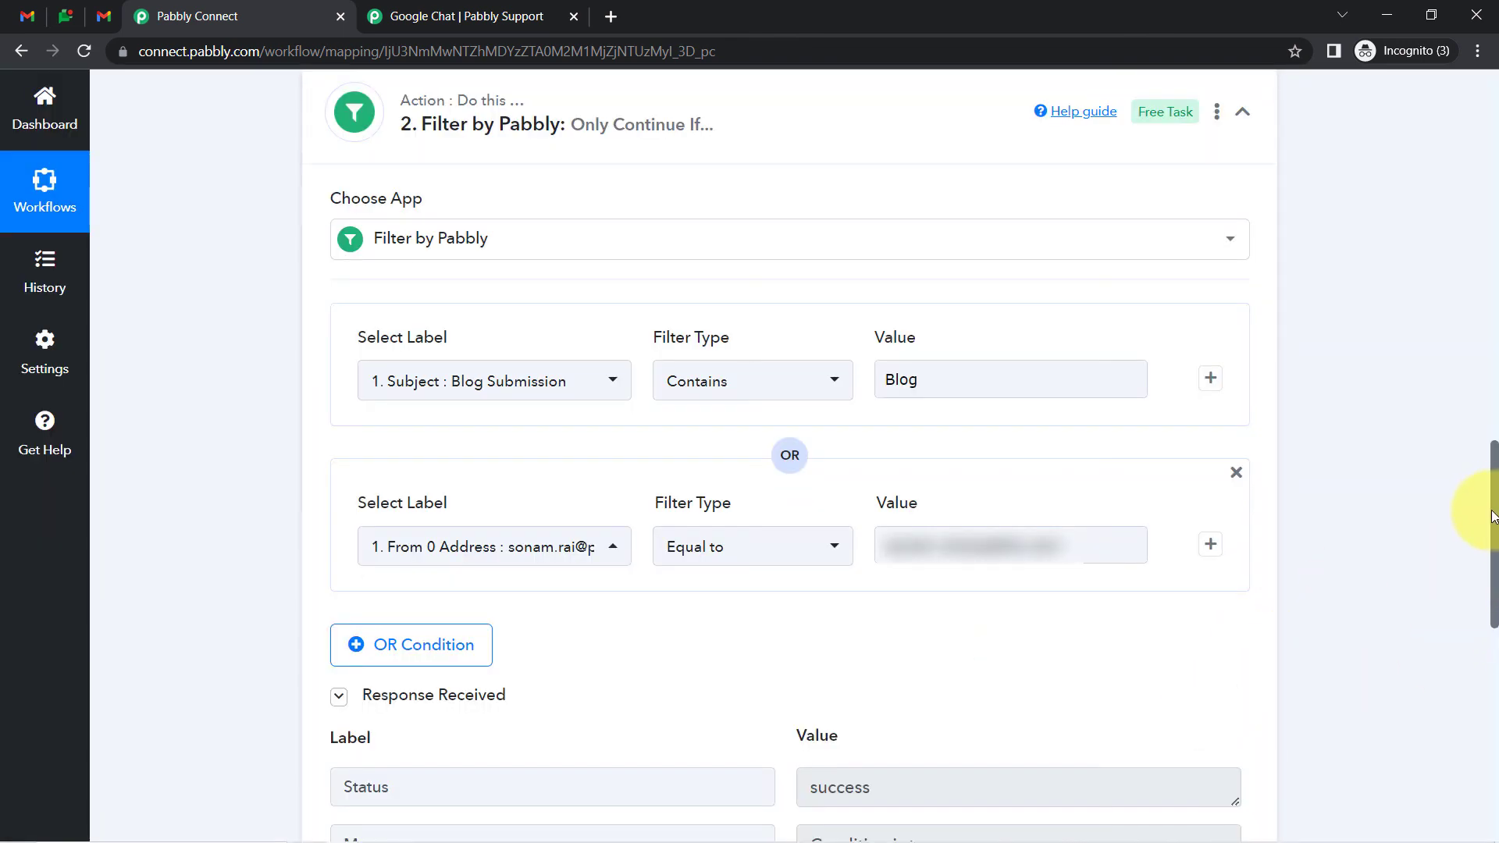
drag(1493, 516, 1493, 531)
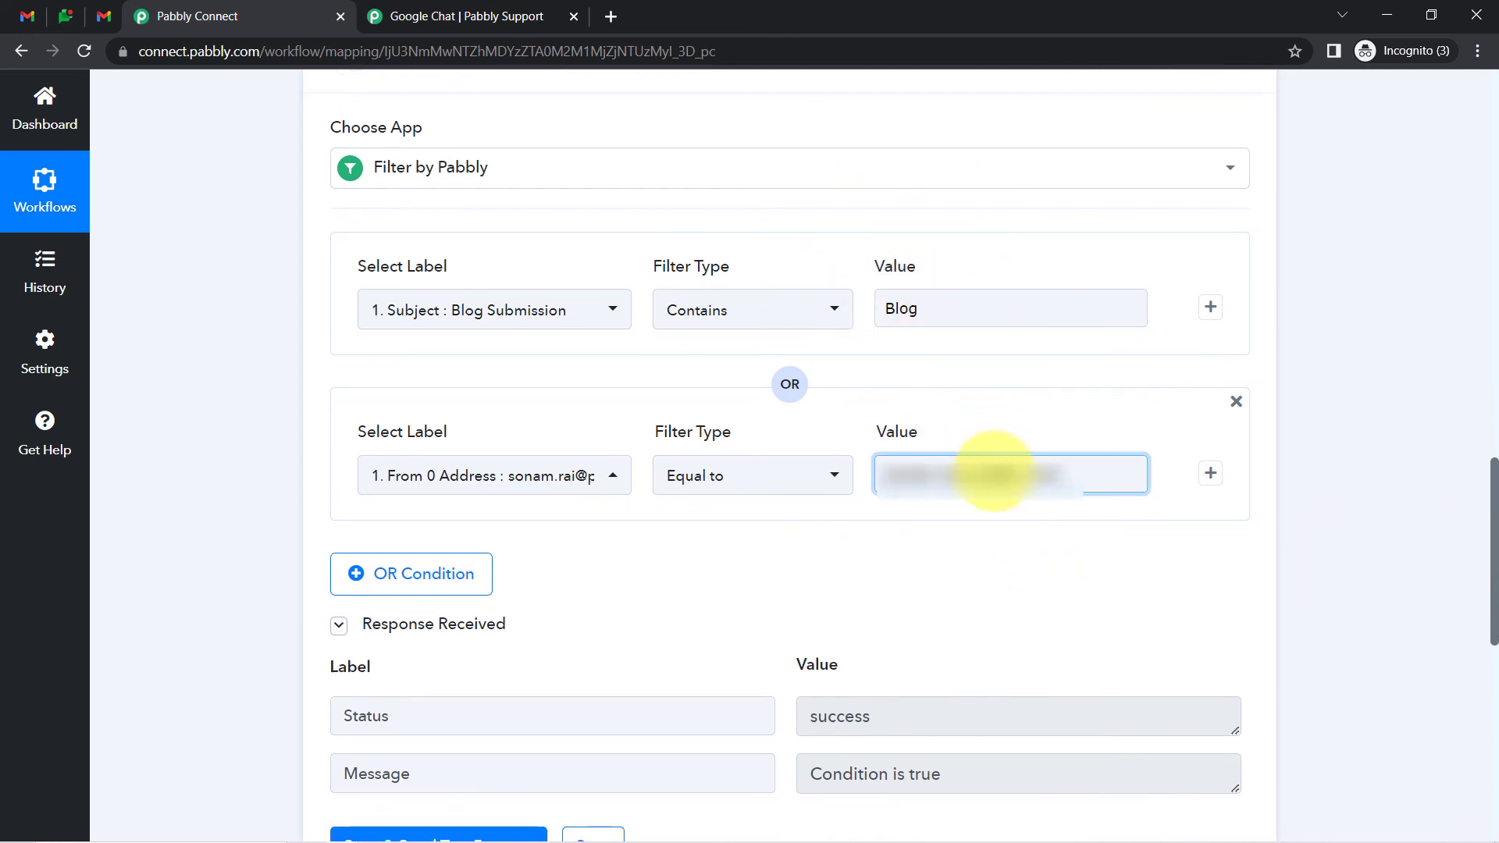
click(963, 471)
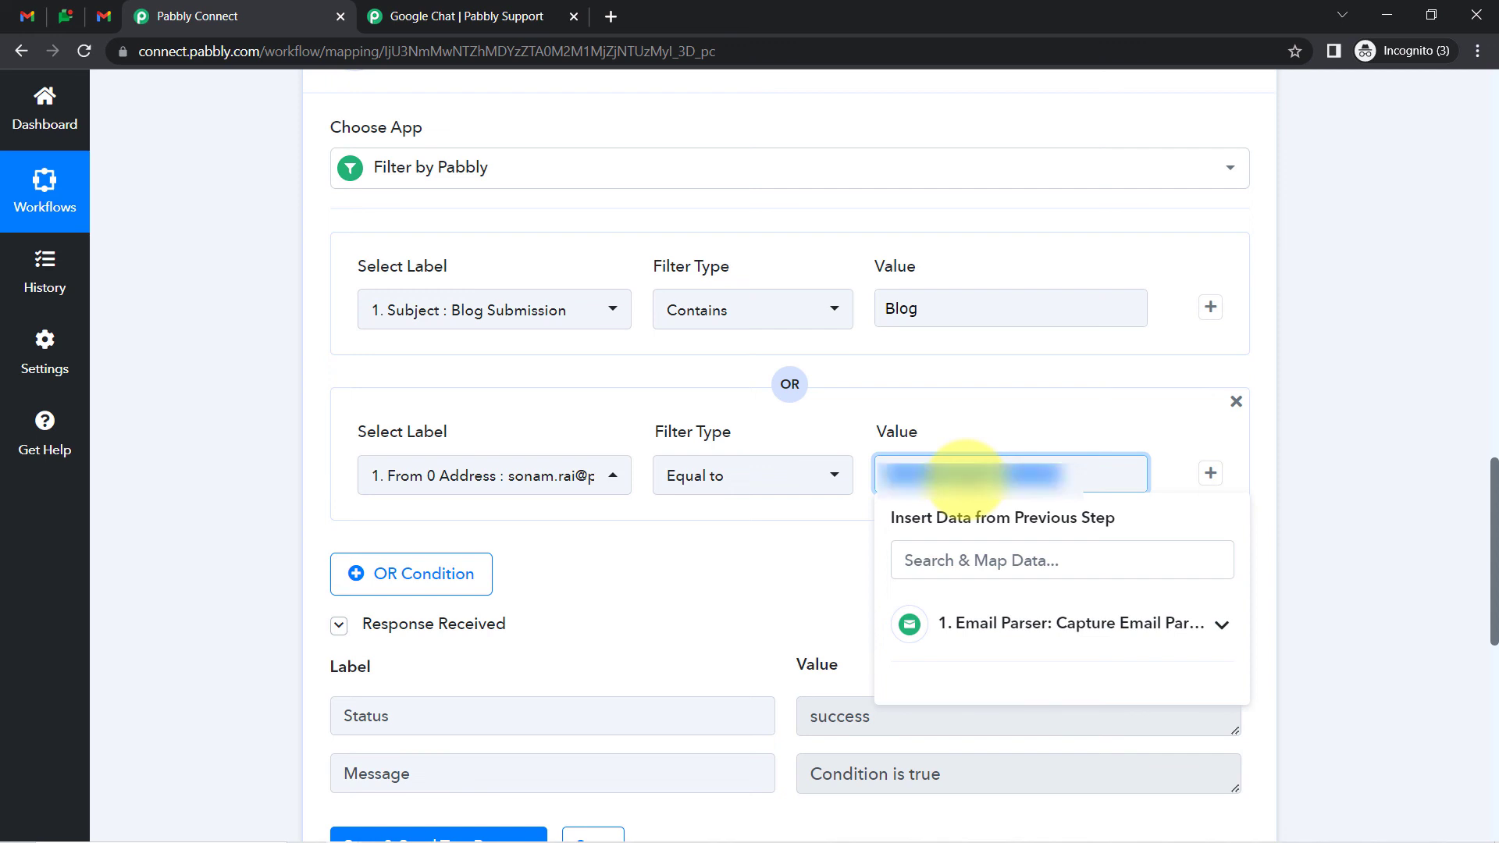
double_click(921, 321)
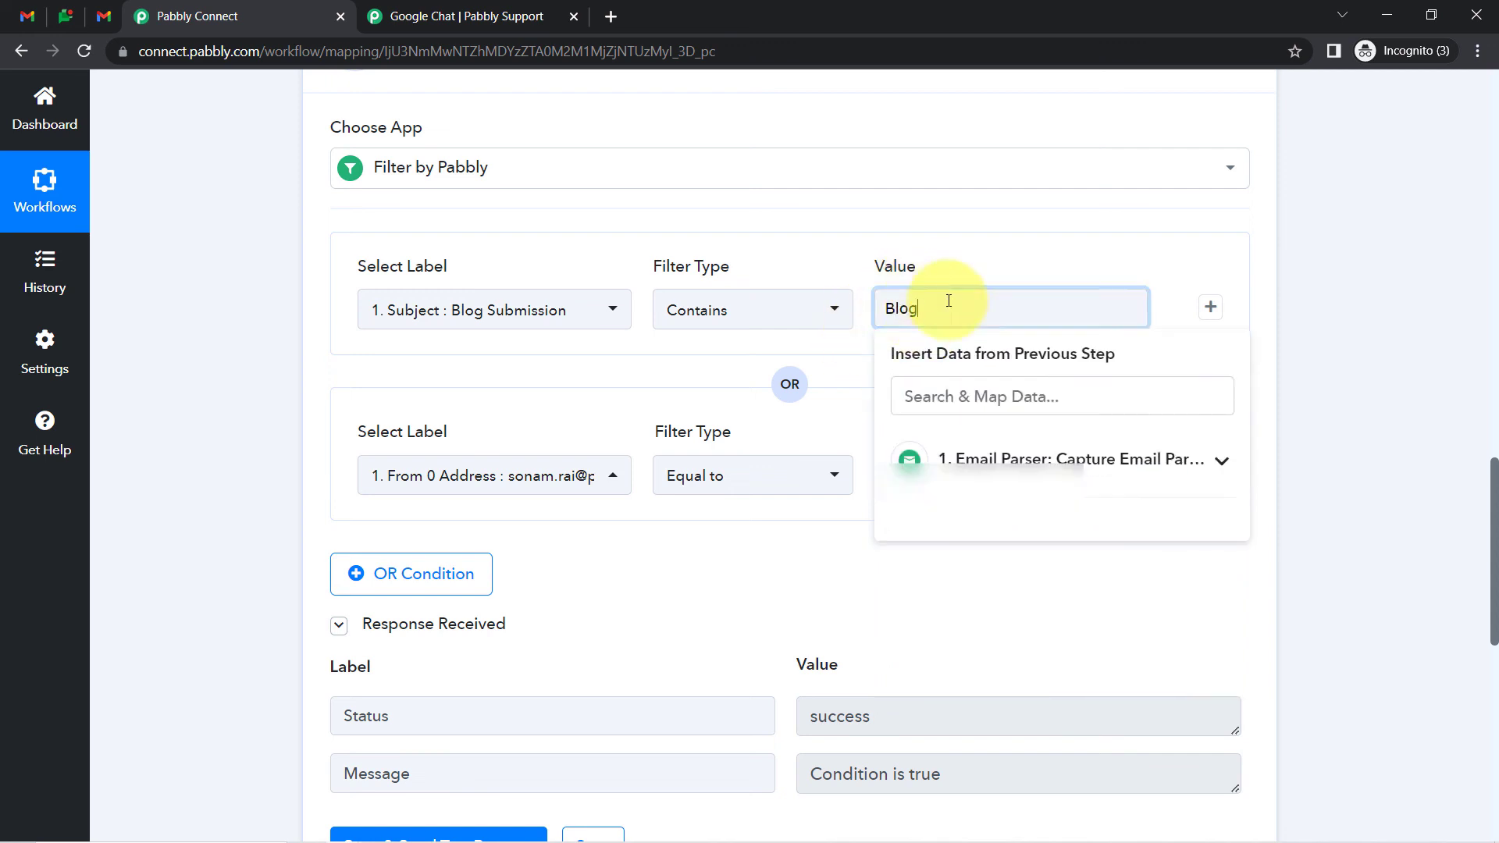
click(888, 273)
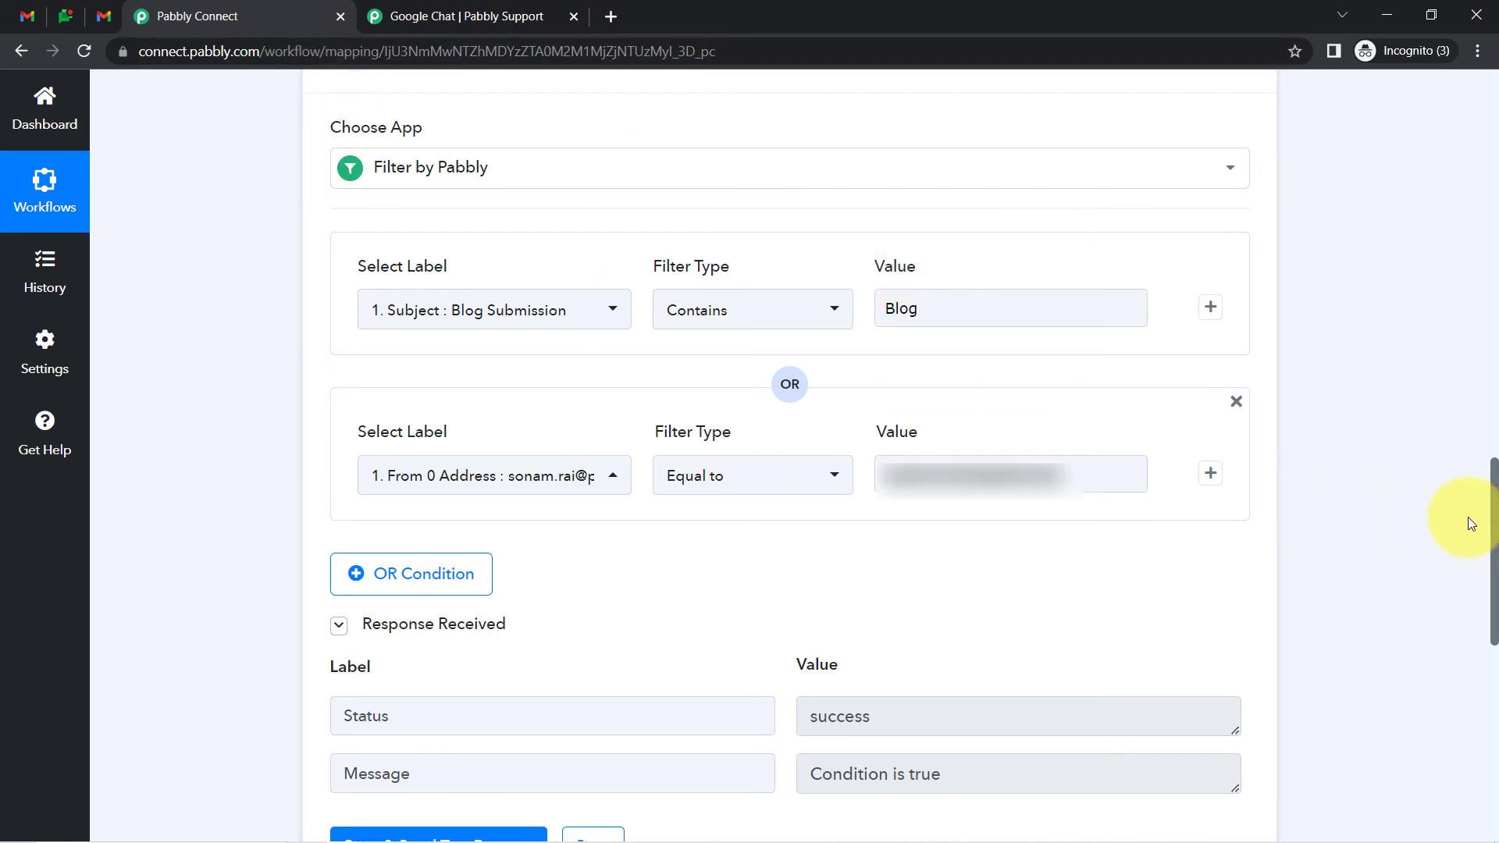
drag(1473, 518, 1483, 467)
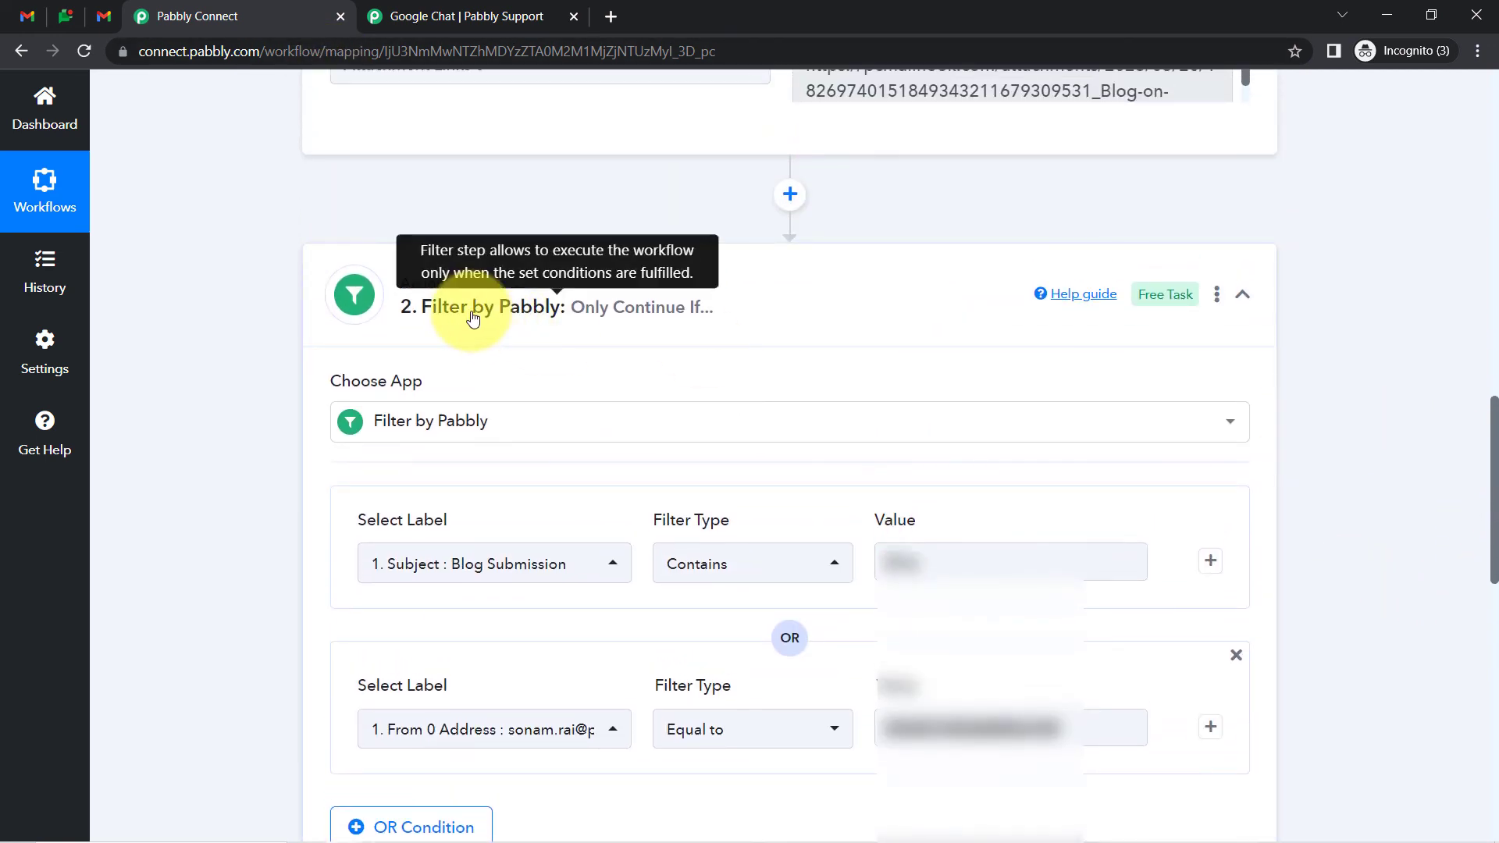
Collapse the Filter by Pabbly and Email Parser steps, glance at Gmail, and return to the workflow
click(484, 307)
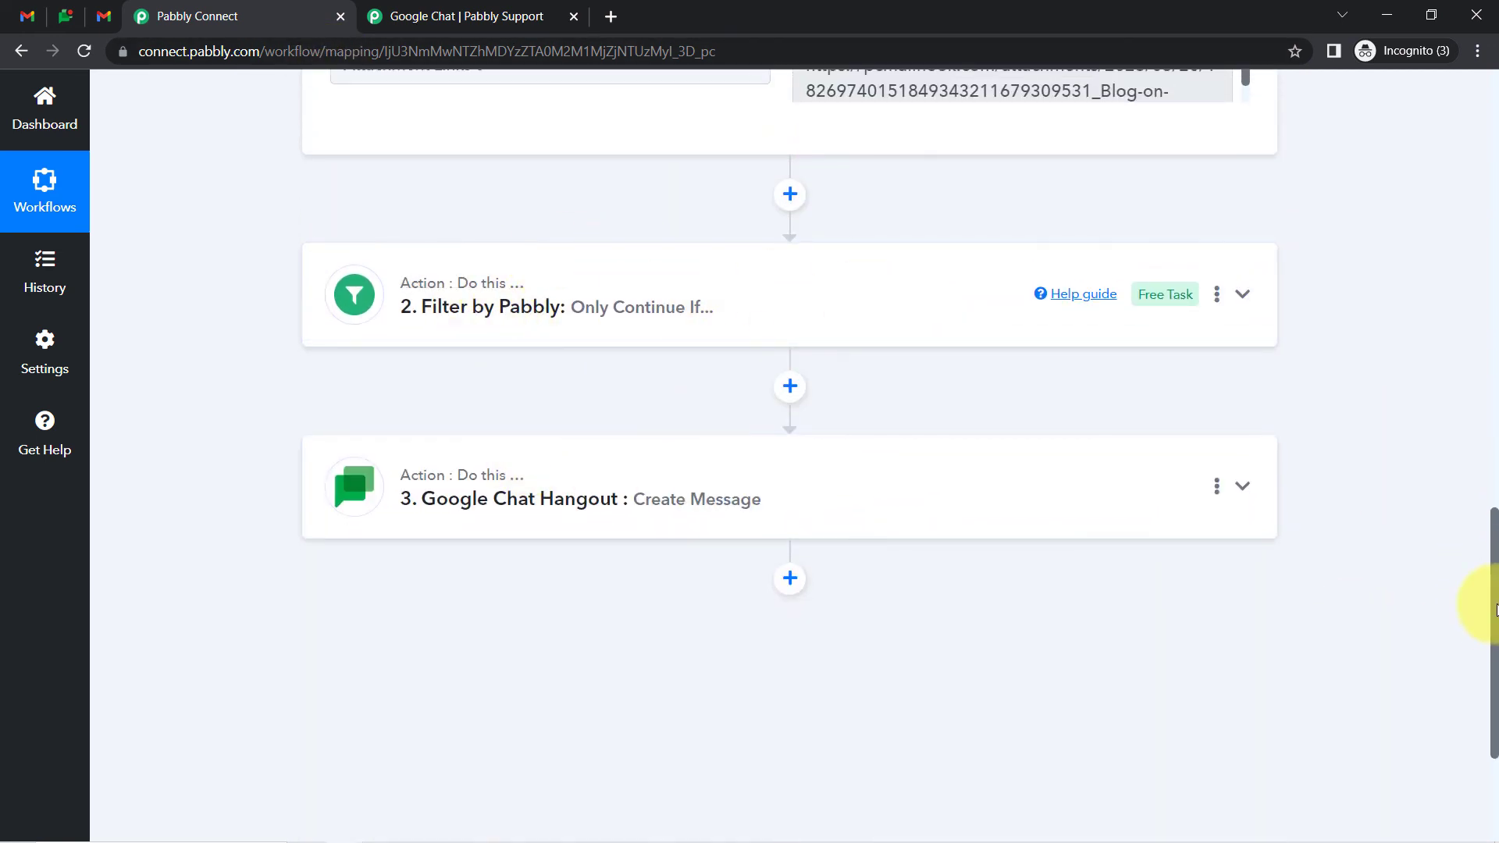
drag(1496, 609, 1444, 117)
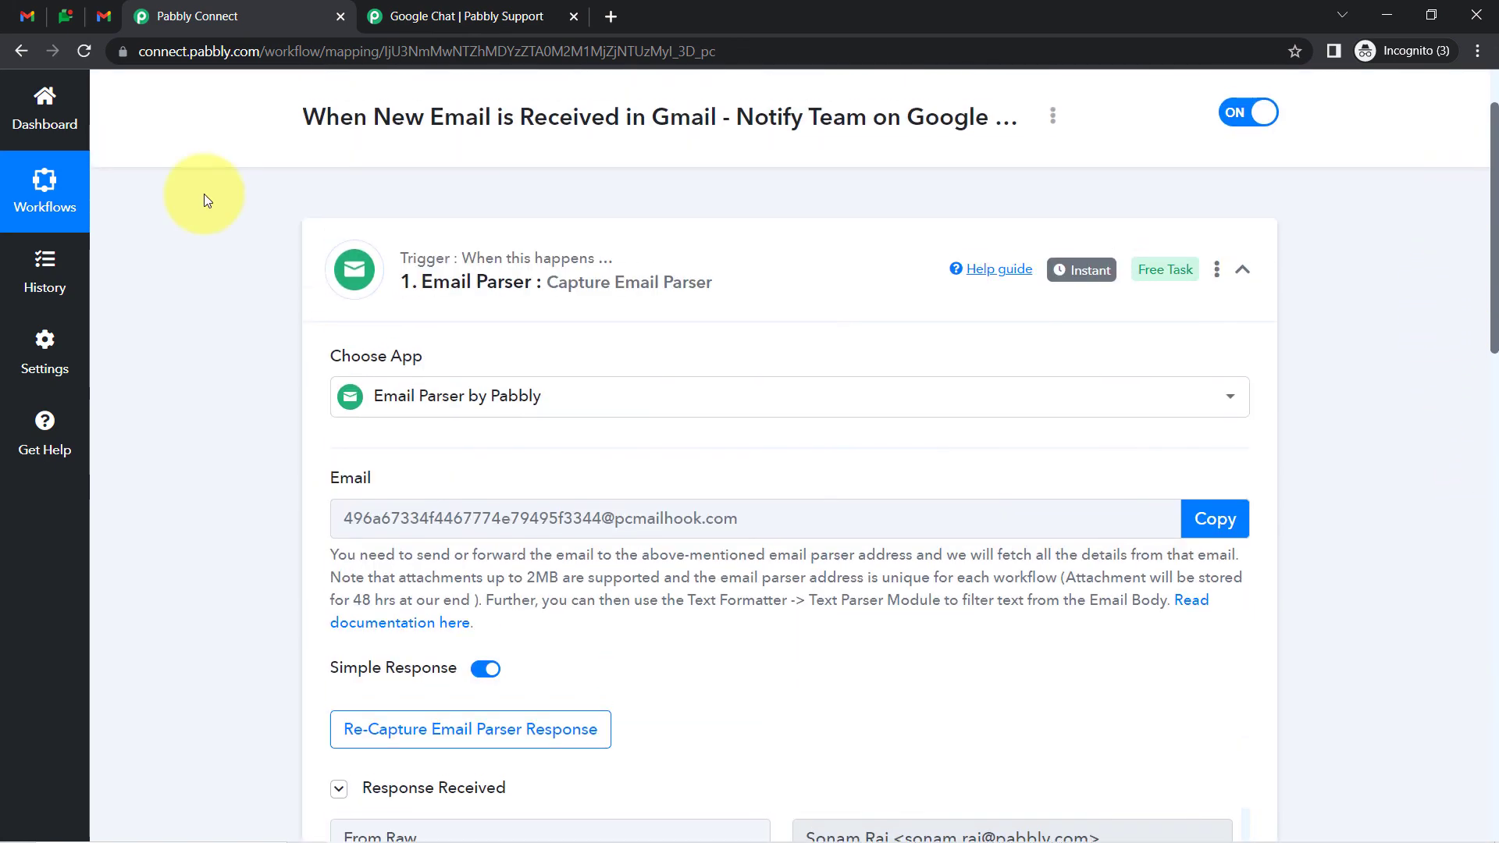
click(377, 269)
click(103, 16)
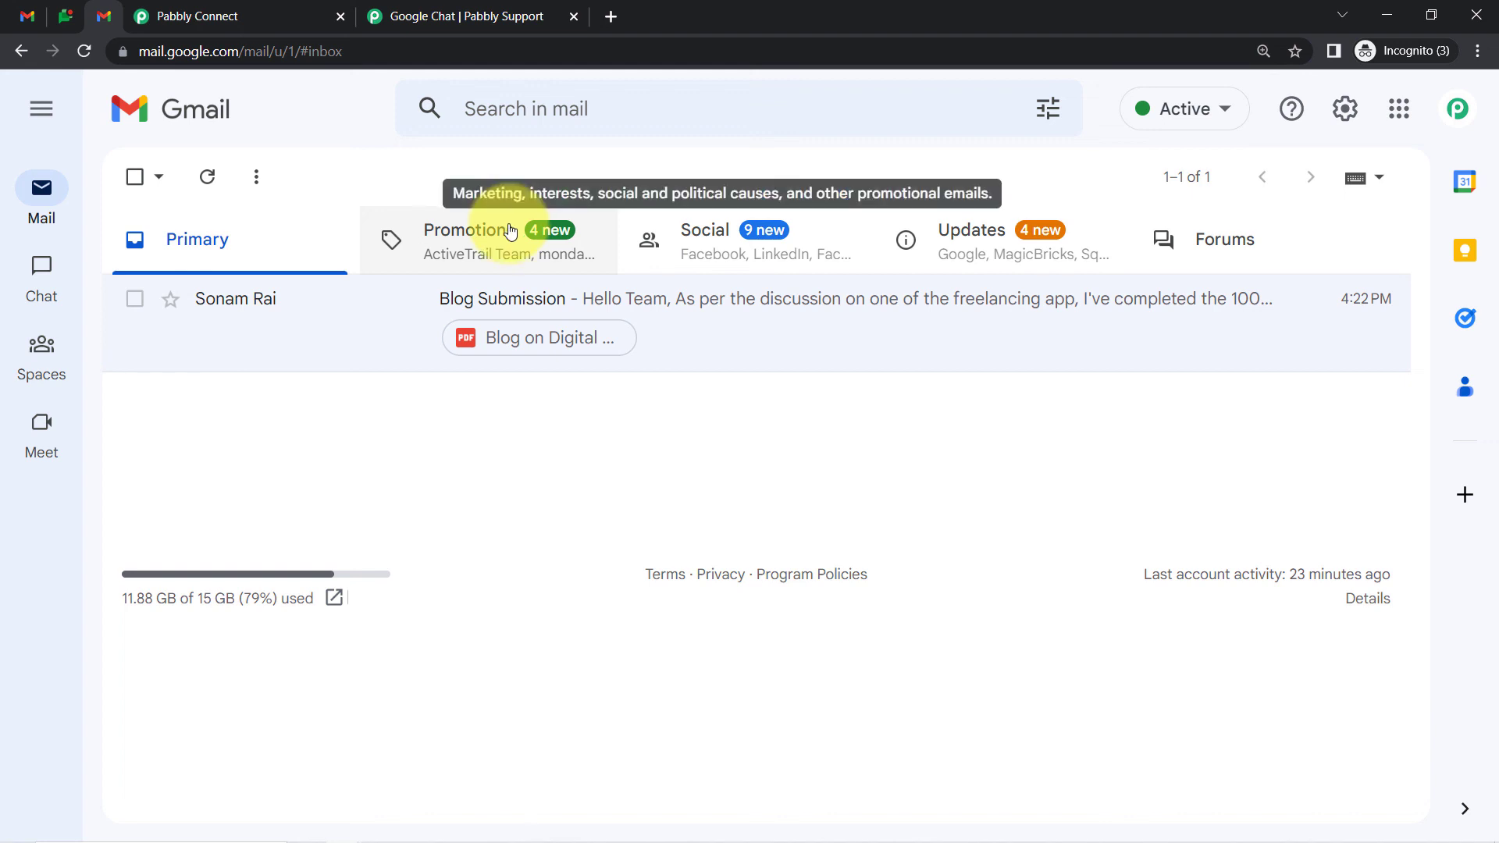
click(168, 15)
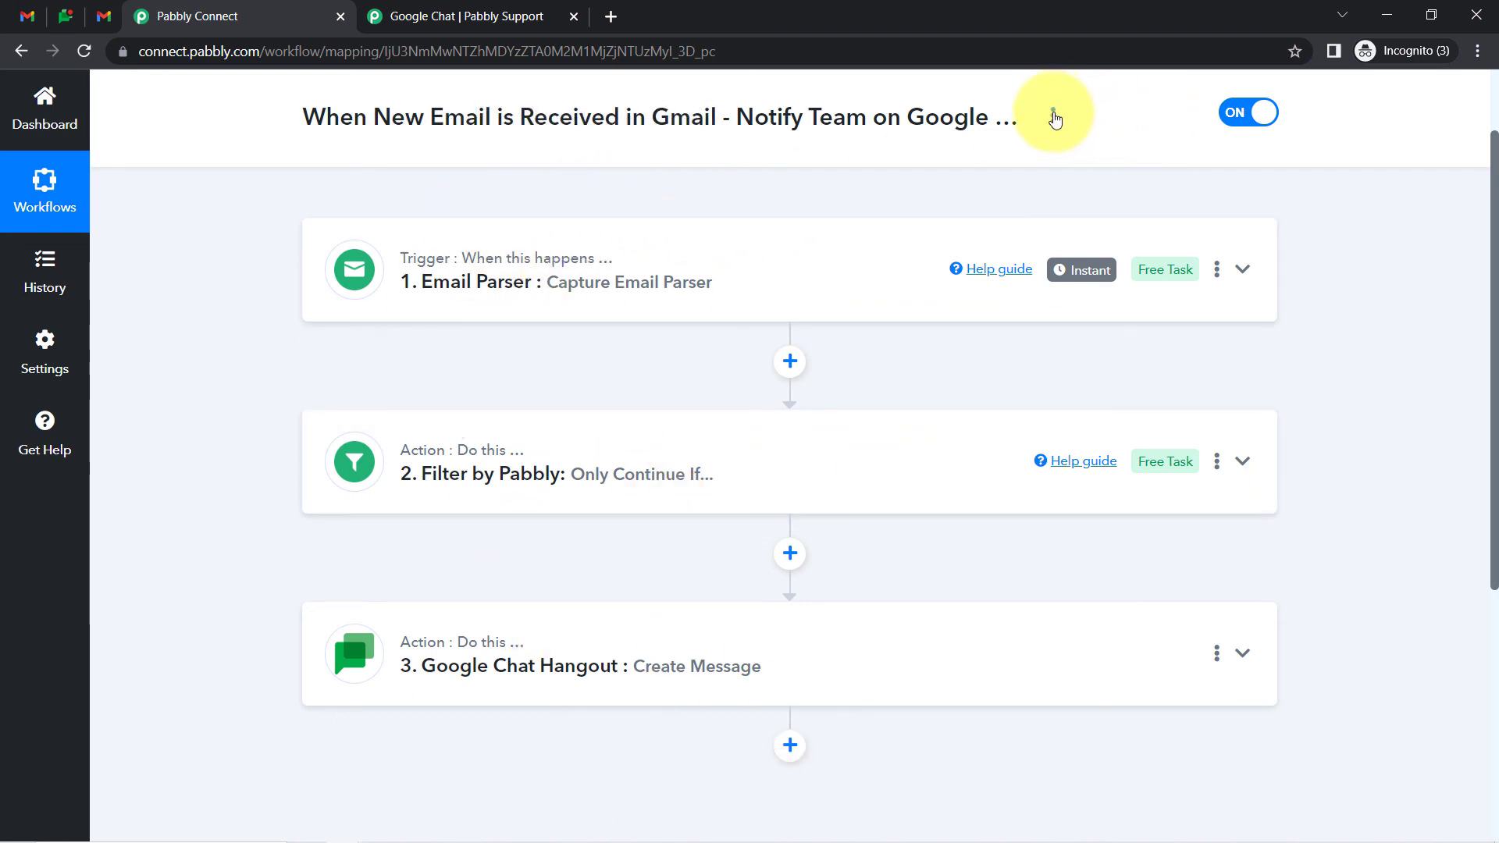
Copy the workflow's share link from the Share Workflow dialog and close it
click(1055, 117)
click(948, 225)
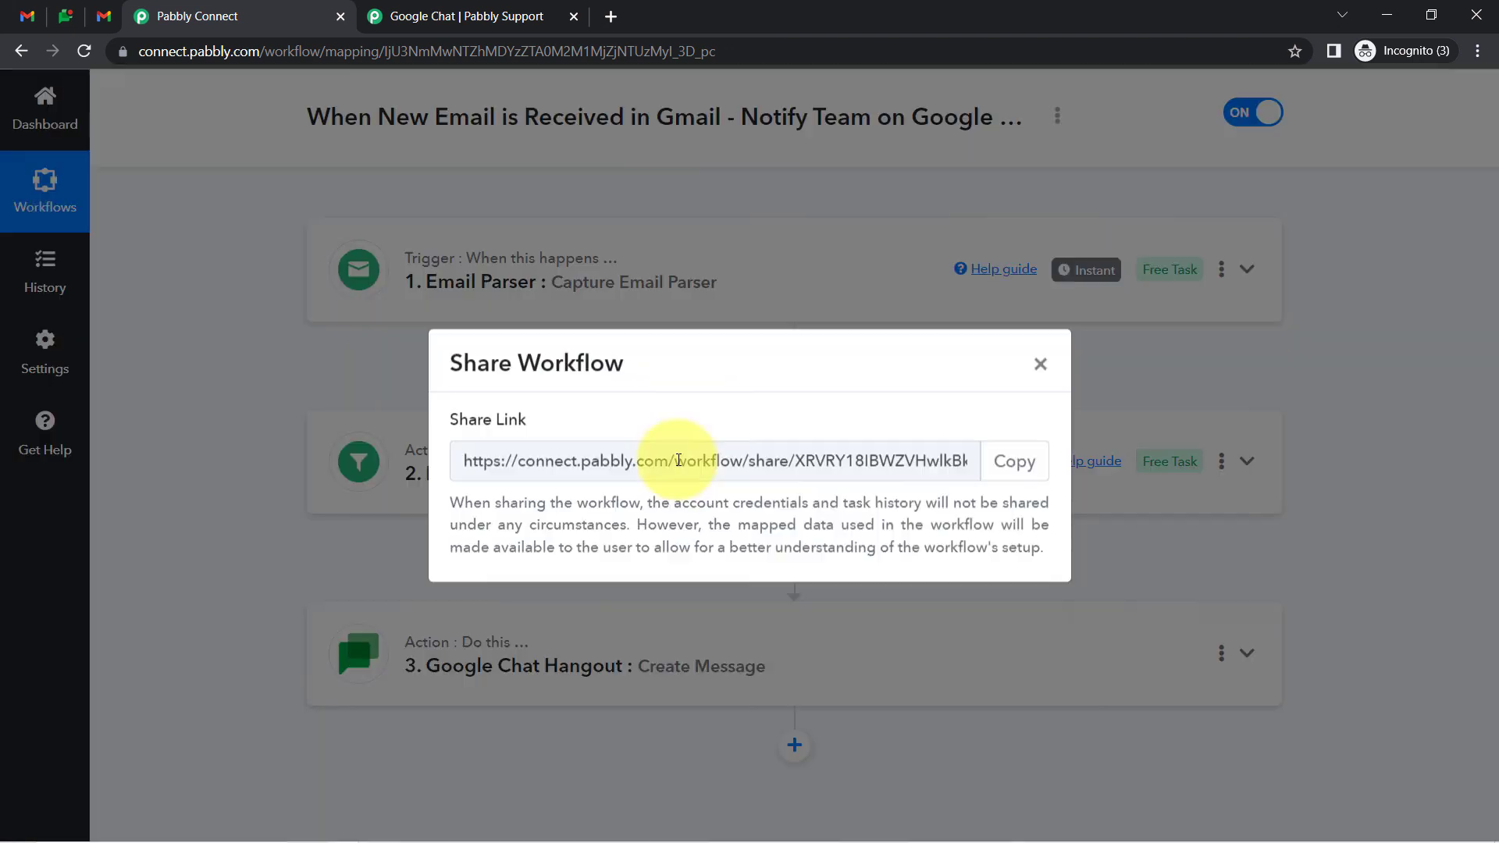
click(1013, 460)
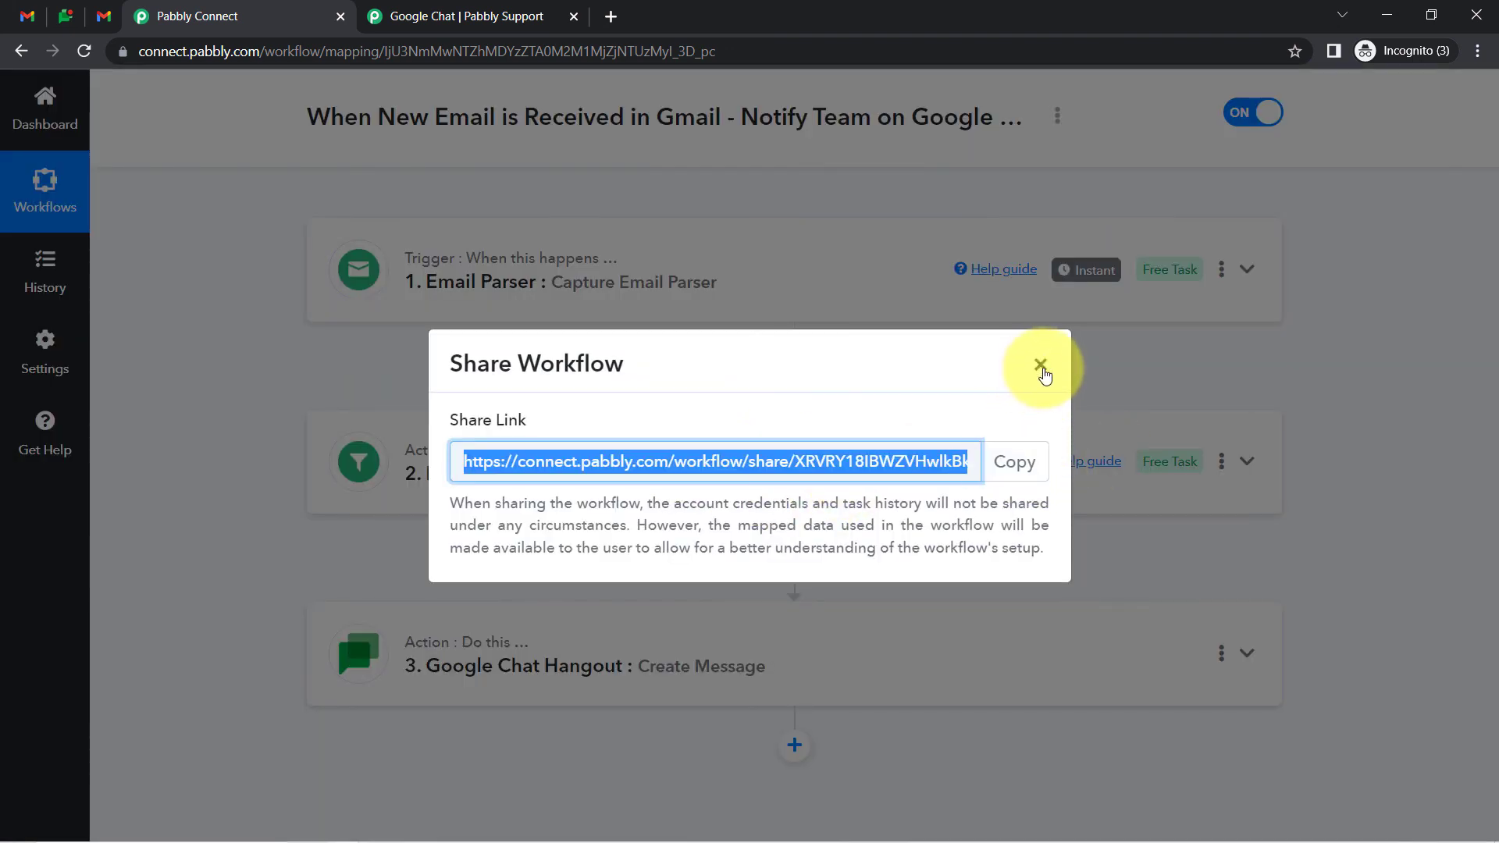
click(1041, 366)
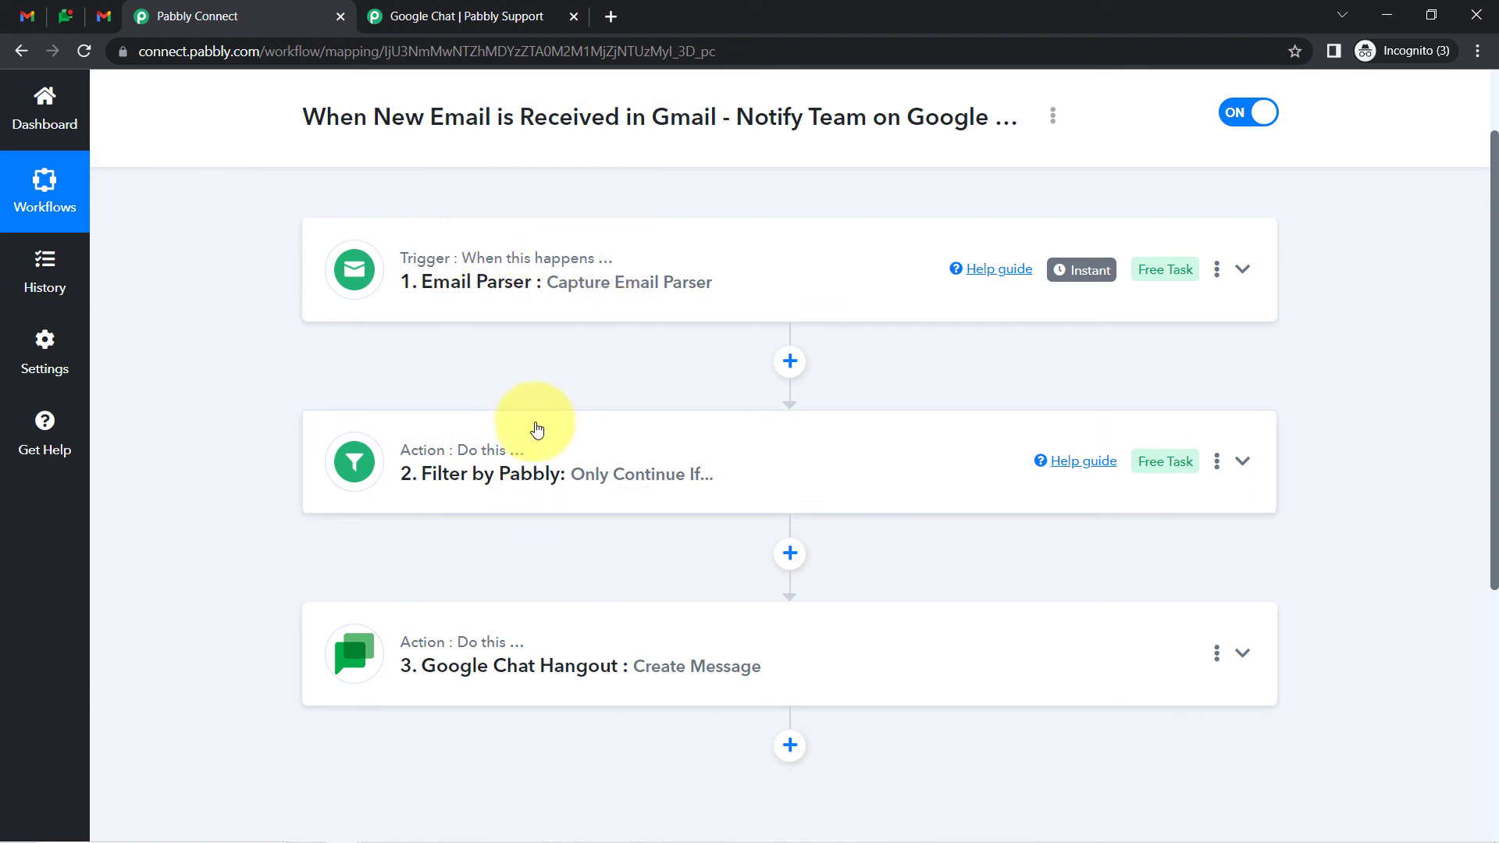
Select the workflow title text, then clear the selection
drag(339, 117, 641, 113)
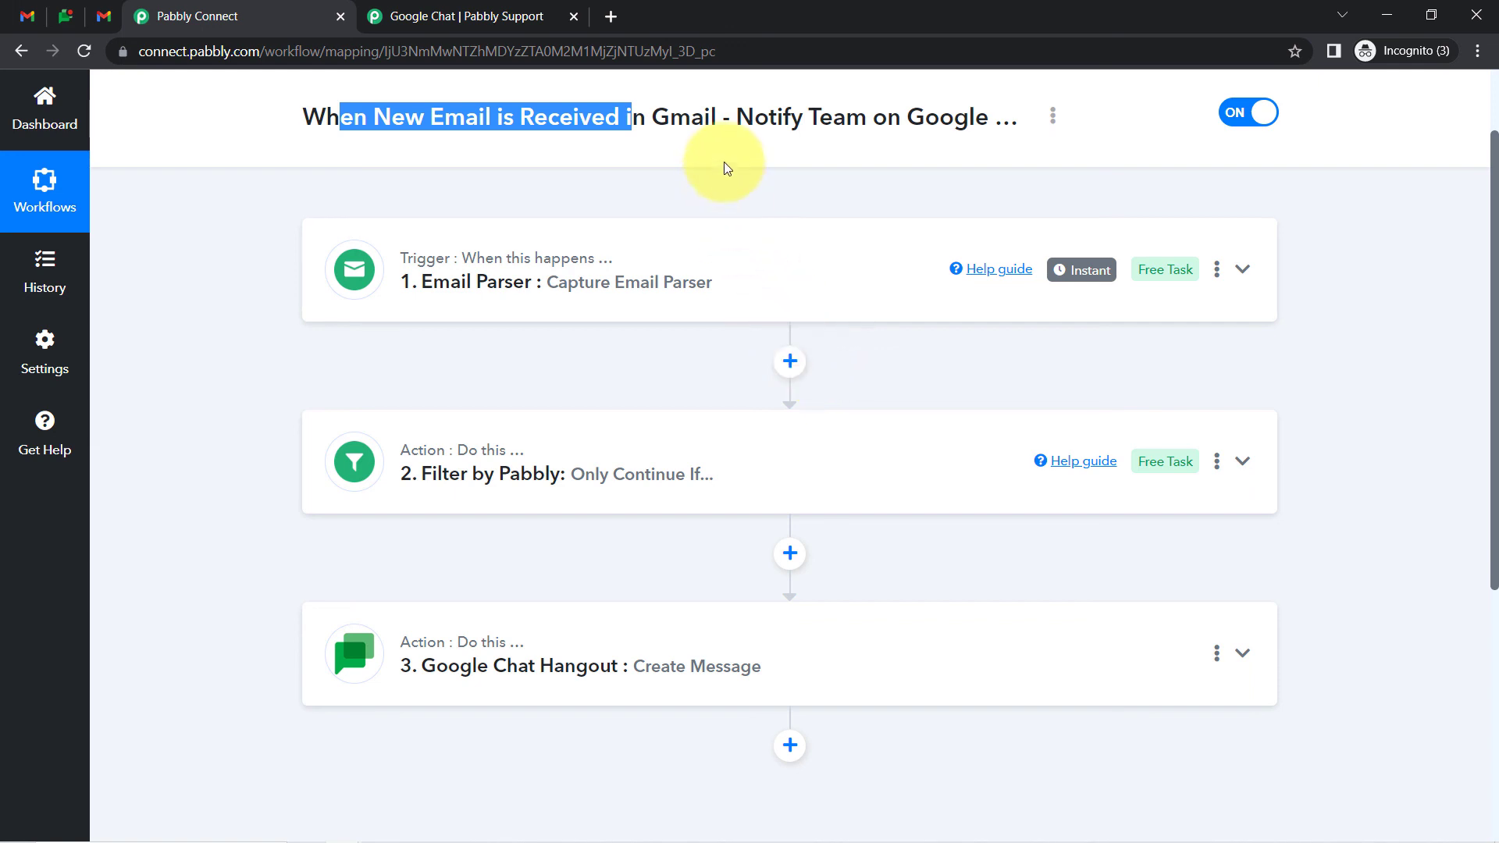
click(713, 127)
key(ctrl+a)
click(811, 127)
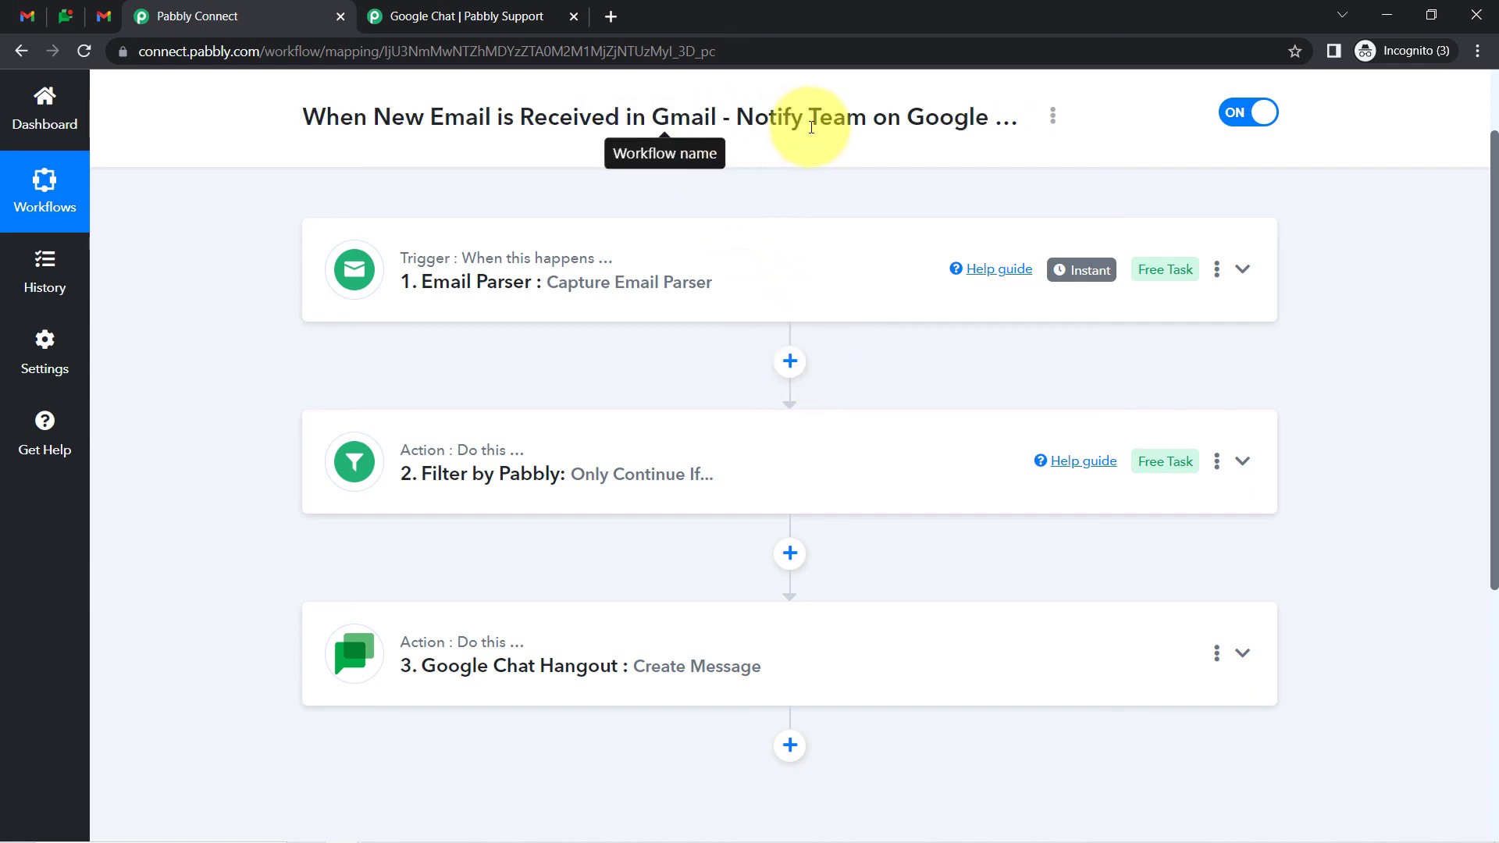